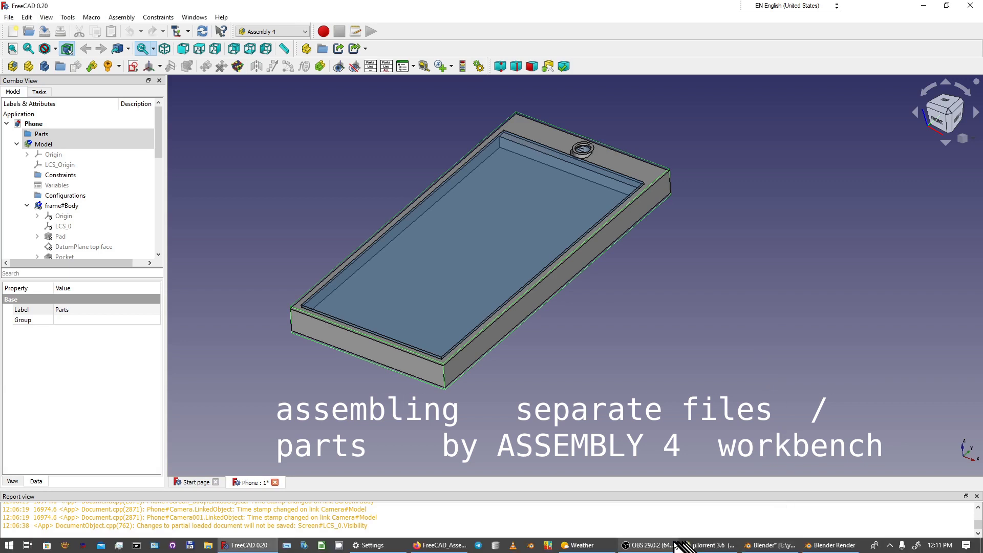
Step: Collapse the Phone assembly in the Model tree to list its part documents
left_click(659, 546)
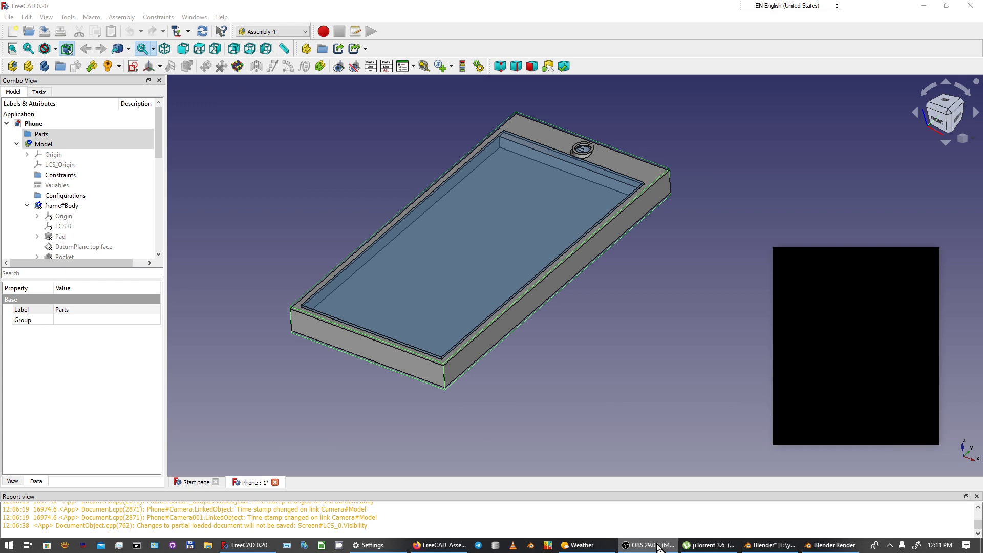
left_click(659, 547)
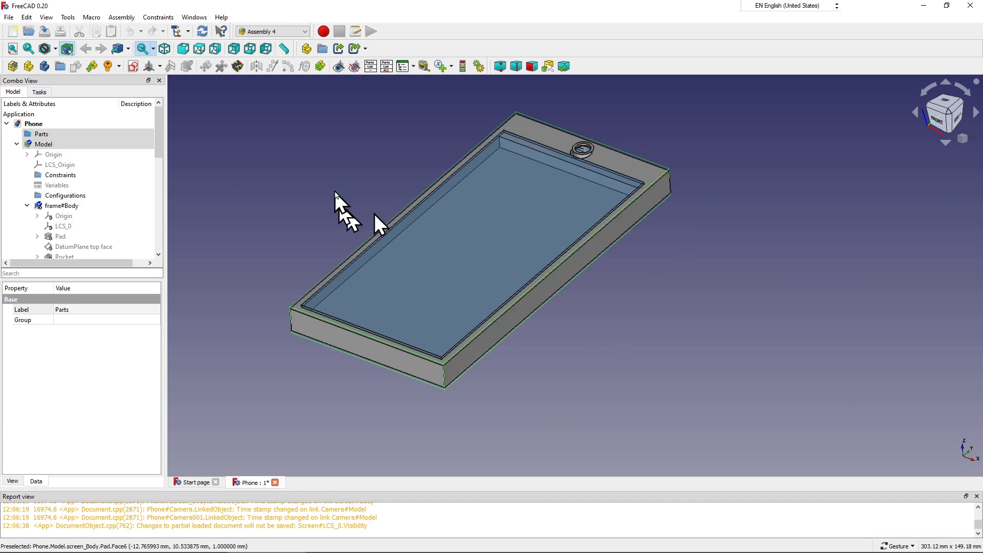
left_click(7, 124)
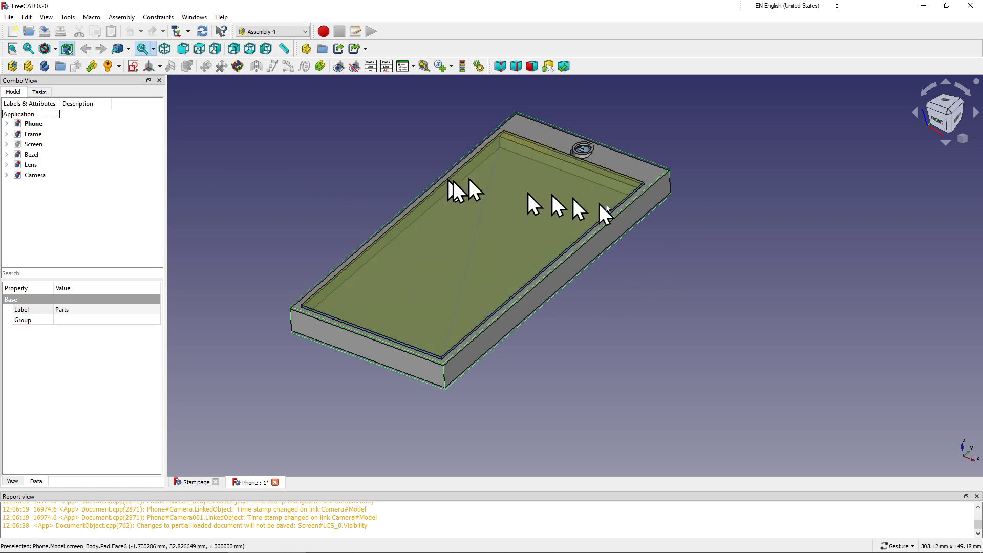
Step: Orbit and zoom to inspect the phone's back, corner and bezel edge
mouse_move(778, 194)
left_mouse_down()
mouse_move(557, 170)
mouse_move(481, 173)
mouse_move(456, 217)
mouse_move(404, 208)
left_mouse_up()
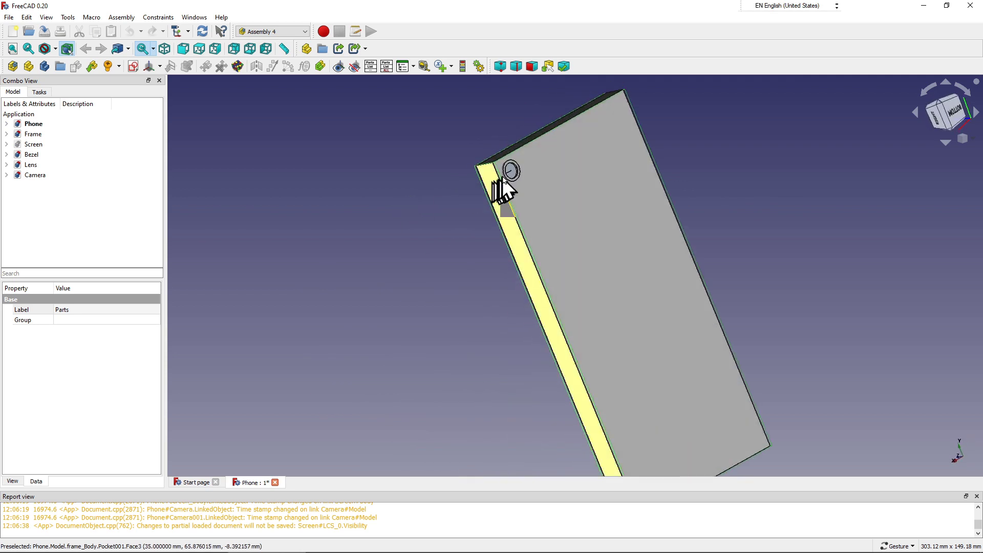
scroll(501, 179, "up", 3)
scroll(515, 156, "up", 3)
scroll(520, 149, "up", 5)
scroll(506, 141, "up", 2)
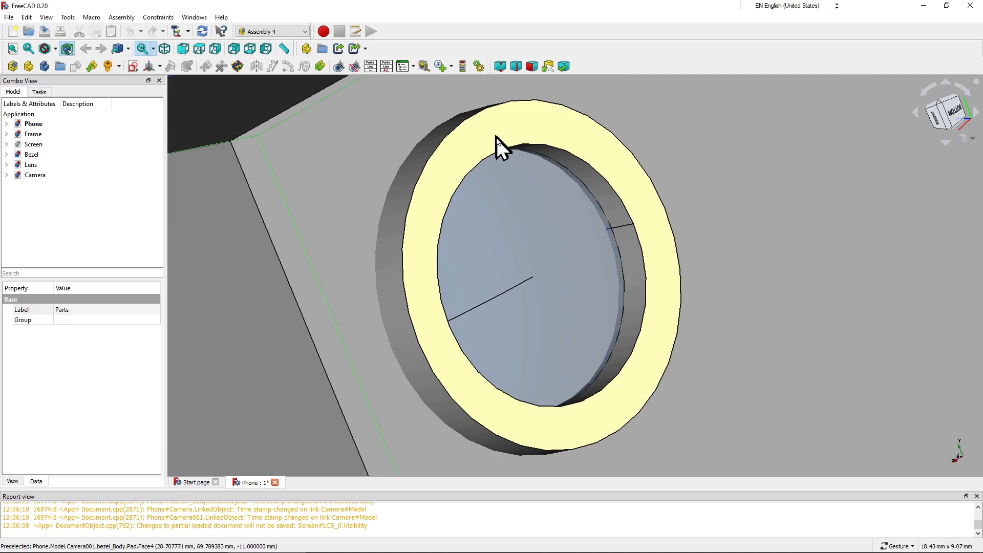
scroll(497, 138, "down", 2)
scroll(496, 139, "down", 3)
scroll(497, 141, "down", 3)
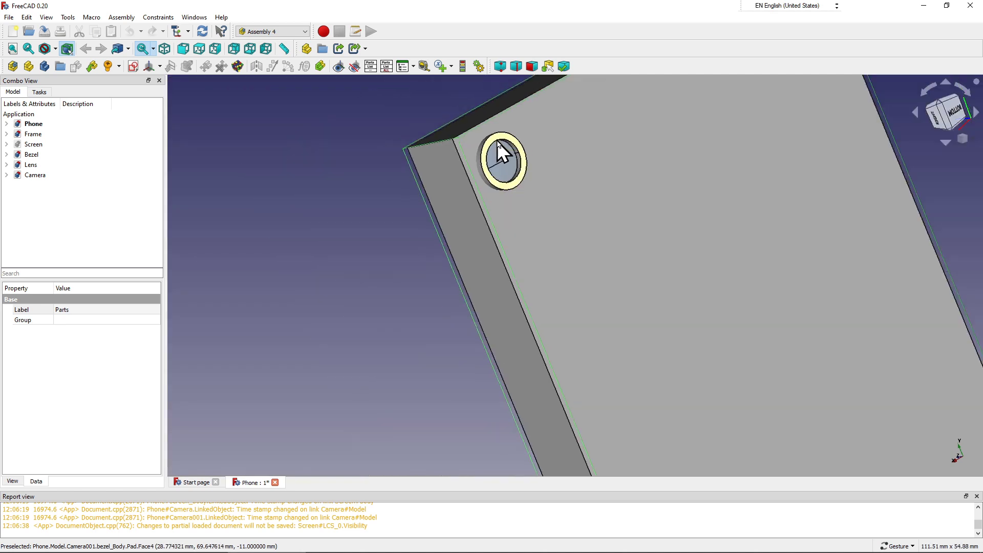
mouse_move(373, 154)
left_mouse_down()
mouse_move(614, 191)
mouse_move(575, 153)
mouse_move(638, 176)
left_mouse_up()
scroll(615, 189, "down", 3)
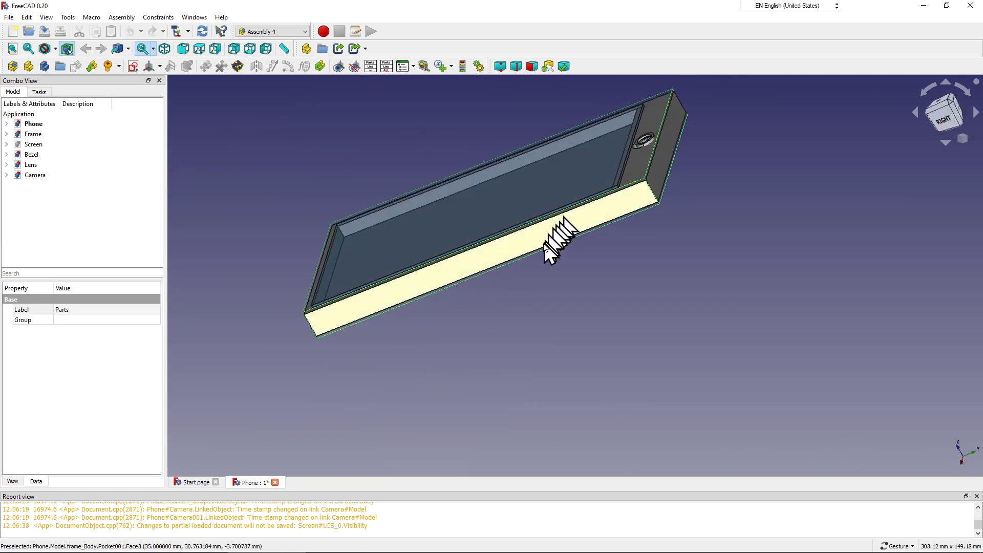
scroll(554, 266, "up", 2)
scroll(500, 190, "down", 3)
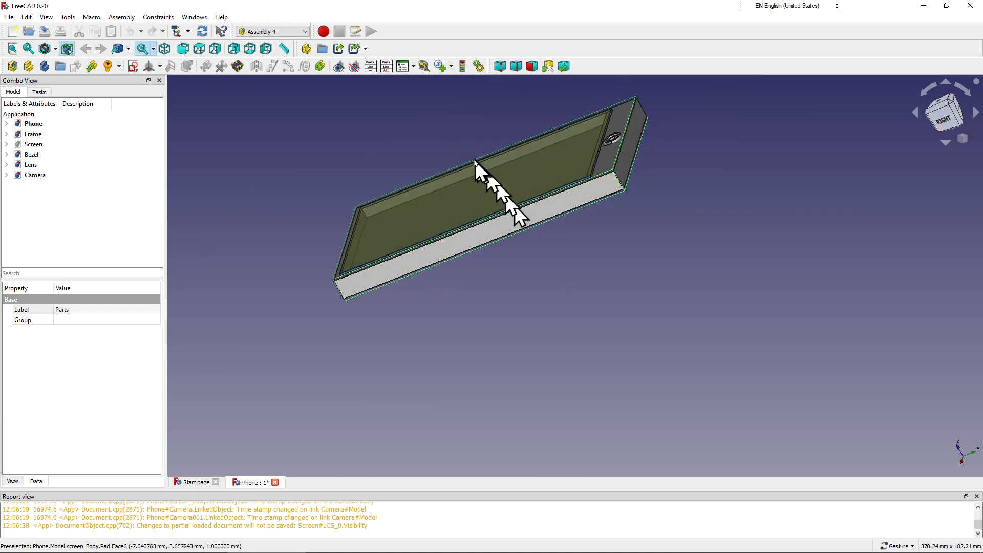
Step: Orbit face-on to the phone screen and zoom in on the camera lens
left_click_drag(444, 145, 462, 184)
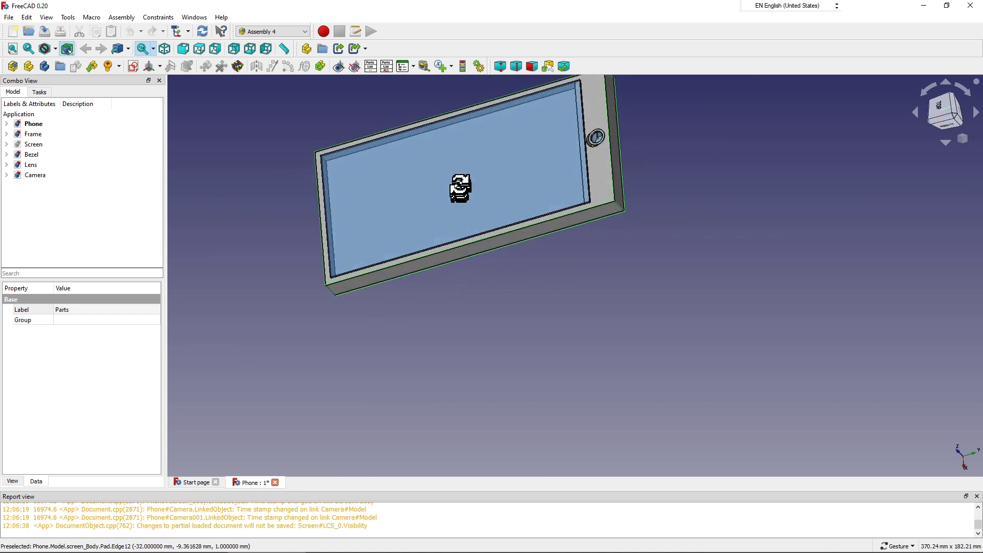
scroll(460, 271, "down", 2)
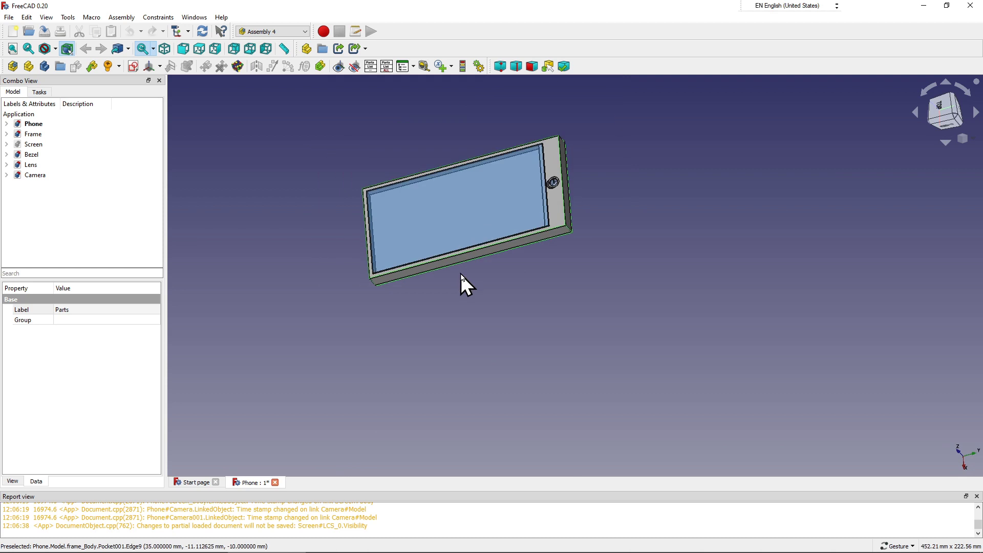
scroll(460, 274, "down", 1)
scroll(437, 169, "up", 2)
scroll(437, 169, "up", 1)
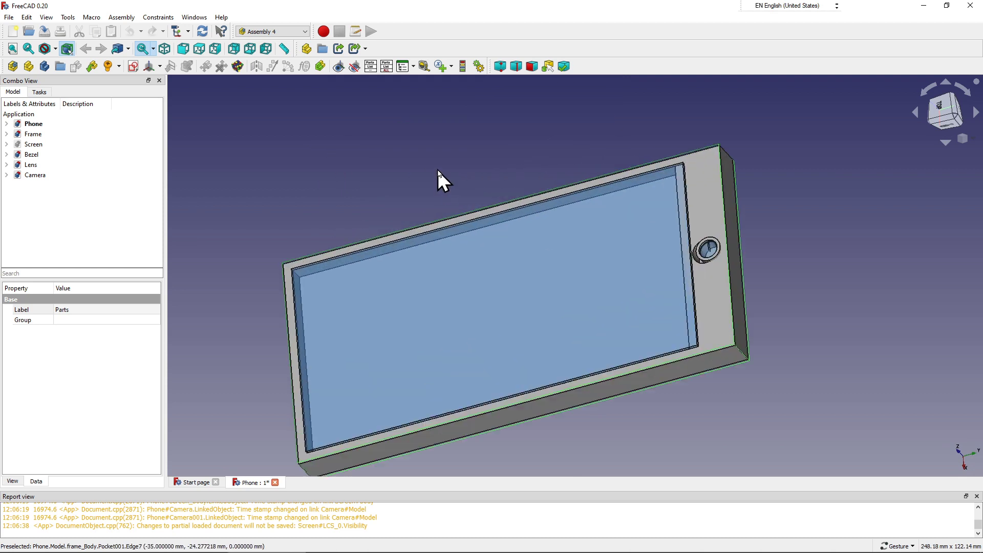
scroll(438, 169, "up", 1)
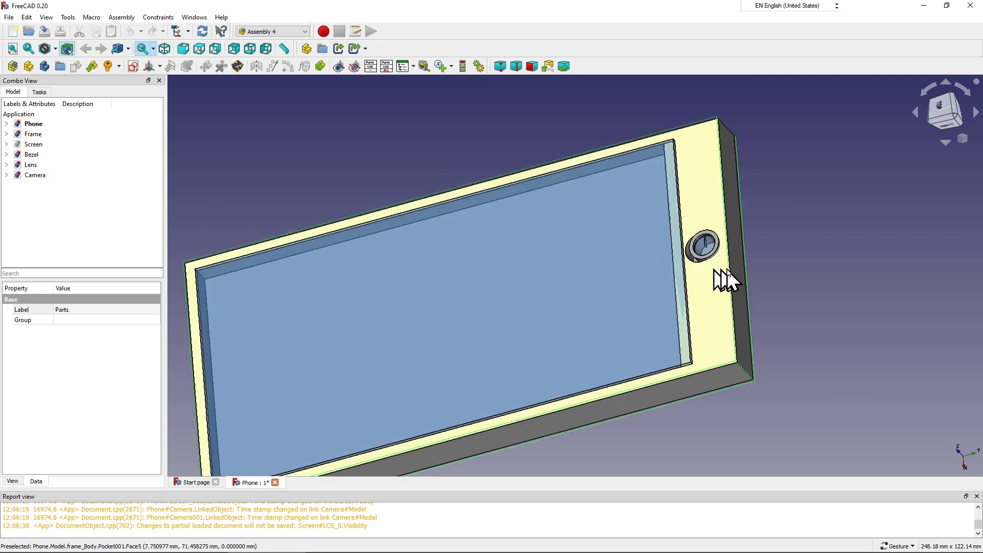
scroll(727, 269, "up", 4)
scroll(727, 269, "up", 2)
scroll(710, 257, "up", 2)
scroll(686, 253, "up", 2)
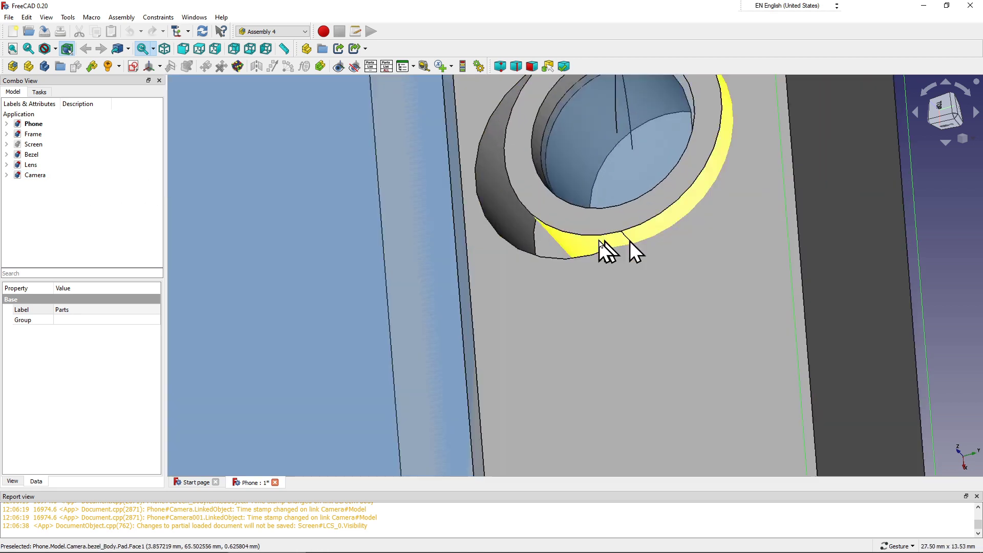
Step: Close the Camera document from its Model tree context menu
left_click(41, 175)
right_click(41, 175)
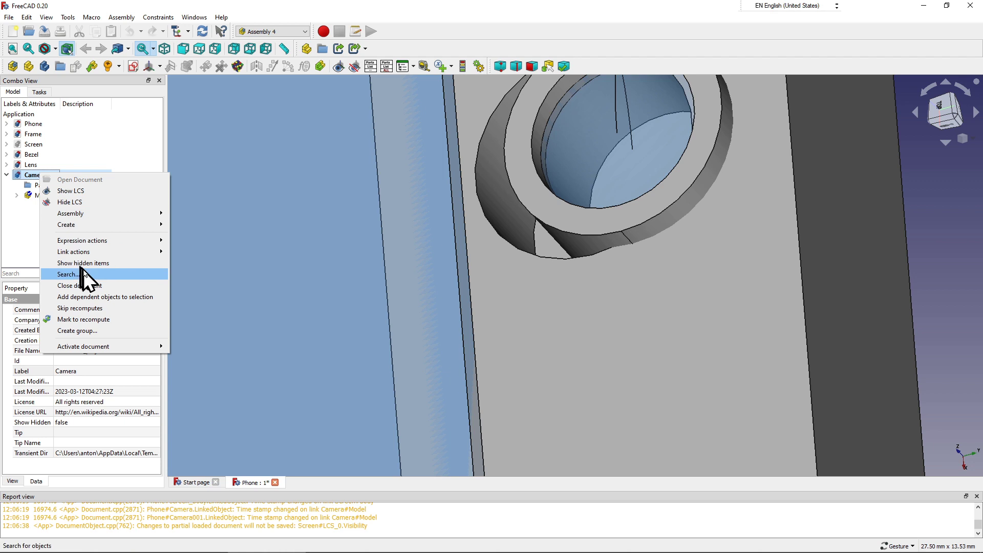
left_click(87, 286)
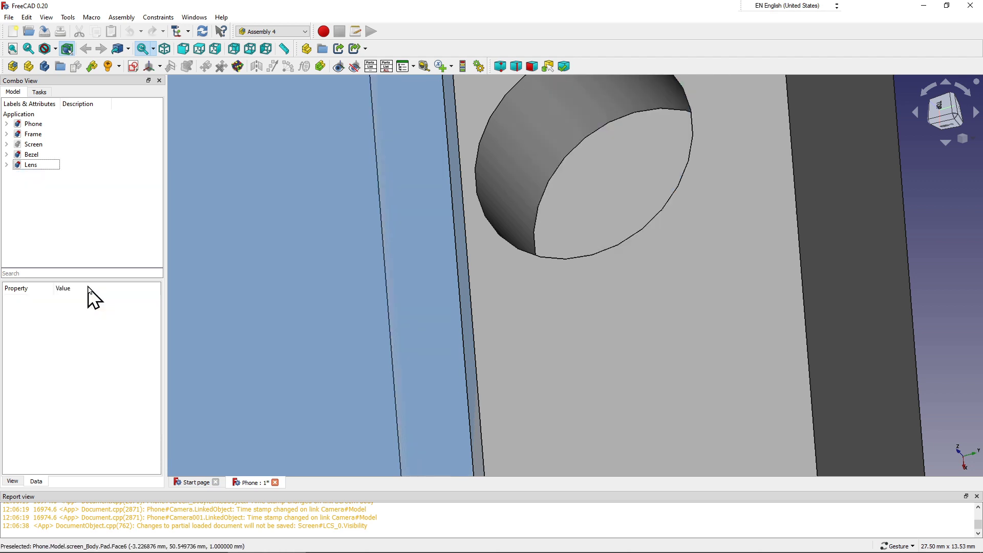
Step: Orbit and zoom around the frame to view the empty camera hole from other sides
scroll(194, 219, "down", 3)
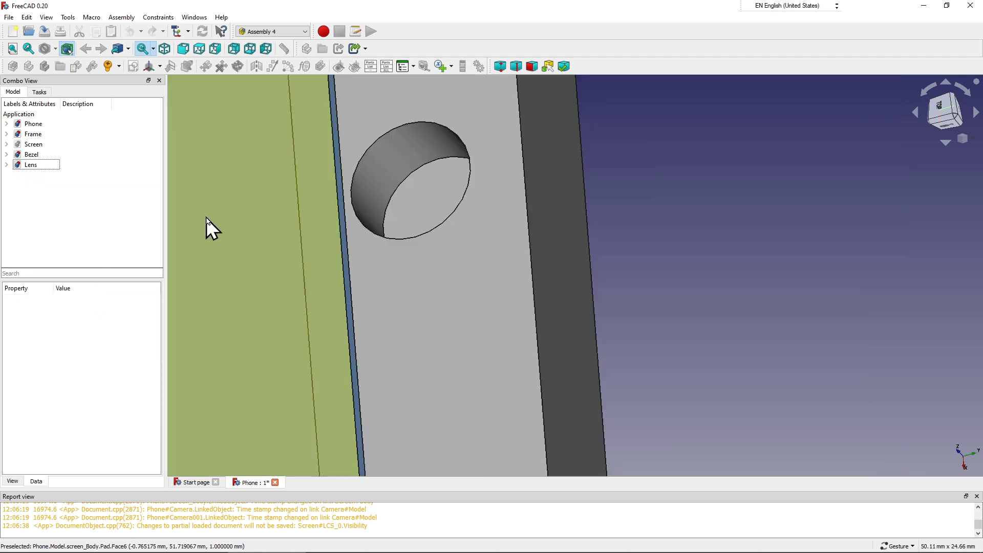
scroll(207, 217, "down", 3)
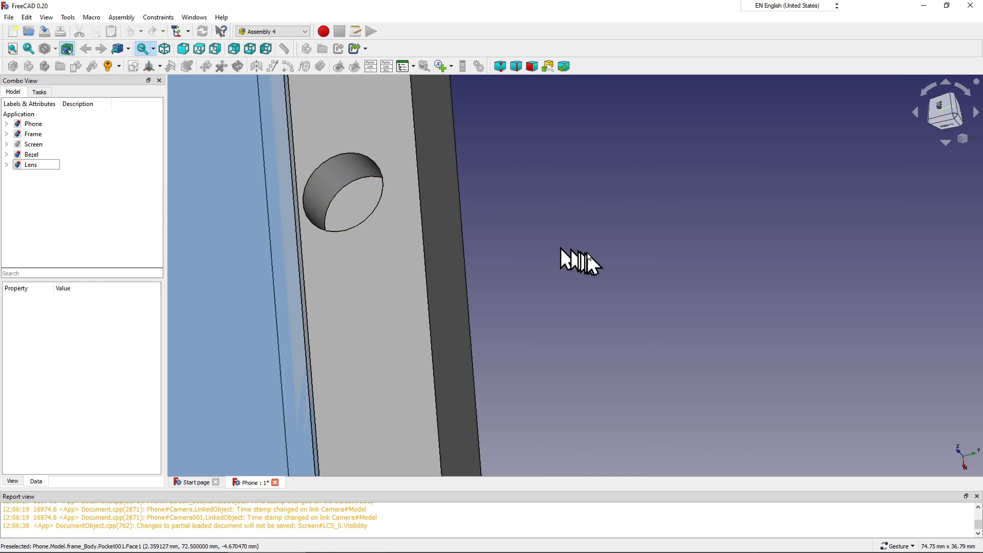
mouse_move(577, 259)
left_mouse_down()
mouse_move(446, 219)
mouse_move(422, 191)
mouse_move(448, 155)
left_mouse_up()
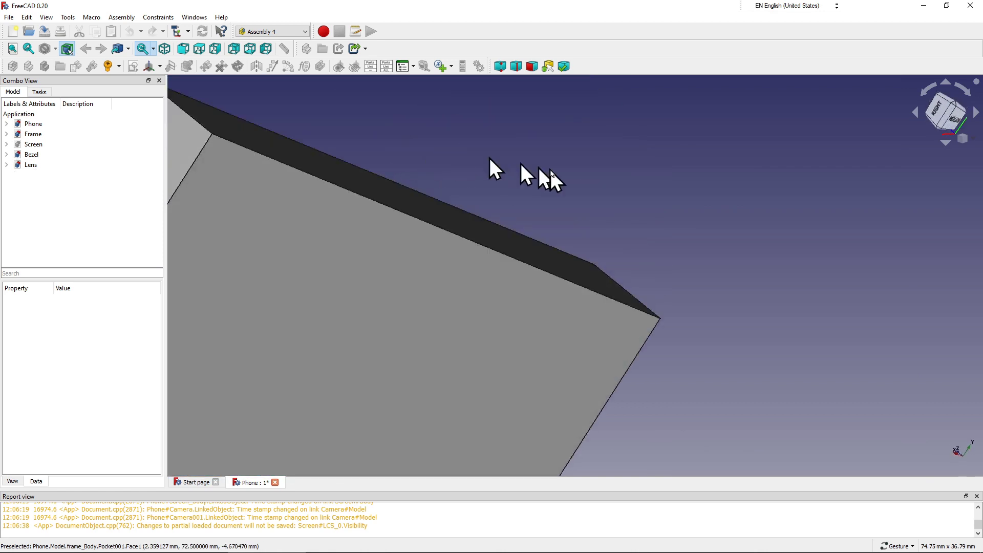
scroll(576, 178, "down", 5)
scroll(577, 180, "down", 3)
mouse_move(577, 182)
left_mouse_down()
mouse_move(592, 225)
mouse_move(460, 215)
mouse_move(783, 289)
mouse_move(773, 289)
left_mouse_up()
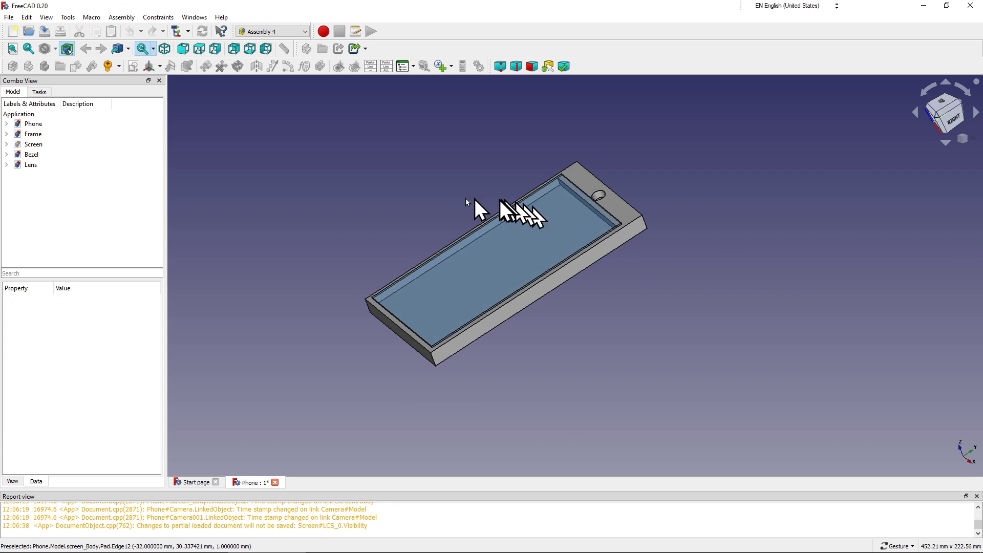
left_click(61, 167)
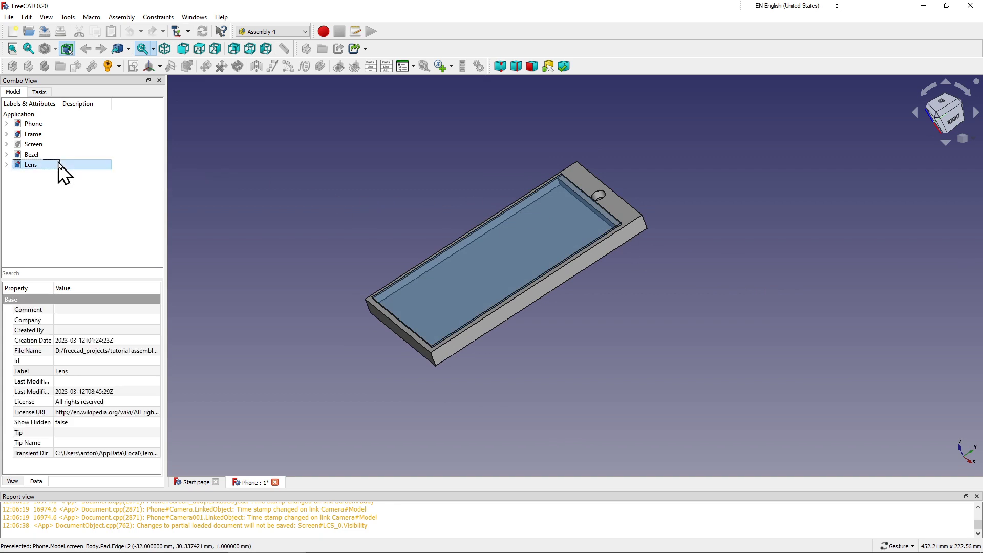
right_click(58, 164)
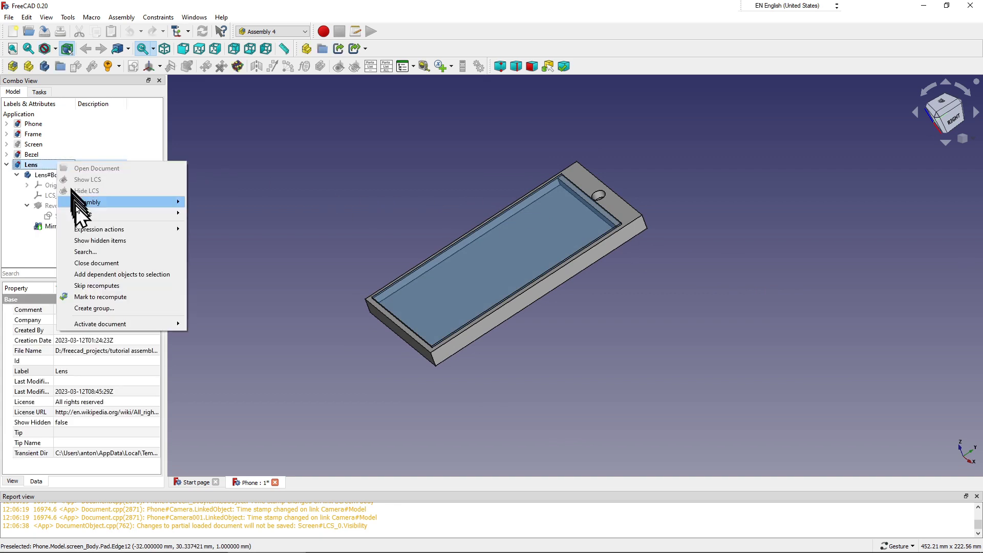
left_click(117, 263)
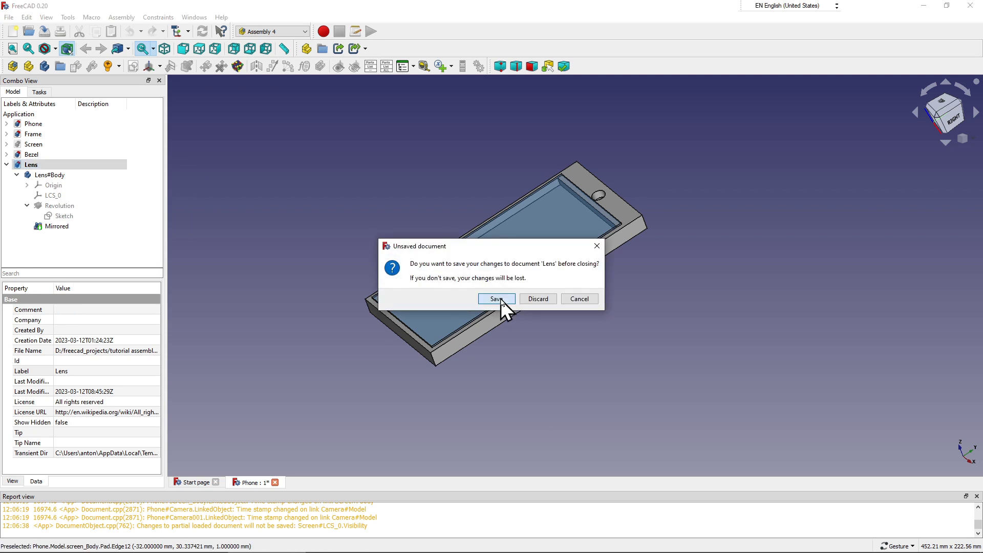
left_click(496, 299)
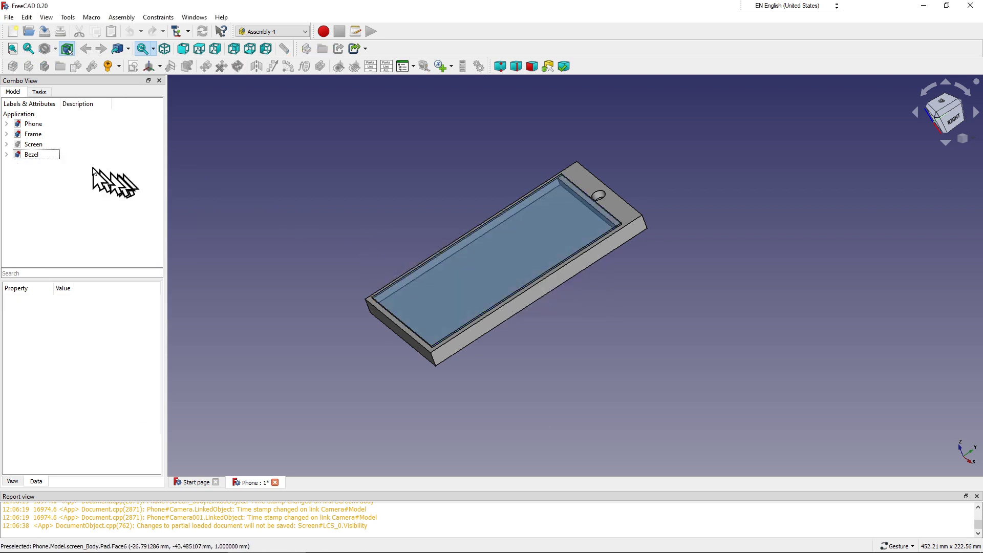
left_click(54, 156)
right_click(53, 157)
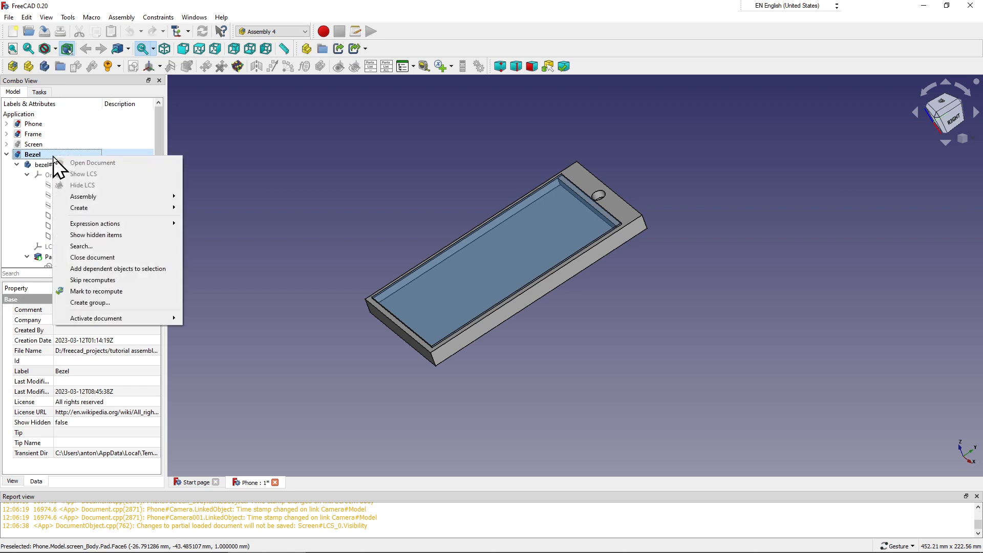
left_click(101, 257)
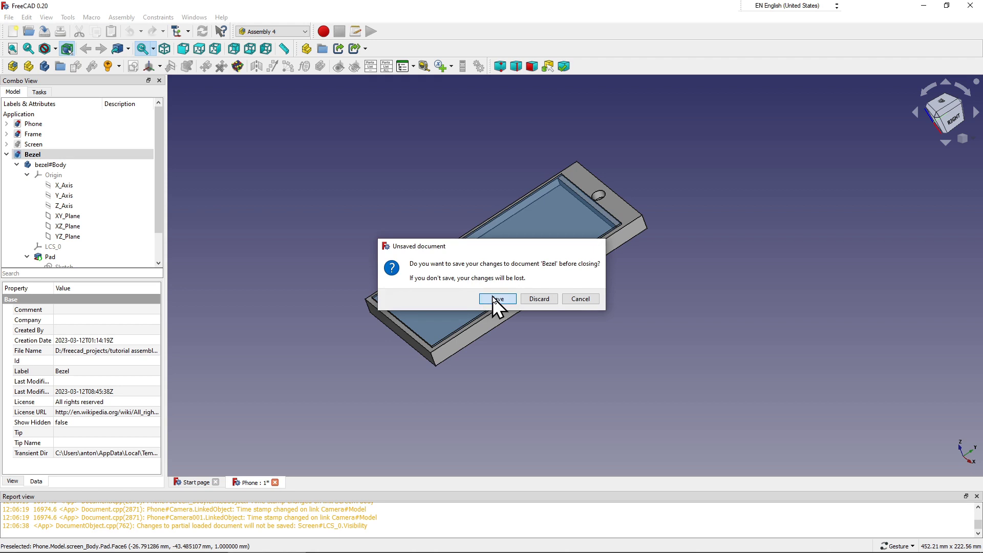
left_click(493, 297)
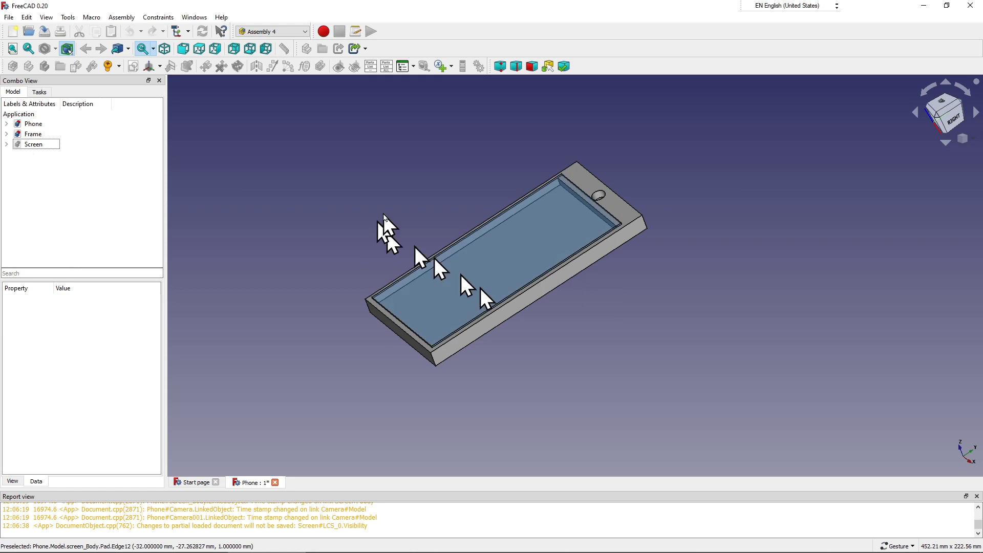
left_click(44, 146)
right_click(44, 145)
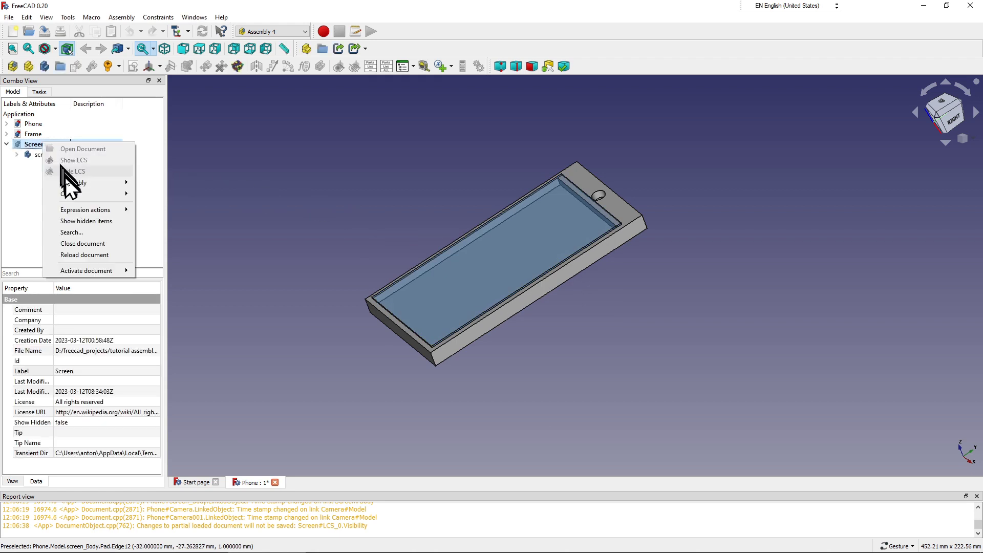
left_click(96, 244)
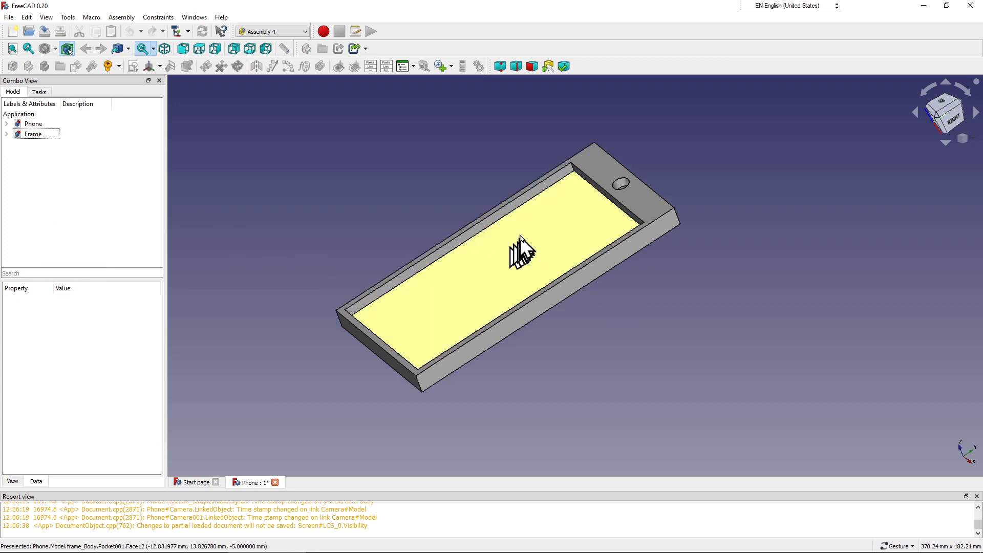
scroll(542, 230, "up", 5)
mouse_move(549, 210)
left_mouse_down()
mouse_move(423, 187)
mouse_move(428, 193)
mouse_move(406, 158)
left_mouse_up()
scroll(486, 189, "down", 3)
scroll(500, 210, "down", 2)
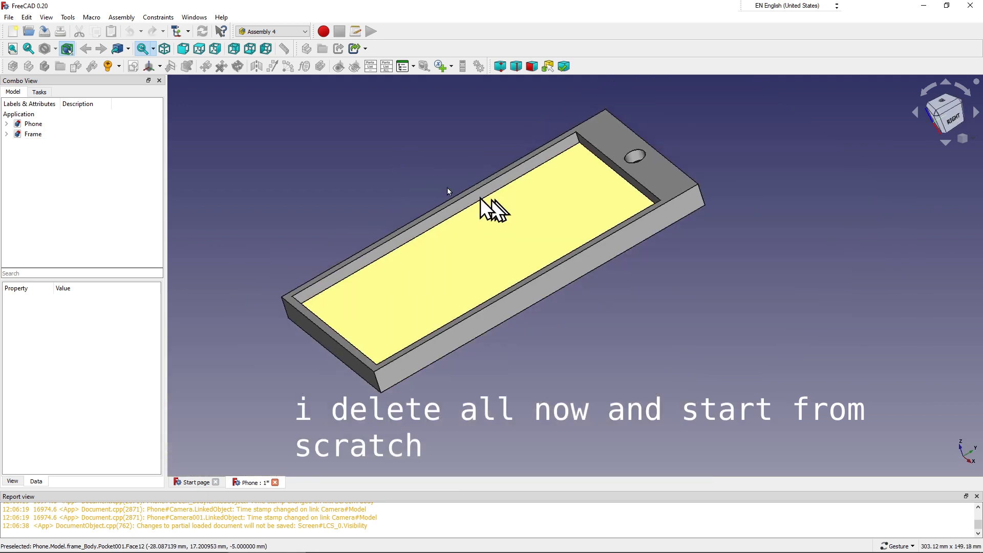
scroll(483, 208, "down", 1)
Step: Close the Frame document from its Model tree context menu
left_click(32, 135)
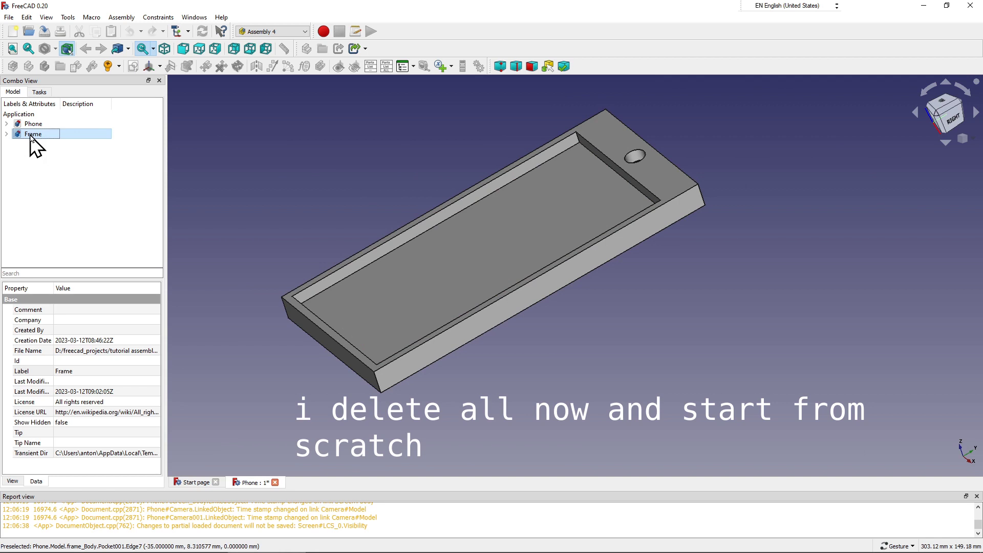
right_click(31, 138)
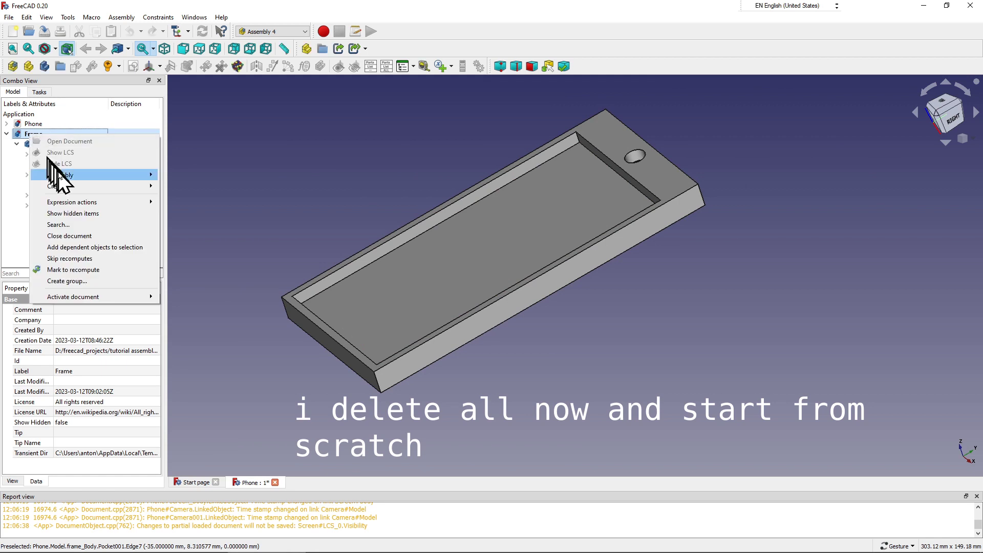
left_click(103, 236)
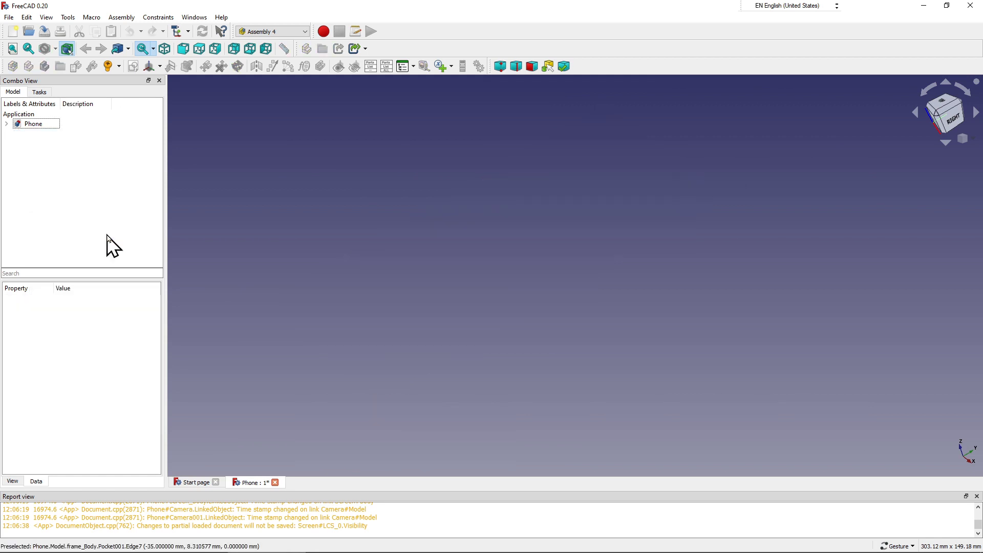
Step: Close the Phone document, saving its changes at the prompt
left_click(39, 125)
right_click(40, 125)
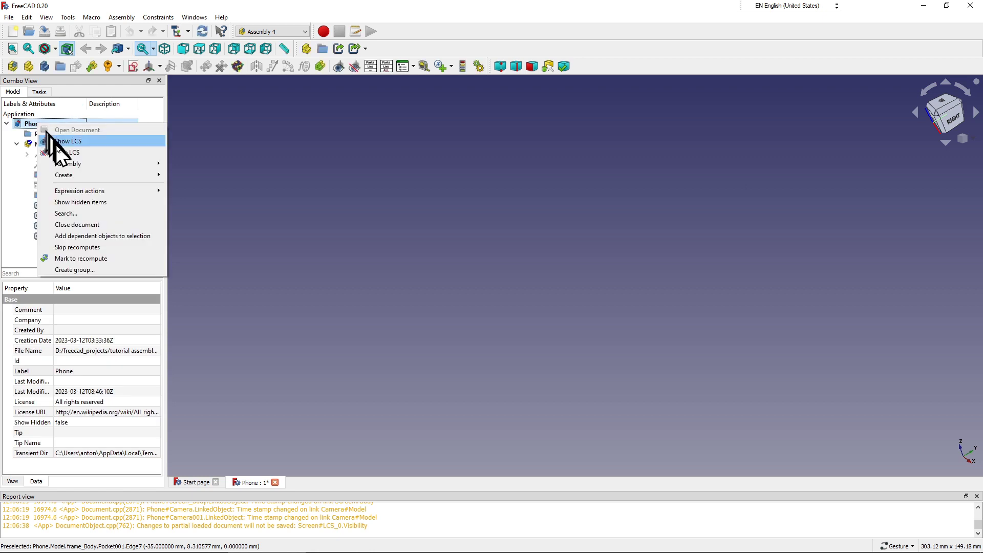
left_click(96, 225)
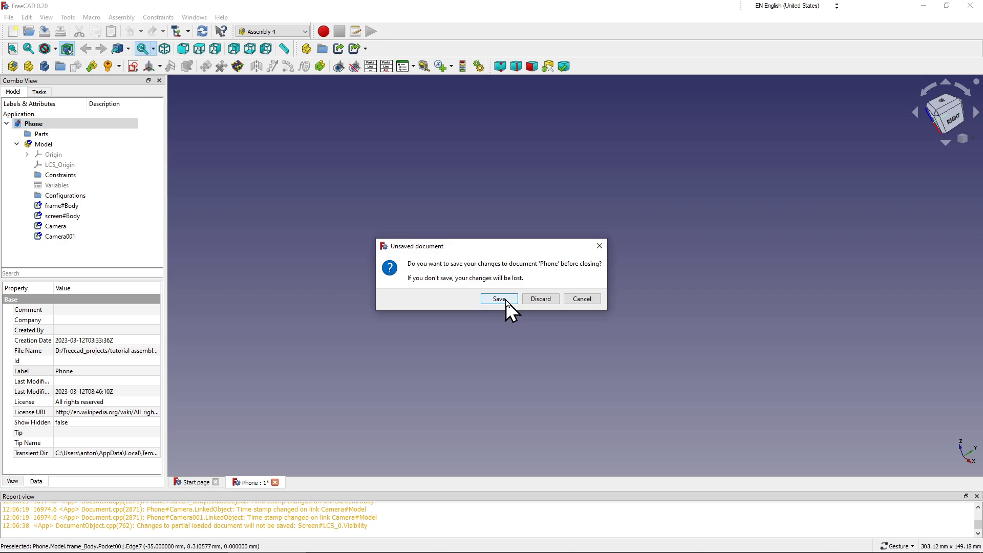
left_click(505, 300)
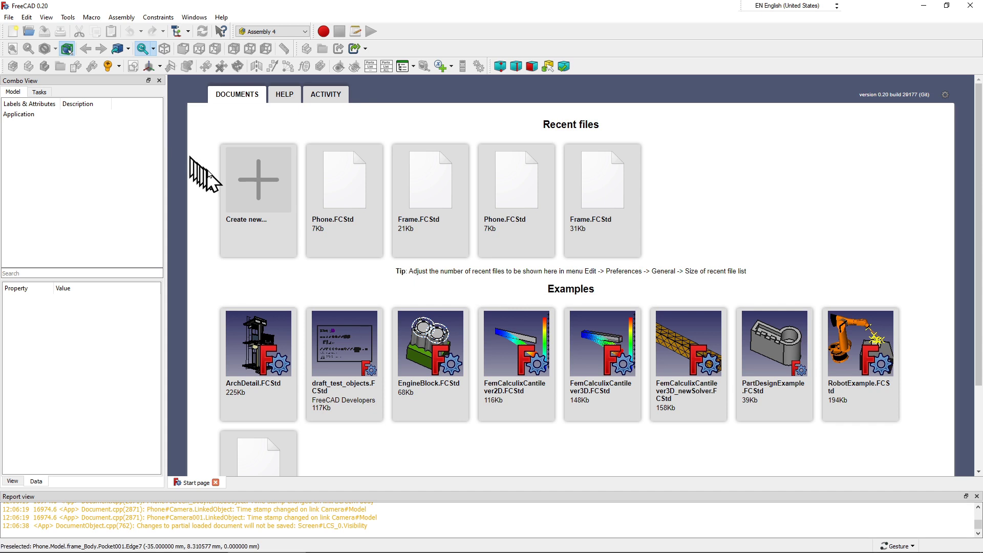
Step: Create a new empty Unnamed document from the Start page and show the File menu
left_click(247, 186)
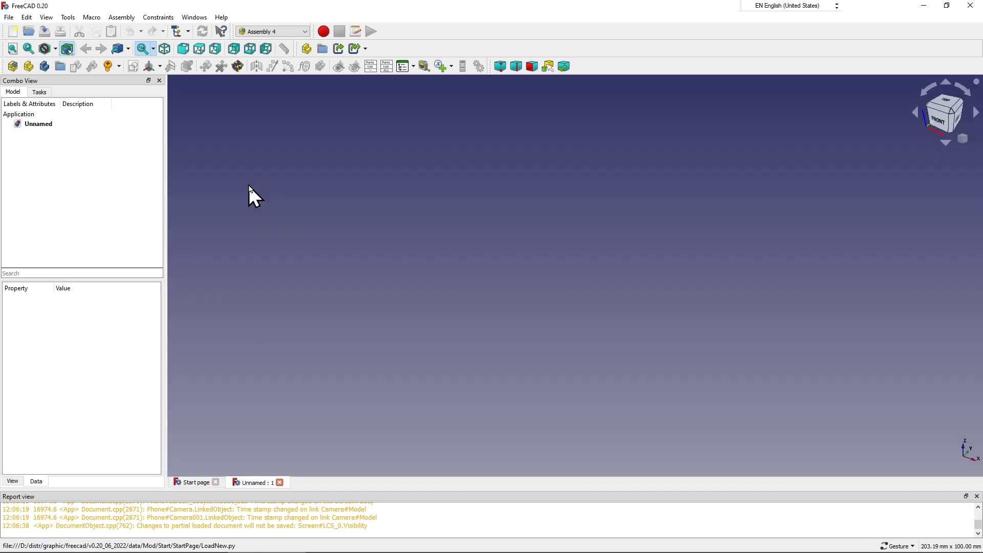
left_click(62, 125)
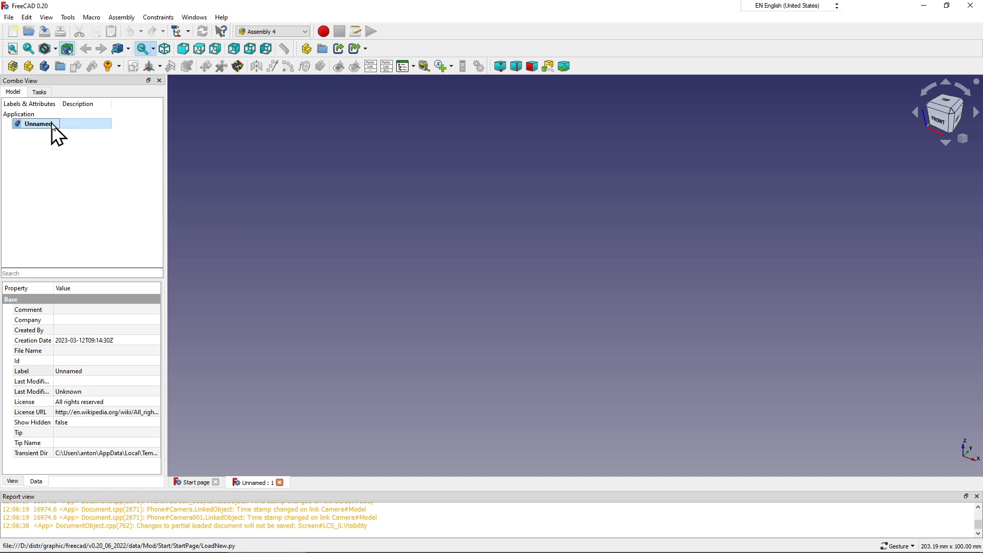
right_click(53, 126)
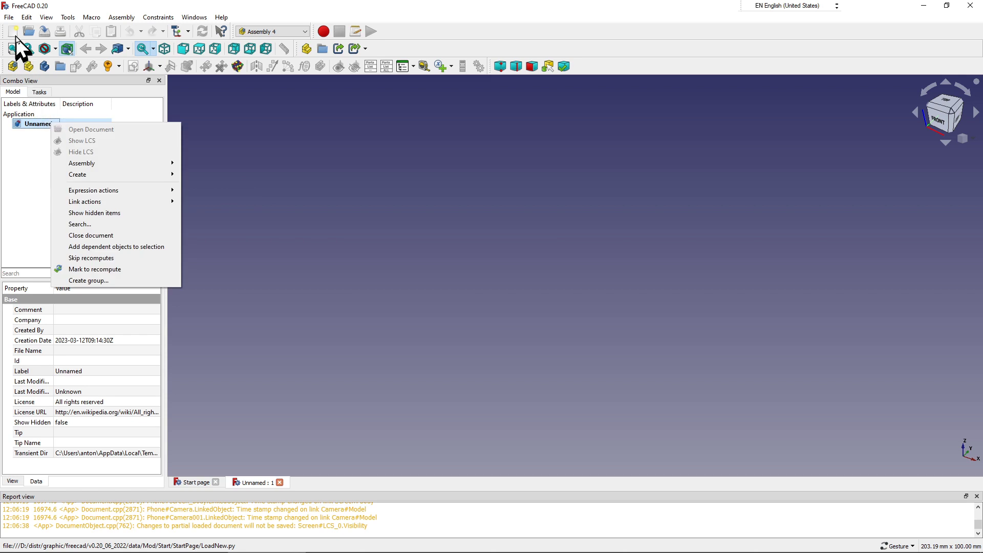
left_click(9, 17)
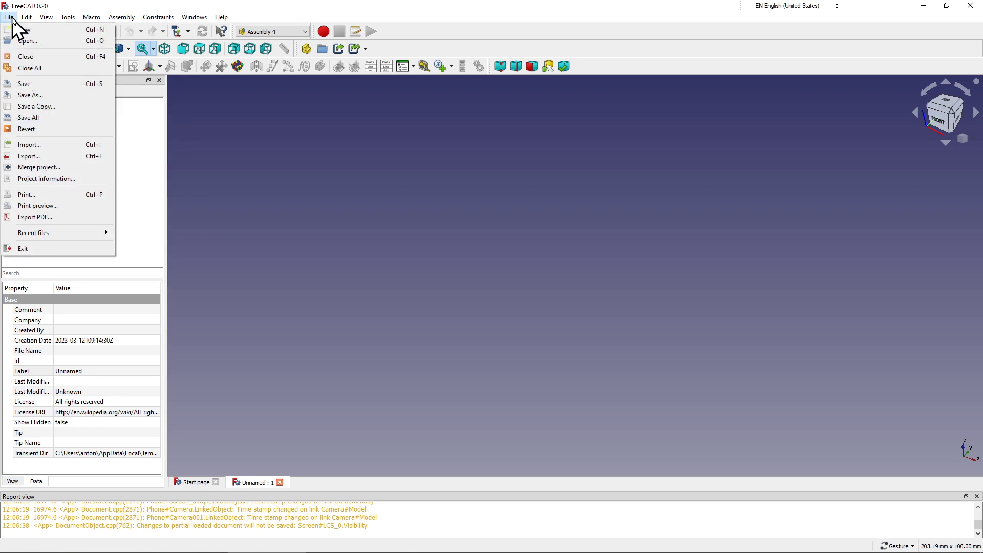
Step: Save the empty document as Frame.FCStd, overwriting the existing file
left_click(30, 95)
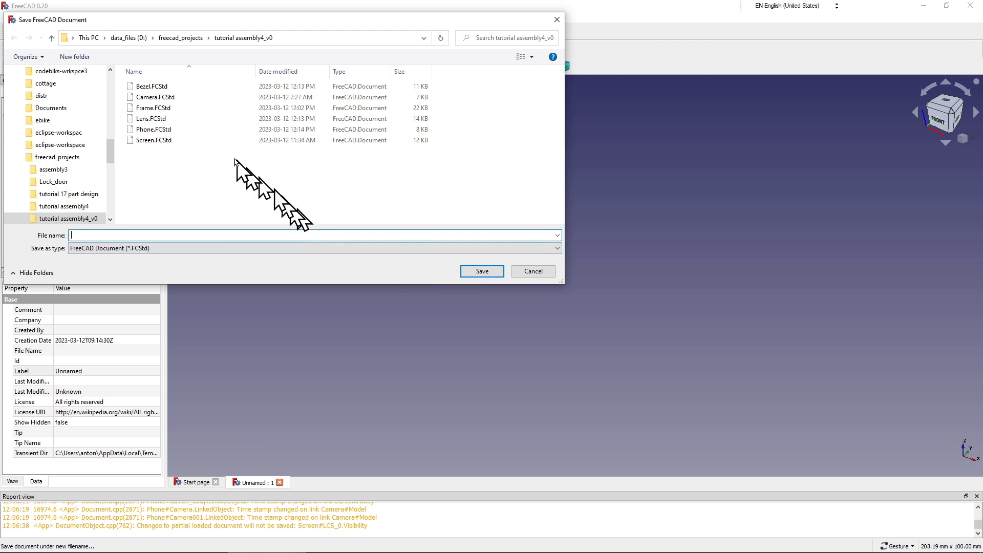
left_click(151, 109)
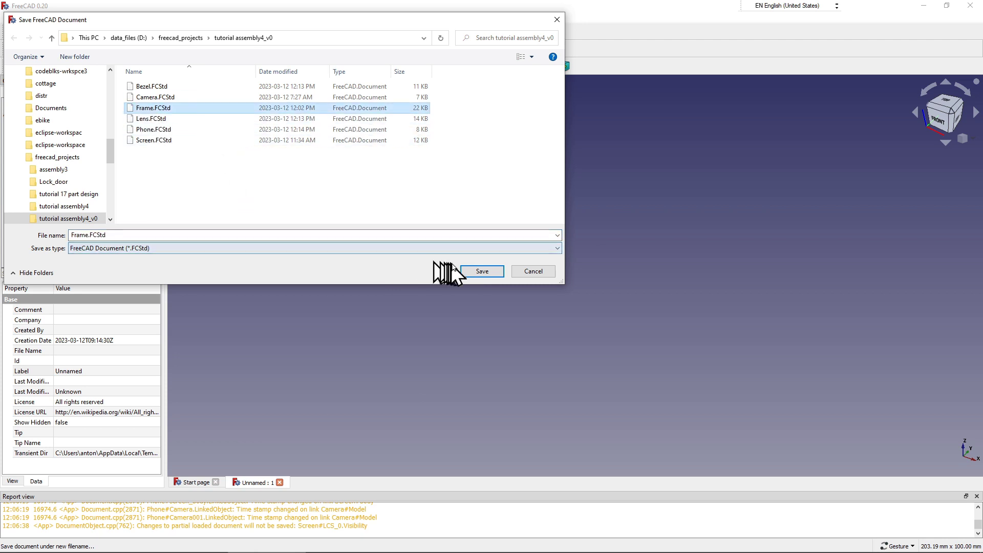
left_click(469, 272)
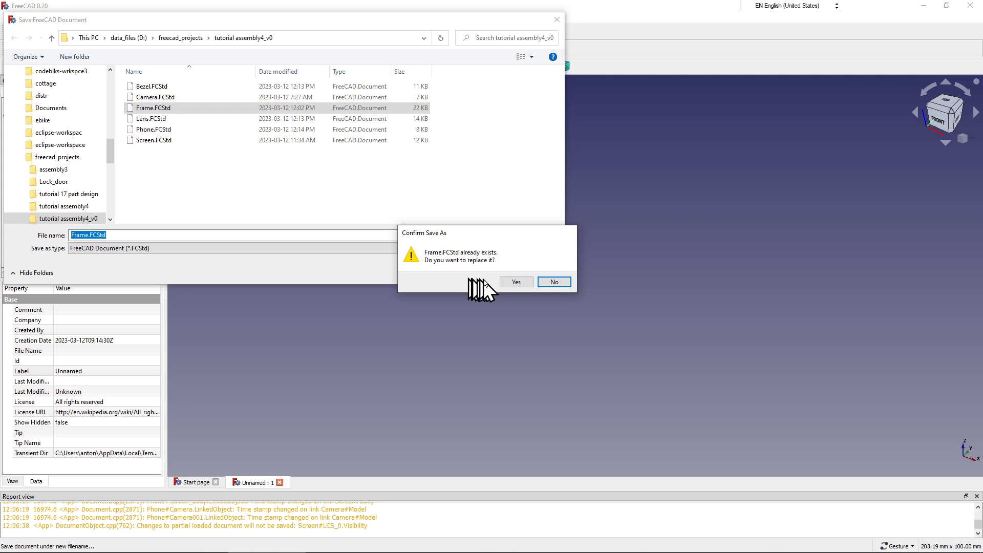
left_click(512, 283)
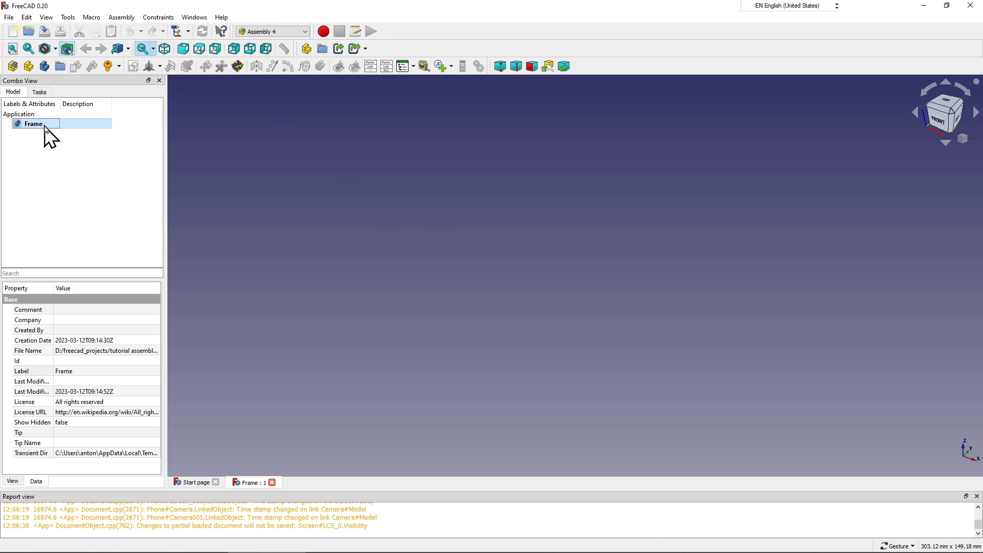
Step: Add a new Body with the default name Body to the Frame document and select it
left_click(44, 67)
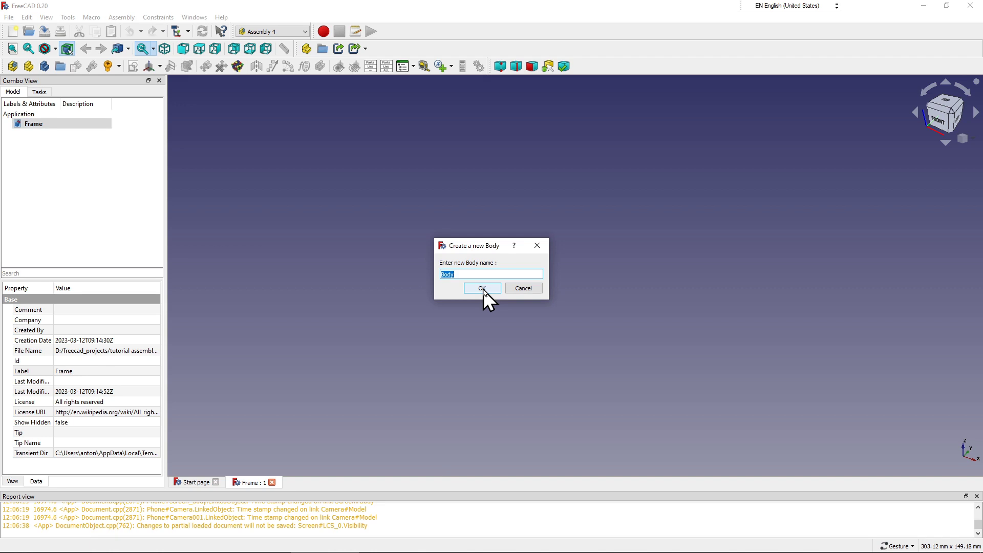
left_click(483, 288)
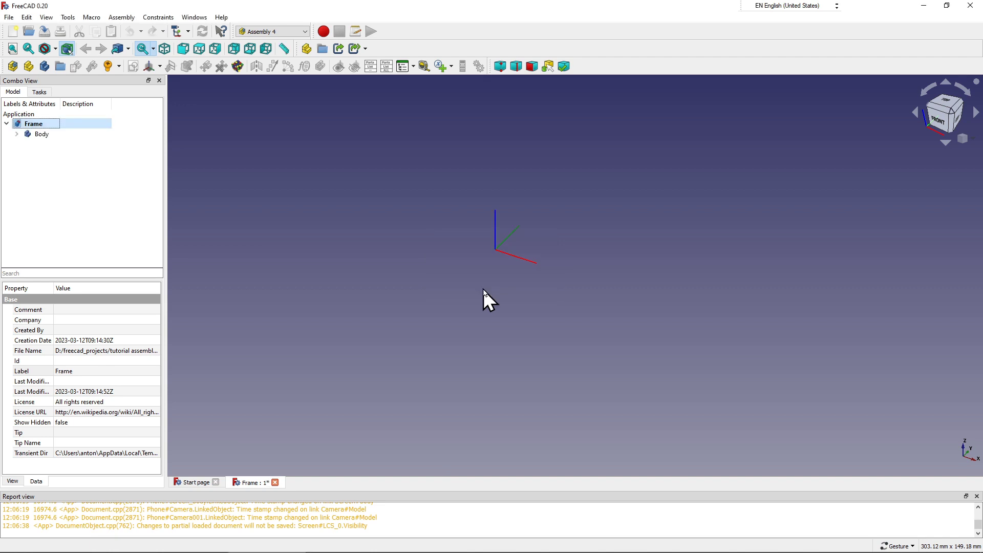
left_click(42, 134)
right_click(47, 141)
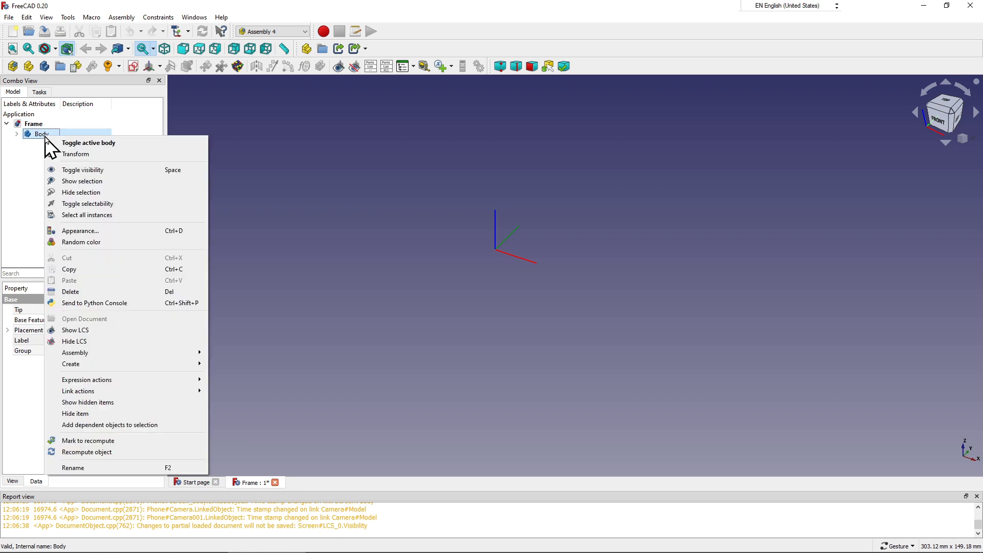
Step: Activate the Body and start a sketch on XY_Plane with the Rectangle tool ready
left_click(84, 143)
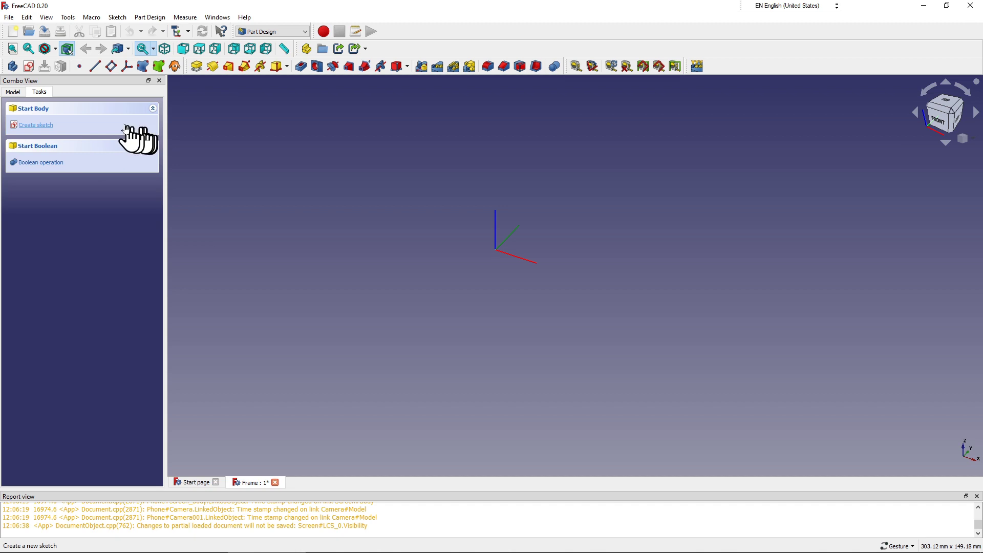
left_click(46, 126)
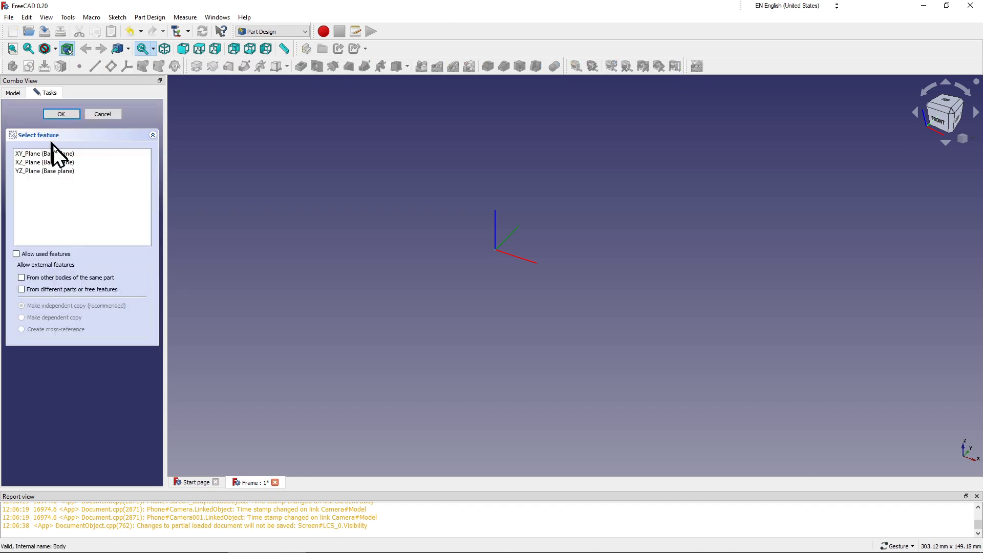
left_click(56, 156)
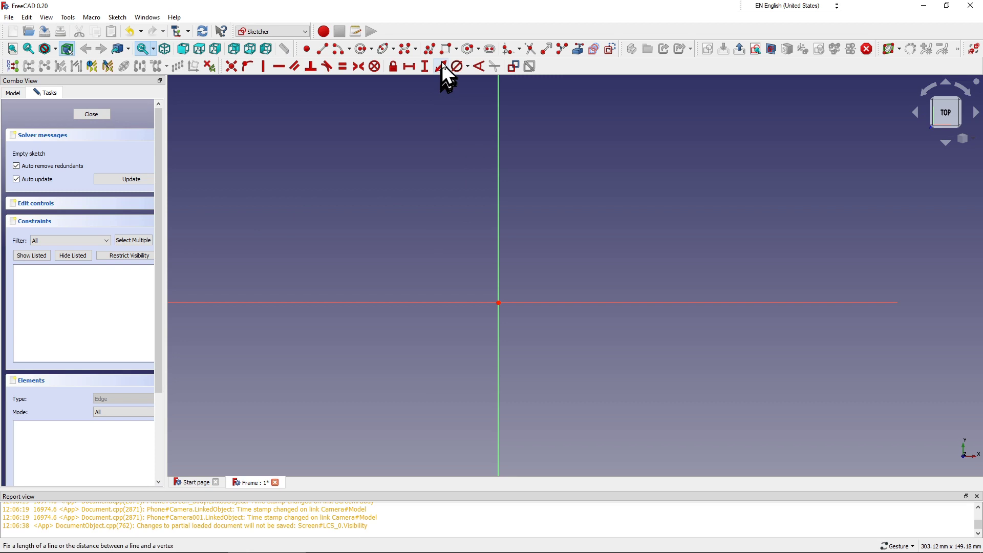
left_click(448, 49)
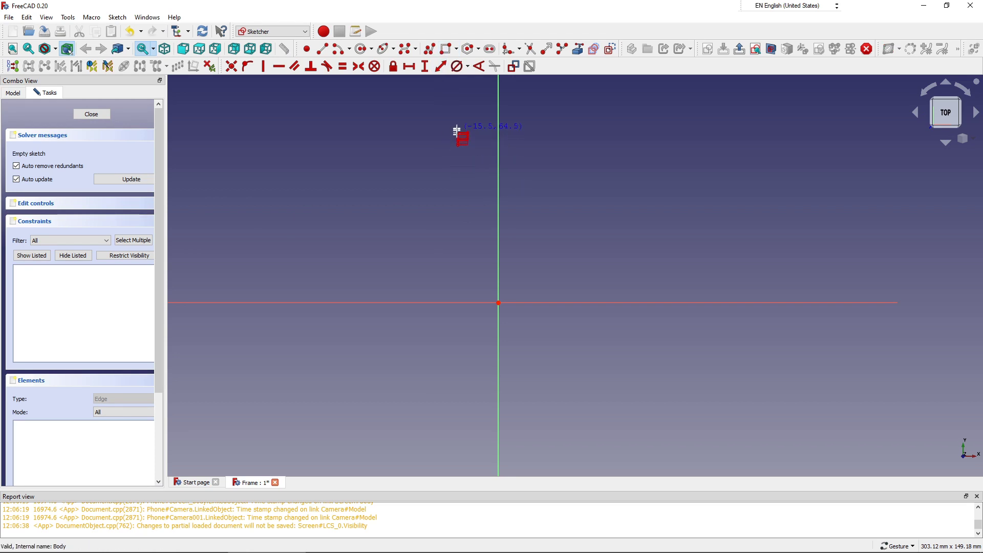
scroll(461, 164, "up", 2)
scroll(452, 176, "down", 2)
scroll(450, 178, "down", 3)
scroll(451, 178, "down", 4)
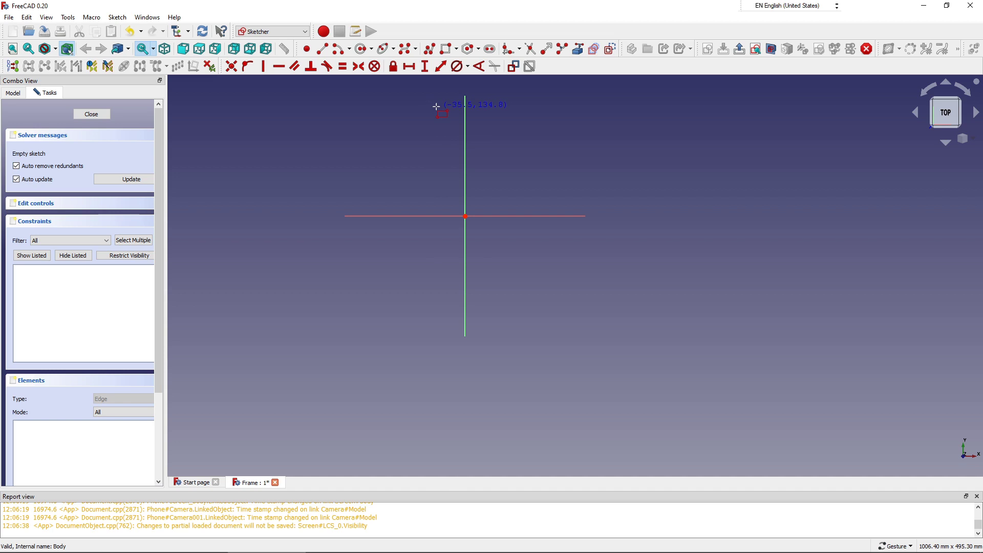
Step: Draw a tall rectangle and make its left corners symmetric about the horizontal axis
left_click(436, 107)
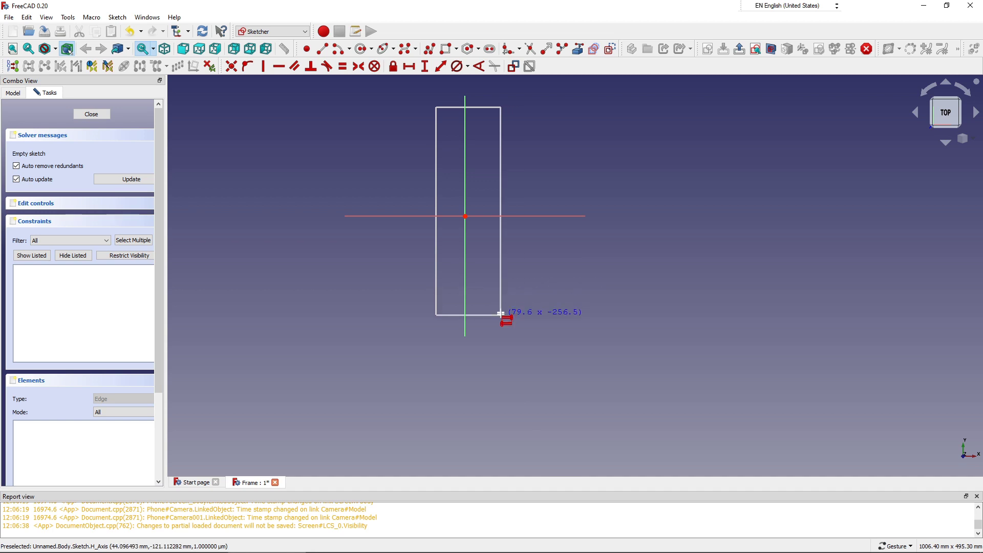
left_click(494, 314)
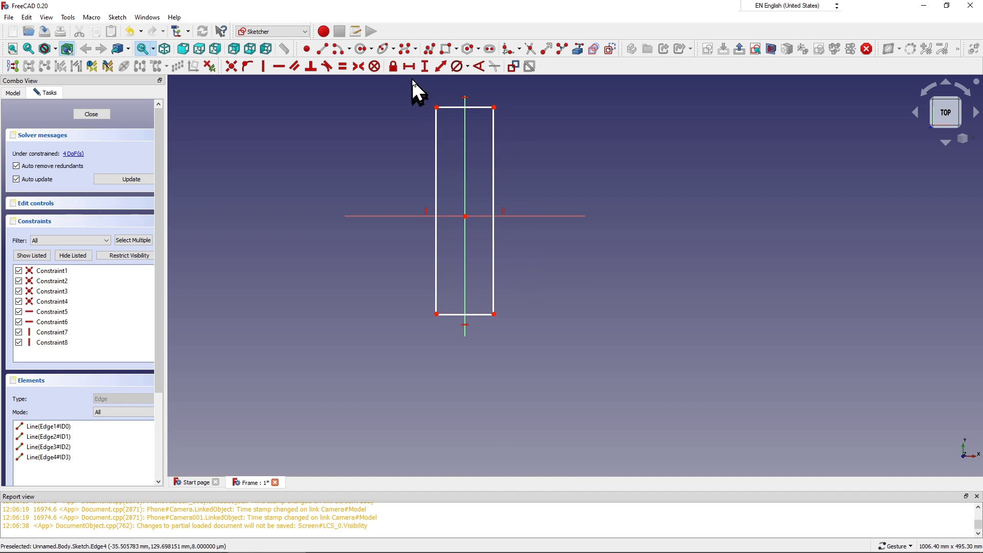
left_click(436, 107)
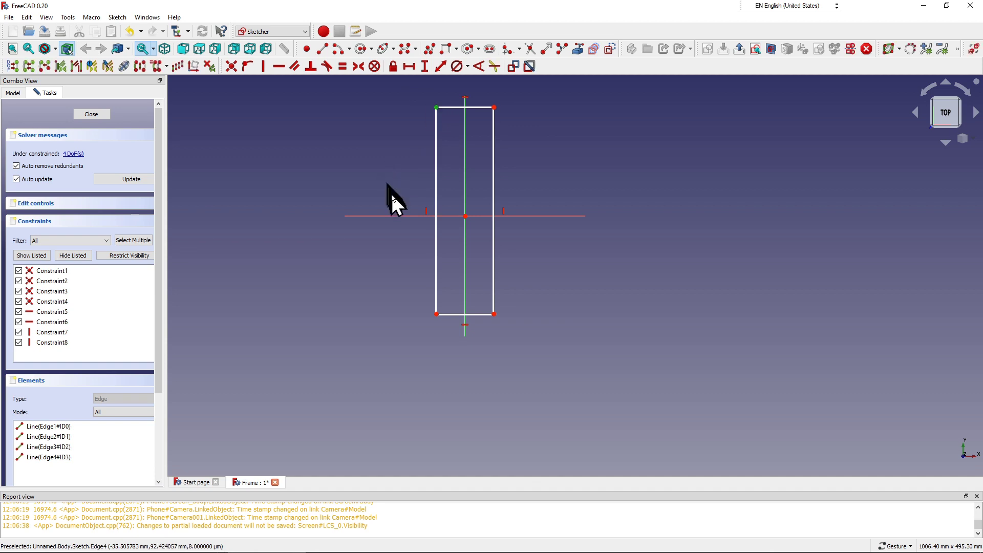
left_click(398, 216)
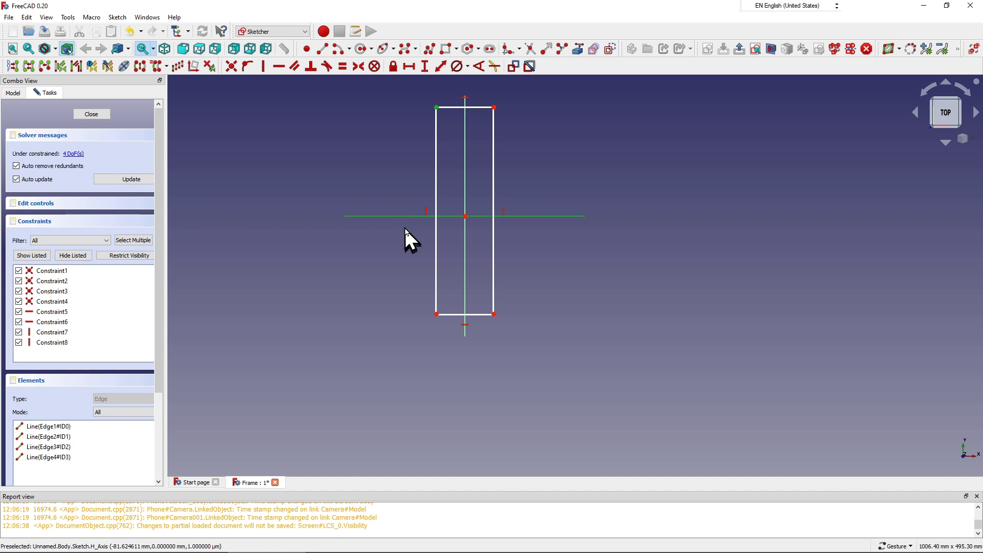
left_click(437, 314)
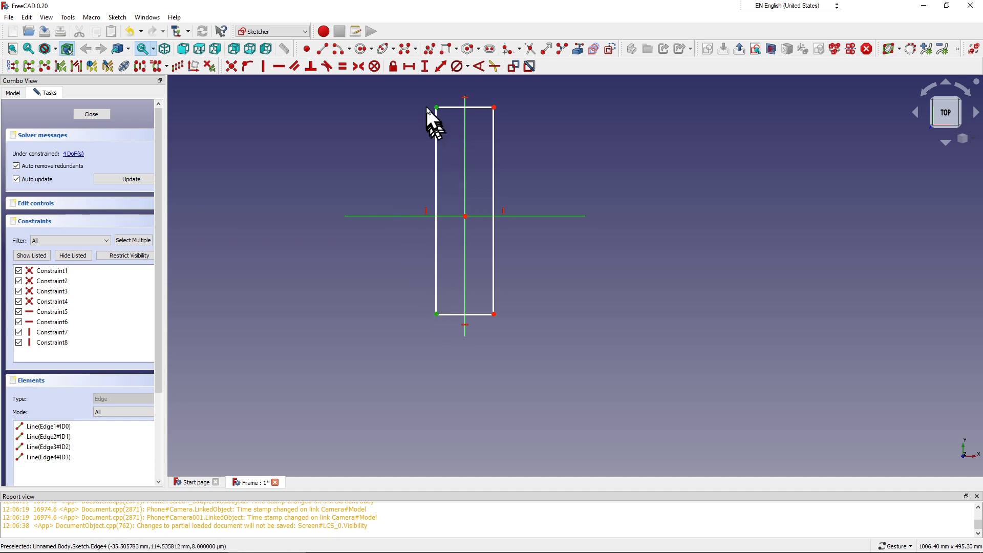
left_click(363, 70)
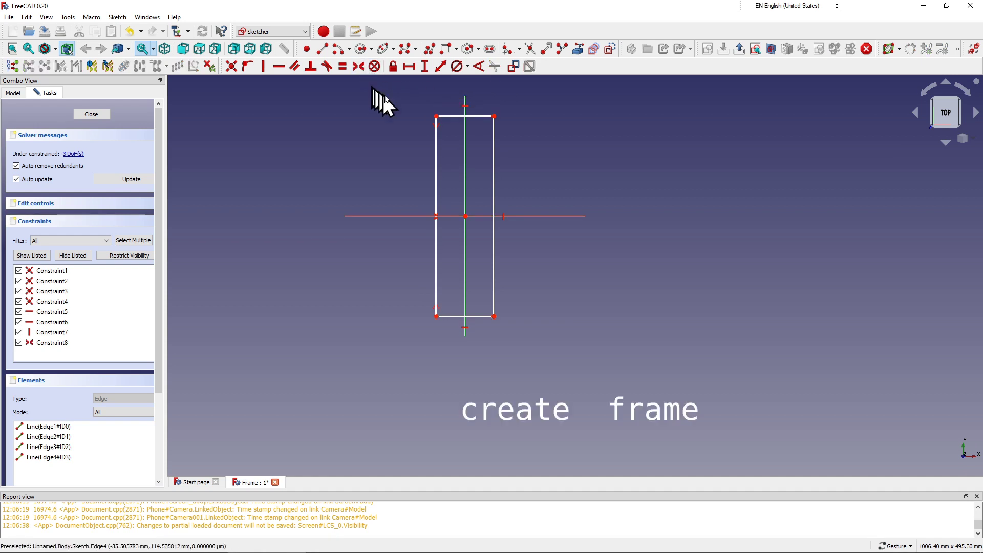
Step: Make the rectangle's top corners symmetric about the vertical axis
left_click(436, 115)
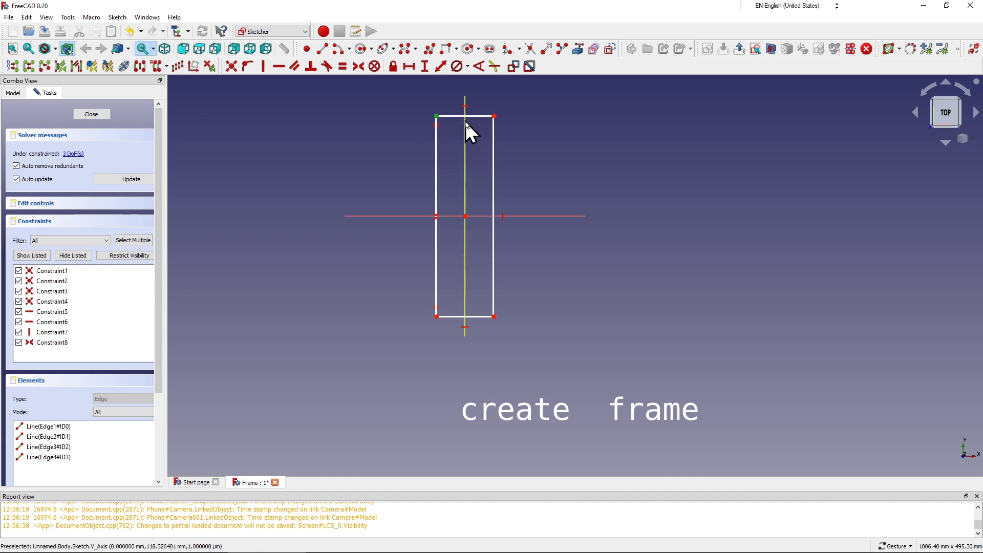
left_click(466, 122)
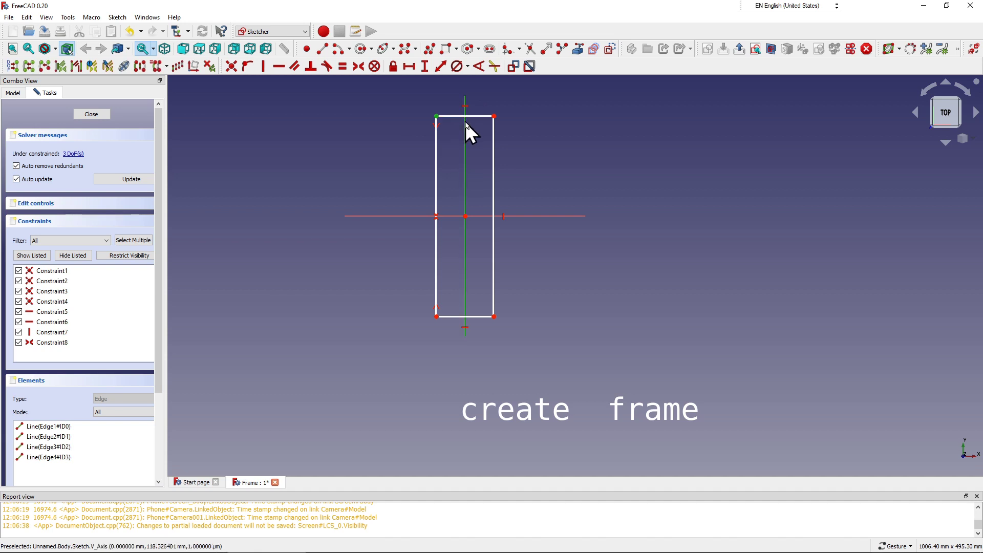
left_click(494, 116)
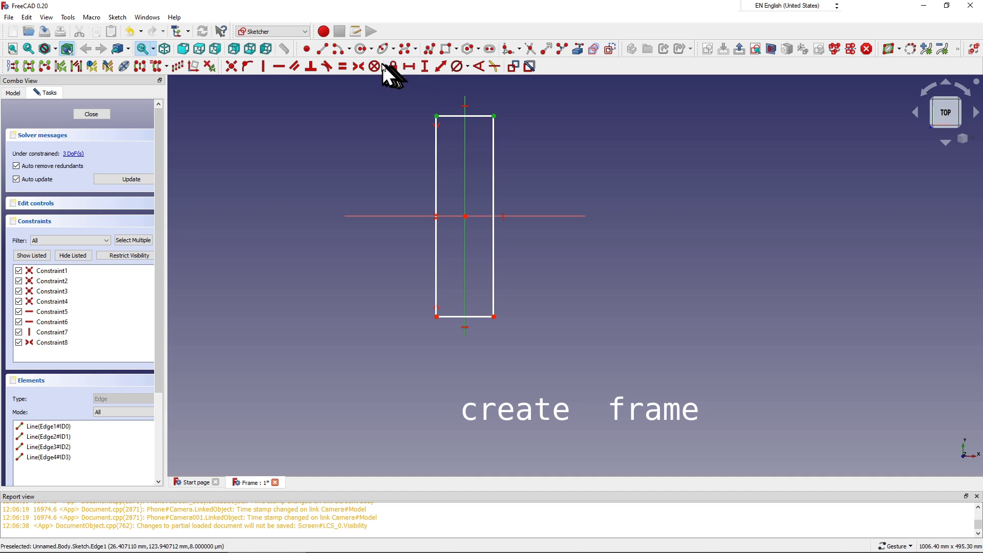
left_click(361, 70)
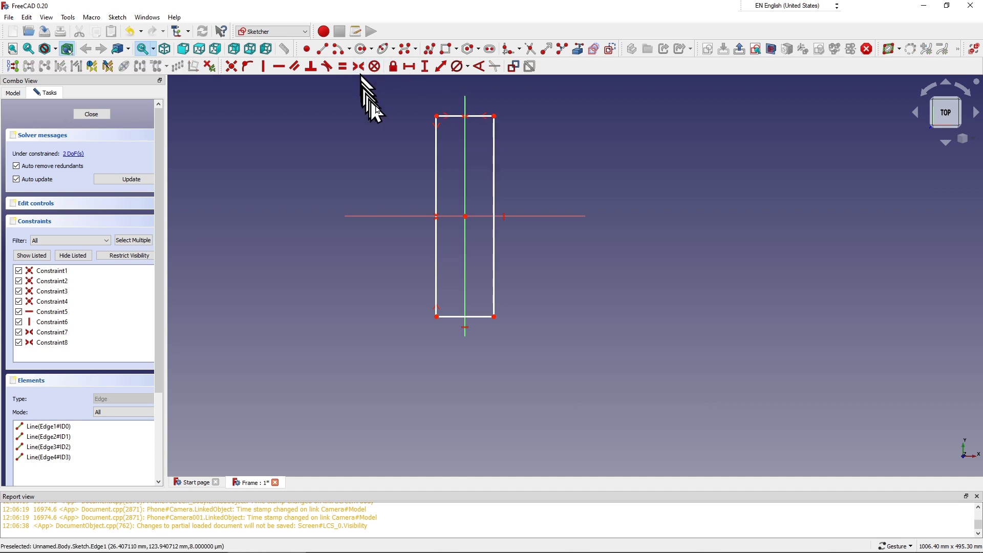
scroll(500, 109, "up", 1)
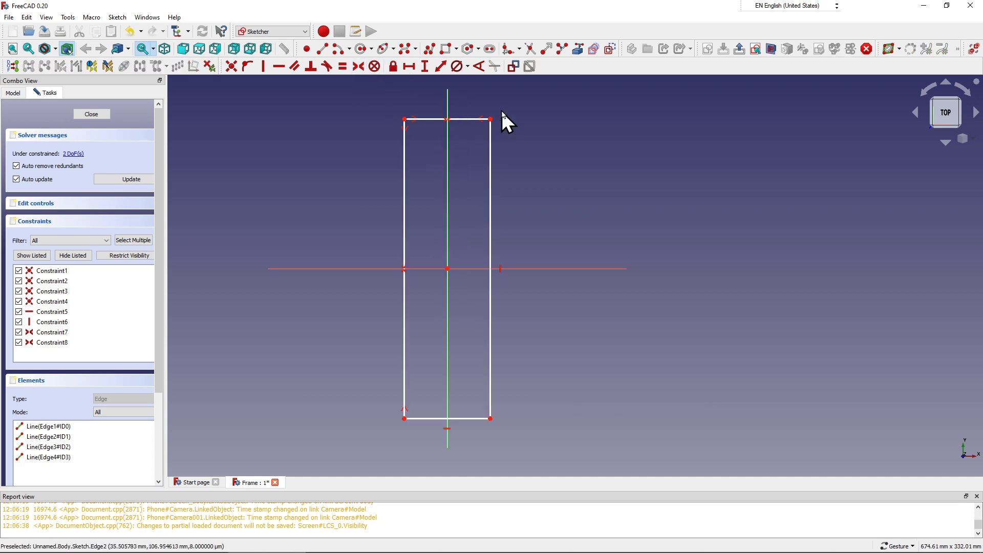
scroll(501, 109, "up", 1)
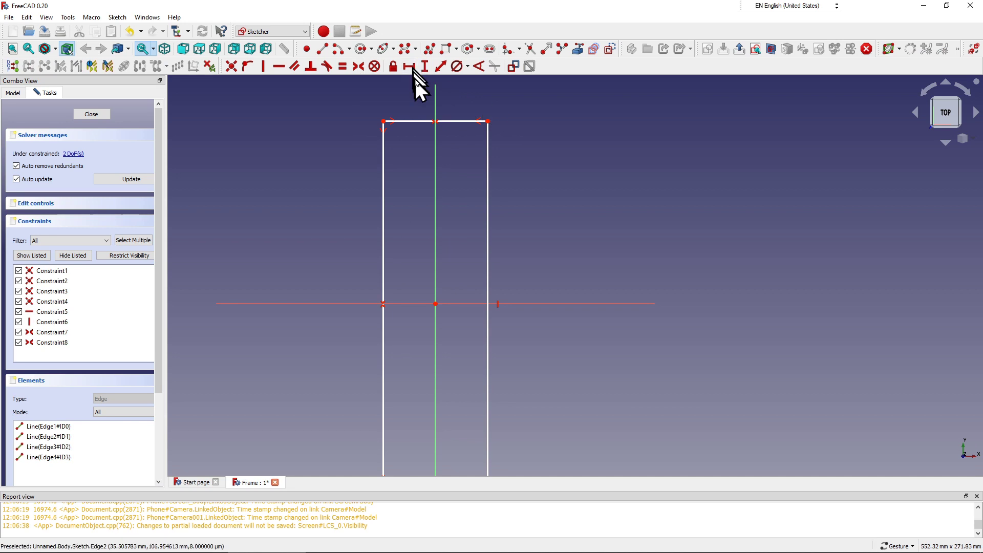
Step: Constrain the rectangle's right edge to a 145 mm vertical distance
left_click(425, 69)
left_click(487, 150)
type("14")
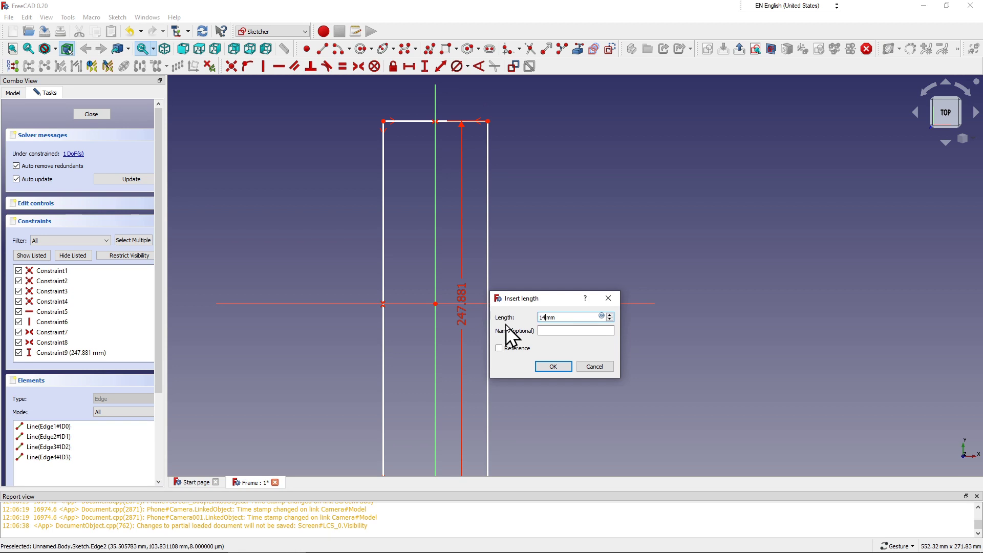
type("5")
left_click(547, 365)
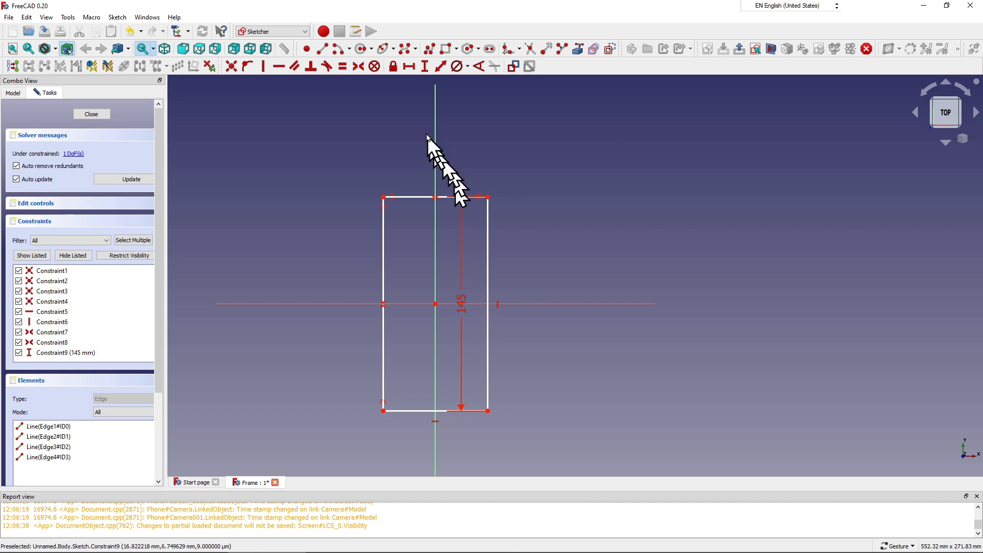
Step: Constrain the bottom width to 70 mm and move both dimensions outside the rectangle
left_click(410, 67)
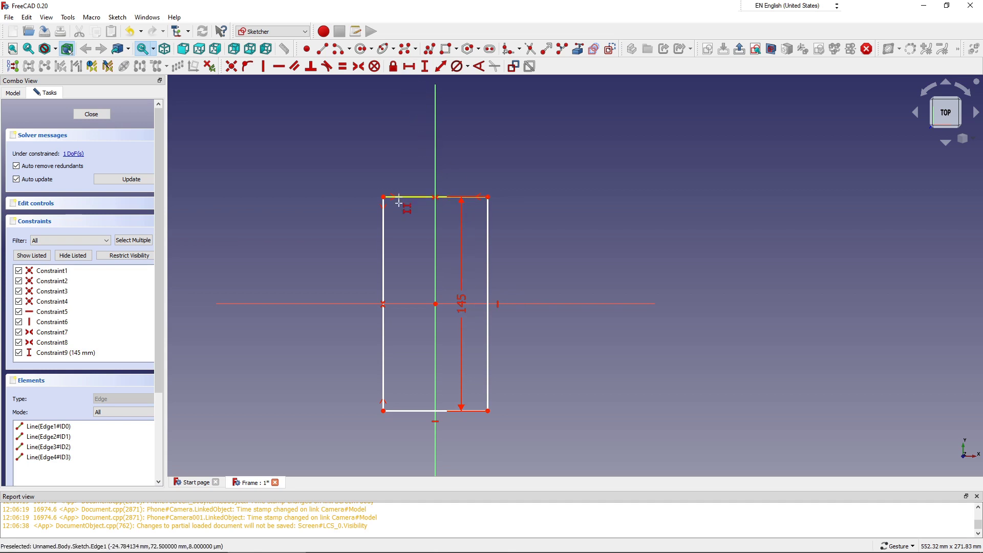
left_click(382, 411)
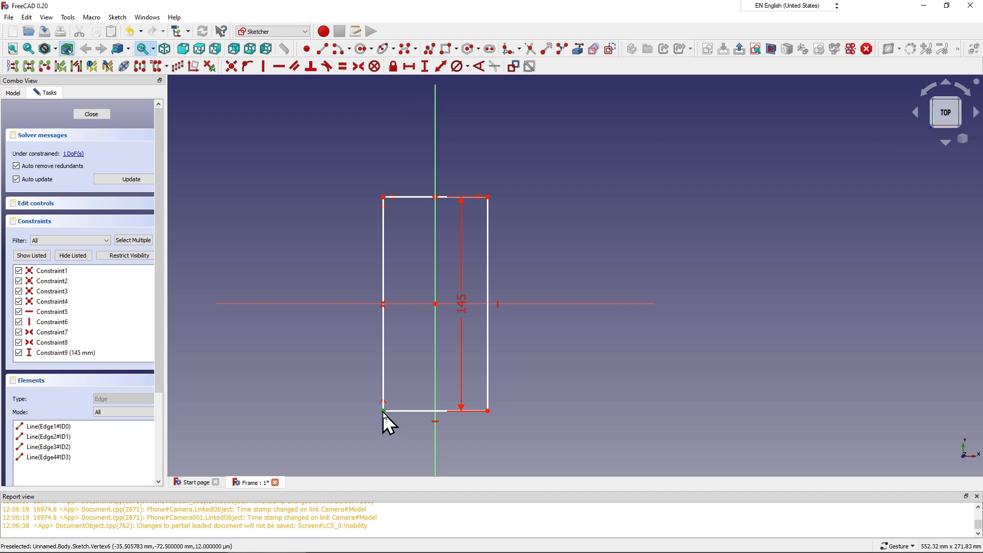
right_click(489, 412)
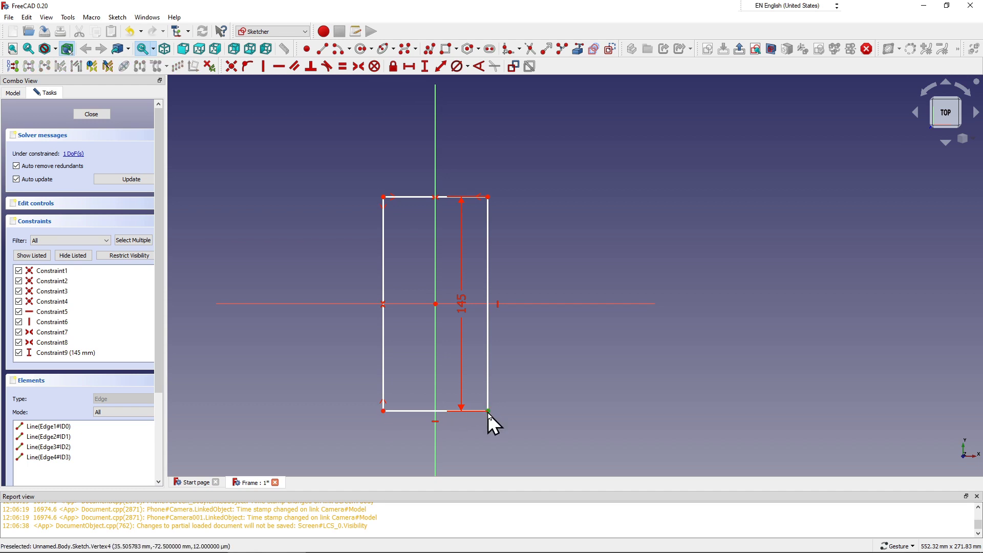
key("l")
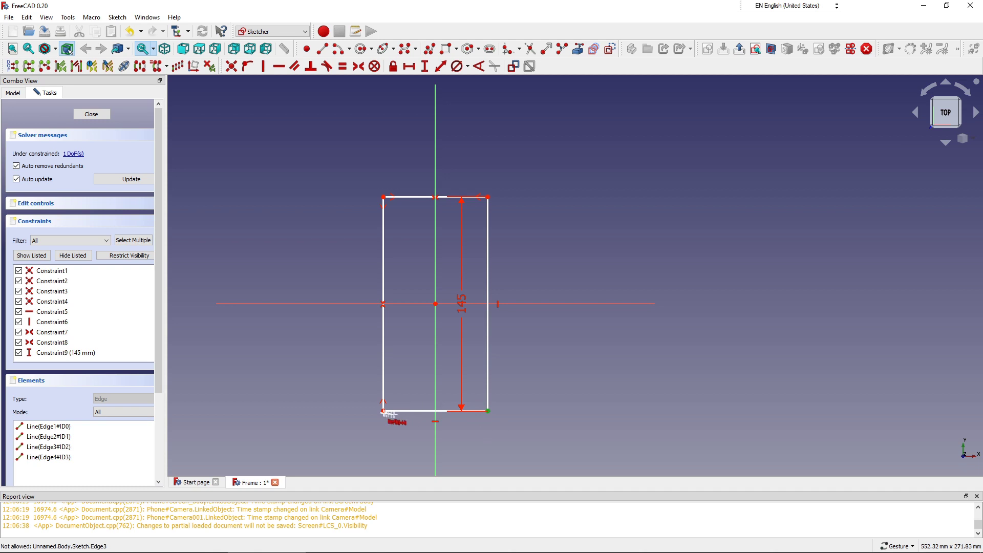
left_click(382, 411)
left_click(489, 308)
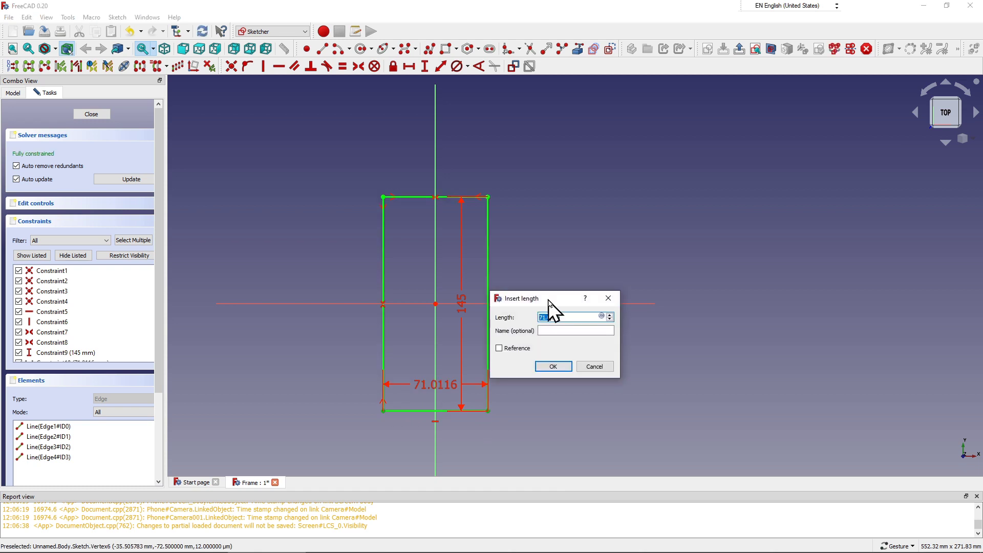
type("mm")
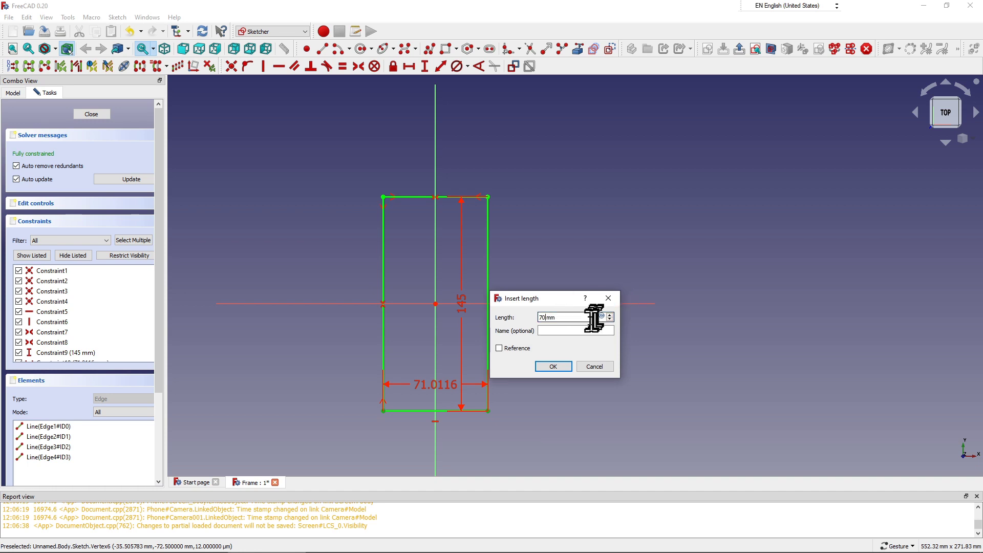
left_click(553, 365)
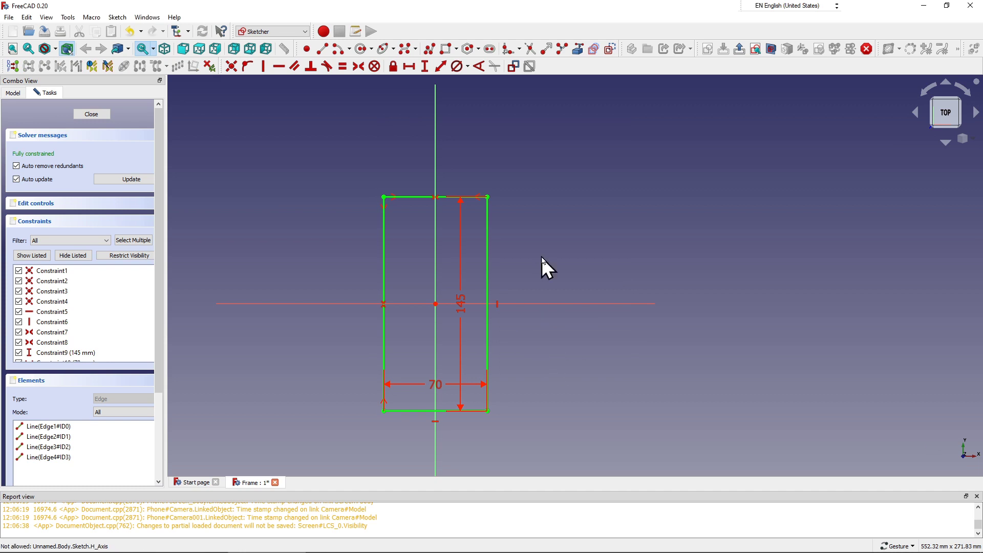
left_click_drag(463, 302, 500, 306)
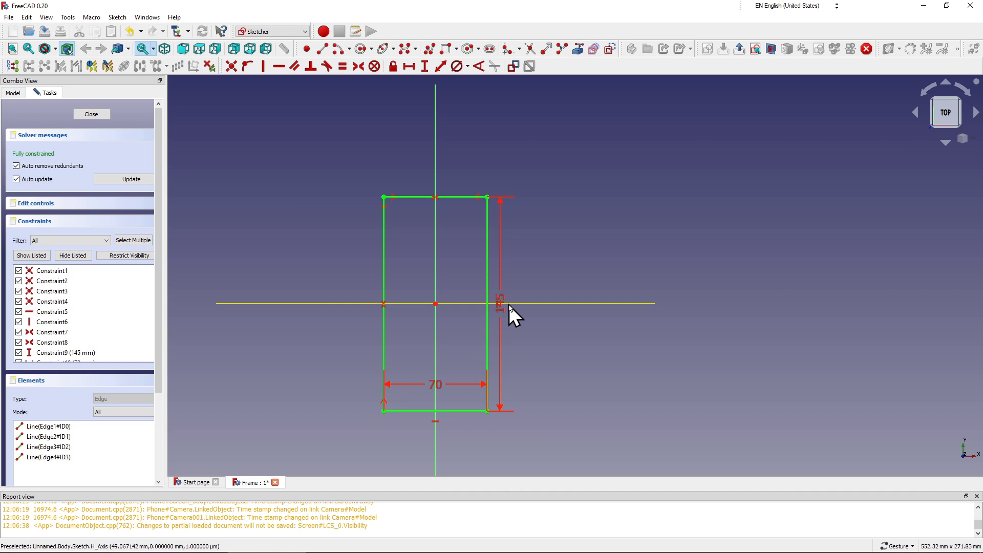
left_click_drag(440, 383, 446, 437)
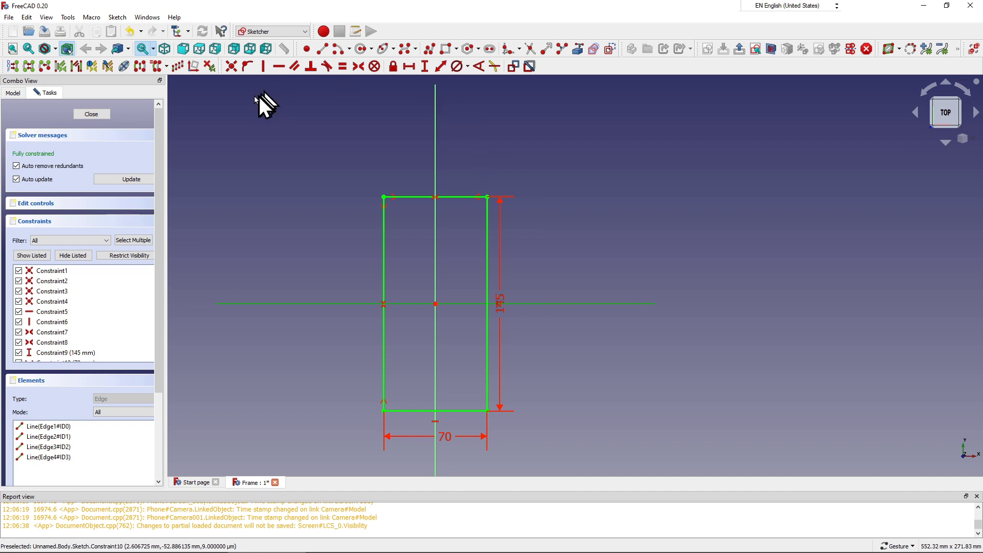
Step: Leave the sketch and pad it with default settings into a solid rectangular slab
left_click(102, 115)
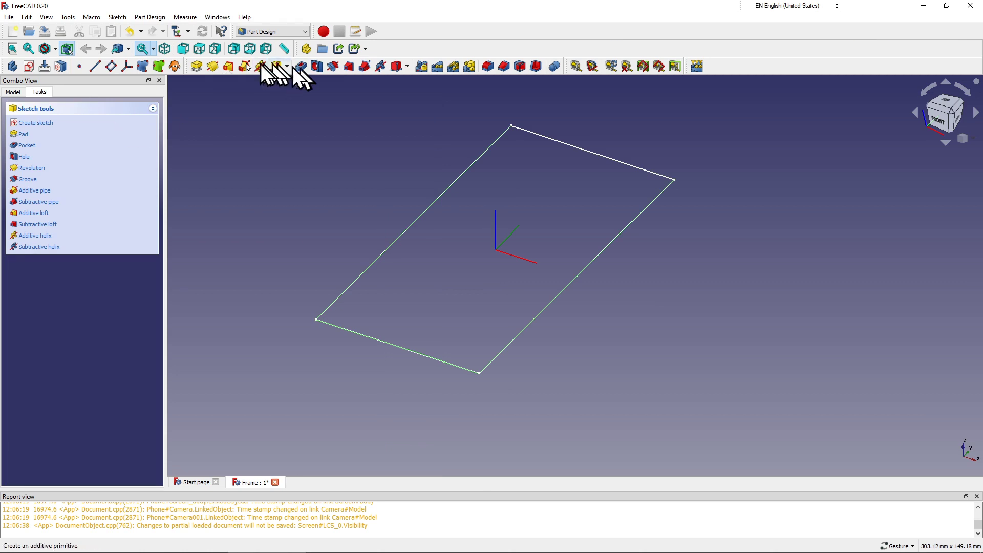
left_click(197, 66)
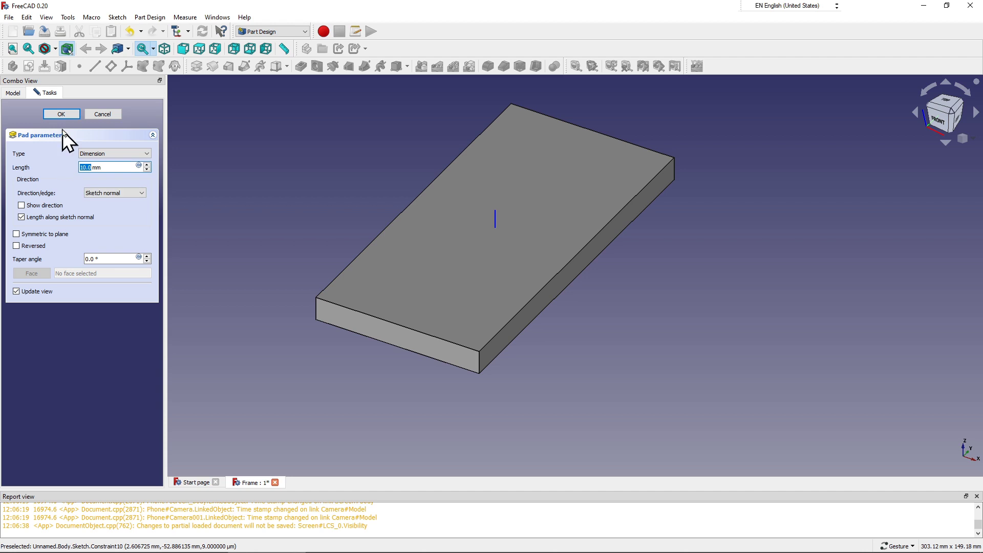
left_click(64, 117)
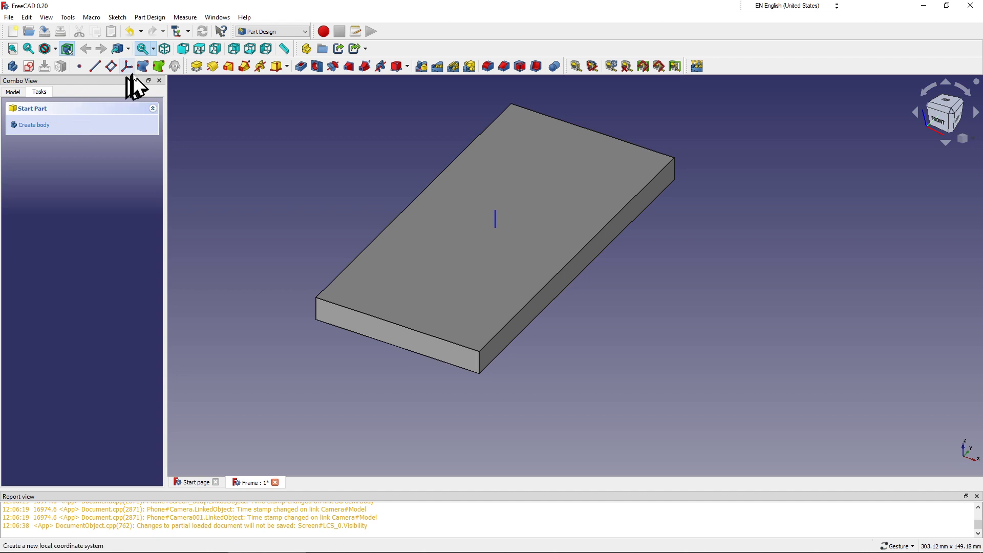
Step: Create a datum plane attached to the slab's top face, then select it and the body
left_click(112, 66)
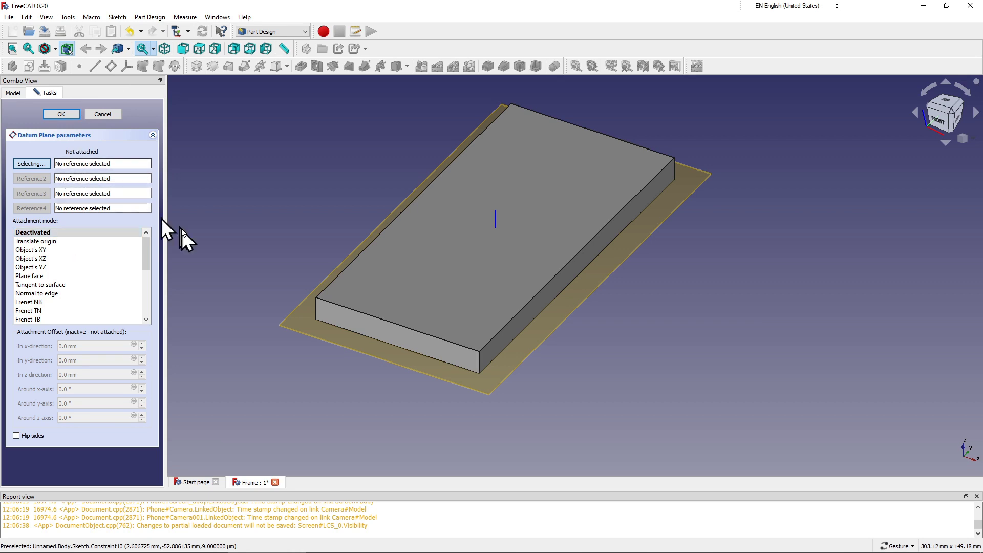
left_click(333, 293)
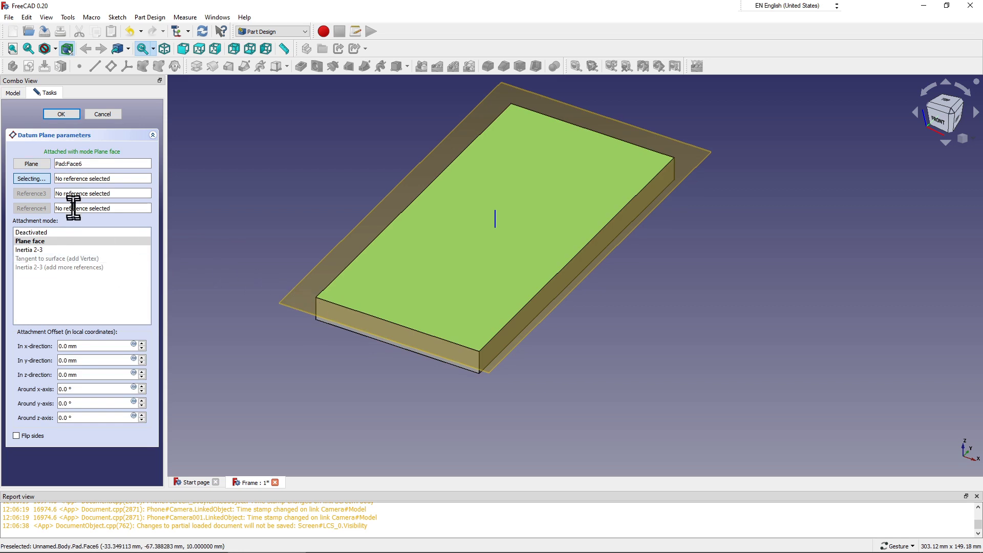
left_click(69, 115)
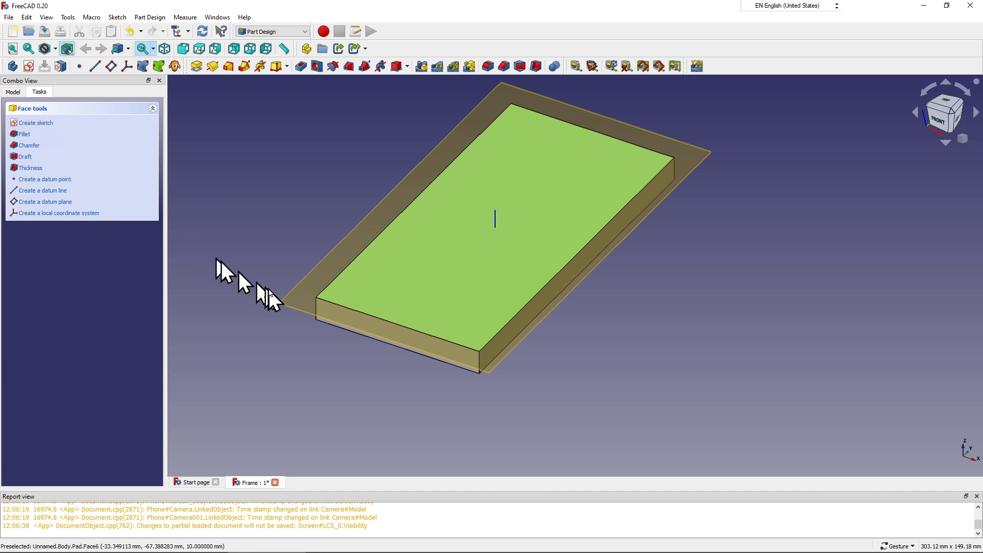
left_click(293, 306)
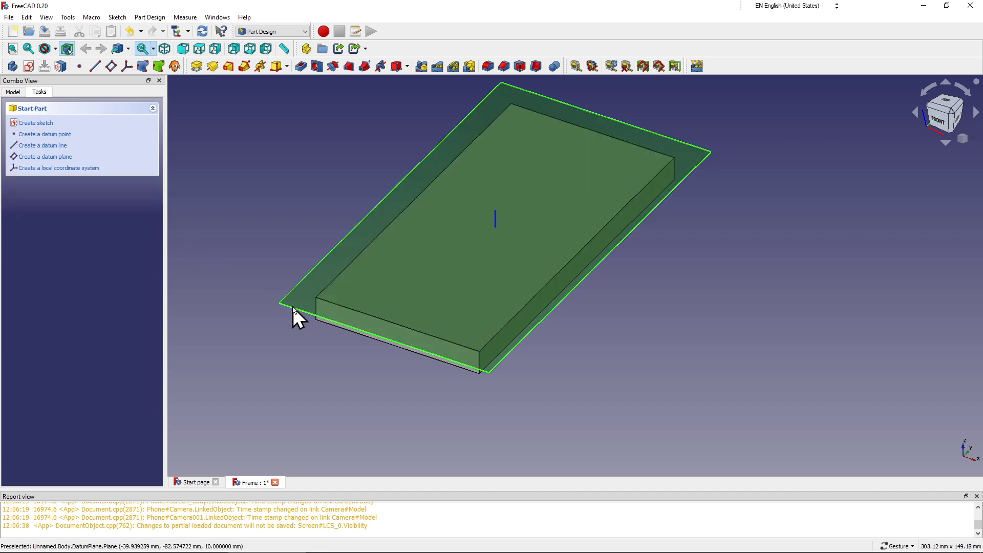
left_click(292, 306)
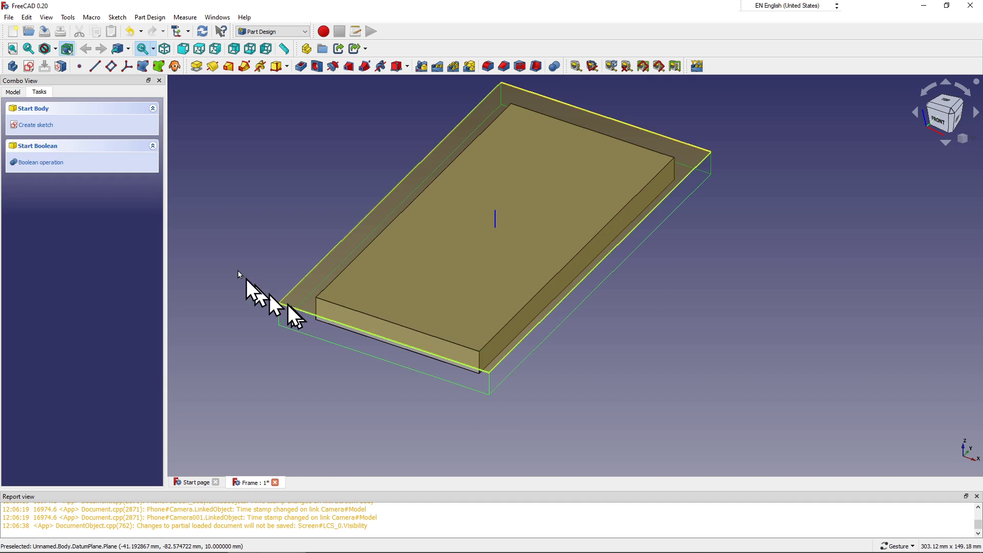
Step: Change the DatumPlane's Label property to 'top plane' in the Data panel
left_click(20, 93)
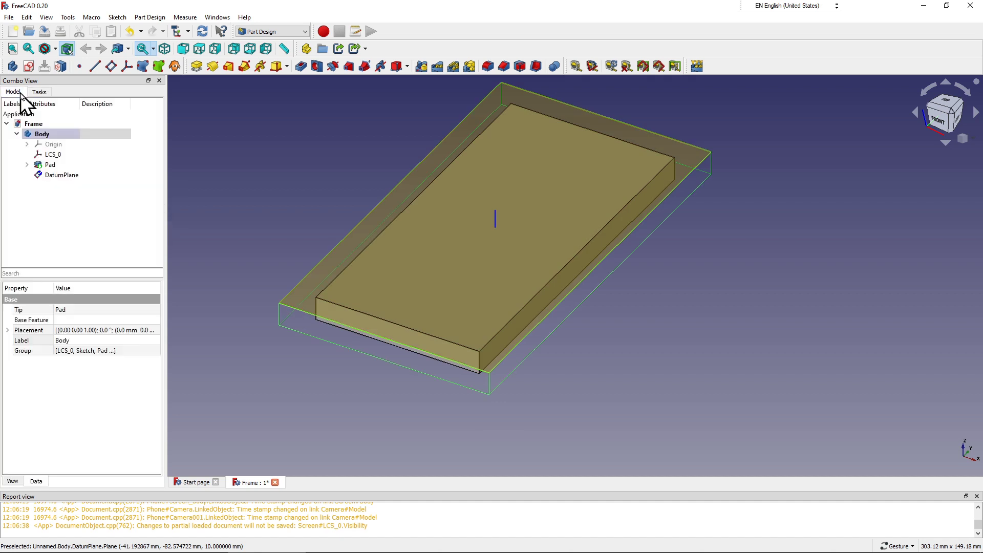
left_click(56, 175)
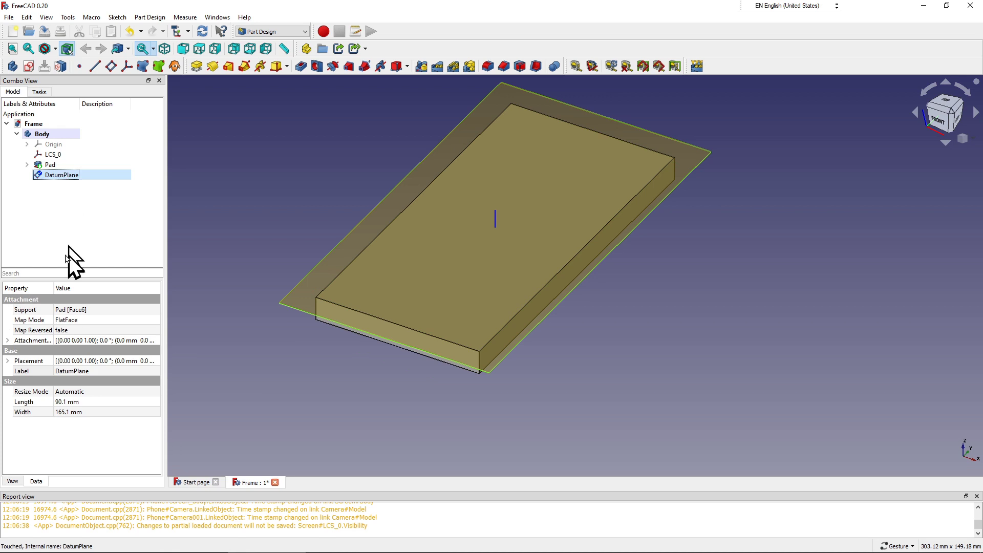
left_click(93, 371)
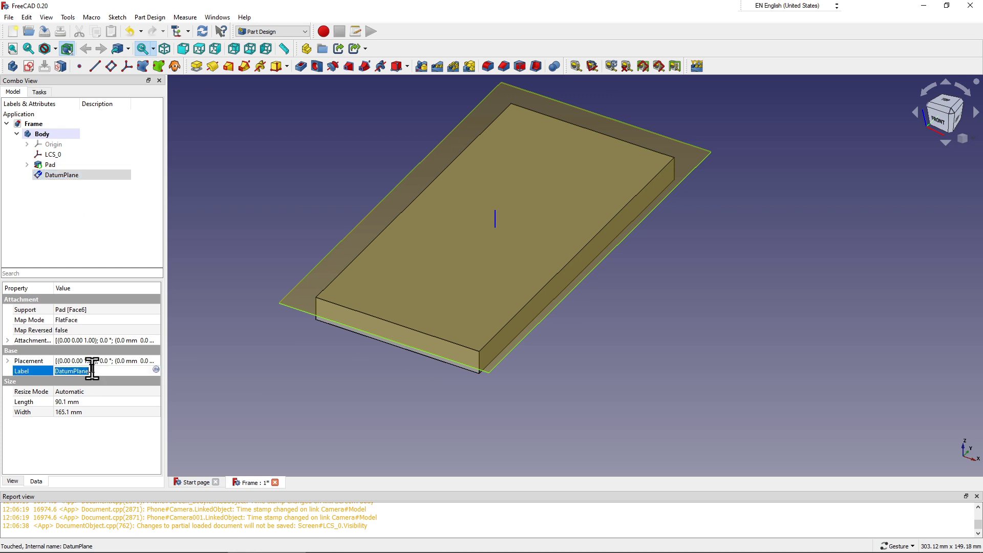
key("BackSpace")
type("top")
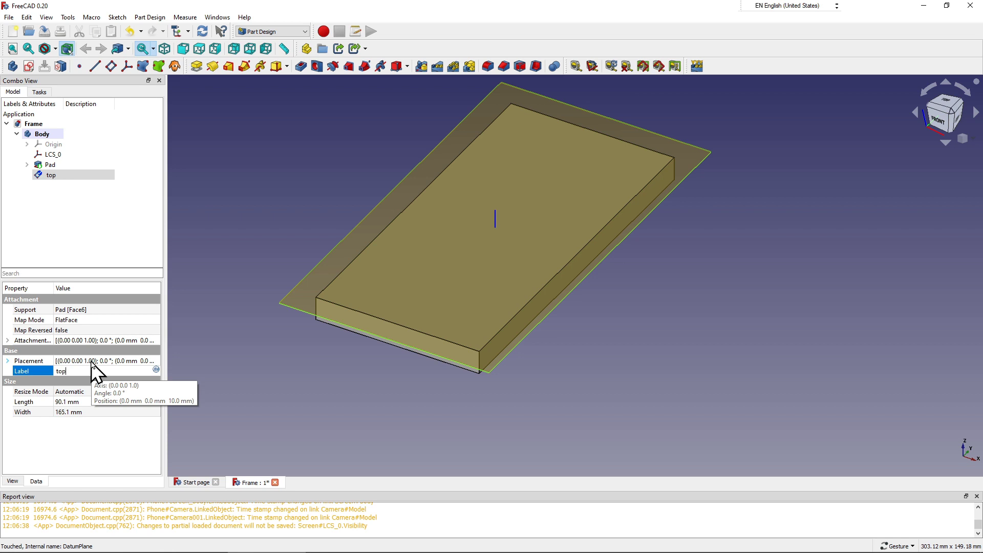
type(" pla")
type("ne")
key("Return")
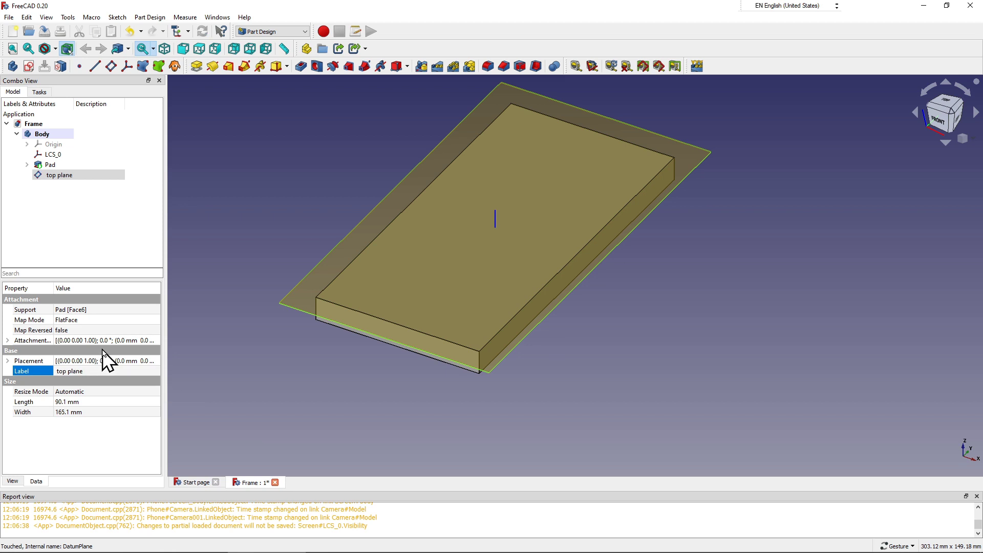
left_click(86, 370)
Step: Start a new sketch on the top plane and link the pocket's right and left inner edges
left_click(29, 66)
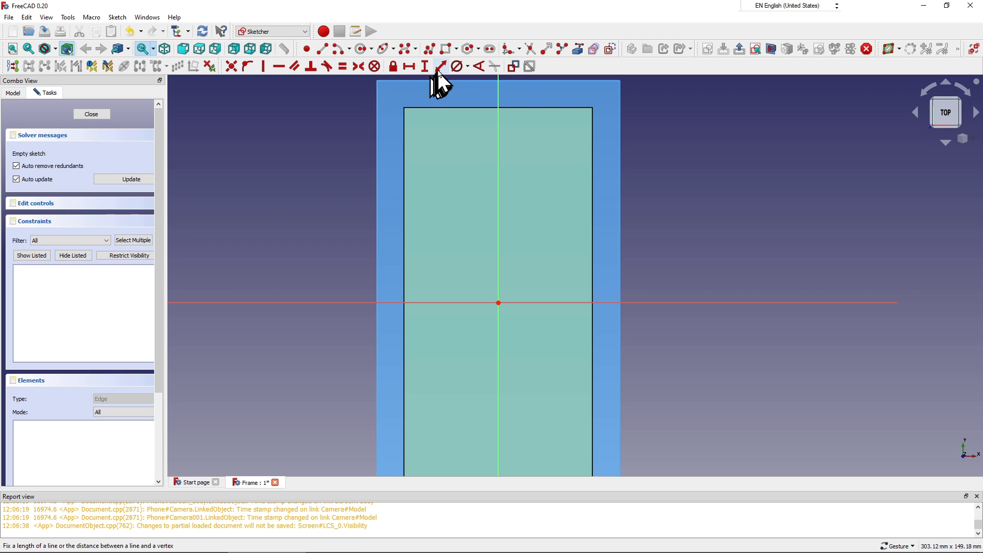
left_click(580, 51)
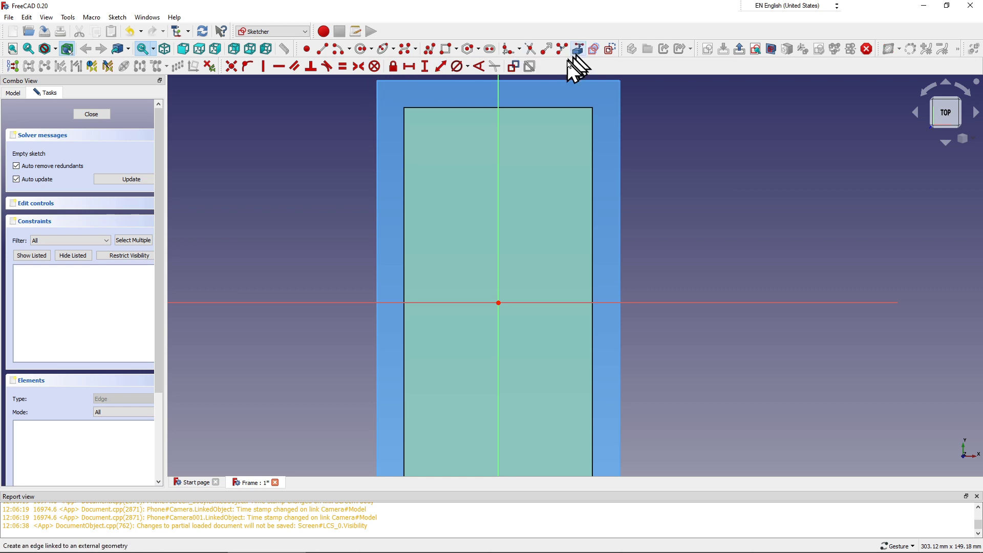
left_click(592, 152)
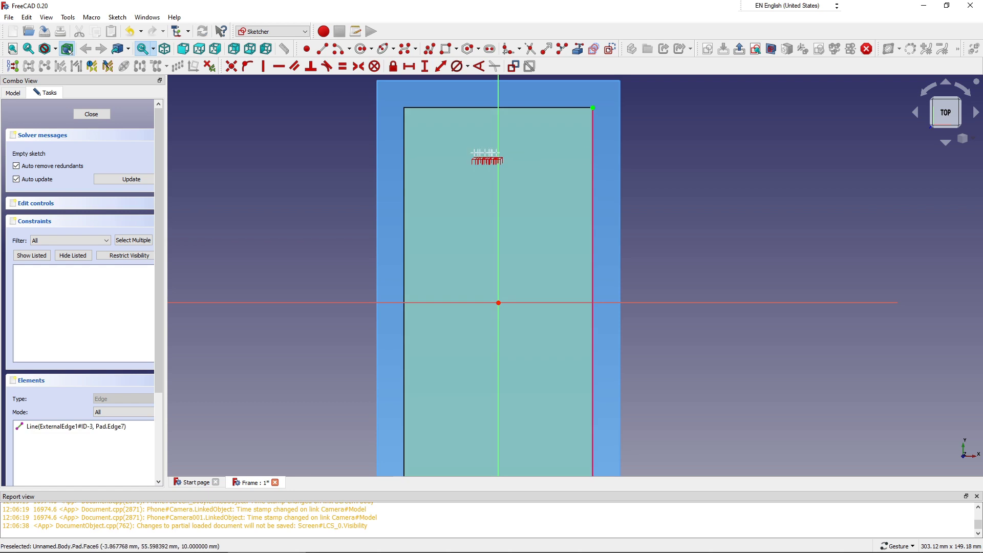
left_click(403, 164)
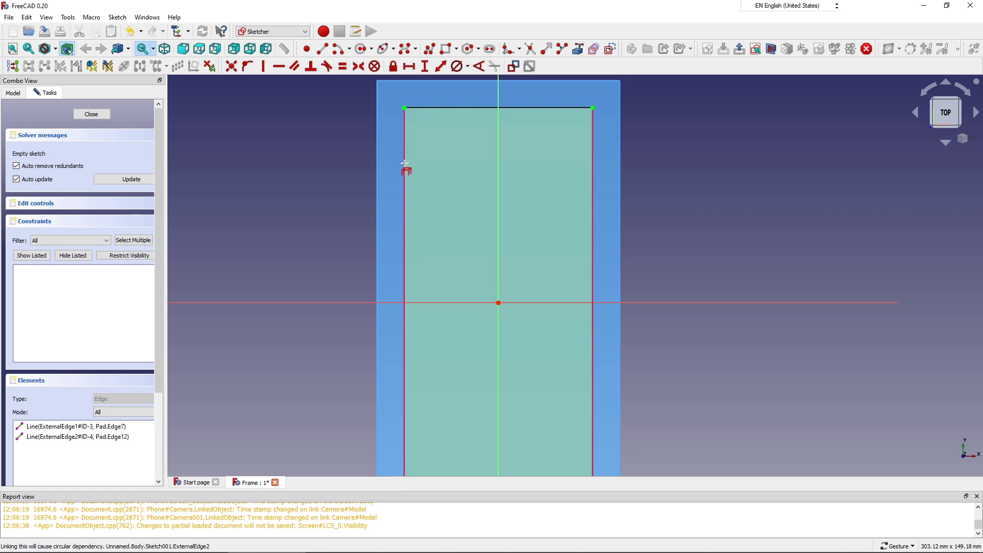
Step: Begin a rectangle with its first corner near the pocket's top-left
left_click(448, 51)
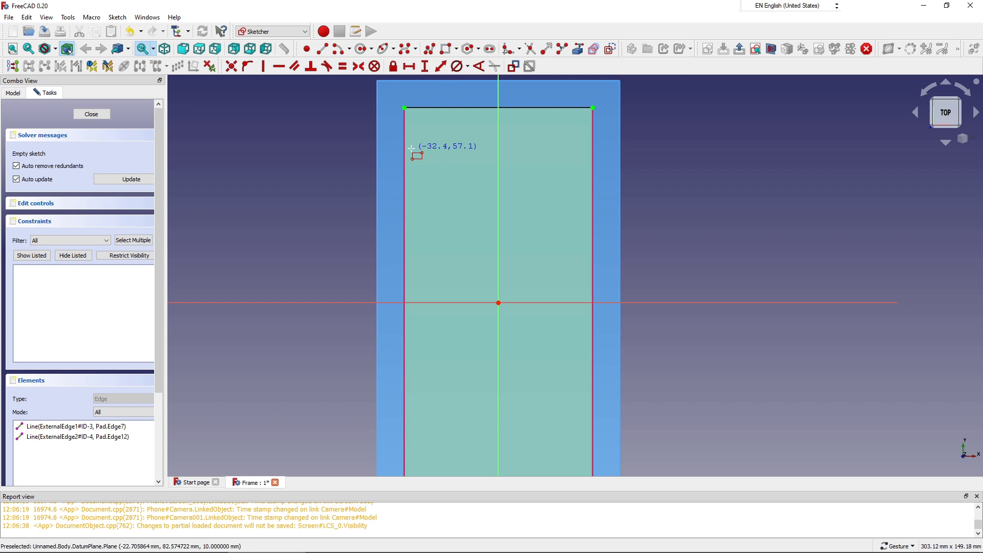
left_click(411, 149)
scroll(534, 364, "down", 5)
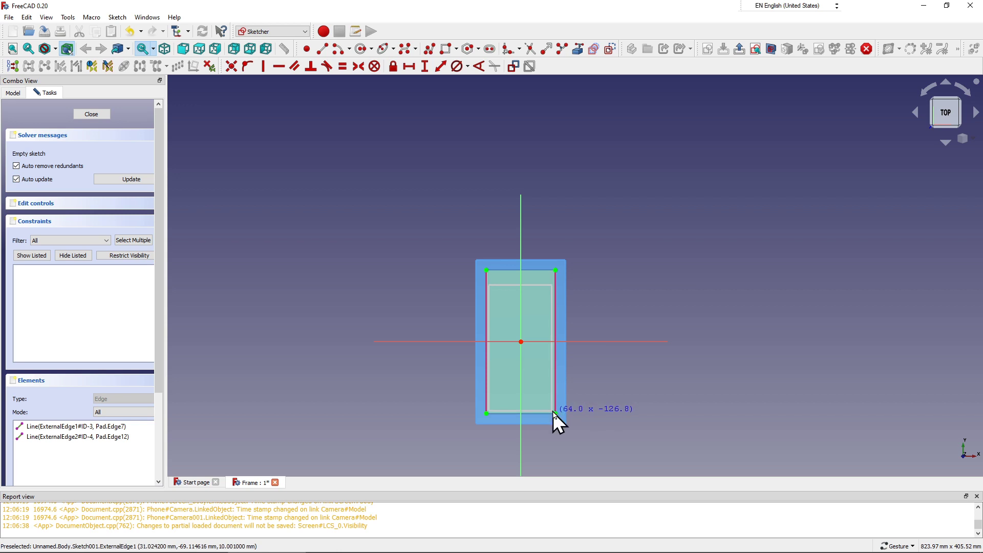
Step: Finish the inner rectangle with its opposite corner near the pocket's bottom-right
left_click(553, 412)
scroll(578, 310, "up", 4)
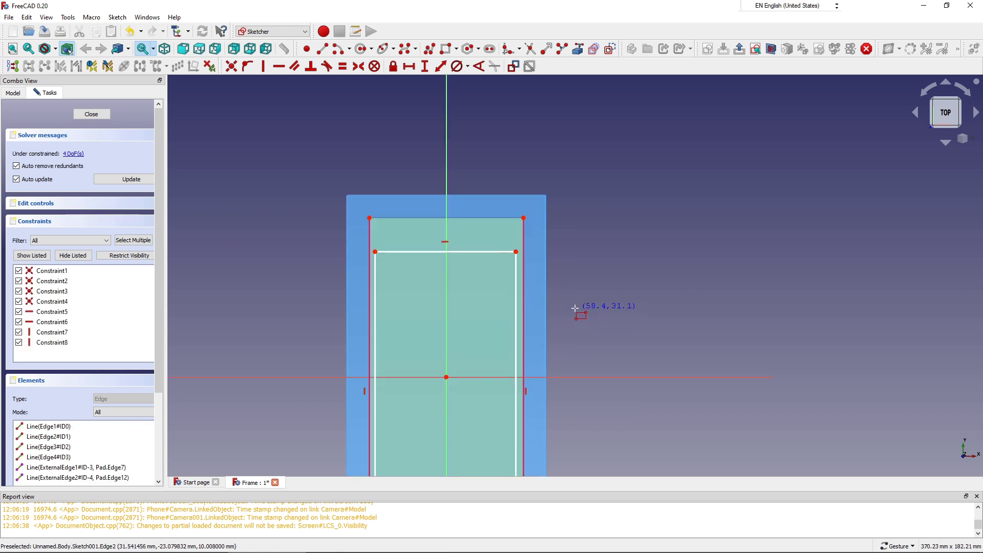
right_click(574, 307)
Step: Add a vertical distance from the rectangle's top-right corner to the pocket's top-right corner
left_click(424, 69)
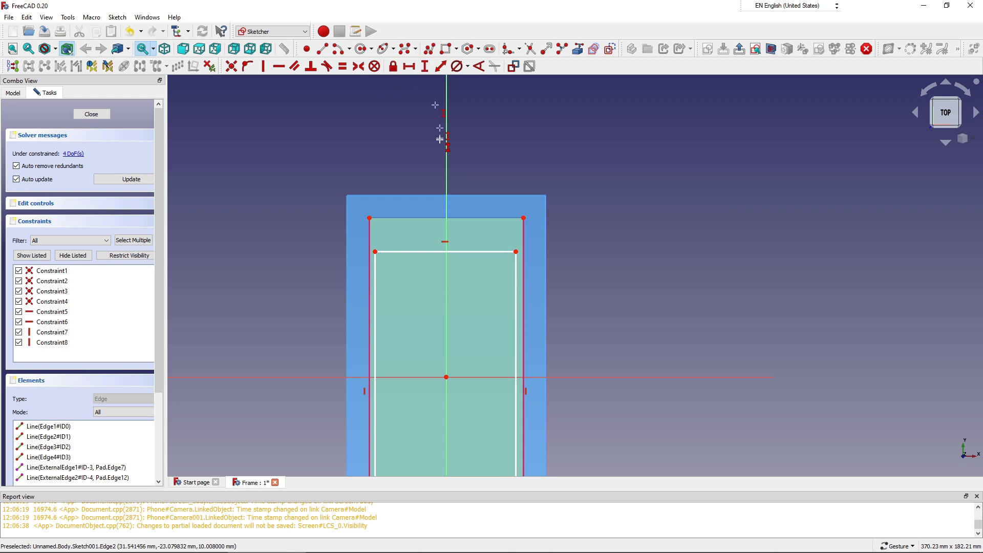
left_click(516, 252)
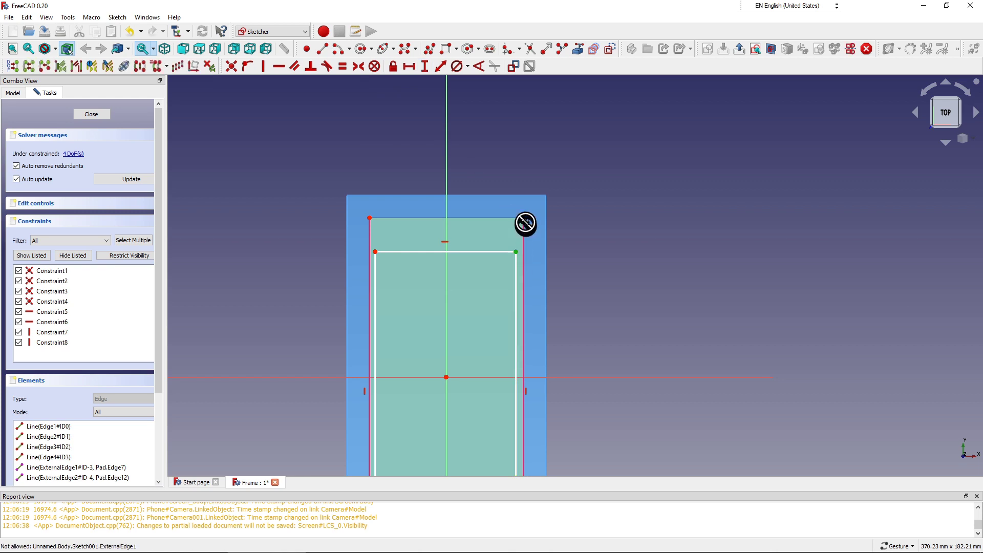
left_click(524, 217)
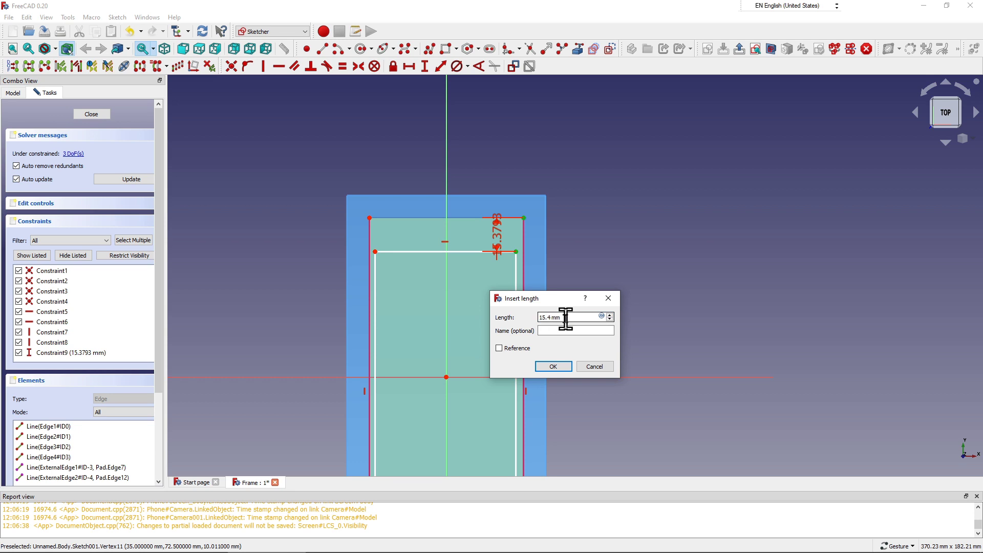
Step: Set the top-right vertical offset to 15 mm
key("BackSpace")
left_click(555, 365)
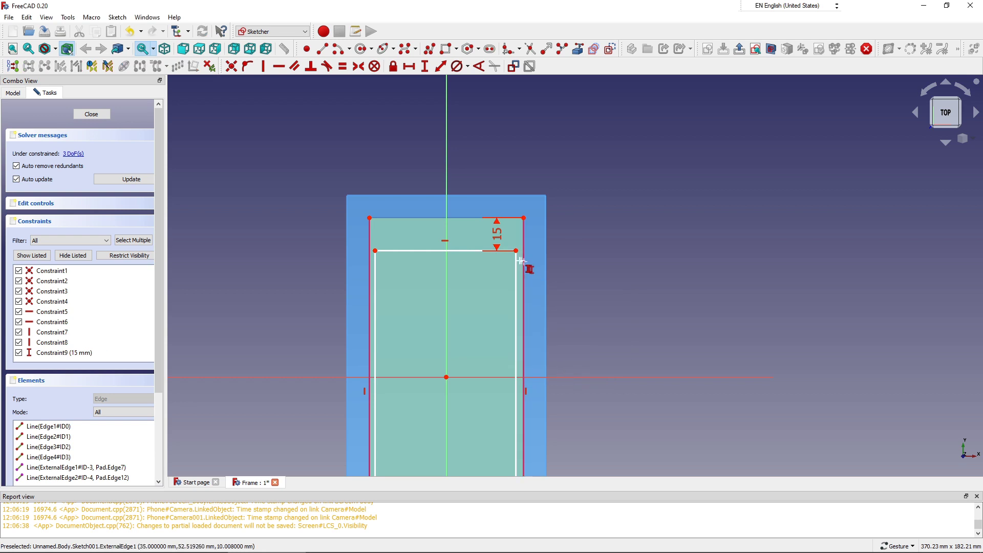
scroll(524, 251, "up", 3)
scroll(524, 251, "up", 4)
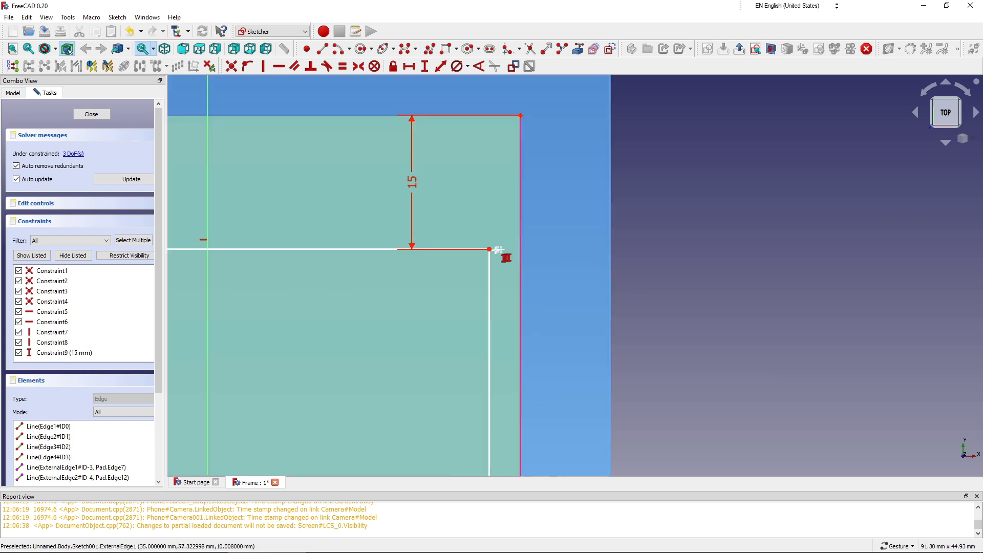
scroll(490, 249, "down", 4)
scroll(491, 252, "down", 5)
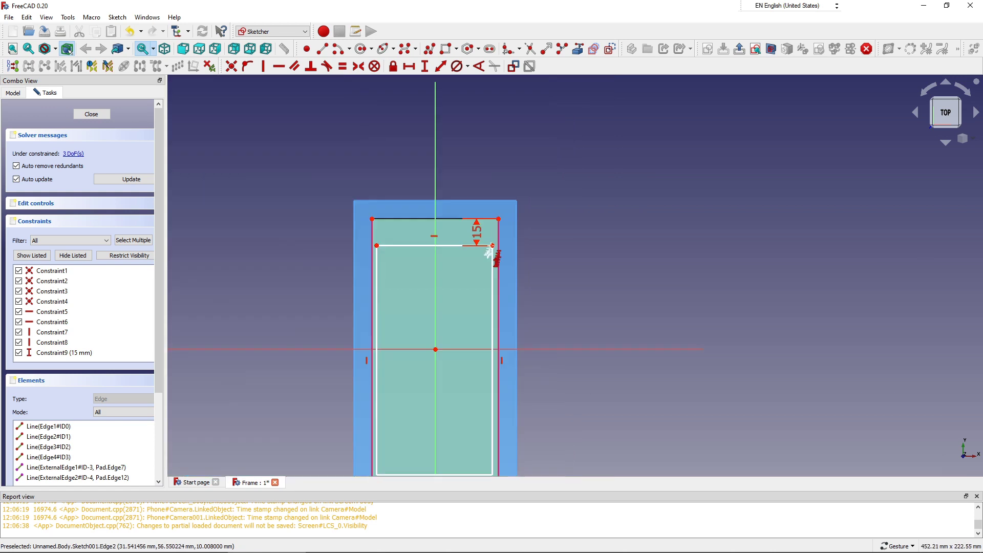
scroll(494, 267, "down", 2)
scroll(494, 407, "up", 4)
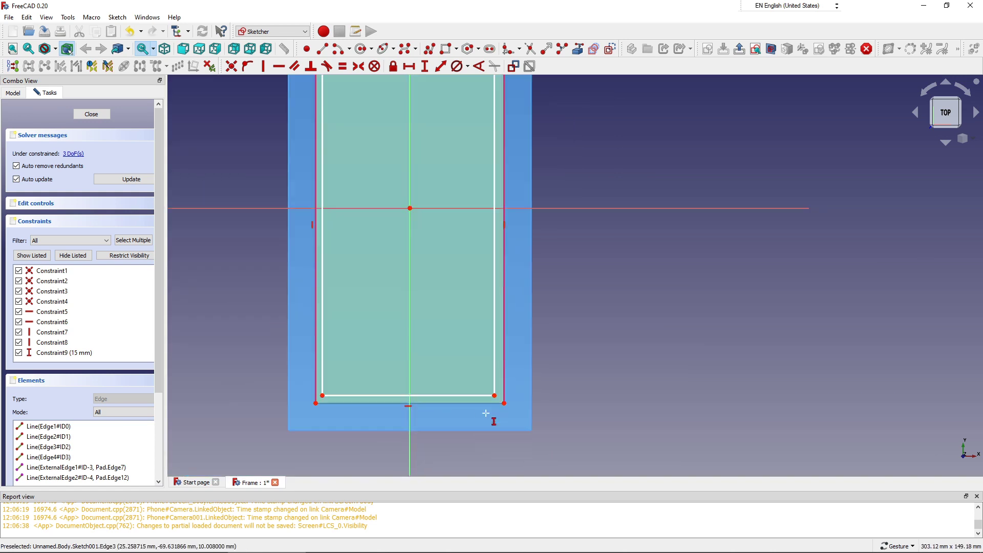
scroll(494, 417, "up", 4)
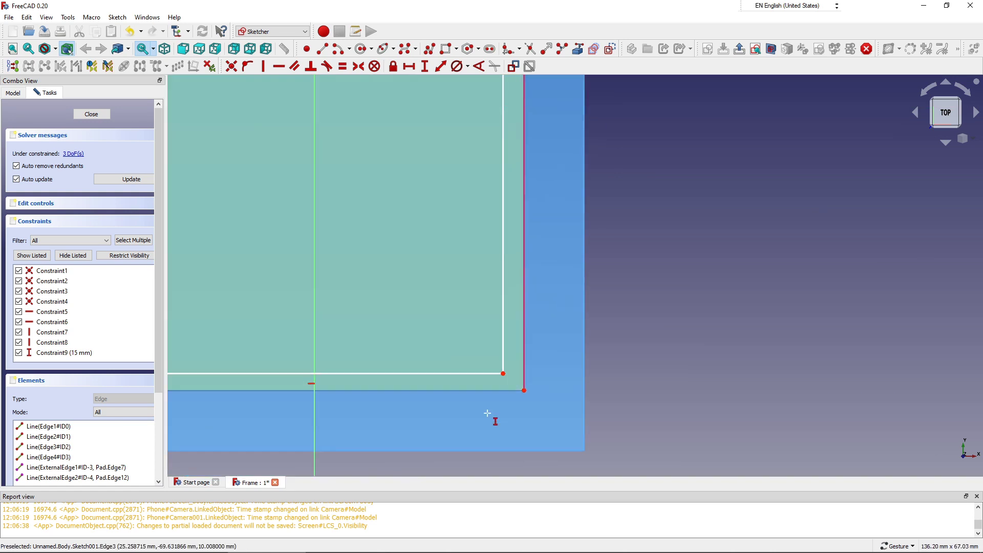
Step: Constrain the rectangle's bottom-right corner 3 mm vertically above the pocket's bottom corner
left_click(503, 374)
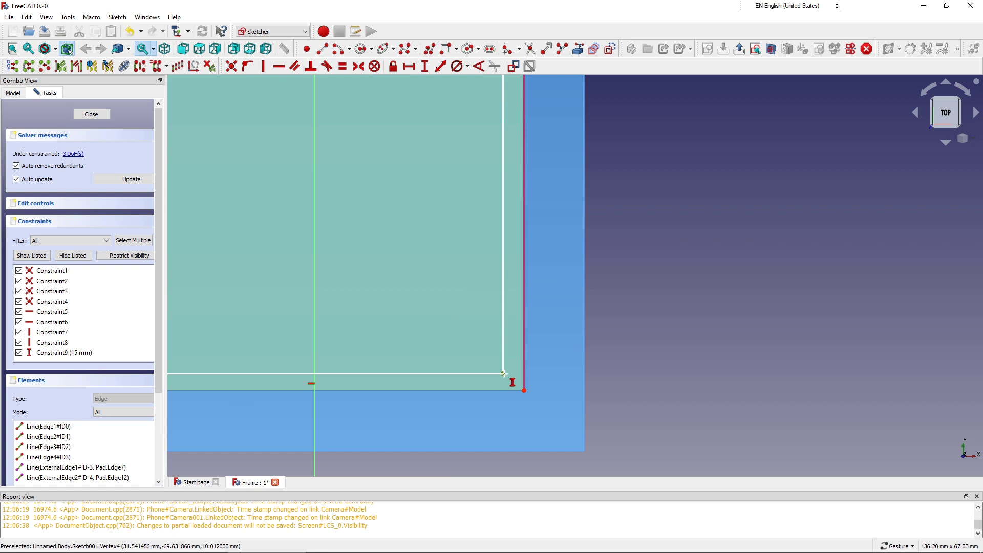
left_click(523, 391)
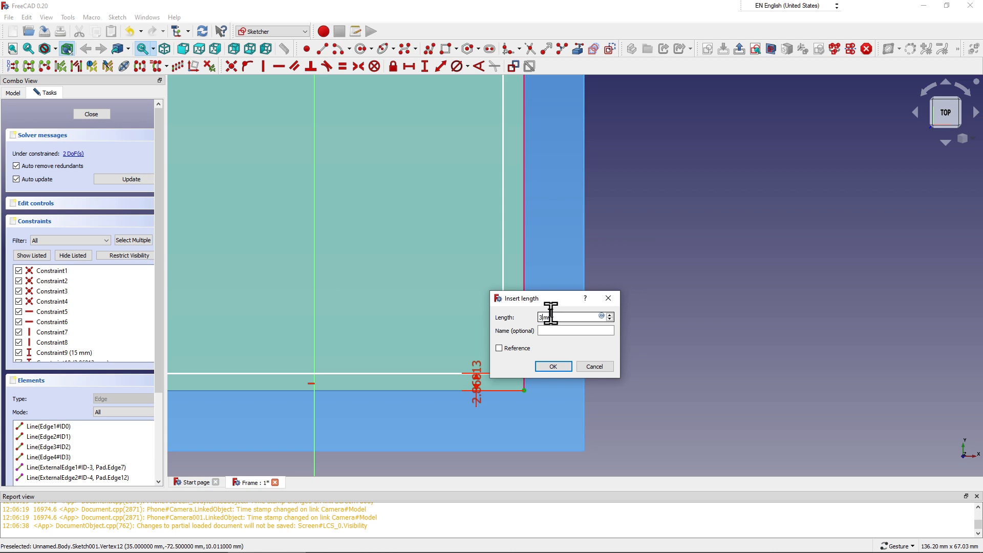
key("Return")
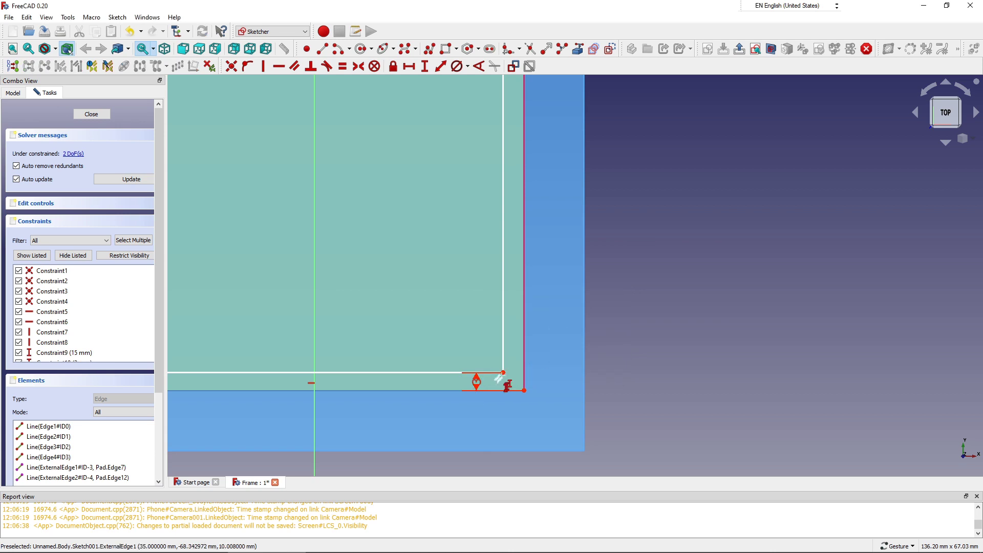
scroll(507, 376, "down", 2)
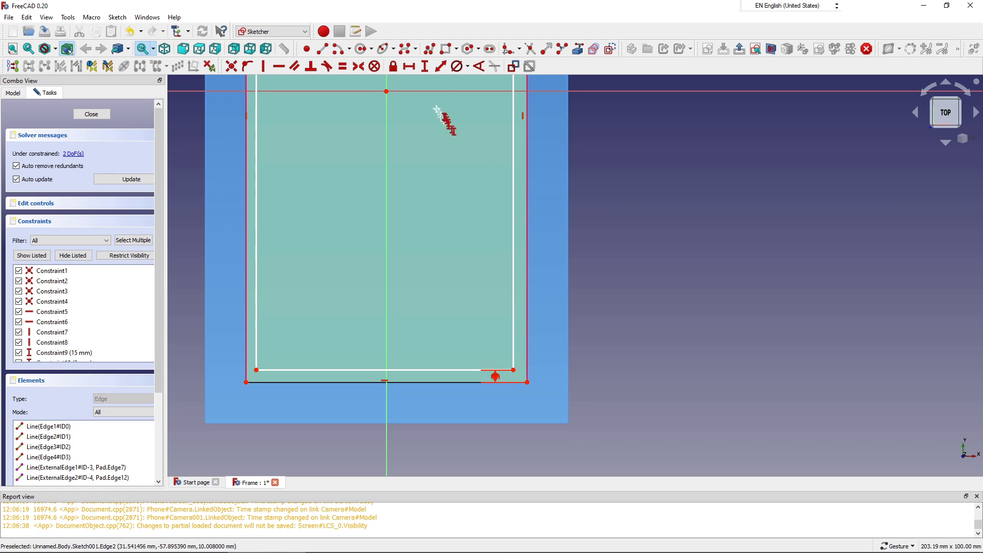
Step: Set a 3 mm horizontal distance between the rectangle's and pocket's bottom-right corners
left_click(411, 68)
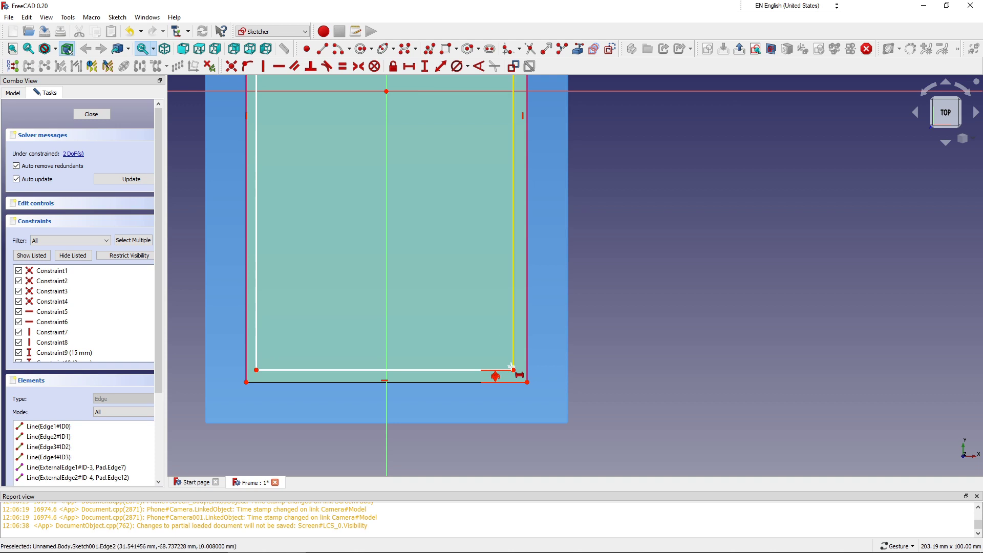
scroll(514, 369, "up", 2)
scroll(514, 368, "up", 3)
scroll(514, 369, "up", 1)
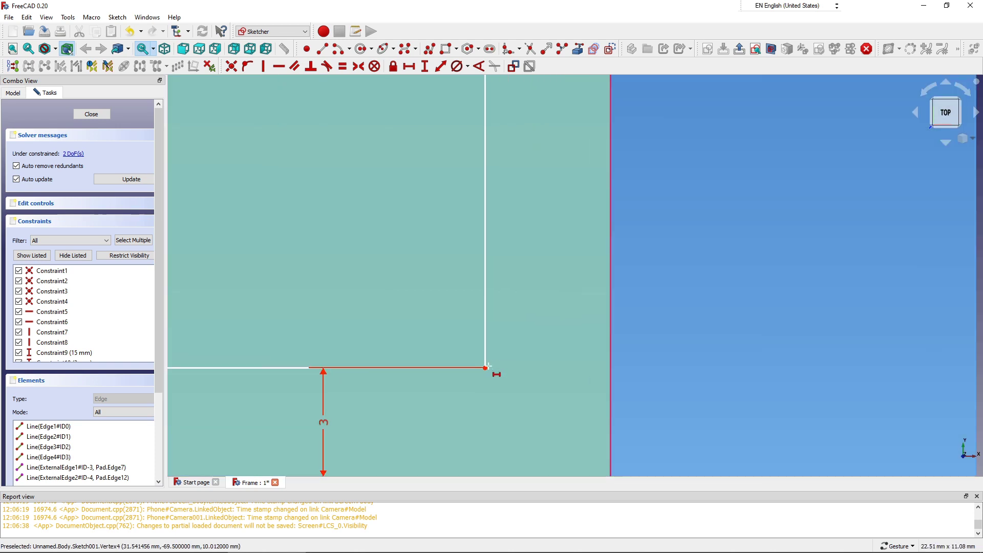
left_click(486, 369)
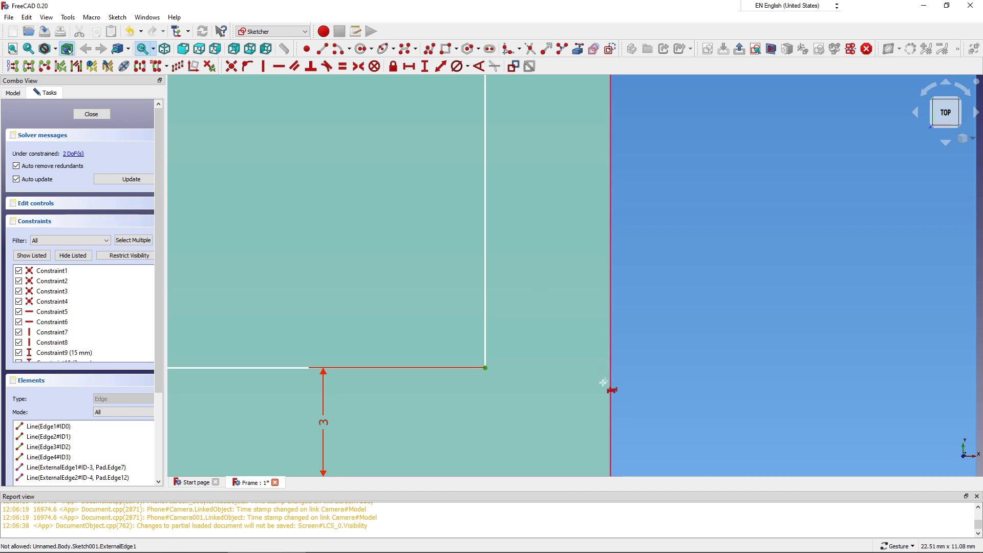
scroll(609, 376, "down", 3)
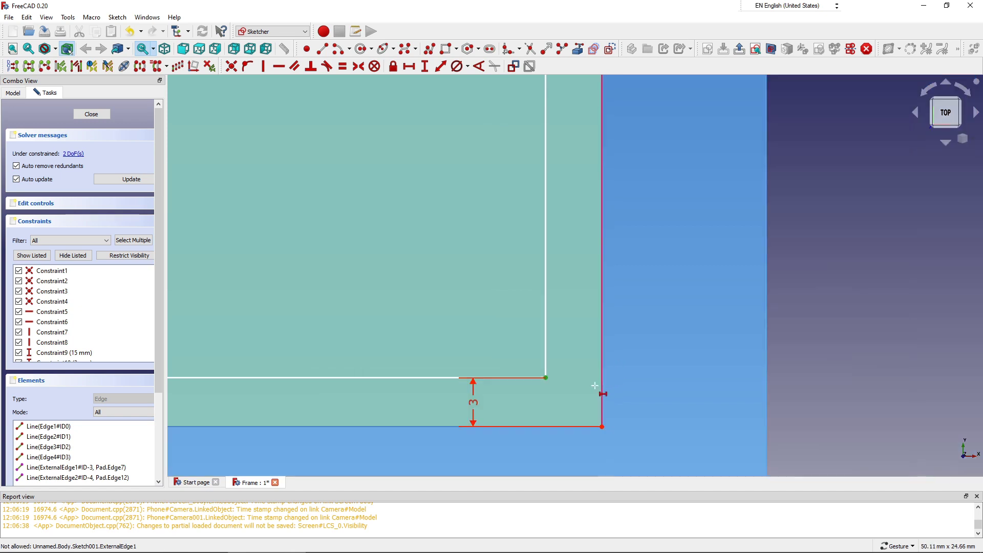
left_click(602, 427)
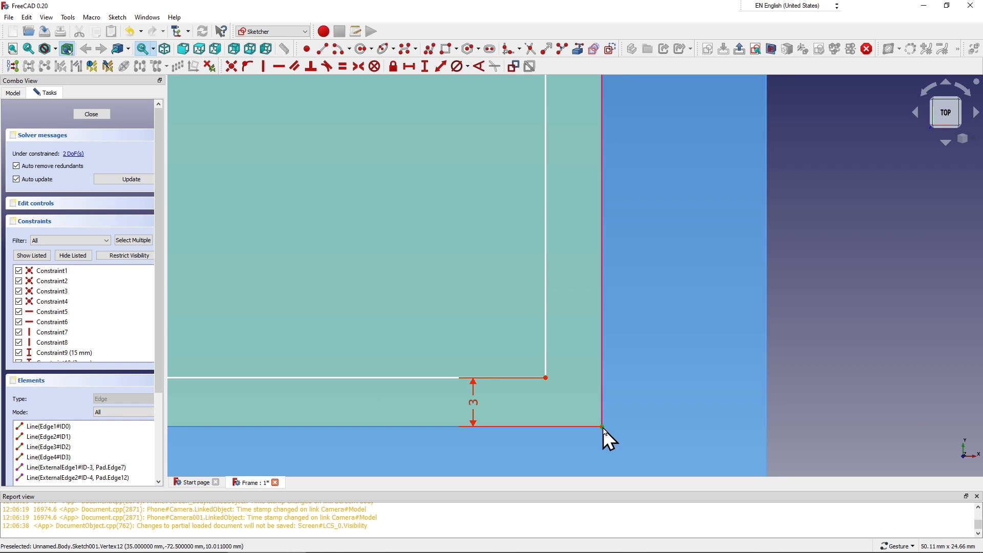
key("l")
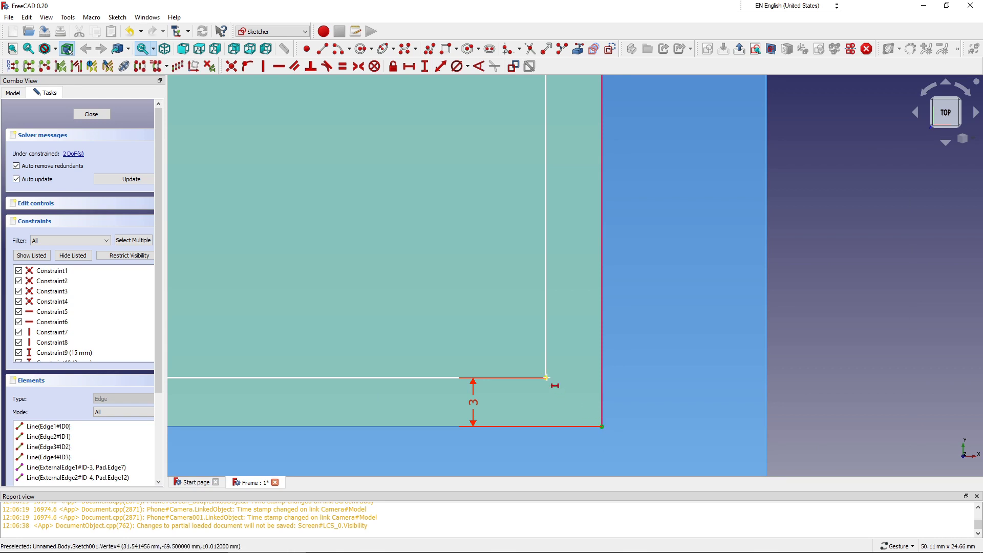
left_click(546, 377)
type("3")
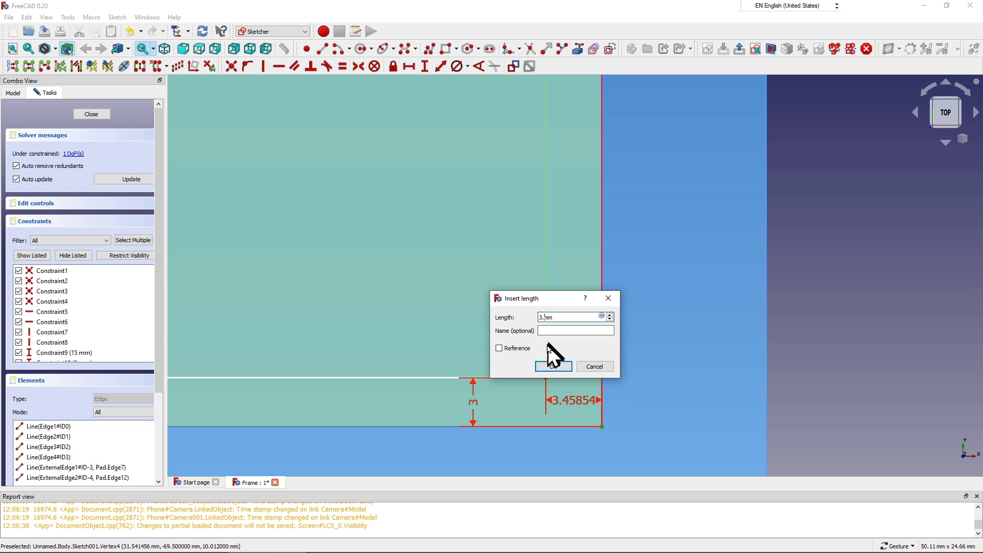
left_click(553, 368)
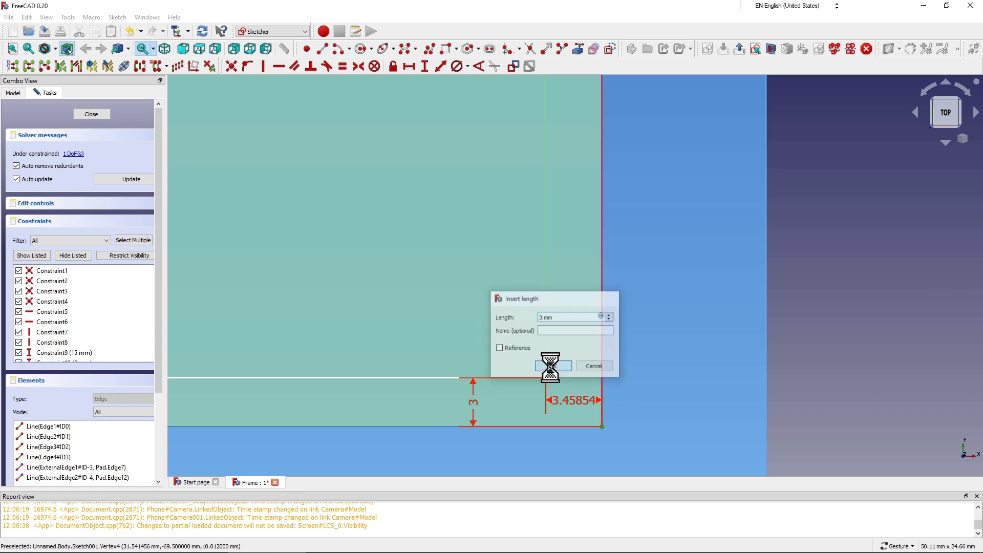
Step: Start a horizontal distance from the rectangle's lower-left corner to the pad corner
scroll(594, 372, "down", 3)
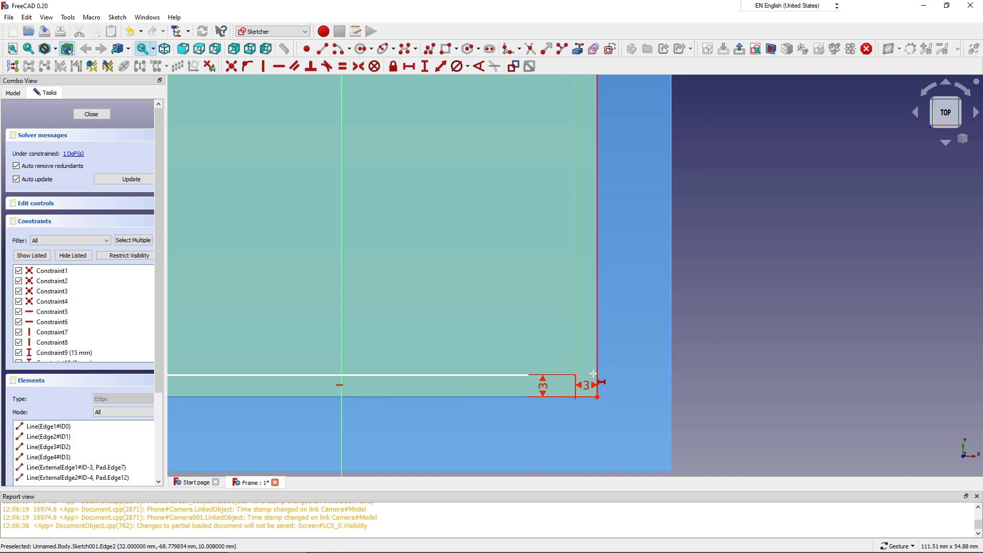
scroll(589, 381, "down", 3)
scroll(587, 380, "down", 4)
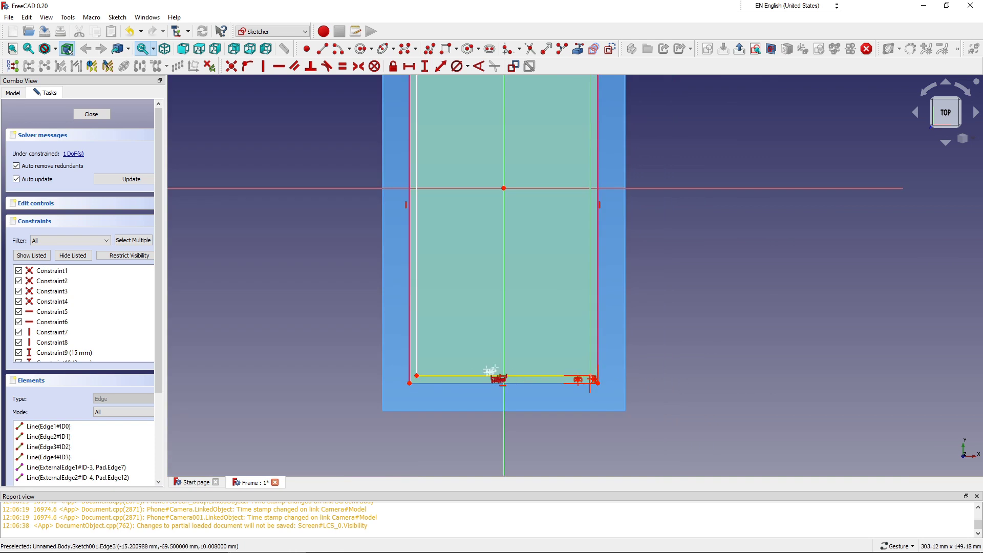
scroll(460, 378, "up", 1)
scroll(381, 379, "up", 2)
scroll(384, 379, "up", 1)
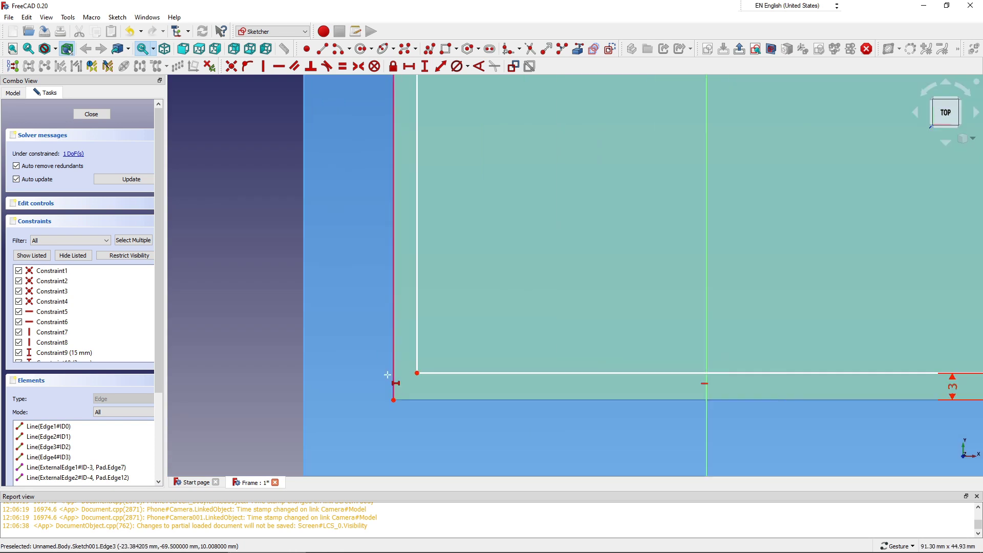
scroll(391, 378, "up", 1)
scroll(392, 377, "up", 1)
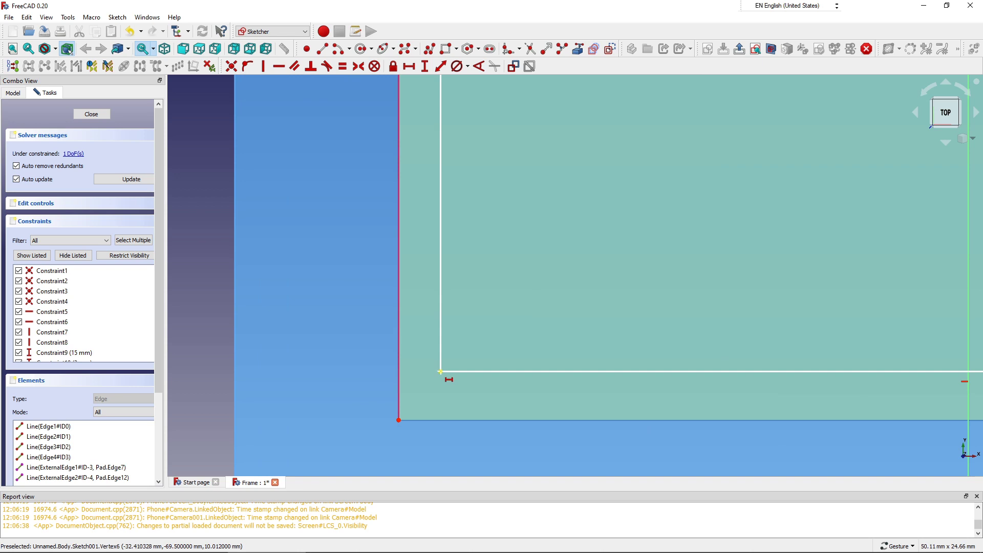
left_click(439, 371)
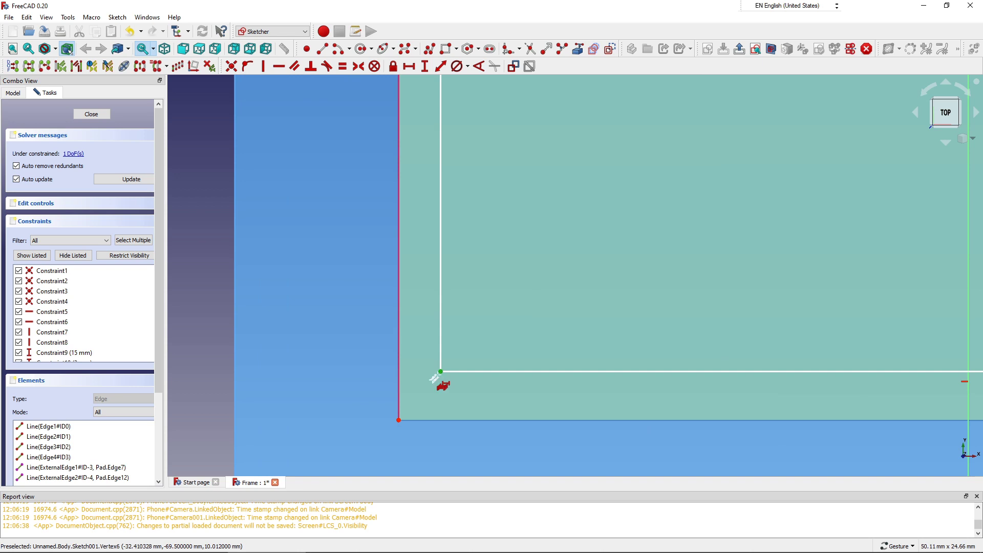
left_click(399, 421)
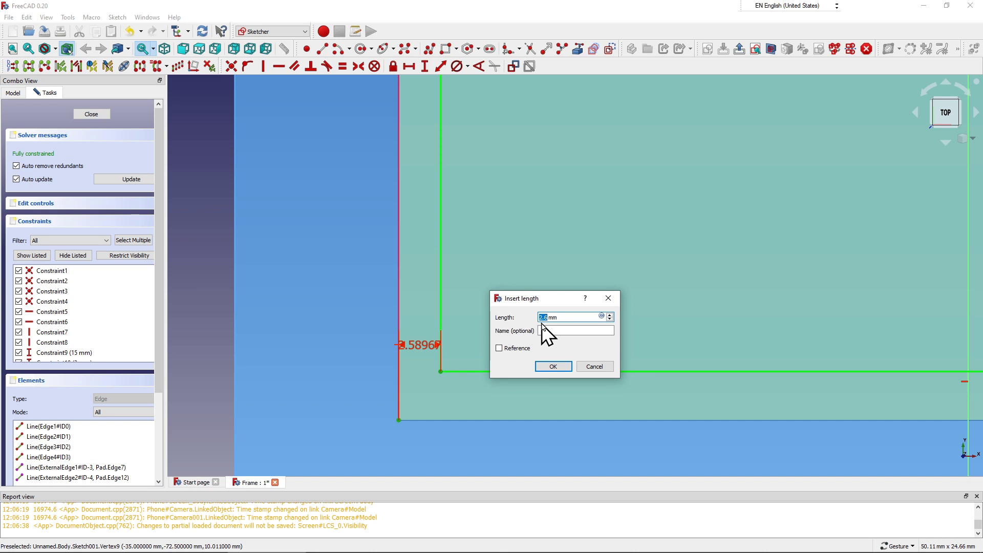
Step: Confirm the lower-left horizontal offset at 3 mm
left_click(553, 367)
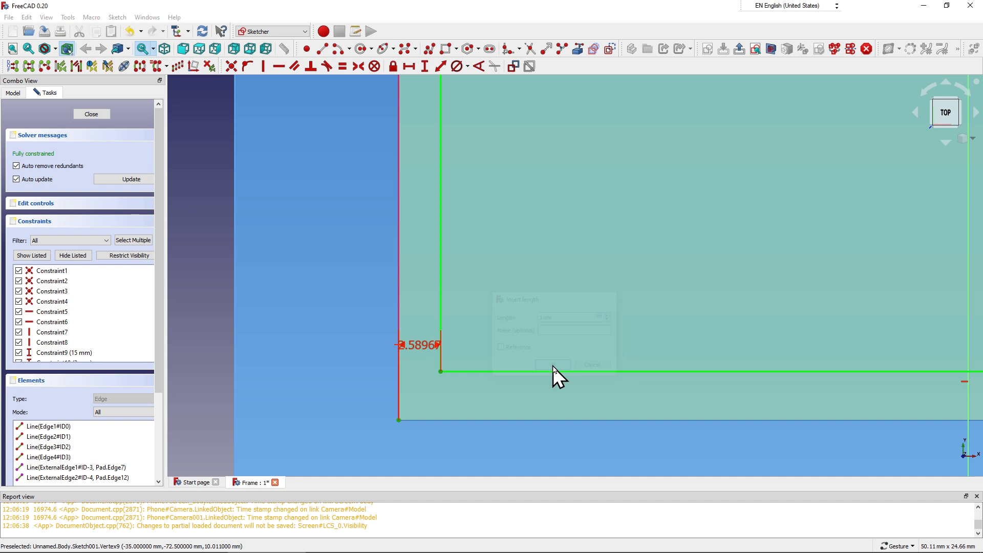
scroll(500, 349, "down", 5)
scroll(495, 353, "down", 4)
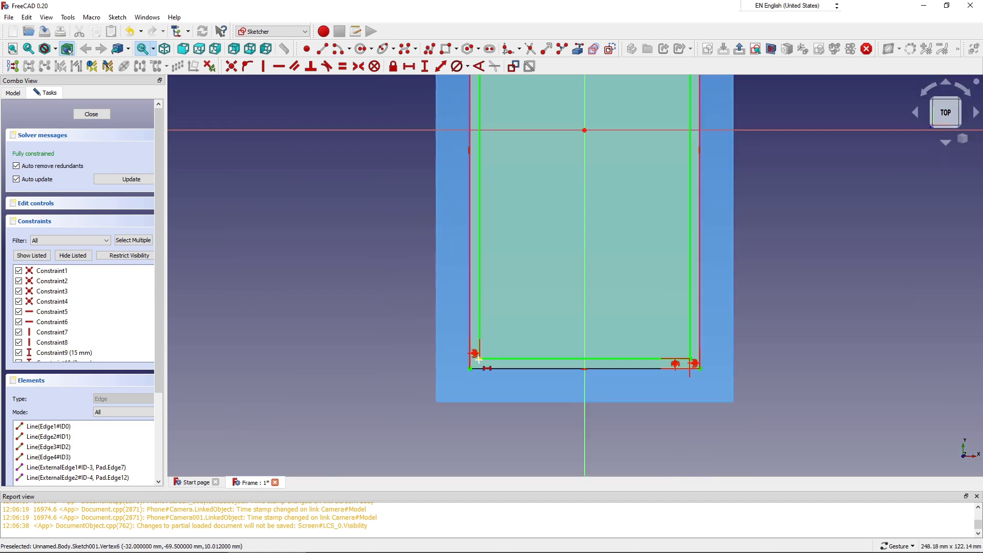
scroll(469, 371, "down", 1)
scroll(463, 367, "down", 3)
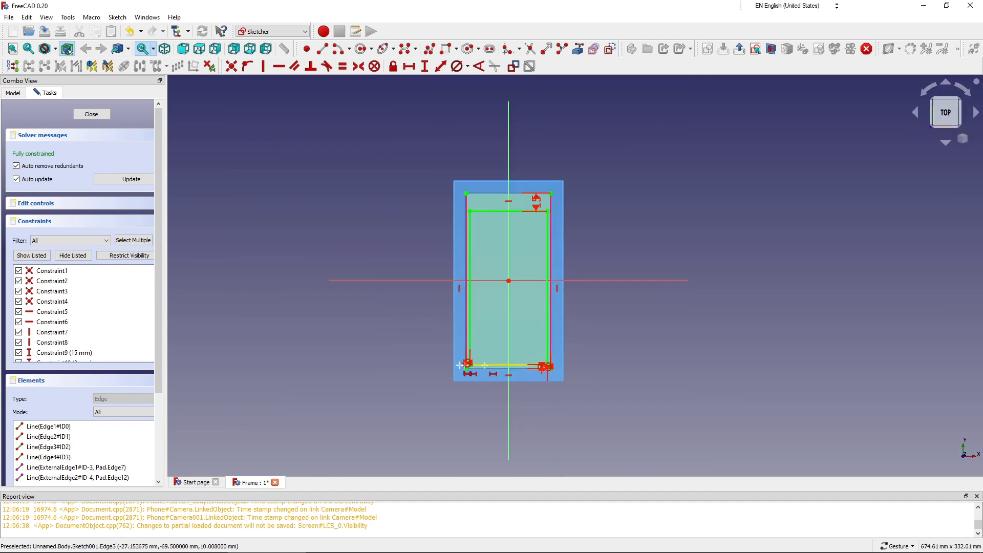
scroll(463, 364, "up", 4)
scroll(440, 351, "up", 4)
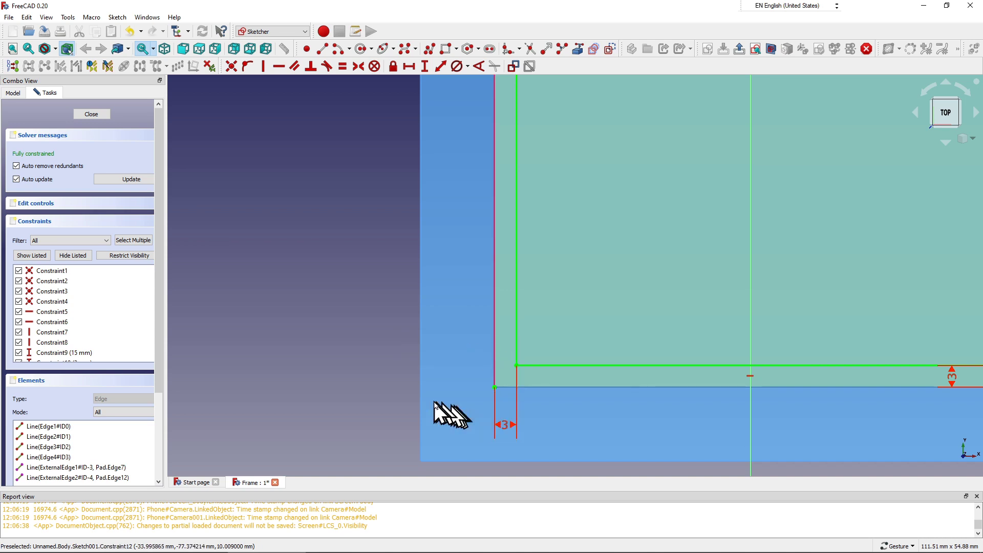
scroll(433, 401, "down", 5)
scroll(581, 401, "up", 3)
scroll(592, 402, "up", 3)
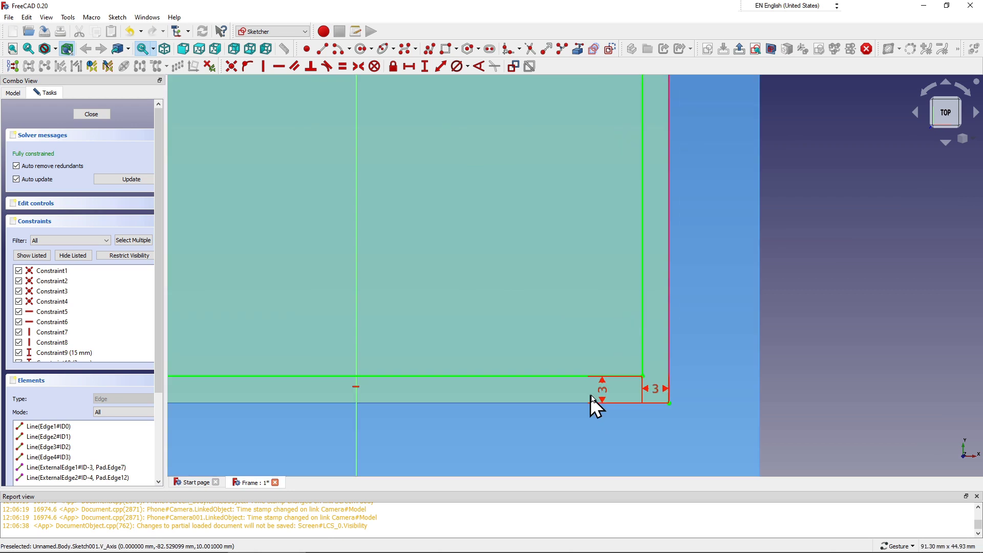
Step: Move both 3 mm labels clear of the geometry, keep the horizontal one at 3 mm, and activate the Line tool
left_click_drag(604, 390, 723, 394)
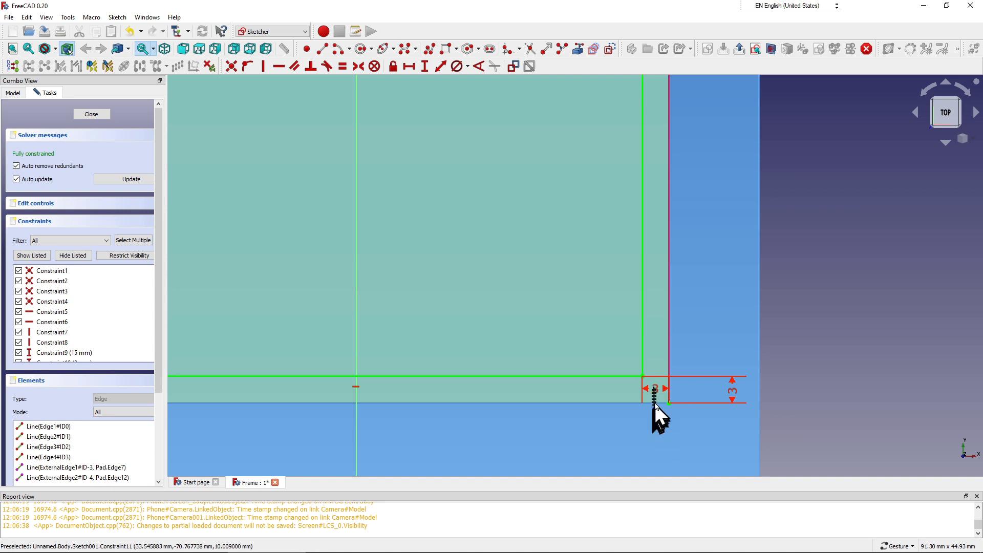
left_click_drag(657, 393, 659, 466)
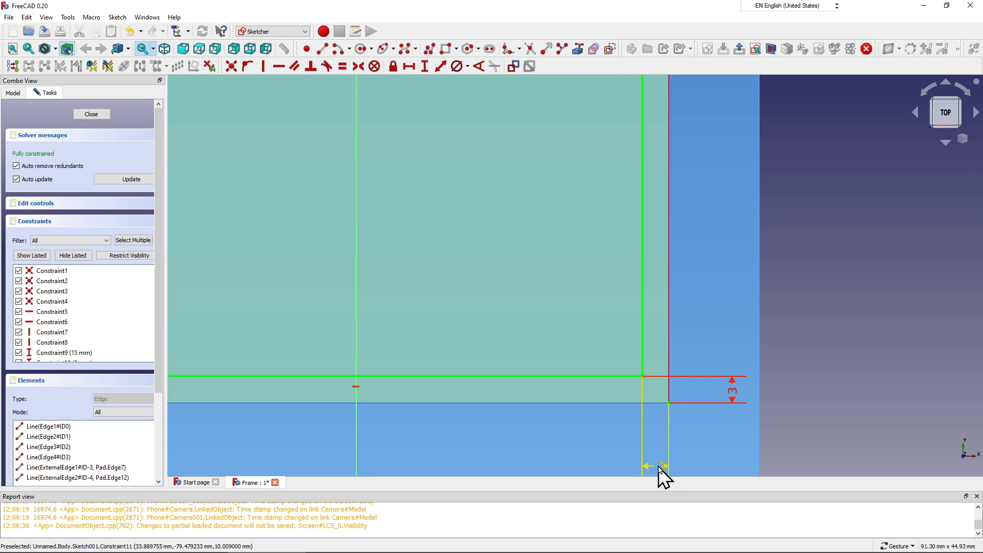
double_click(661, 466)
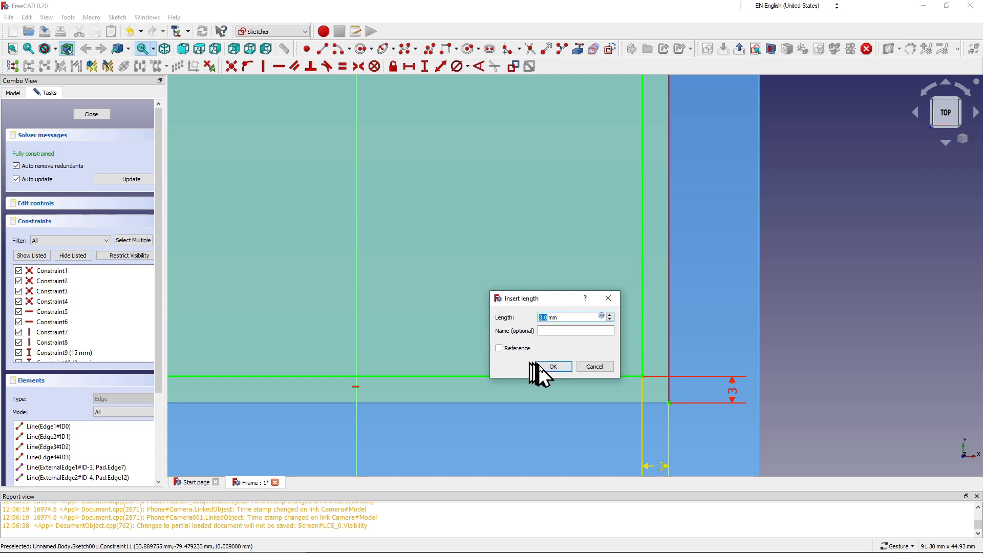
left_click(553, 367)
scroll(539, 366, "down", 2)
scroll(530, 372, "down", 5)
scroll(530, 372, "down", 1)
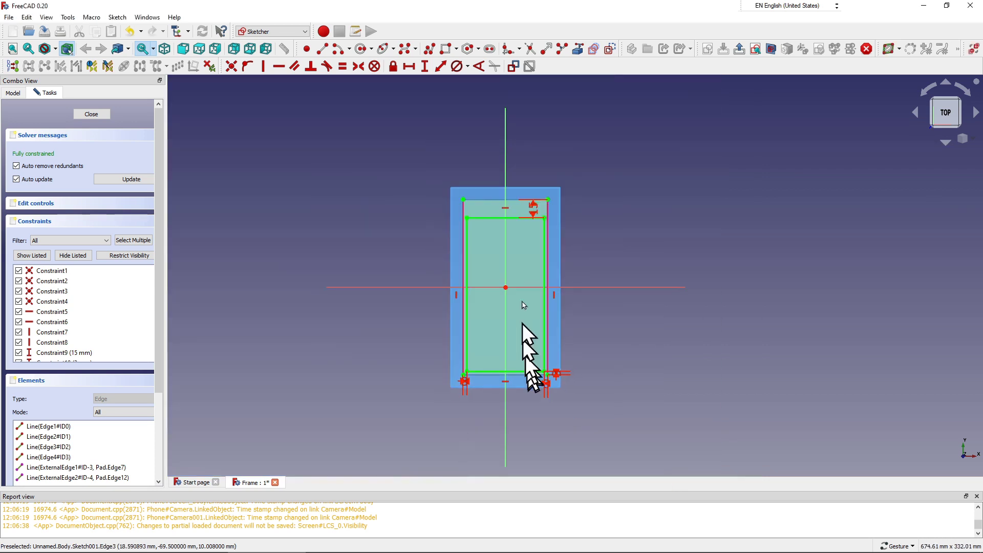
scroll(530, 192, "up", 2)
scroll(531, 204, "up", 2)
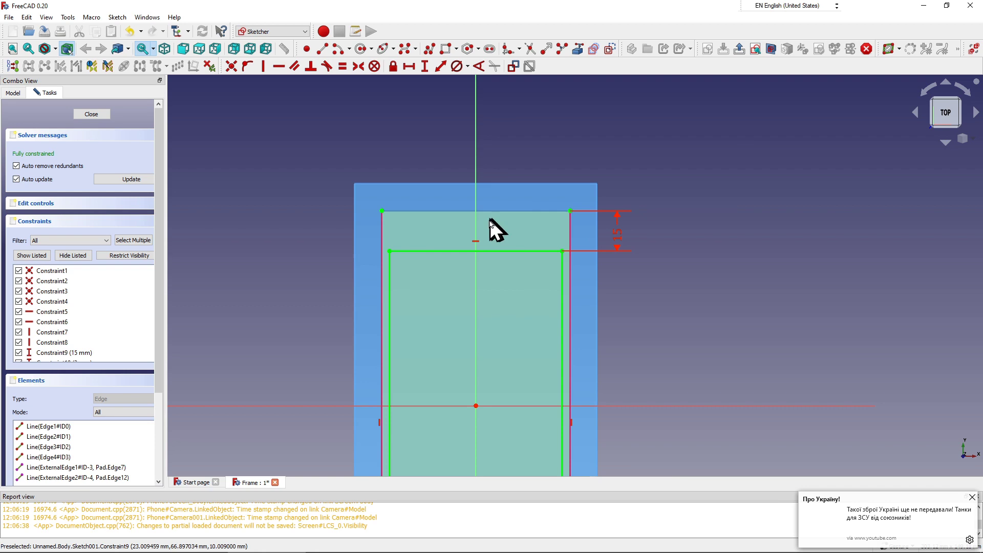
scroll(491, 225, "up", 2)
scroll(484, 220, "up", 2)
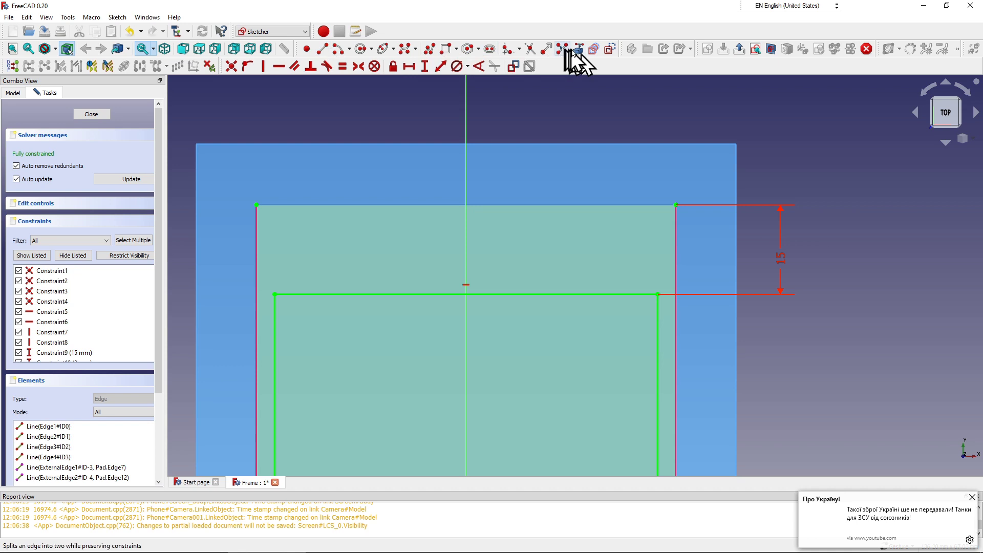
left_click(595, 50)
scroll(625, 92, "down", 3)
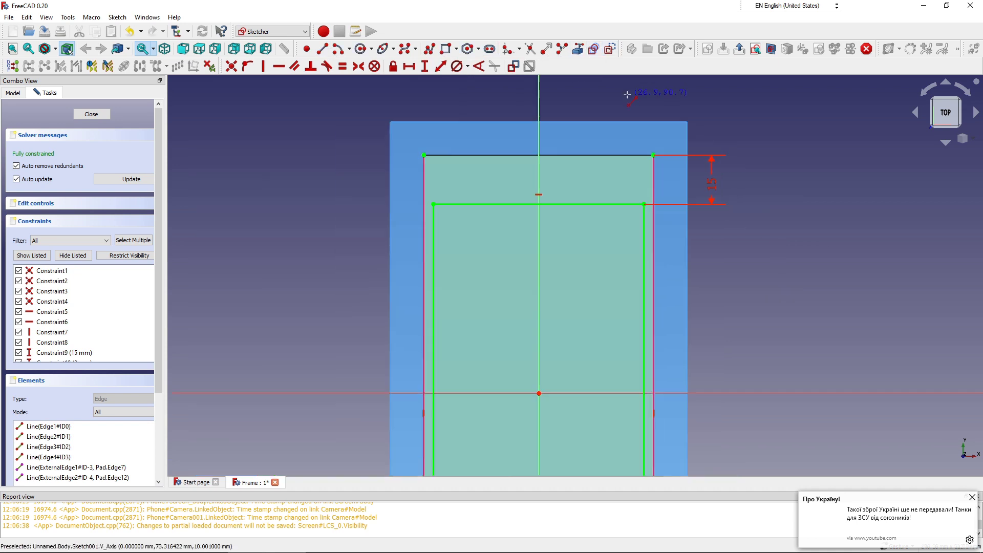
Step: Draw a horizontal construction line from left of the pad to right of it, below the top edge
left_click(257, 175)
left_click(763, 173)
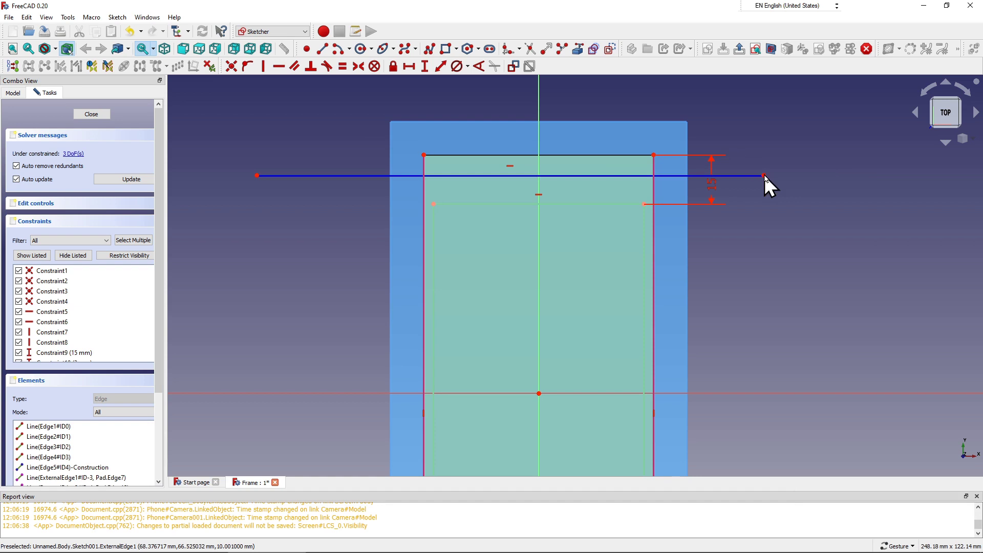
scroll(586, 150, "up", 3)
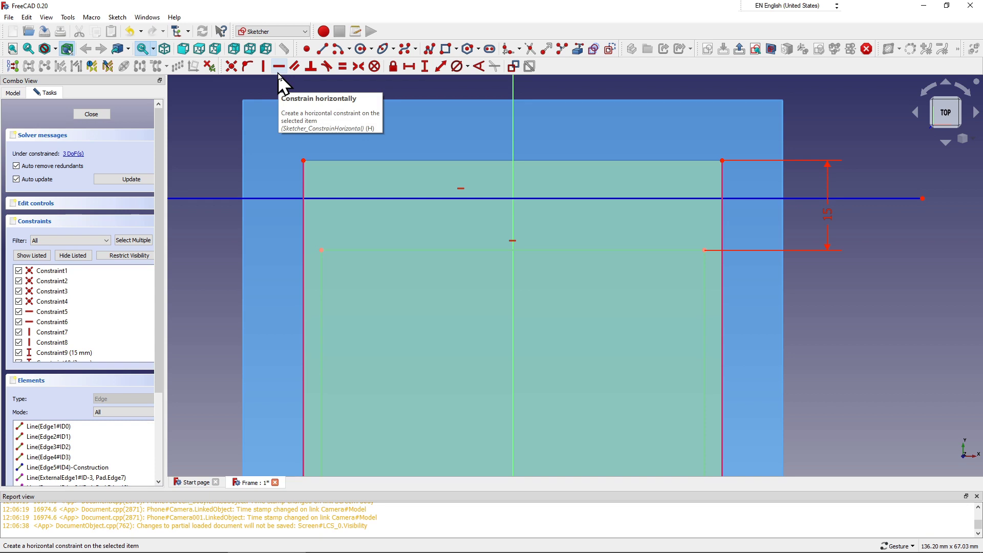
Step: Add the pad's top edge to the sketch as external geometry
left_click(578, 51)
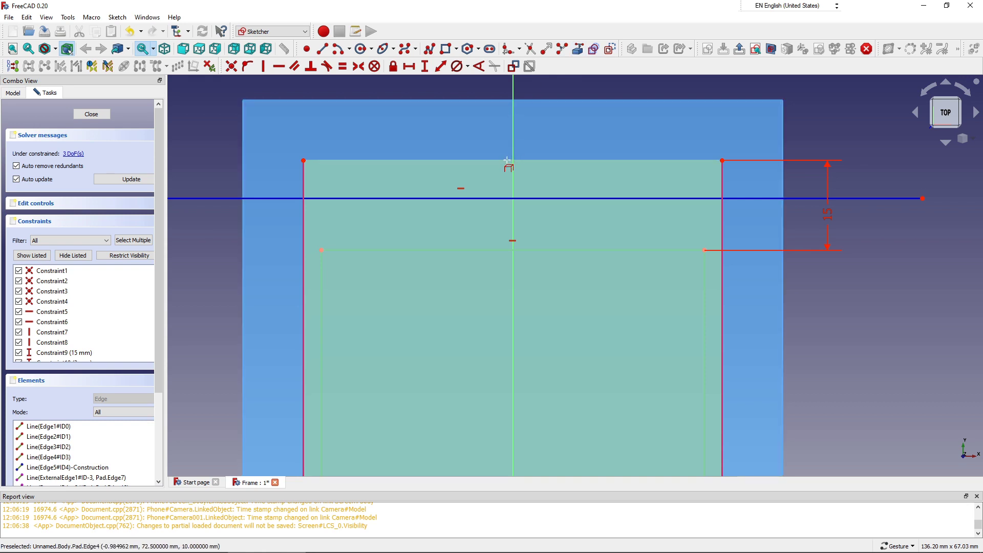
left_click(507, 161)
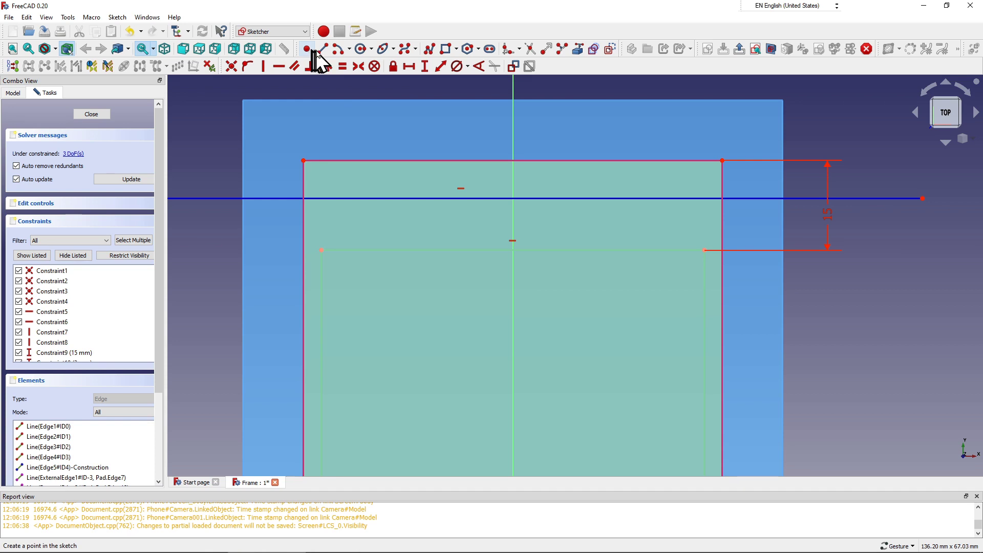
Step: Place a sketch point where the pad's top edge meets the vertical axis
left_click(408, 48)
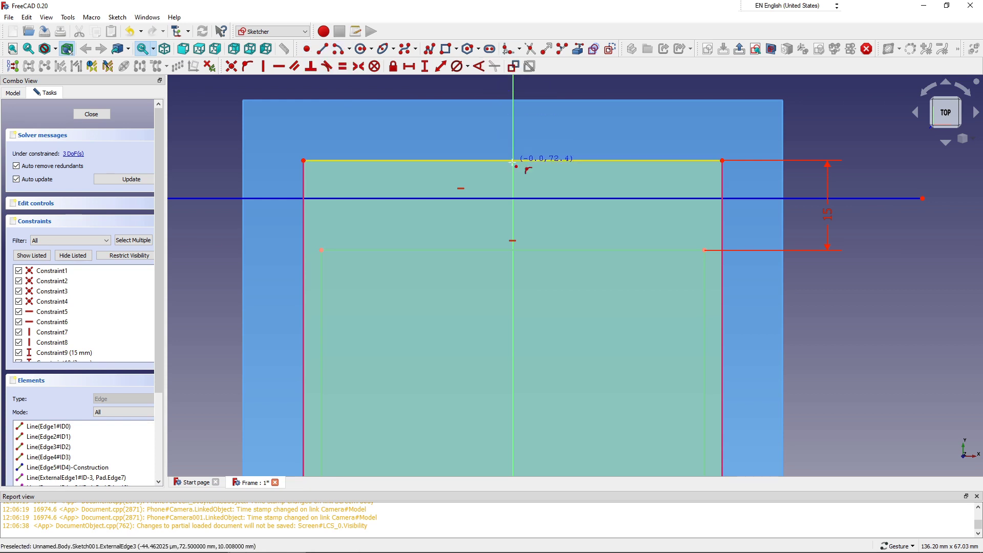
scroll(513, 158, "up", 2)
scroll(514, 159, "up", 2)
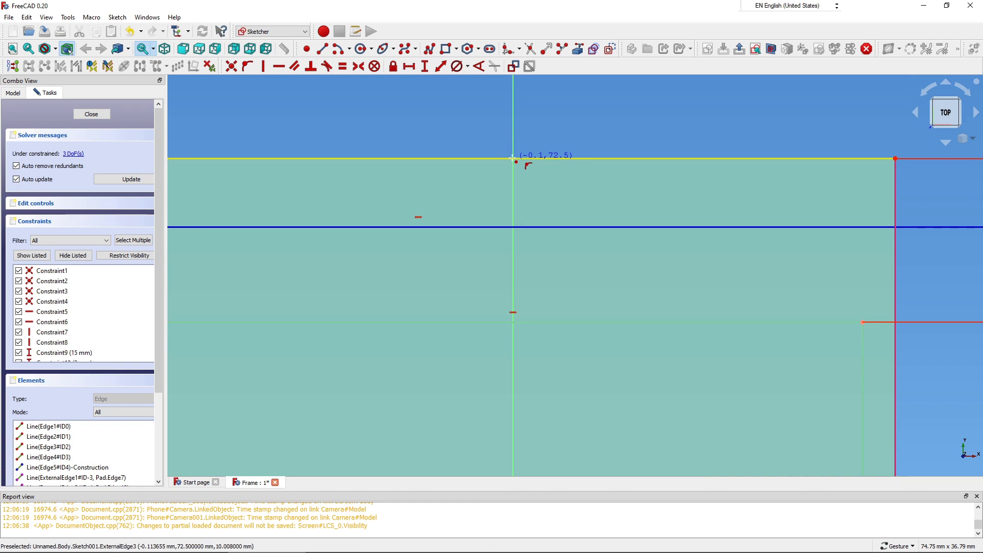
scroll(513, 159, "up", 2)
scroll(513, 159, "up", 3)
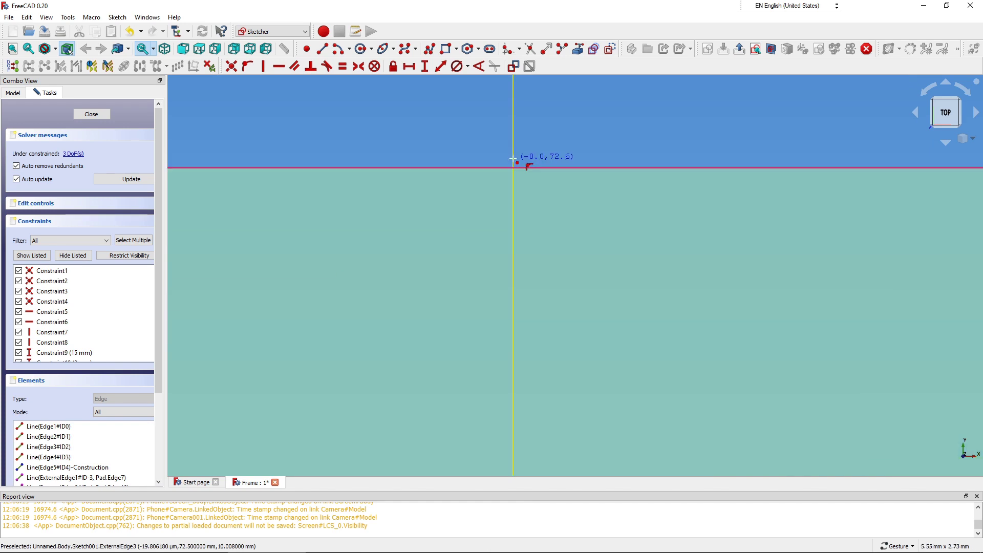
scroll(513, 162, "up", 3)
scroll(514, 174, "up", 2)
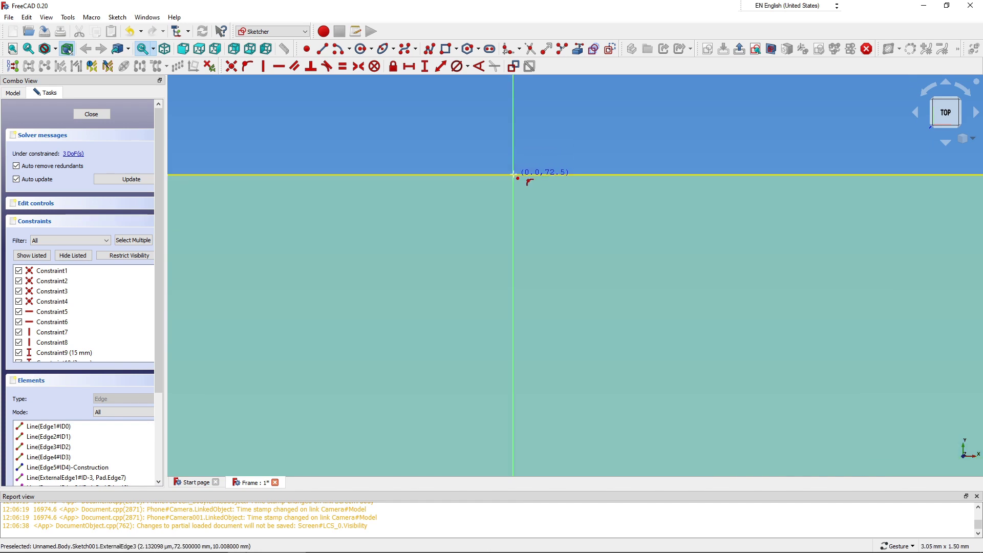
left_click(514, 176)
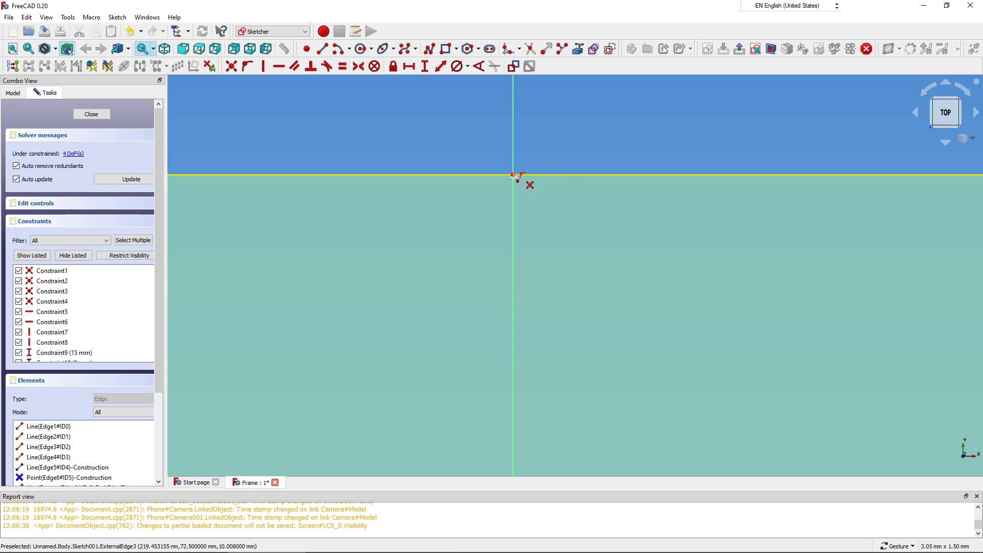
scroll(522, 197, "down", 6)
scroll(513, 196, "down", 6)
scroll(509, 202, "down", 2)
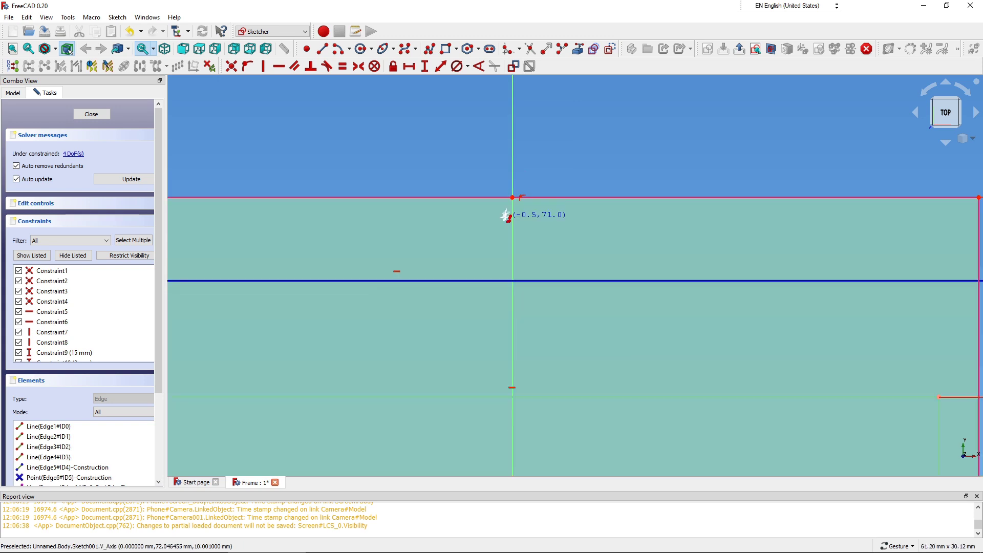
scroll(520, 283, "up", 4)
scroll(517, 279, "up", 5)
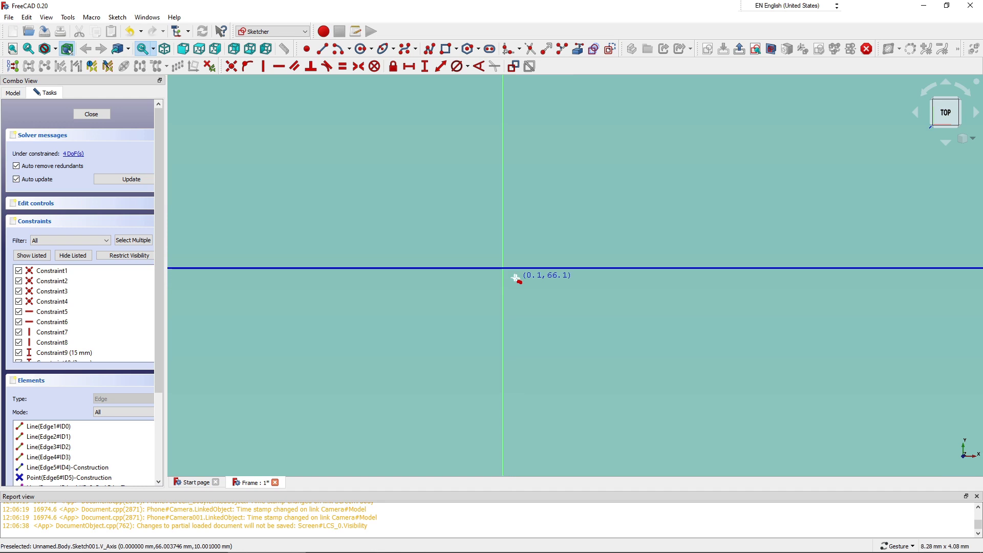
scroll(507, 274, "up", 5)
scroll(489, 253, "up", 5)
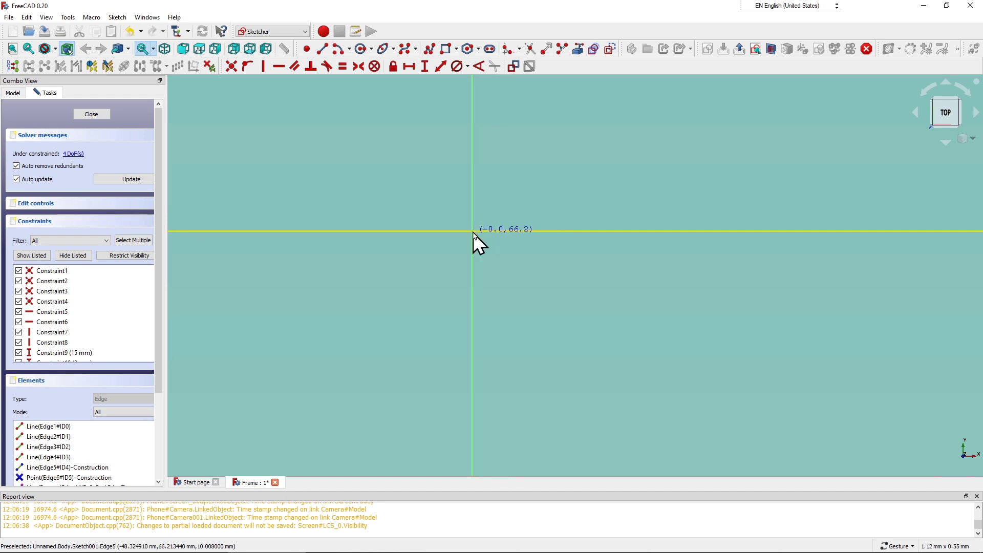
Step: Add points on the vertical axis at its crossings with the construction line and edge
key("g")
key("y")
scroll(478, 246, "down", 8)
scroll(486, 253, "down", 5)
left_click(481, 254)
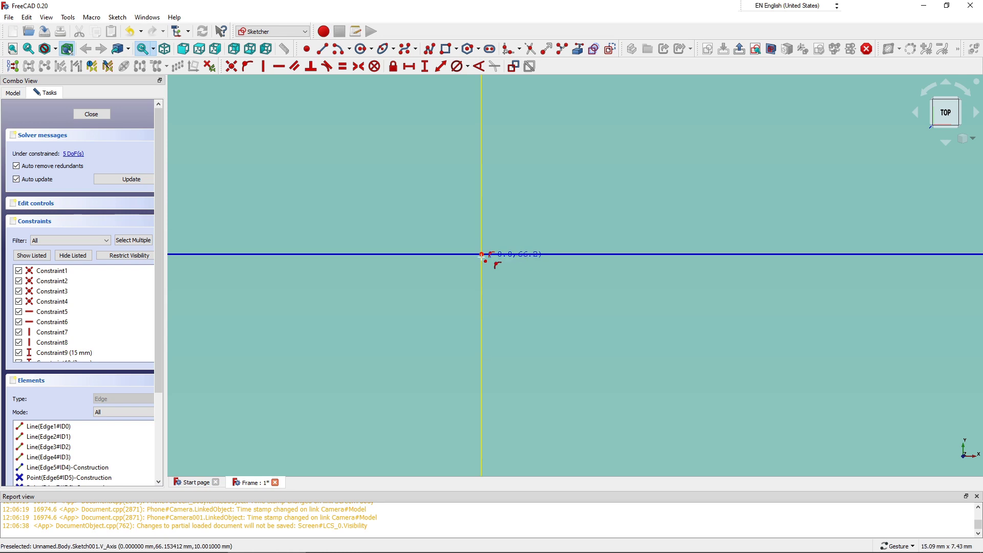
scroll(489, 258, "down", 3)
scroll(493, 262, "down", 3)
scroll(492, 261, "down", 3)
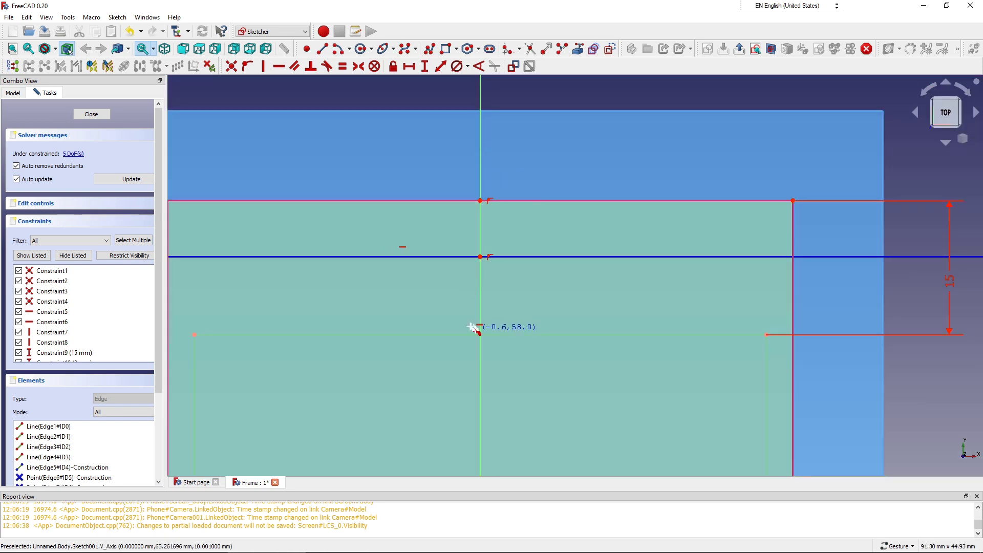
scroll(479, 331, "up", 6)
scroll(483, 336, "up", 3)
scroll(489, 342, "up", 3)
scroll(491, 340, "up", 2)
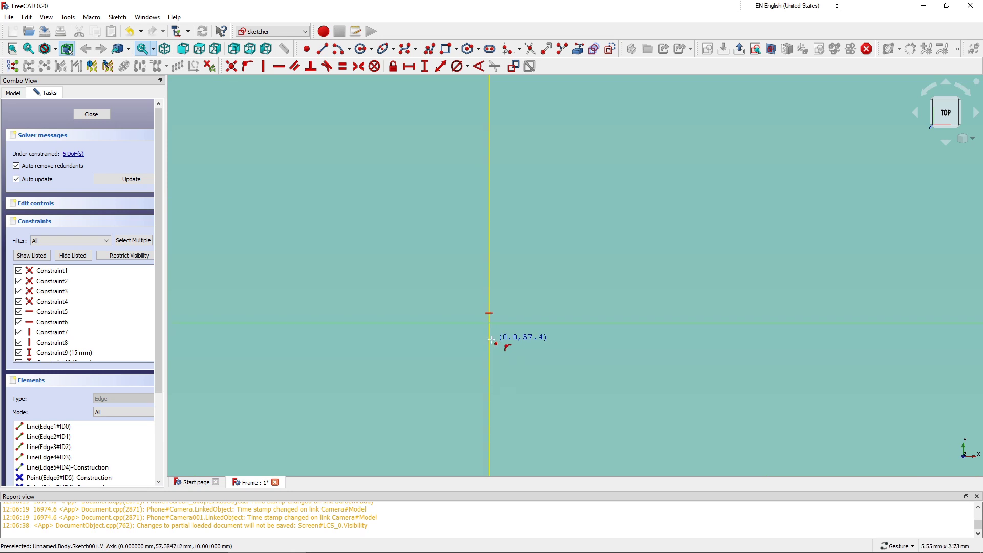
scroll(491, 339, "up", 5)
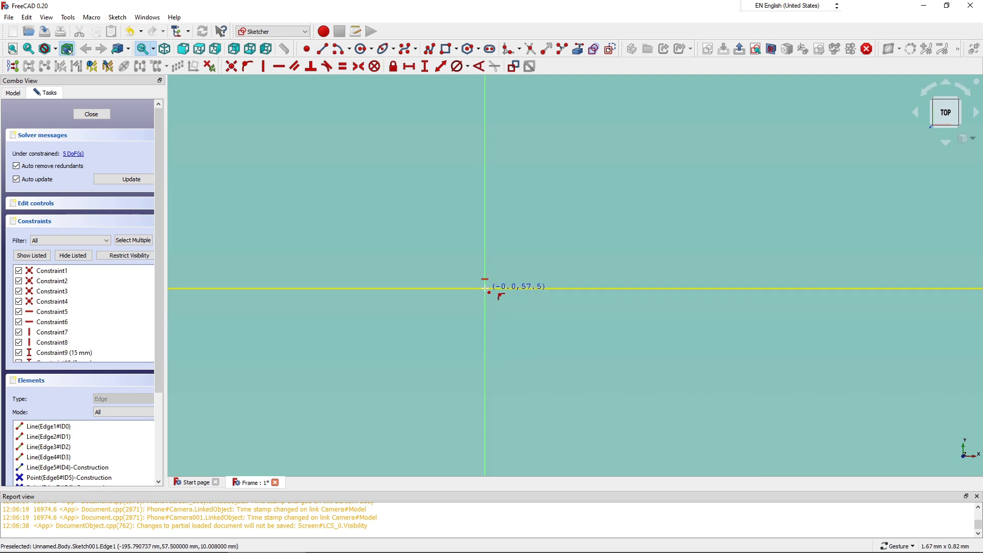
scroll(485, 288, "up", 5)
scroll(482, 295, "up", 5)
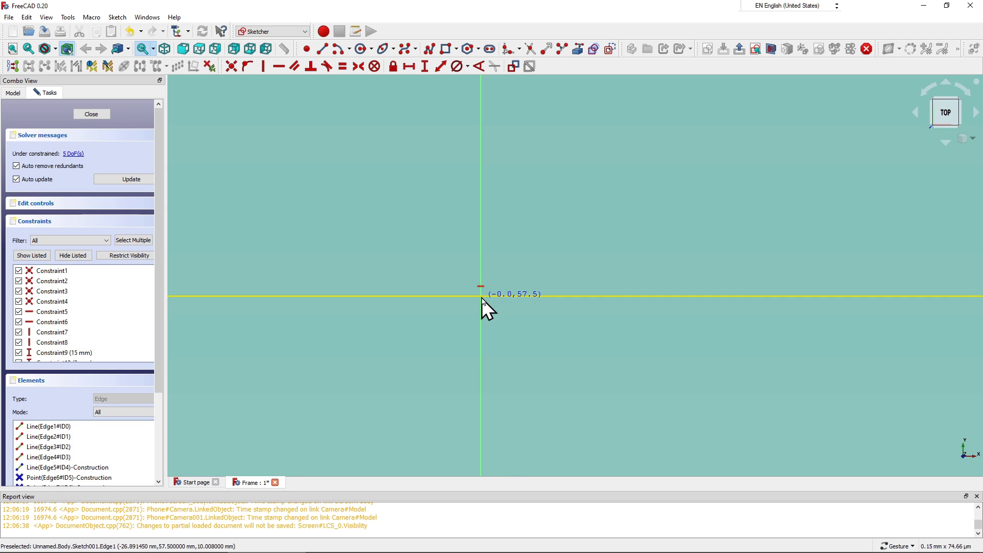
left_click(481, 298)
scroll(472, 340, "down", 10)
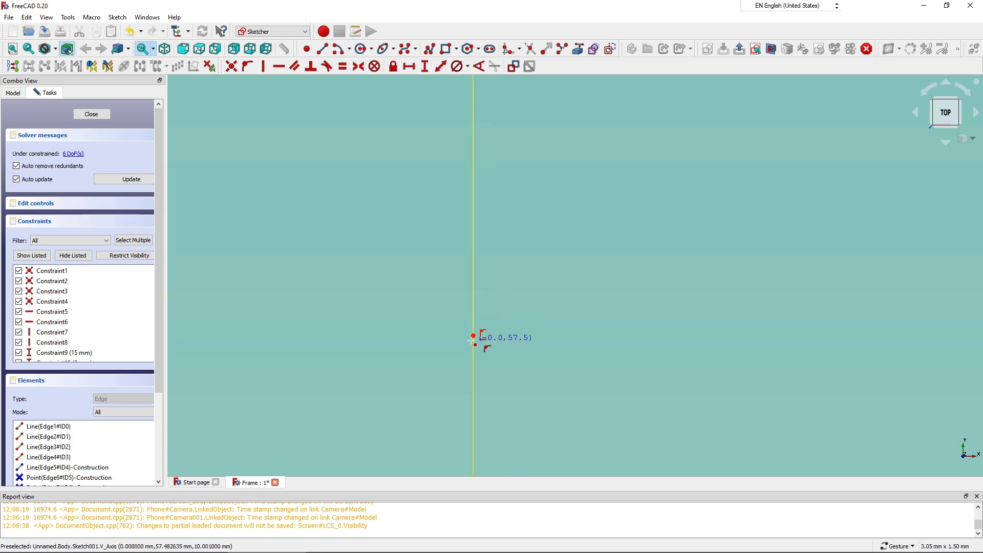
scroll(472, 340, "down", 5)
scroll(476, 337, "down", 5)
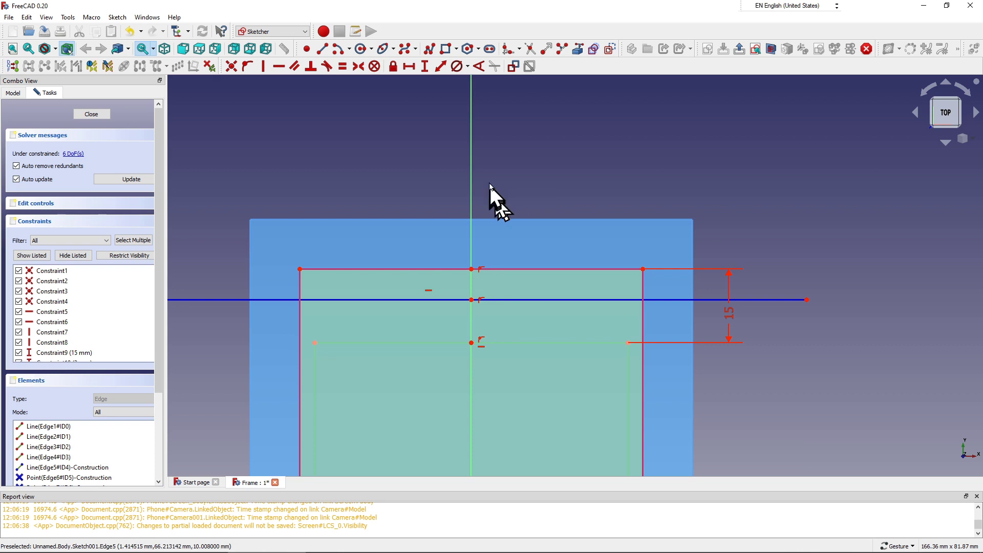
left_click(362, 68)
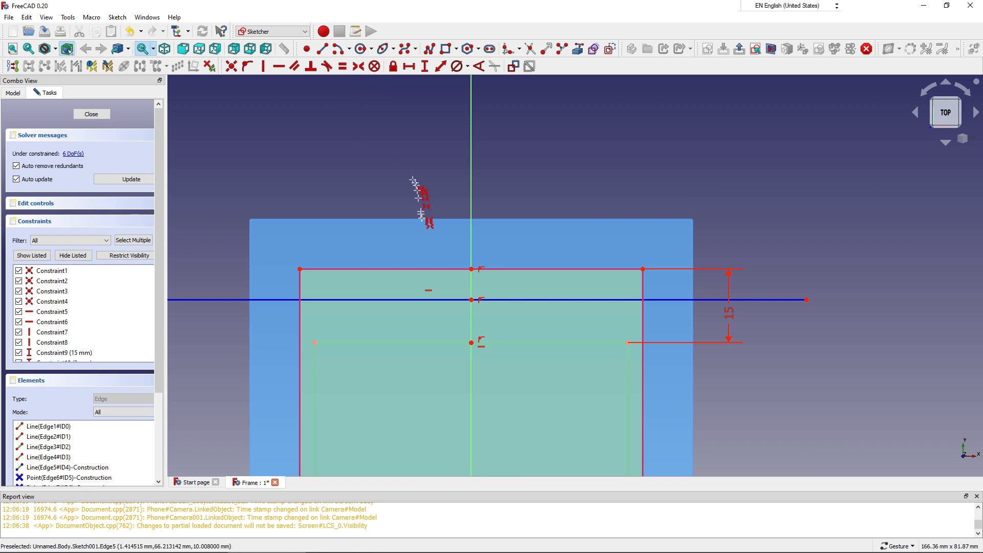
left_click(471, 268)
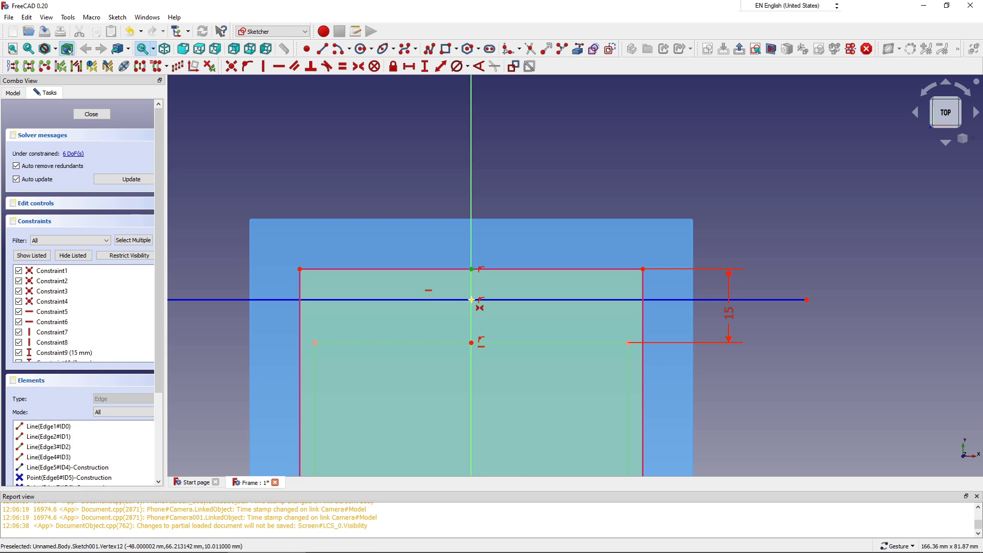
left_click(471, 299)
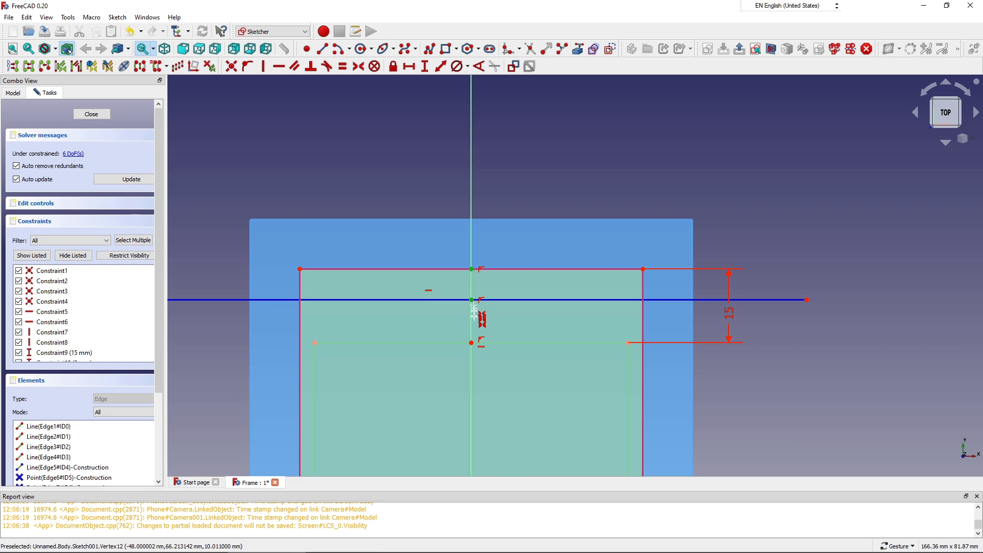
left_click(471, 343)
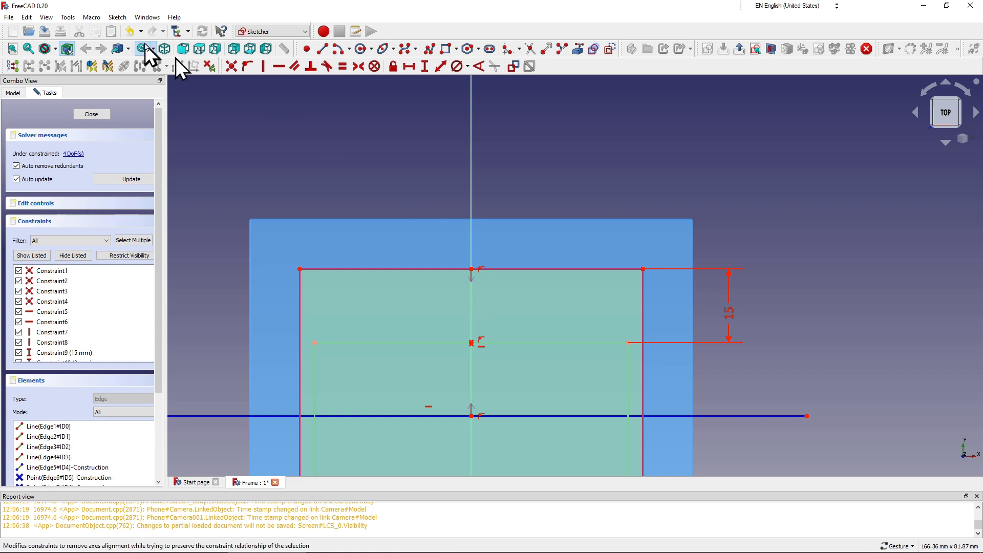
left_click(131, 32)
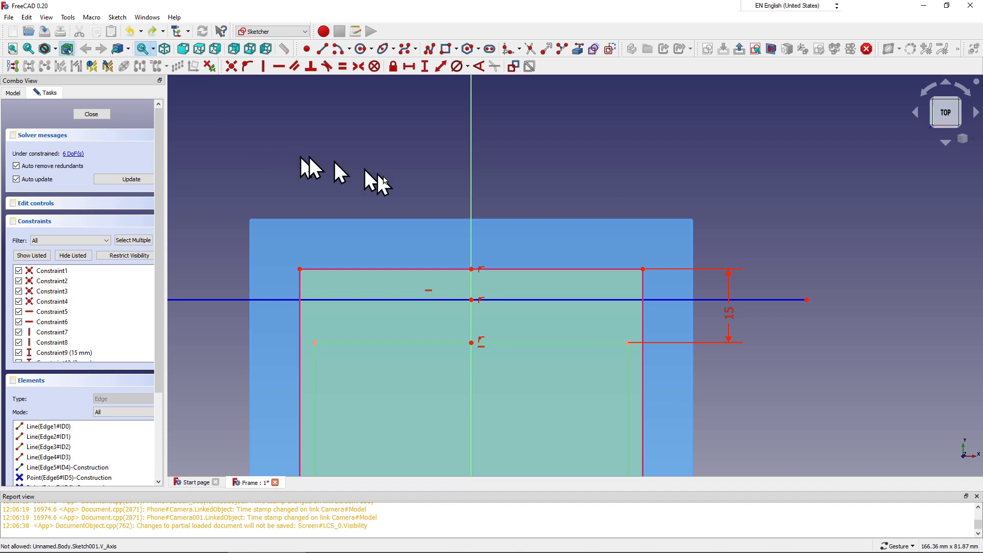
Step: Start a symmetry constraint, zoom in on the sketch, then cancel it
key("s")
scroll(479, 278, "up", 4)
scroll(468, 267, "up", 2)
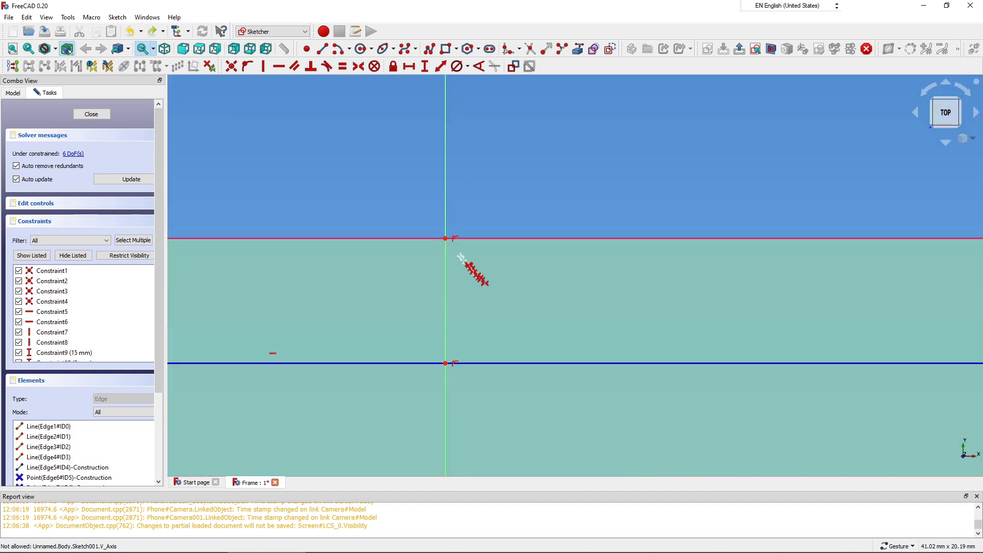
scroll(458, 250, "up", 2)
scroll(448, 237, "up", 1)
scroll(430, 240, "up", 1)
scroll(424, 244, "up", 2)
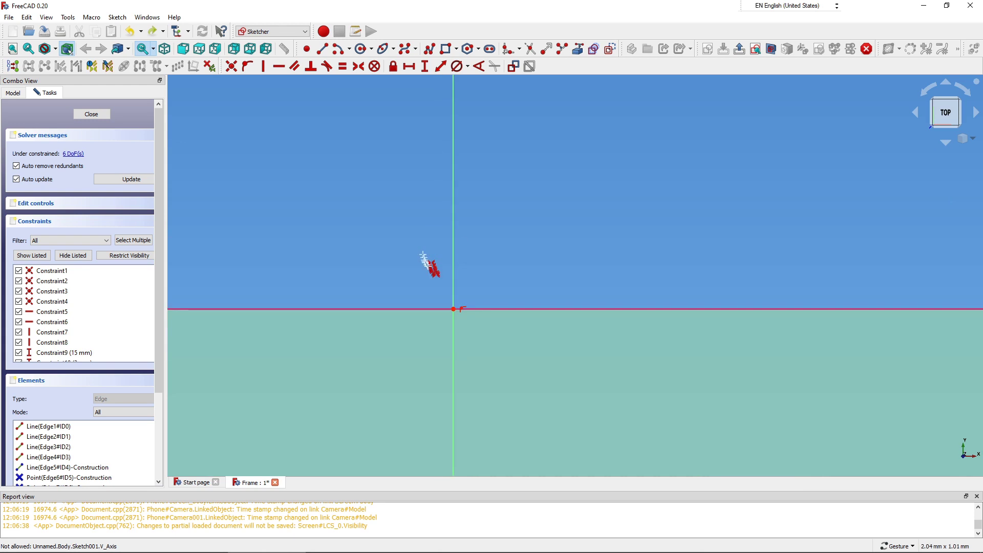
scroll(428, 263, "up", 1)
scroll(450, 307, "up", 1)
key("Escape")
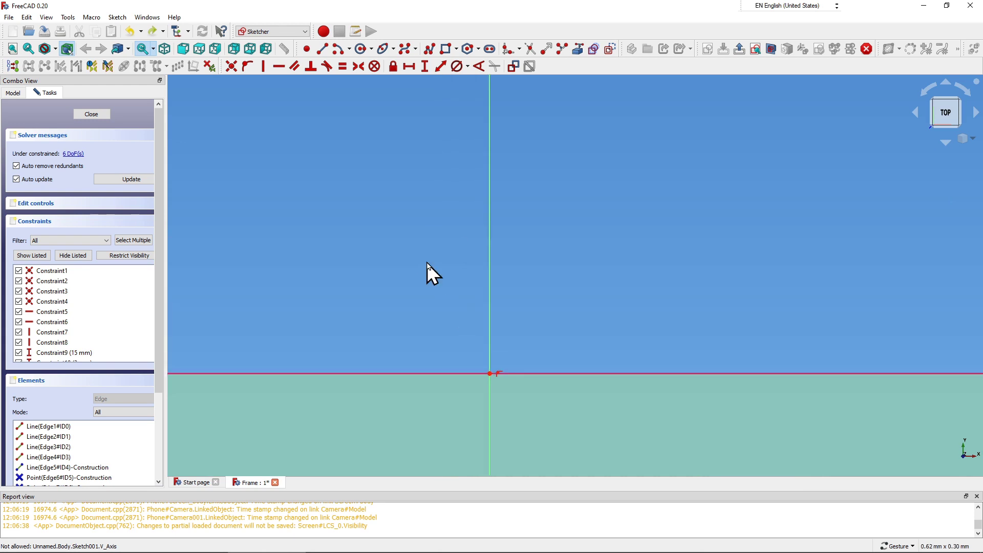
scroll(468, 290, "down", 1)
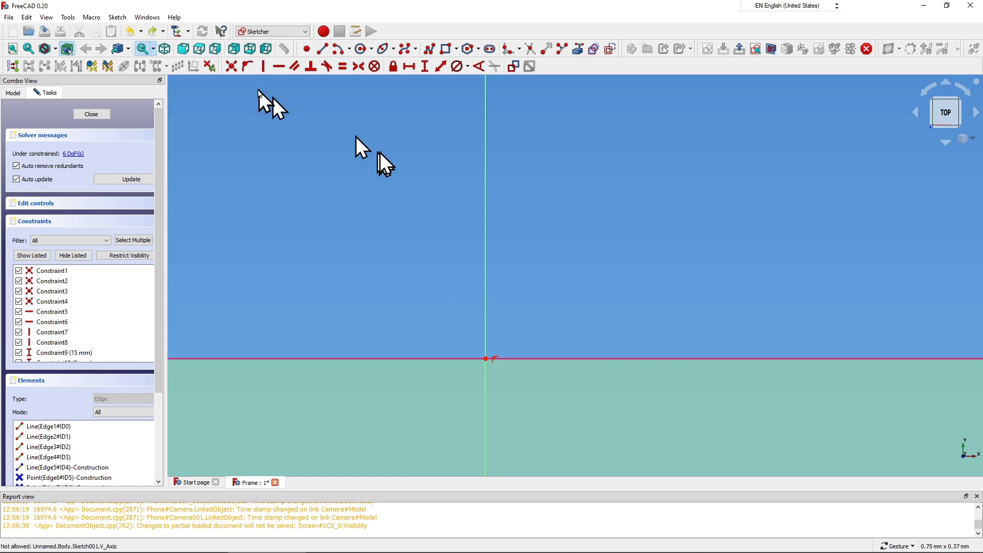
Step: Constrain the sketch origin point onto the vertical axis
left_click(247, 69)
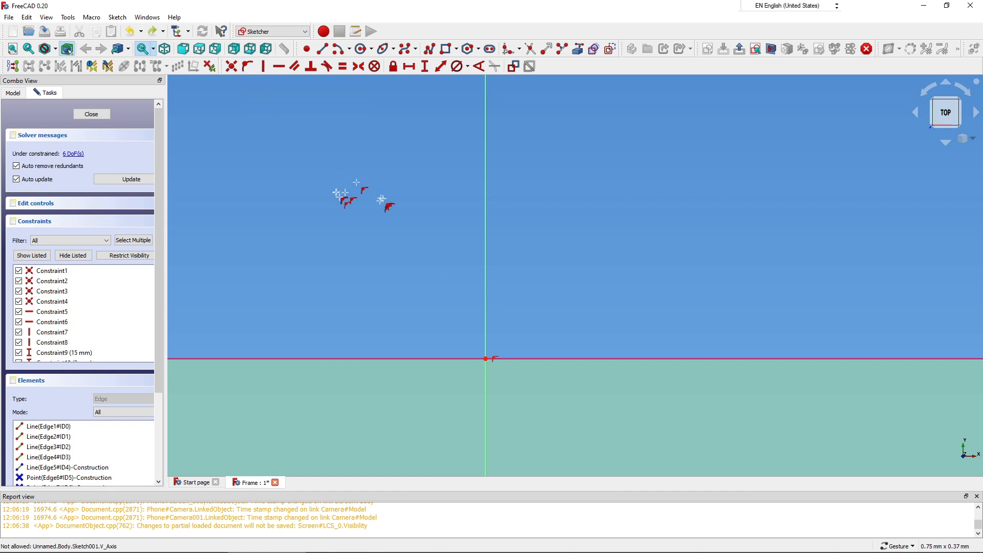
left_click(486, 359)
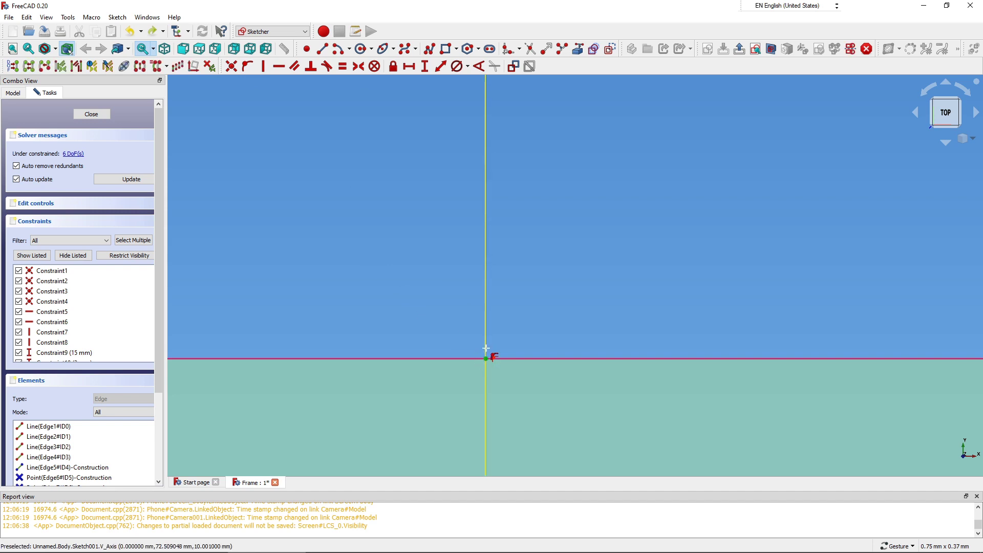
left_click(486, 349)
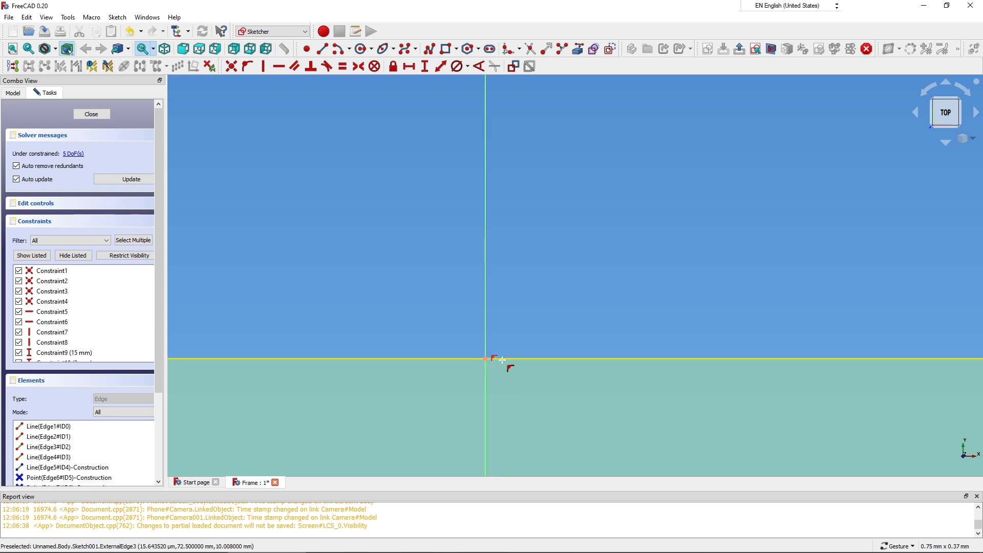
left_click(502, 358)
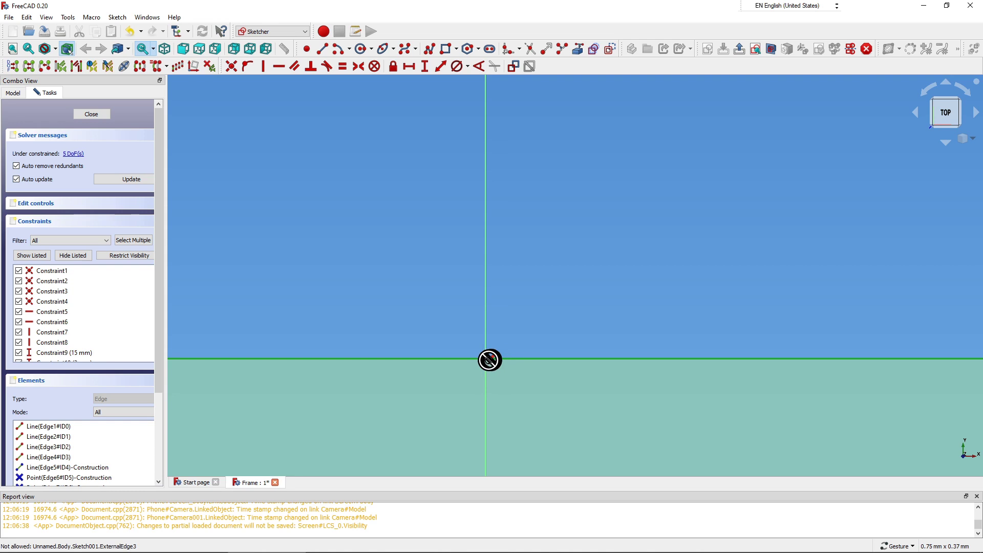
left_click(486, 361)
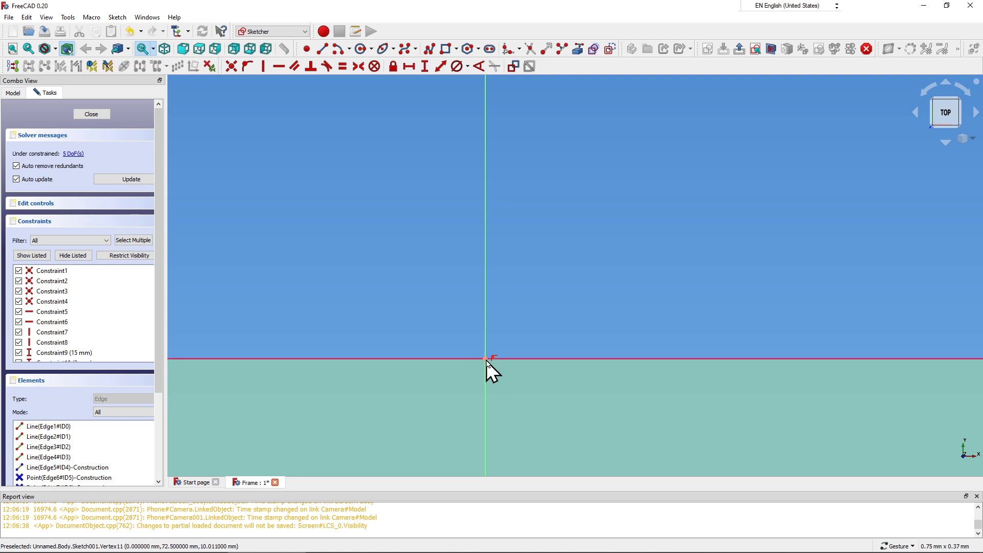
Step: Zoom around the sketch and select the point at the sketch origin
scroll(484, 338, "down", 3)
scroll(483, 336, "down", 2)
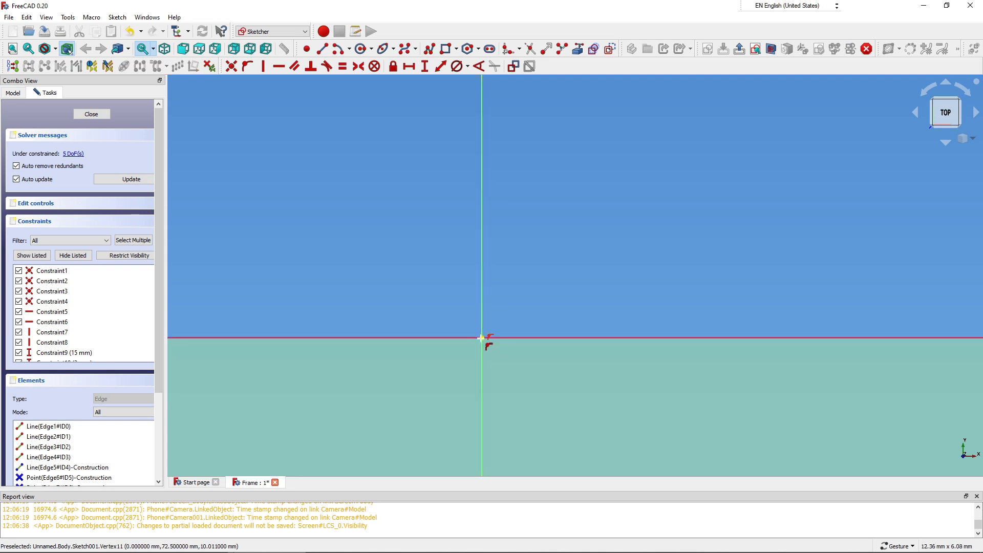
scroll(482, 336, "down", 2)
scroll(480, 340, "down", 4)
scroll(479, 378, "down", 1)
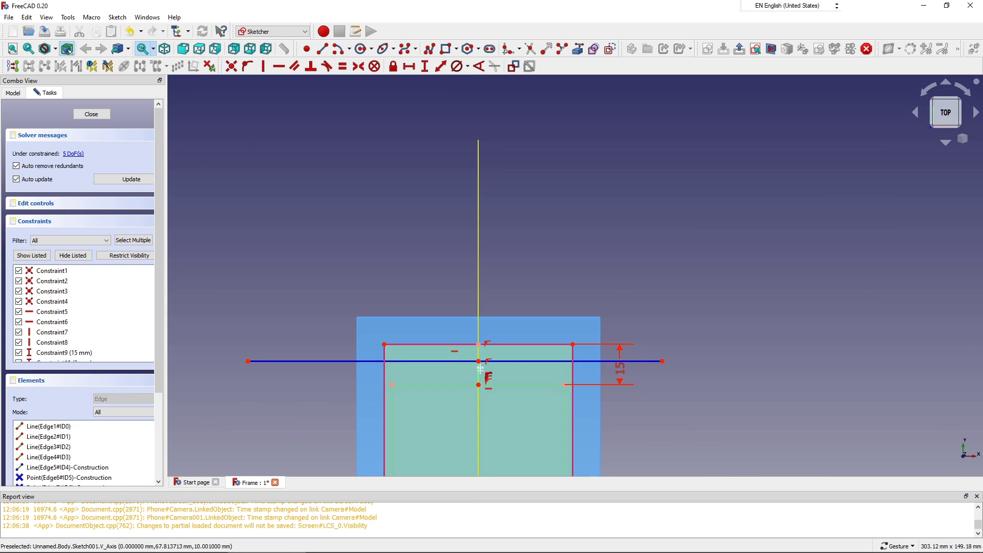
scroll(478, 382, "up", 2)
scroll(478, 381, "up", 3)
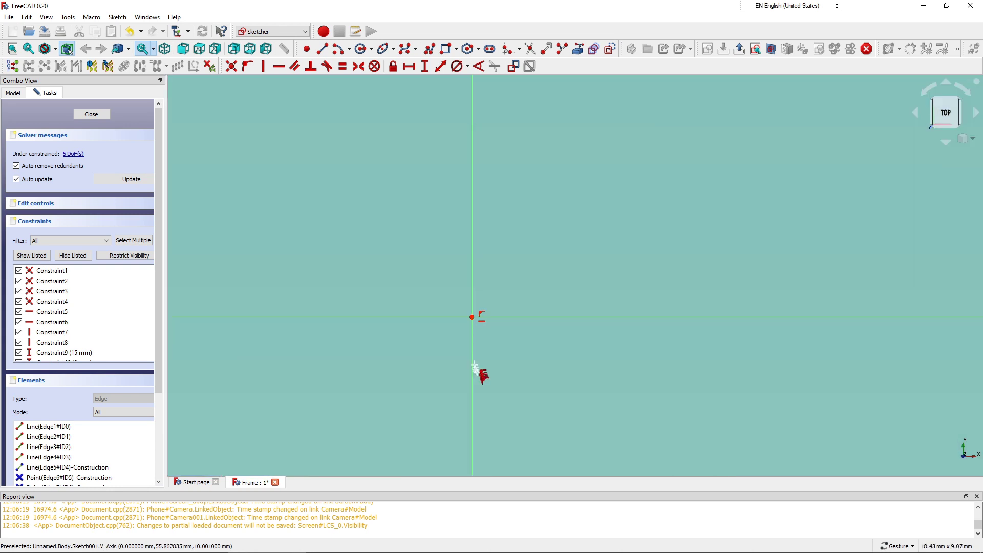
scroll(476, 310, "up", 5)
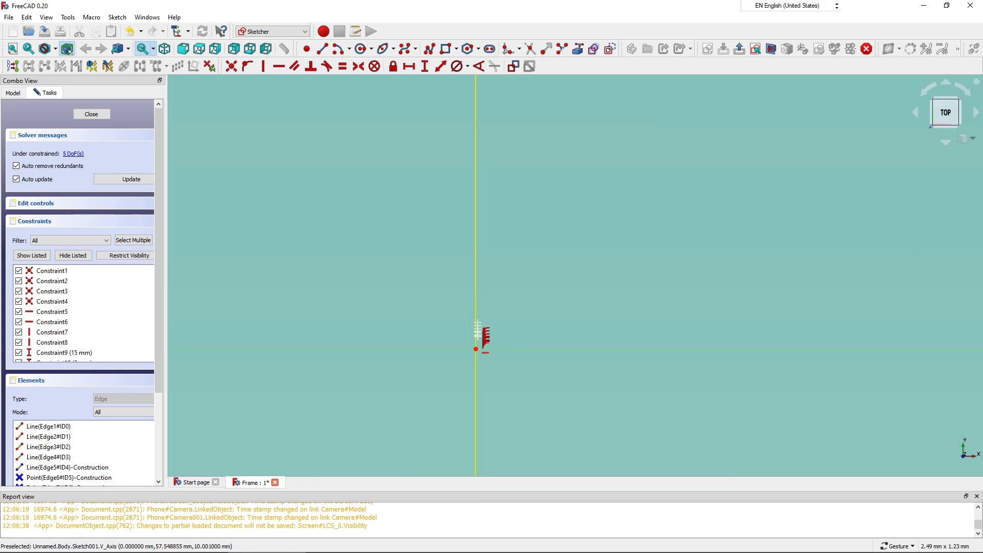
scroll(474, 325, "up", 1)
left_click(475, 348)
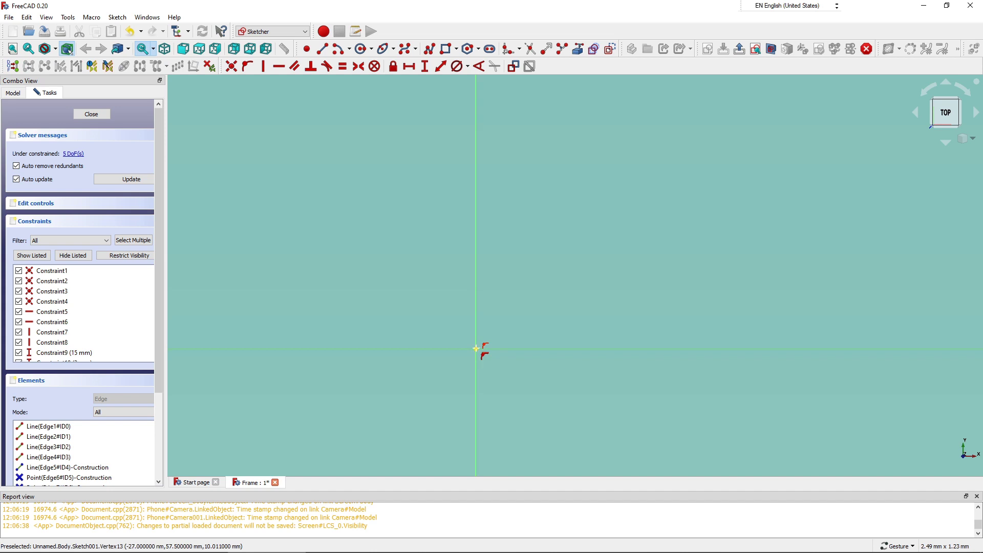
left_click(476, 348)
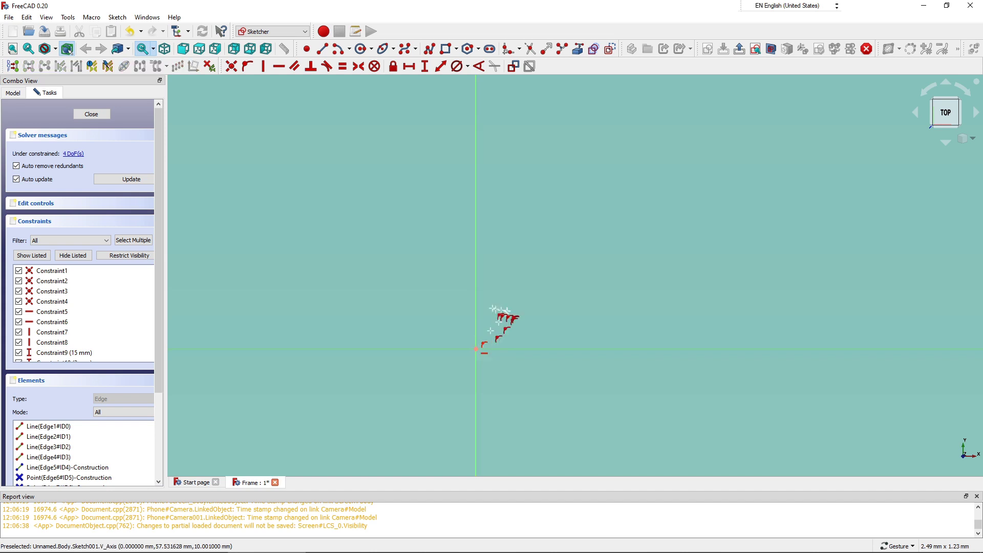
Step: Constrain the horizontal construction line to pass through the top vertex
scroll(476, 325, "down", 5)
scroll(470, 323, "down", 3)
scroll(470, 323, "down", 2)
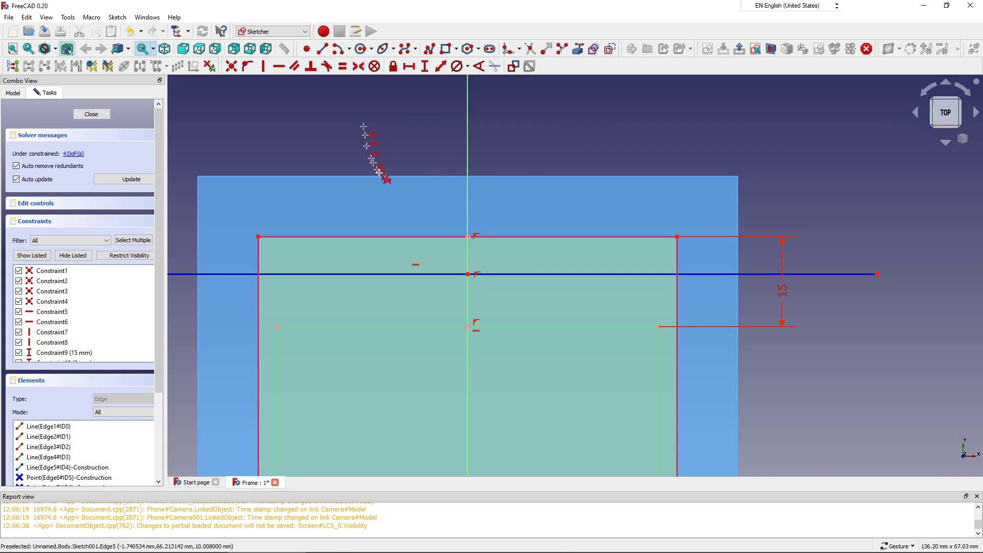
left_click(418, 275)
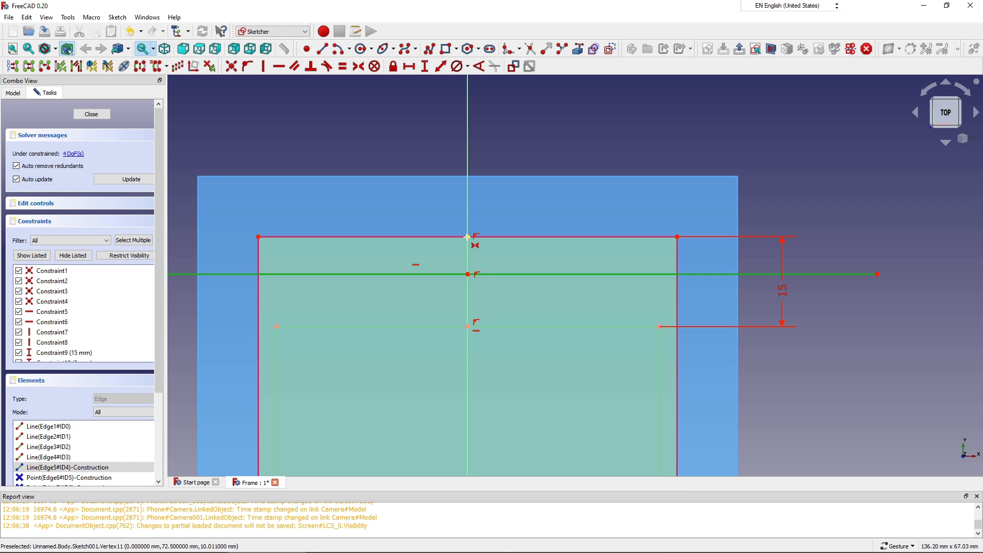
left_click(467, 237)
key("o")
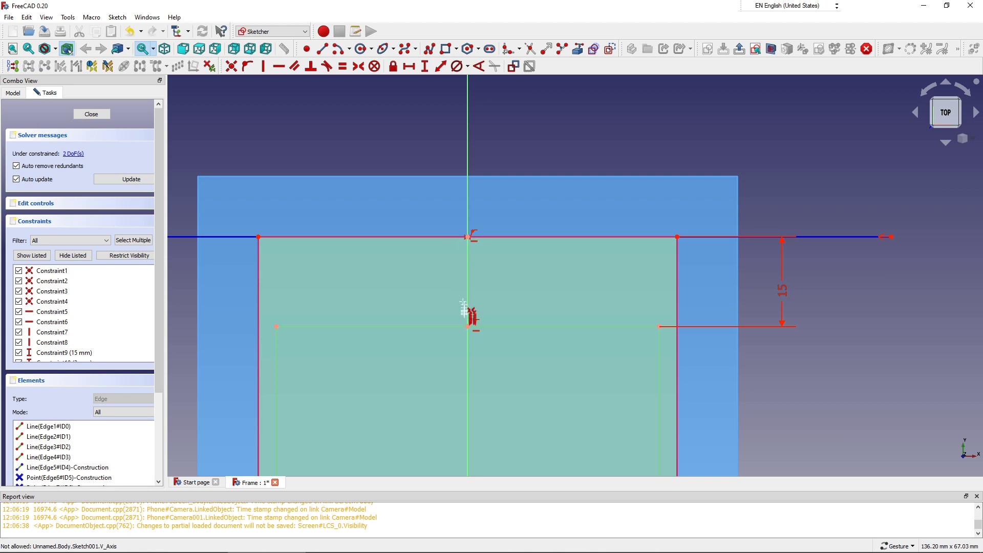
Step: Select the vertical-axis point and start, then cancel, a symmetry constraint
left_click(468, 326)
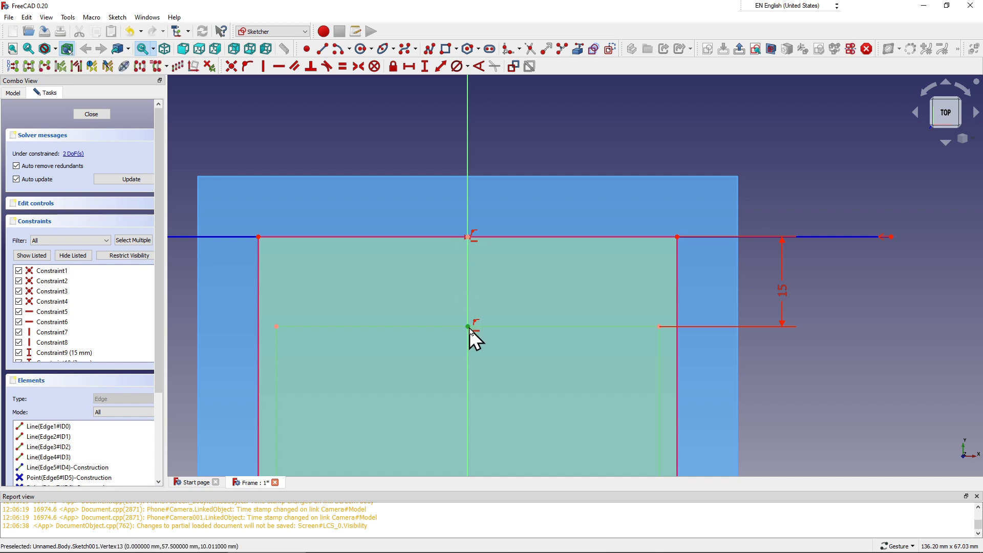
key("s")
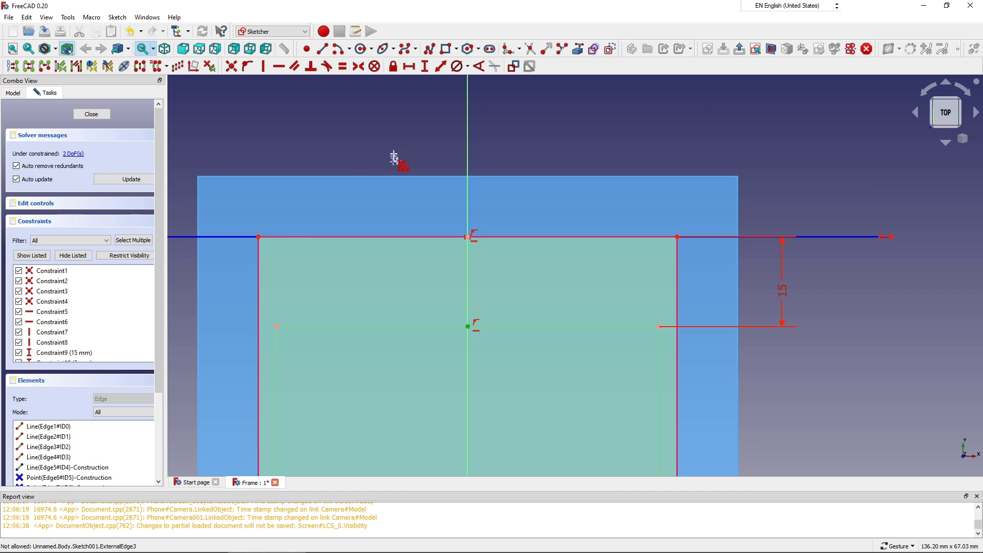
right_click(394, 156)
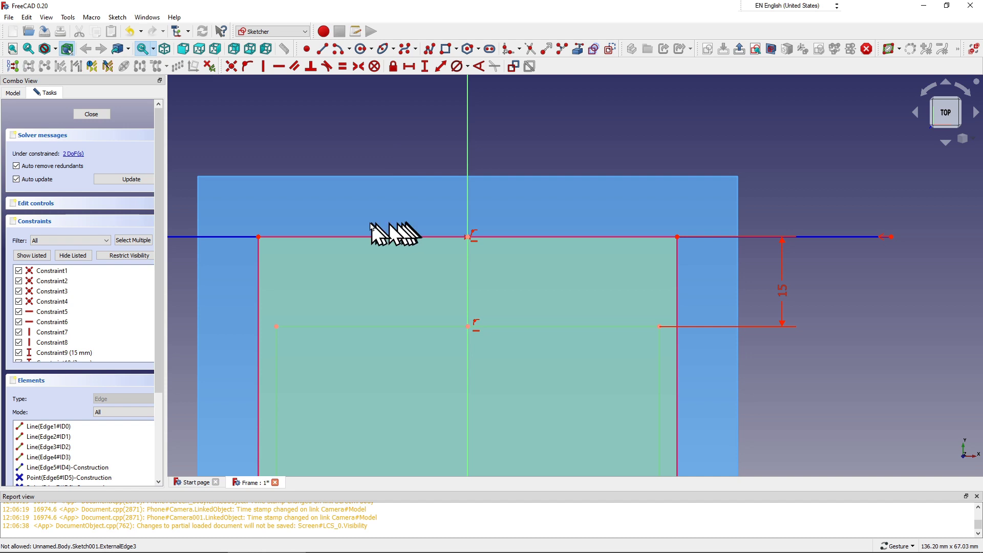
Step: Undo the horizontal construction line's last constraint so it moves freely again
left_click(247, 237)
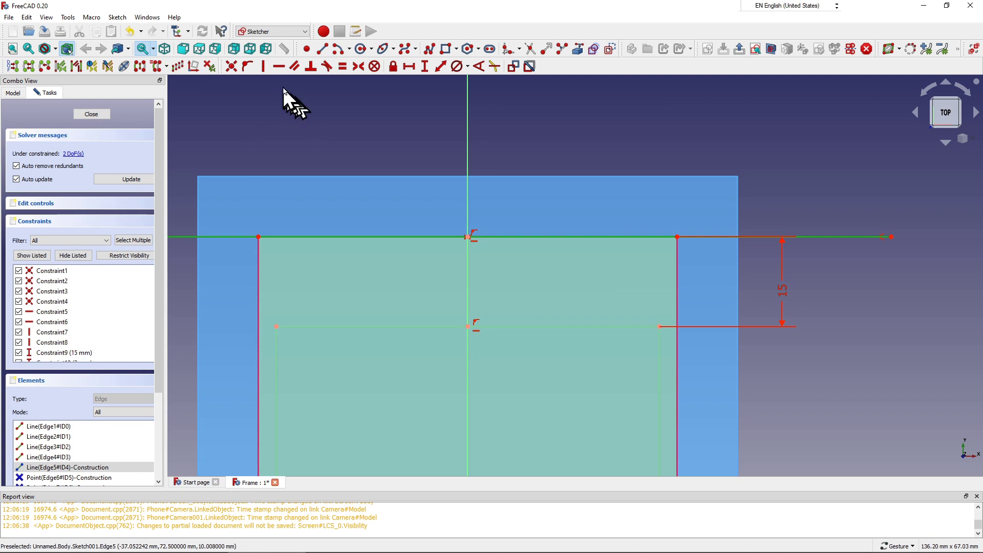
left_click(134, 33)
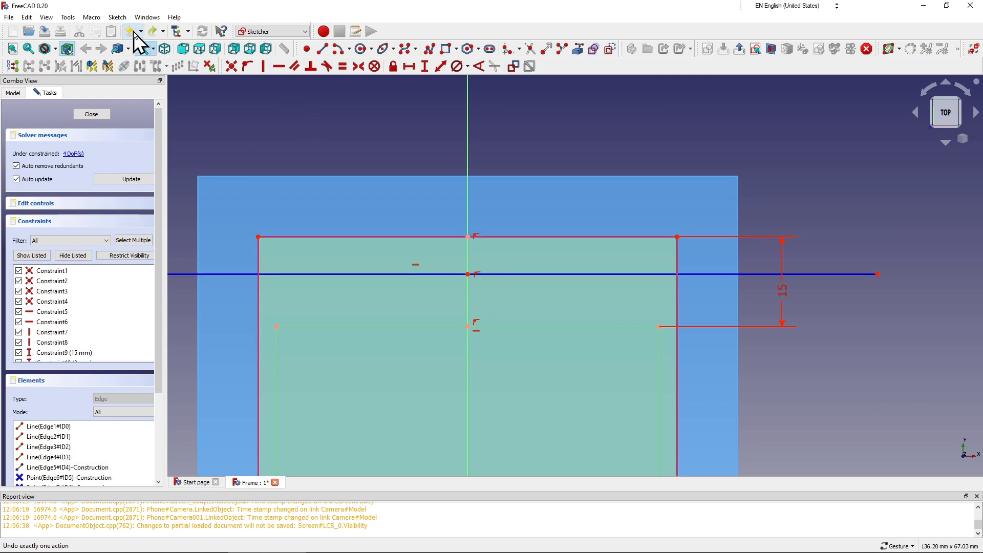
left_click(348, 244)
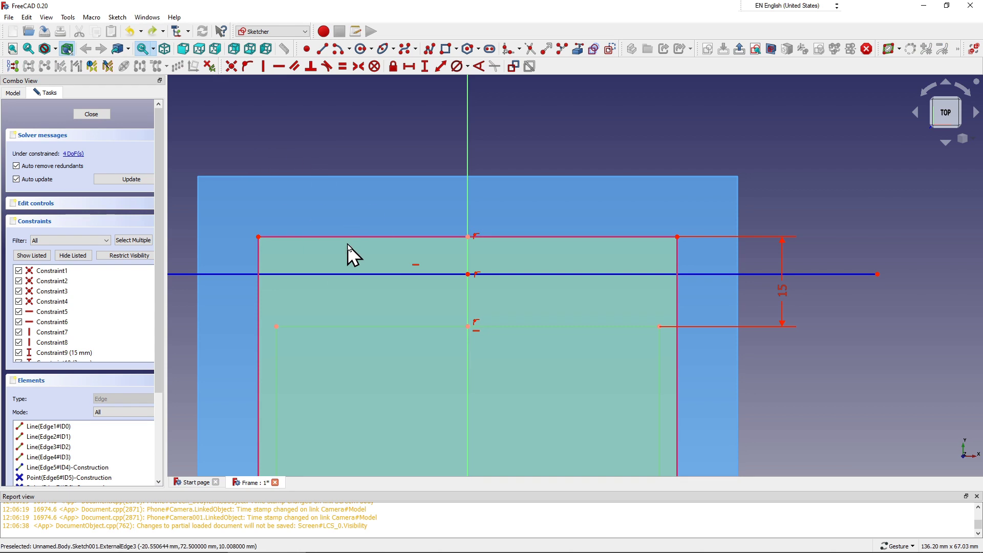
Step: Make the upper and lower vertical-axis points symmetric about the horizontal construction line
key("c")
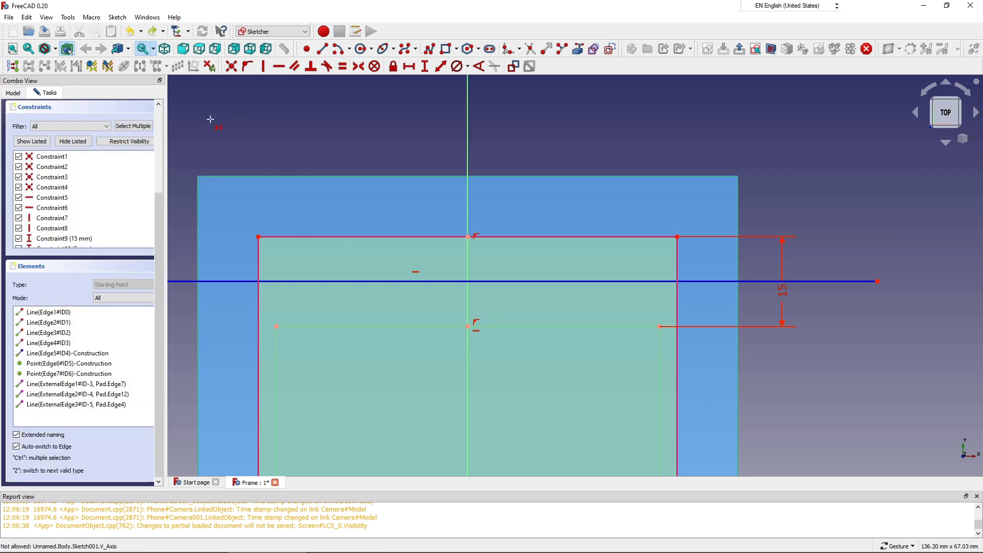
left_click(468, 237)
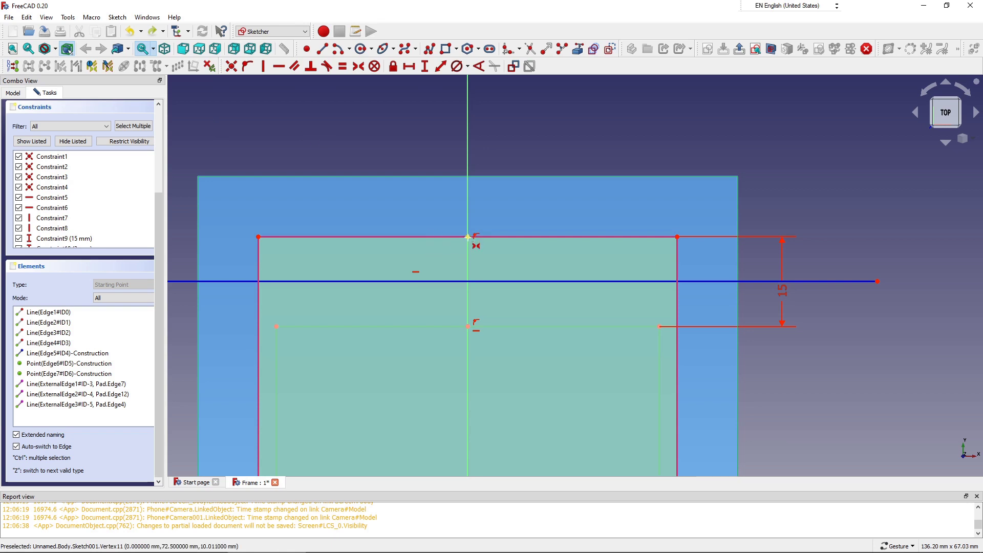
left_click(468, 237)
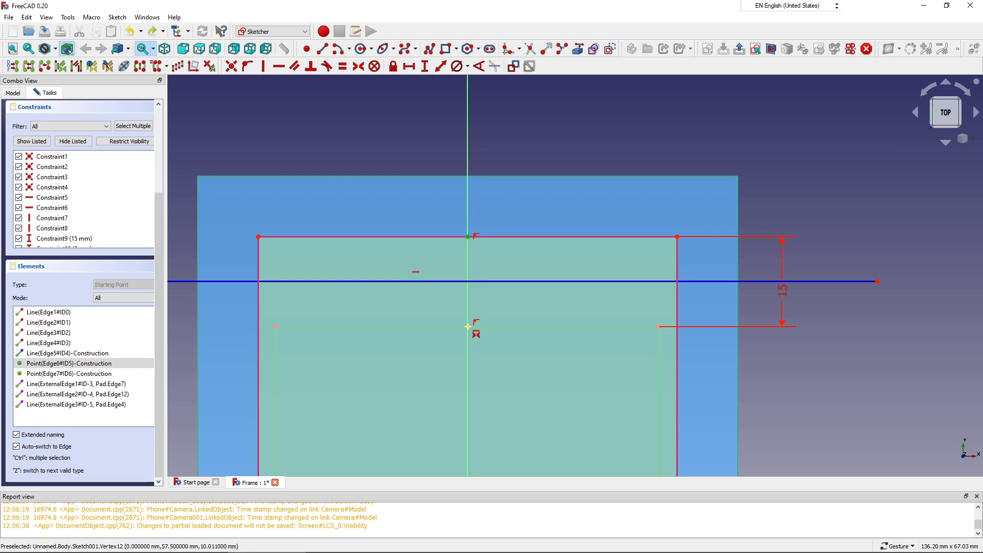
left_click(468, 326)
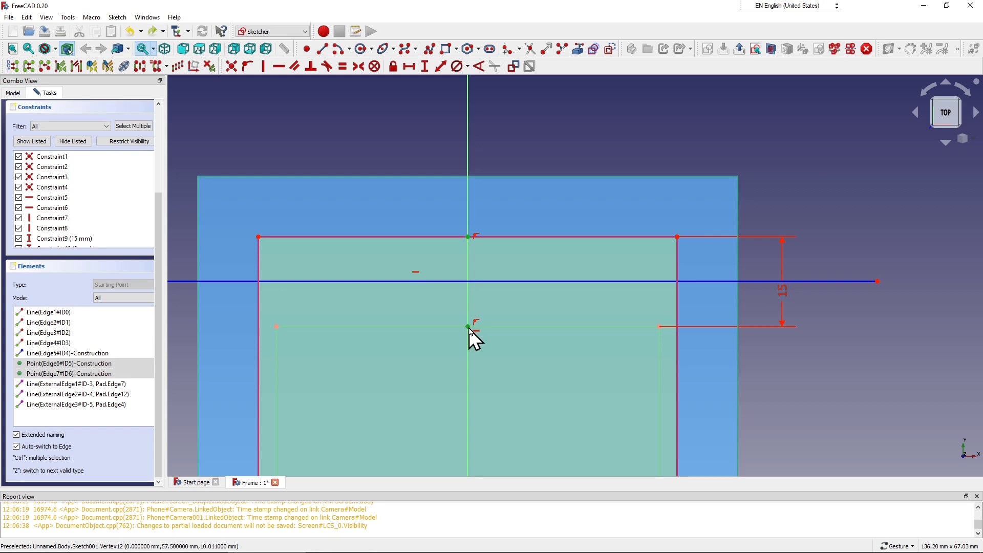
left_click(456, 281)
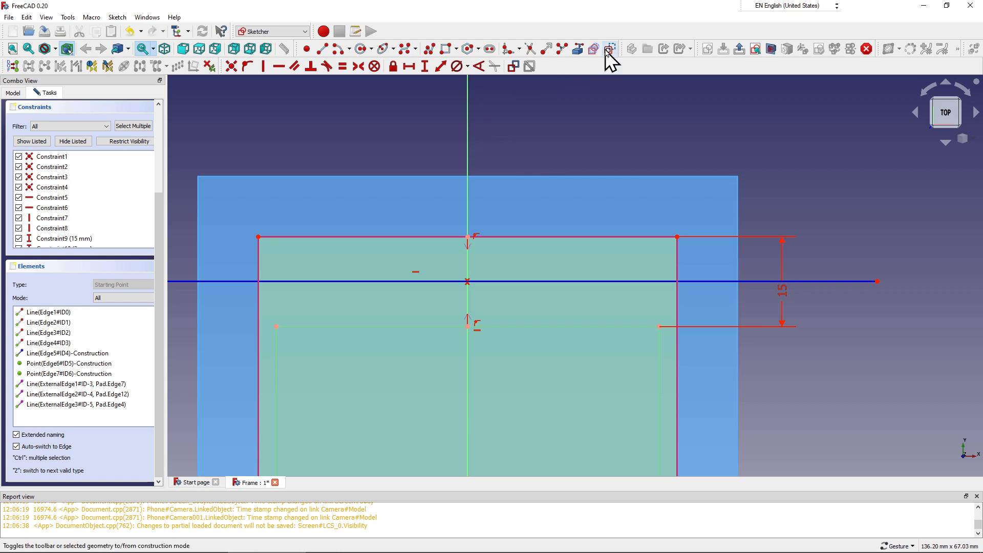
Step: Draw a circle centred where the construction line crosses the vertical axis
left_click(363, 50)
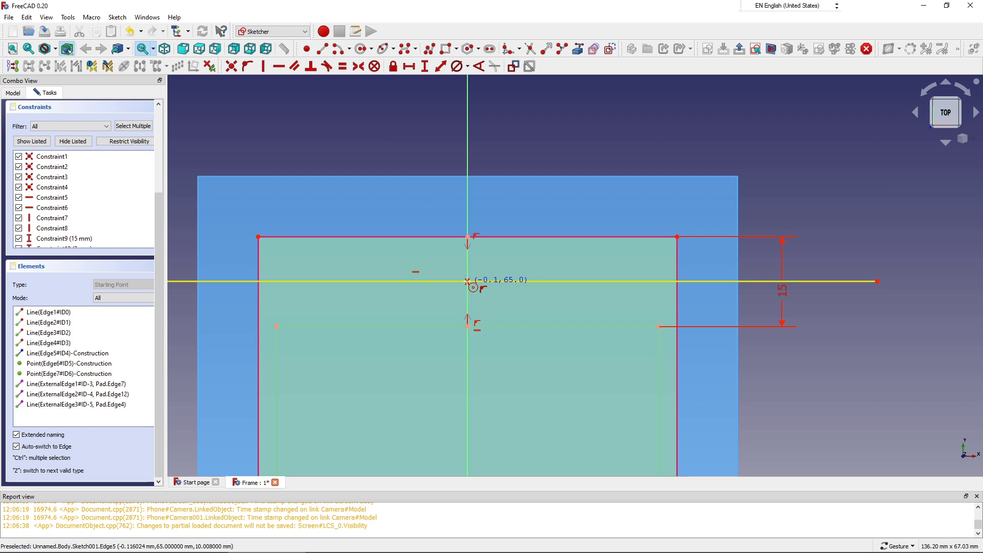
left_click(467, 281)
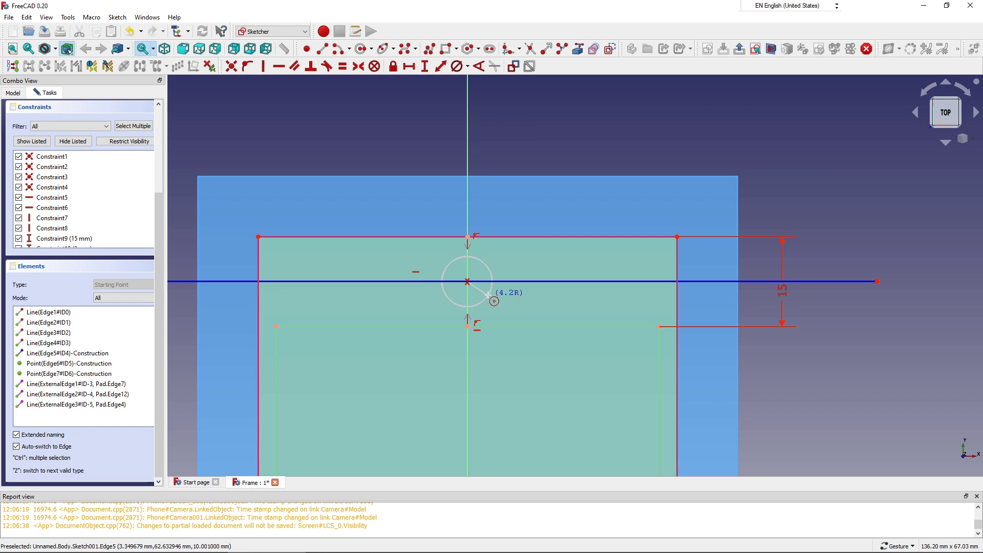
left_click(488, 295)
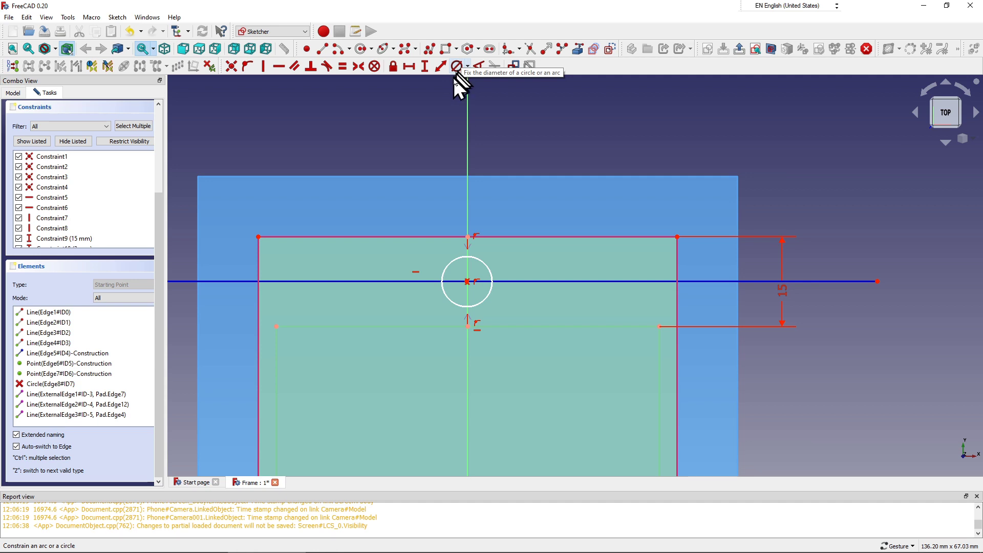
Step: Give the new circle an 8 mm diameter constraint
left_click(457, 67)
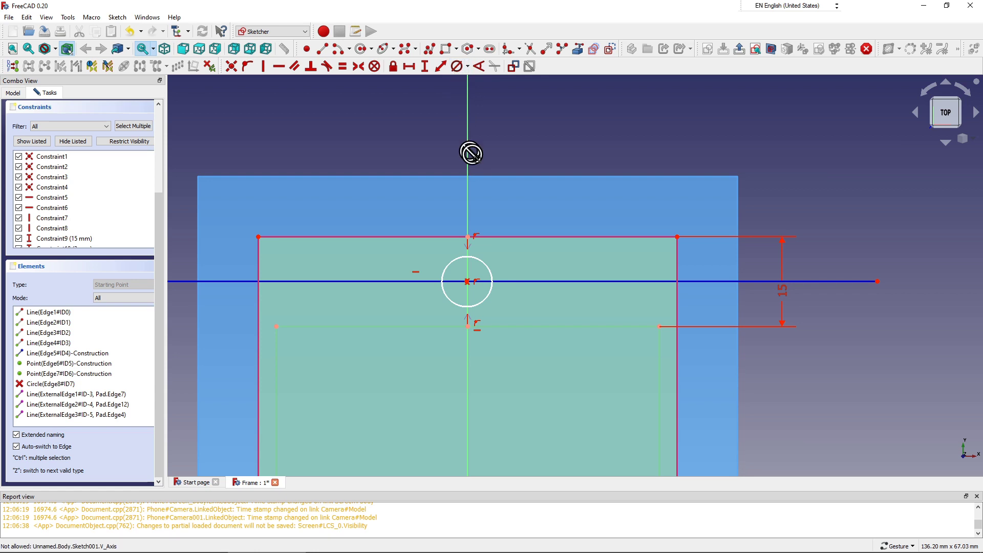
left_click(491, 269)
type("8")
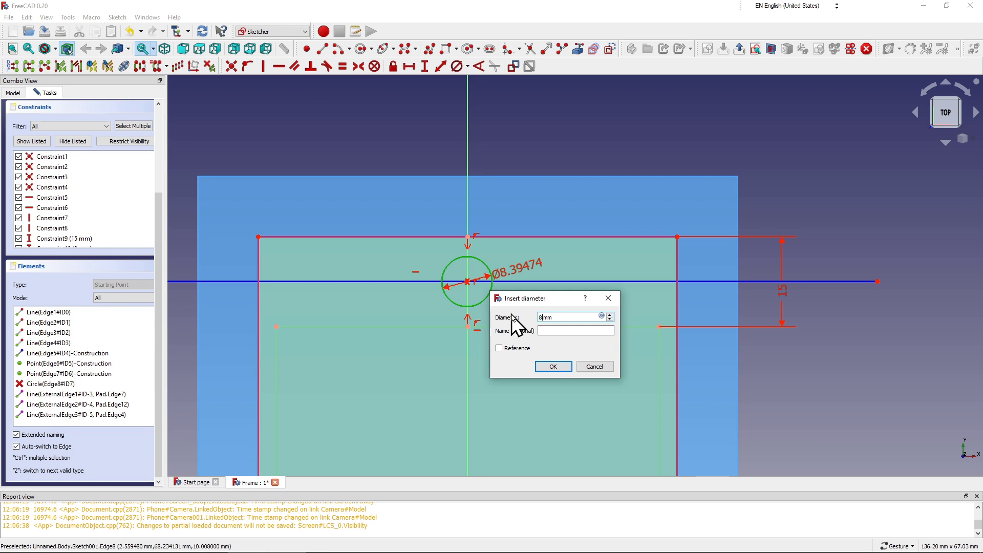
left_click(548, 367)
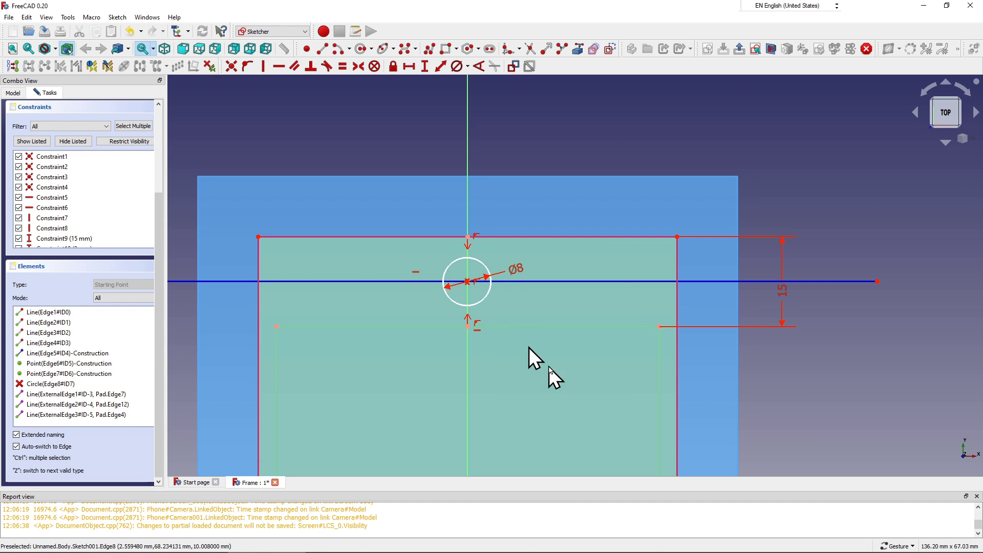
Step: Zoom in and constrain the circle's centre point onto the vertical axis
scroll(474, 268, "up", 3)
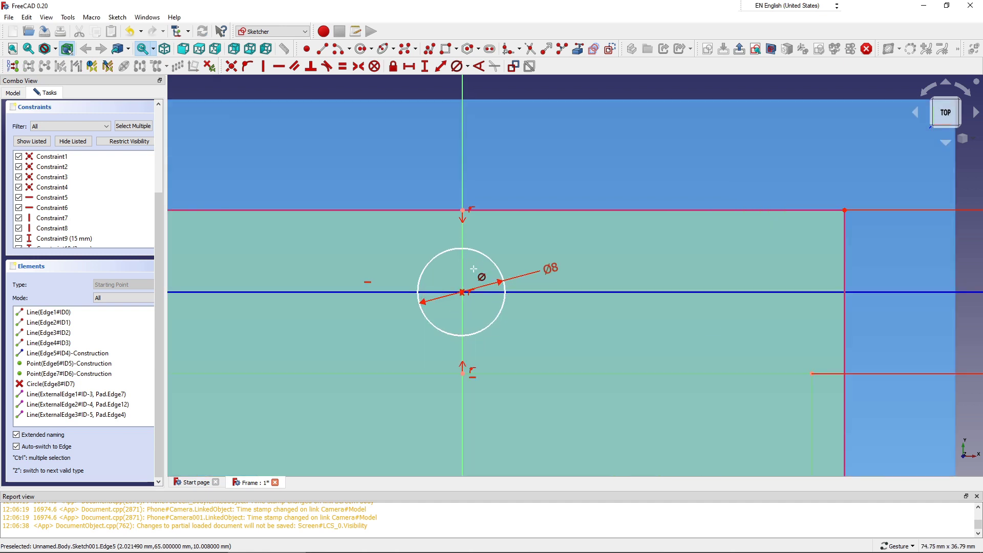
scroll(474, 268, "down", 3)
scroll(473, 268, "up", 1)
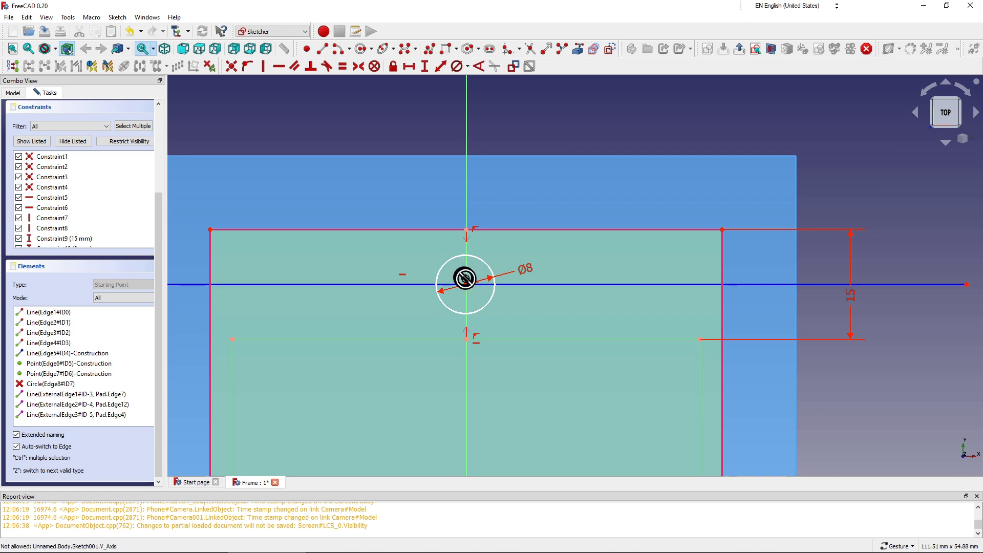
scroll(466, 274, "up", 3)
scroll(466, 274, "up", 3)
scroll(467, 274, "up", 2)
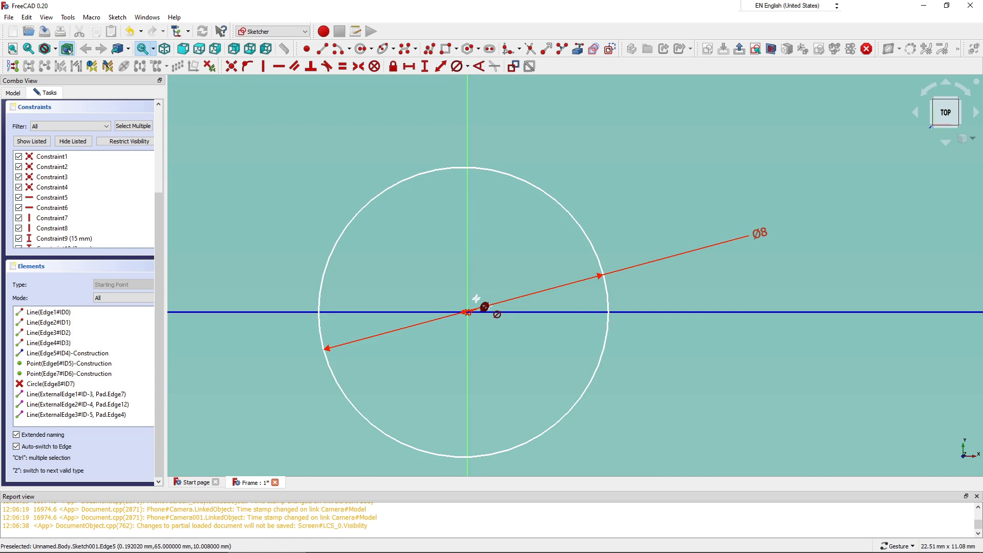
scroll(483, 309, "up", 4)
right_click(489, 257)
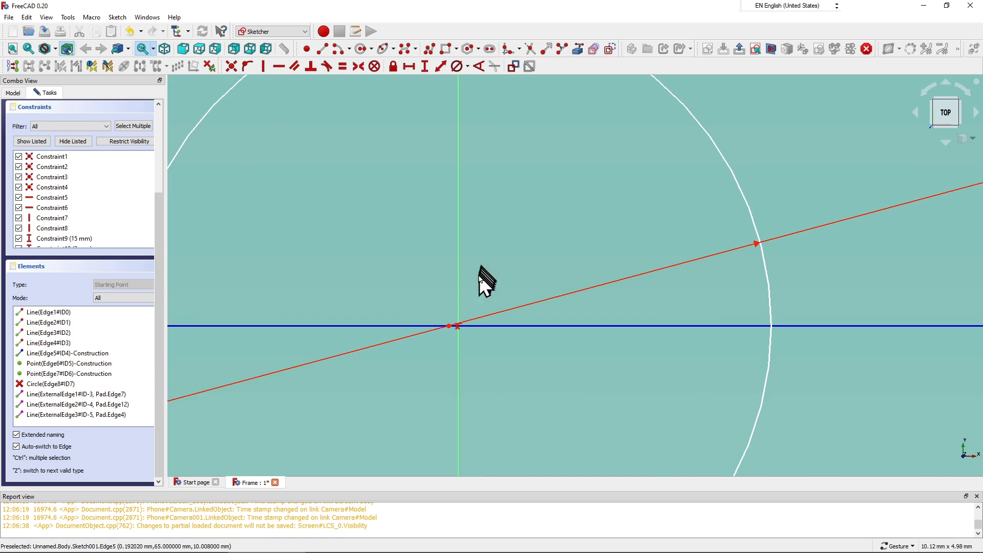
left_click(459, 313)
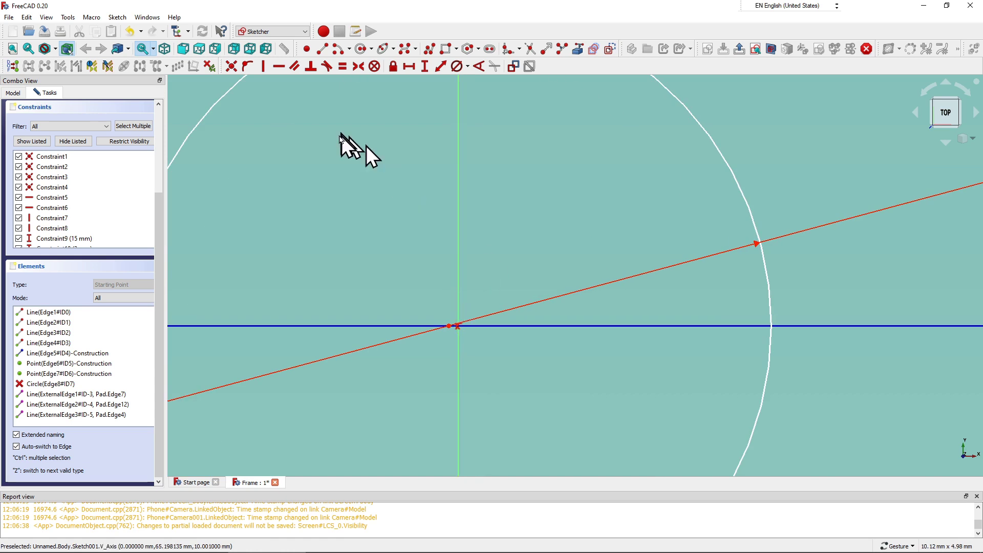
left_click(244, 65)
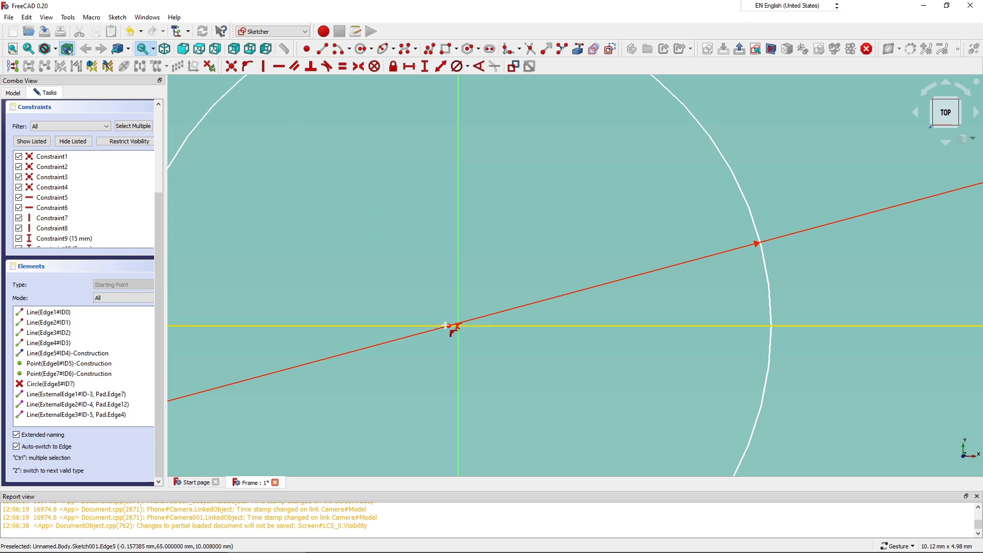
left_click(447, 326)
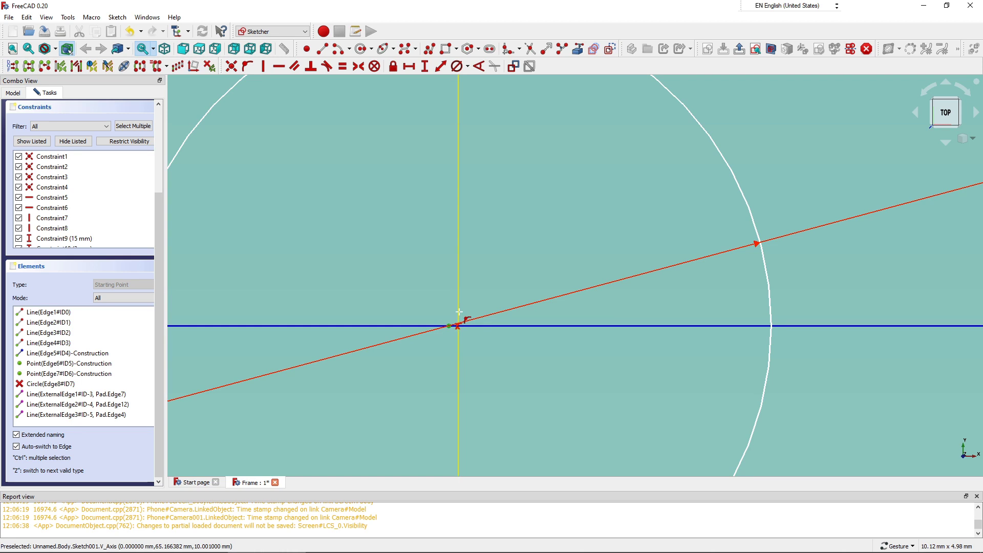
left_click(457, 311)
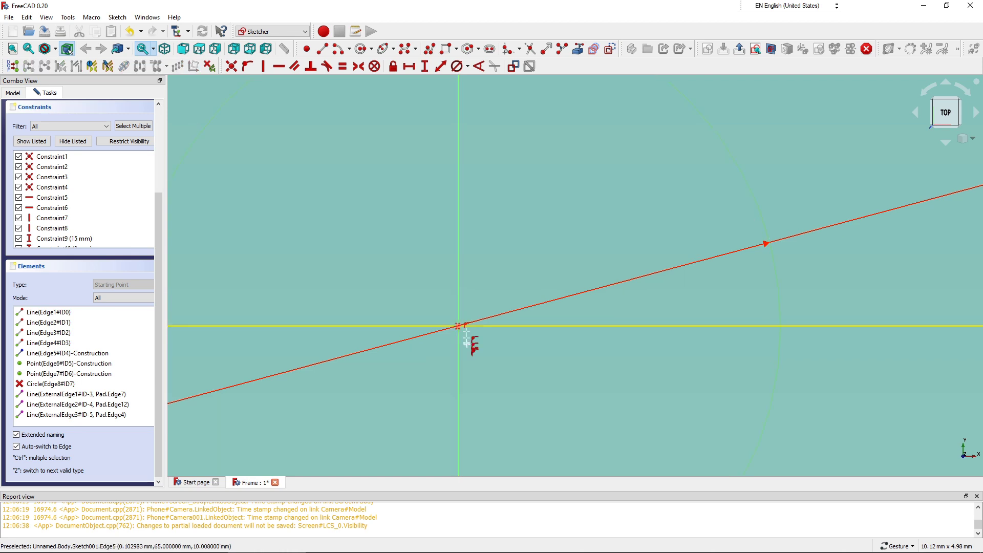
Step: Exit the sketch tool and zoom back out to view the whole sketch
scroll(452, 346, "down", 2)
scroll(451, 347, "down", 2)
scroll(451, 347, "down", 2)
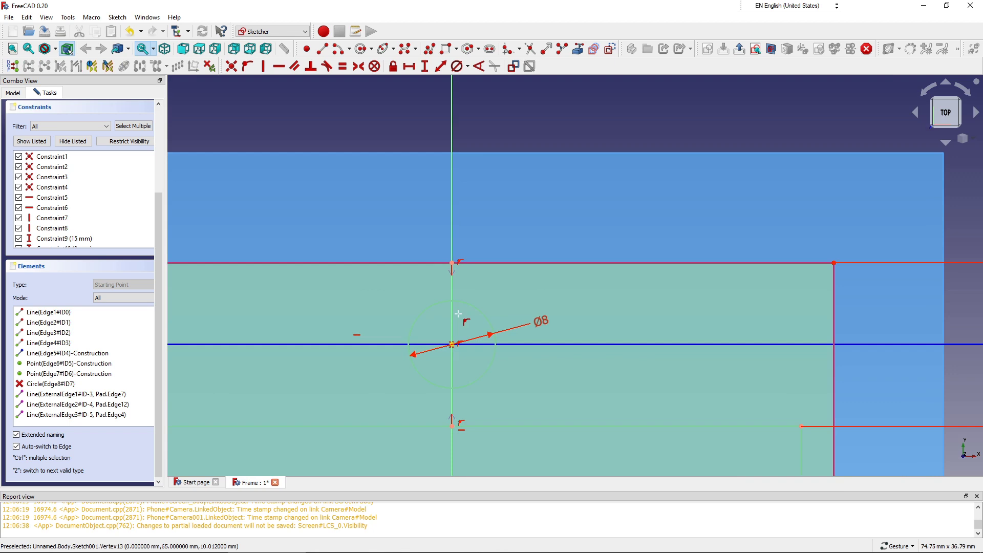
right_click(460, 141)
scroll(391, 219, "down", 2)
scroll(390, 219, "down", 1)
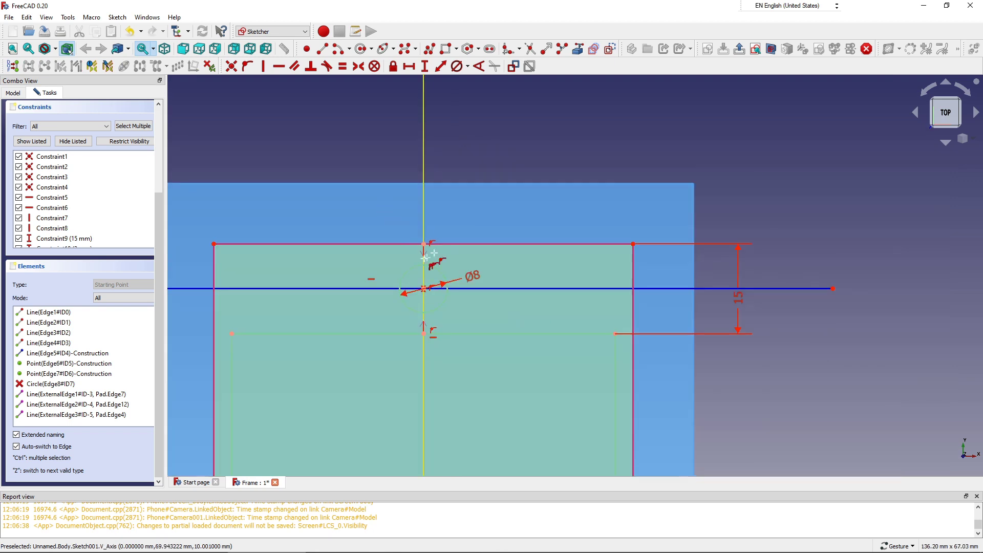
scroll(413, 238, "up", 1)
scroll(414, 238, "down", 1)
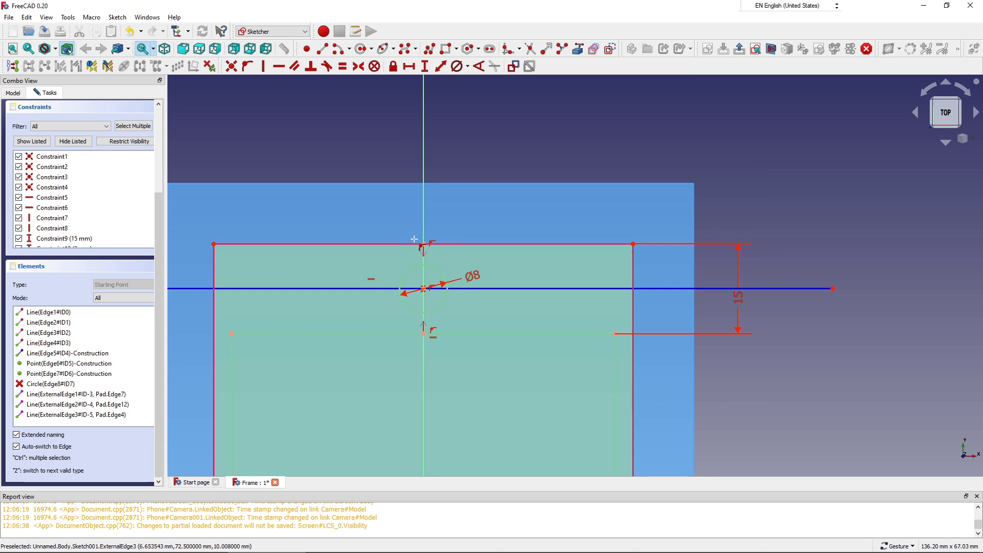
scroll(414, 239, "down", 1)
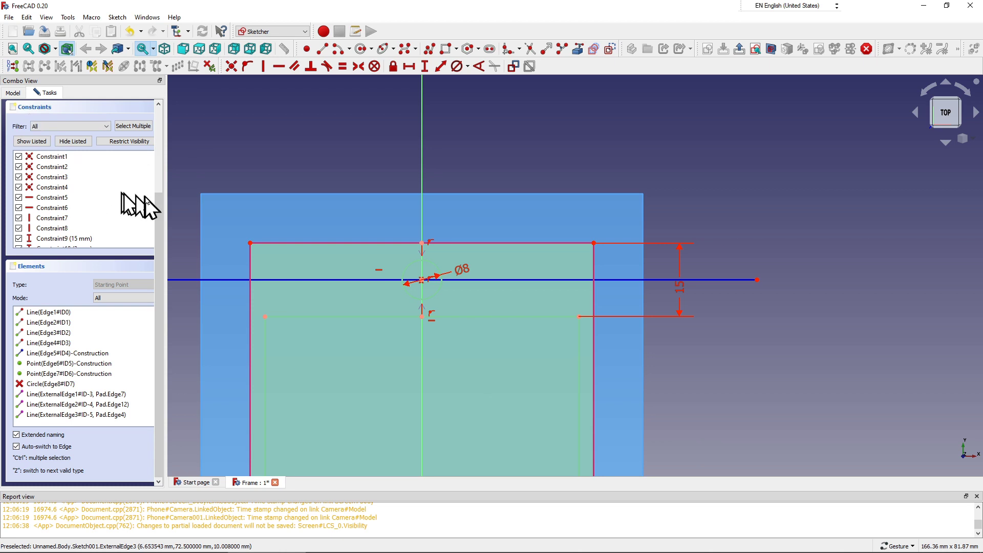
left_click_drag(155, 209, 156, 105)
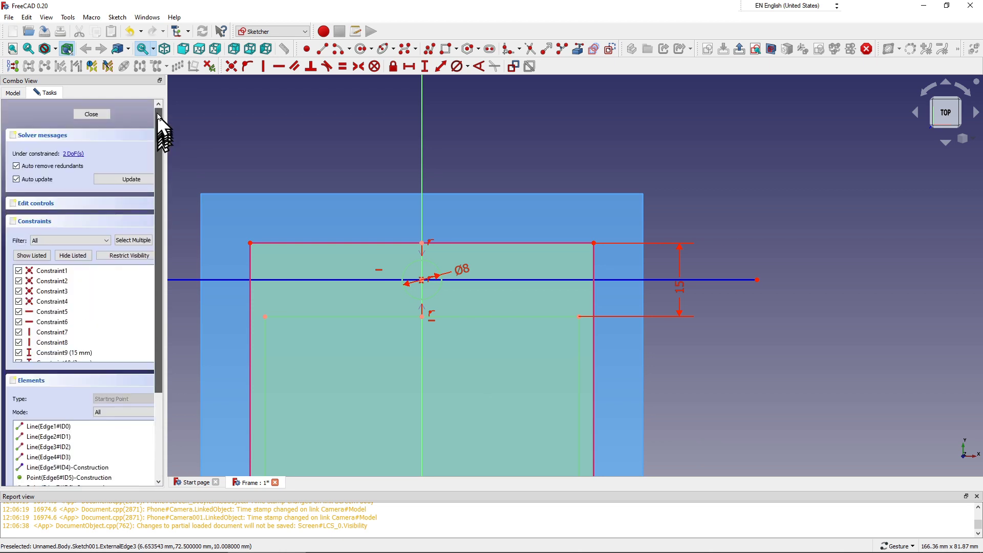
Step: Close Sketch001 and pocket it into the slab with default settings
left_click(91, 115)
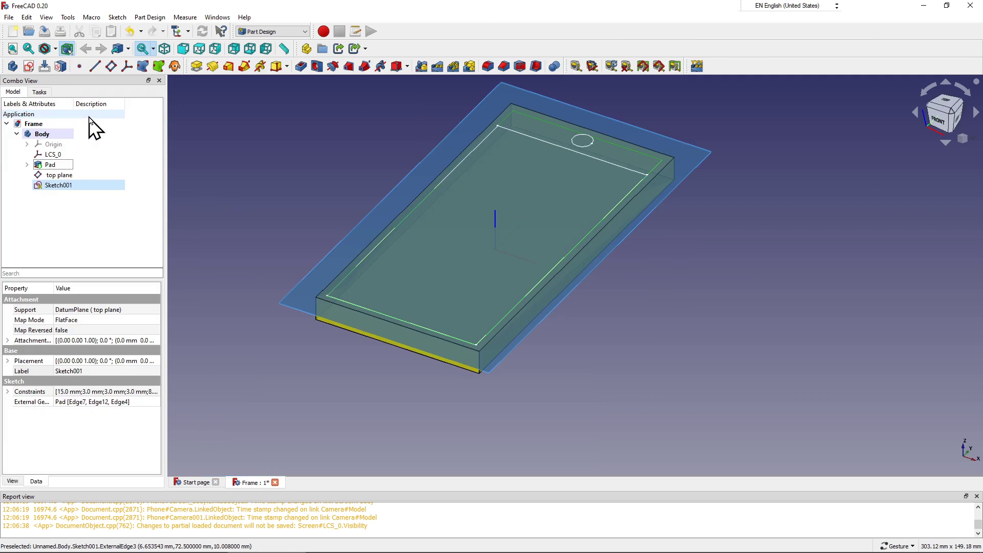
left_click(301, 67)
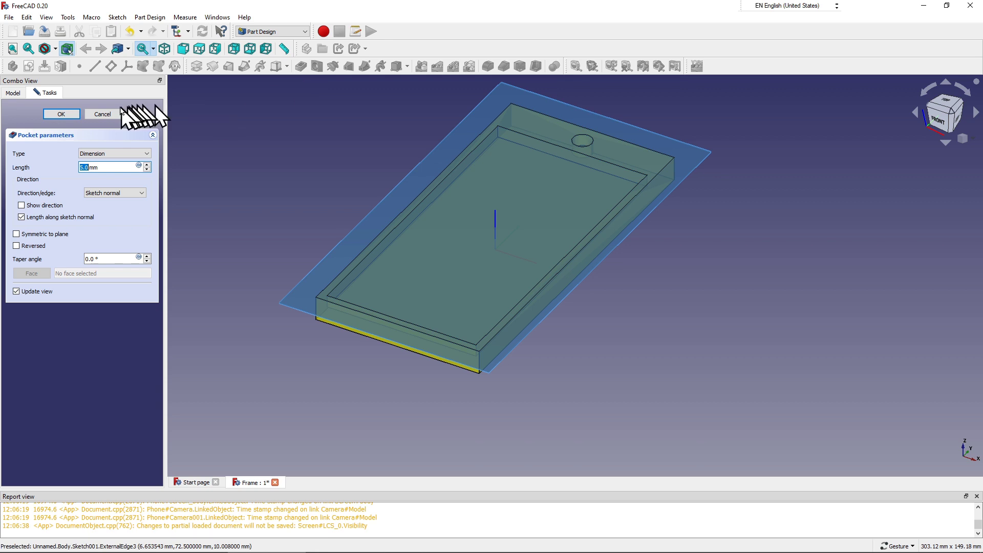
left_click(75, 115)
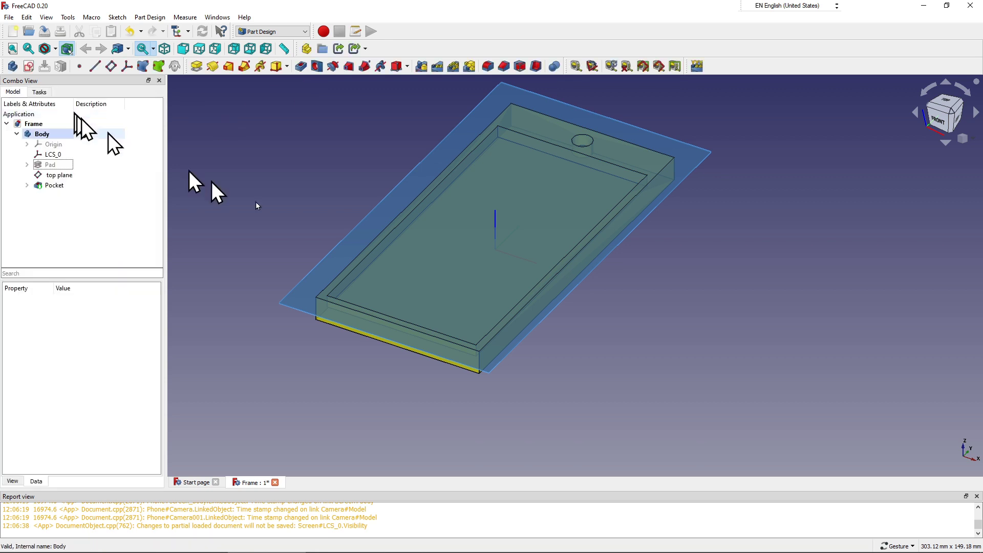
mouse_move(619, 333)
left_mouse_down()
mouse_move(619, 261)
mouse_move(535, 279)
left_mouse_up()
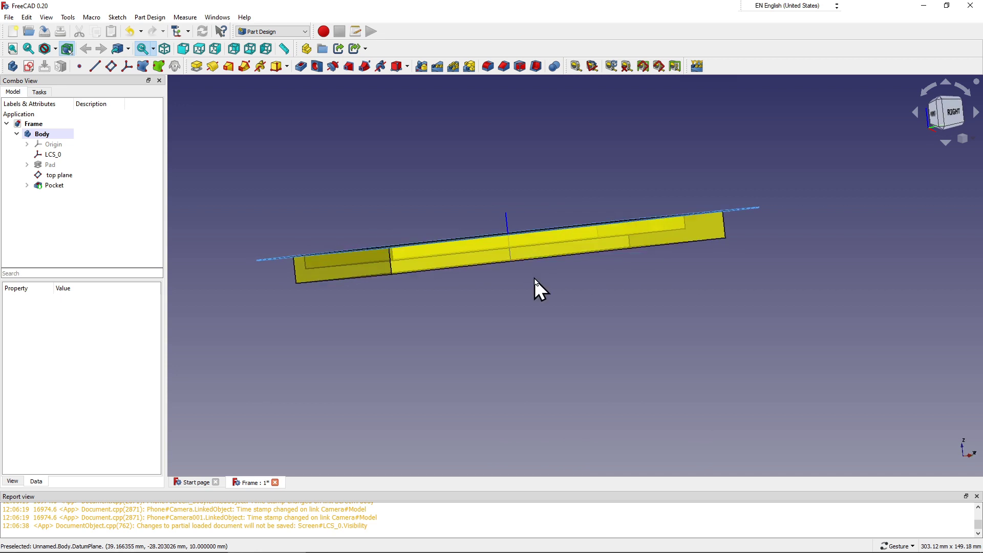
left_click_drag(702, 263, 625, 258)
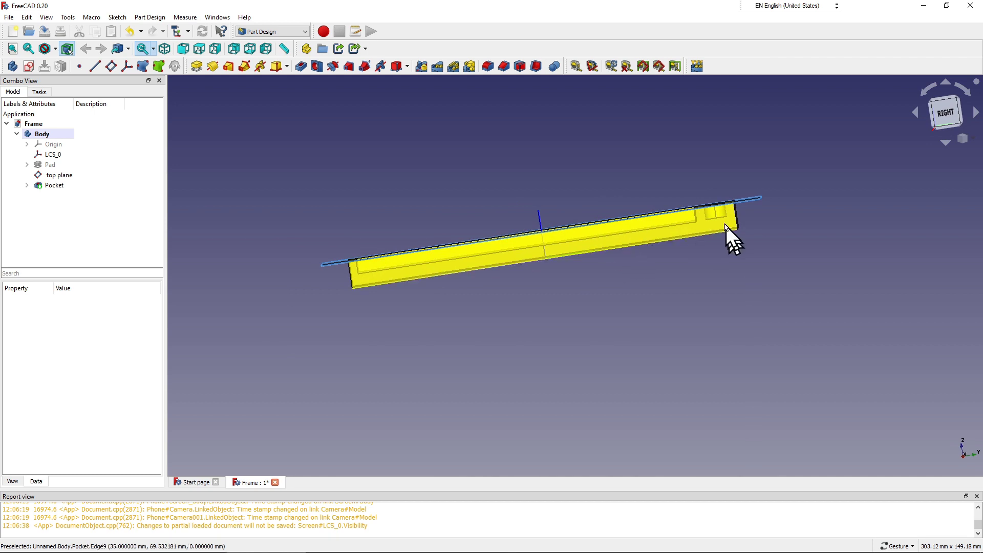
scroll(726, 228, "up", 2)
scroll(724, 197, "up", 2)
scroll(723, 193, "up", 2)
scroll(717, 196, "up", 2)
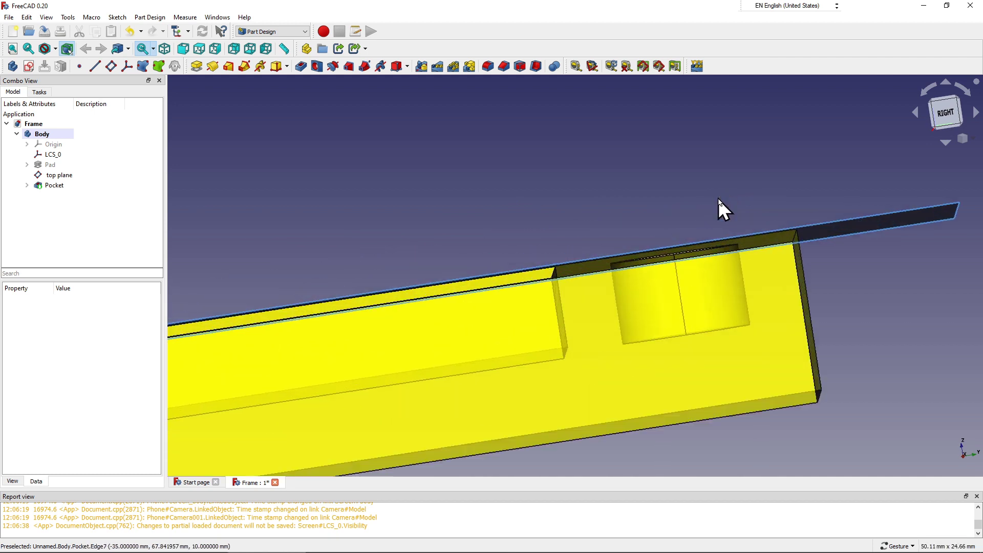
left_click_drag(703, 153, 709, 173)
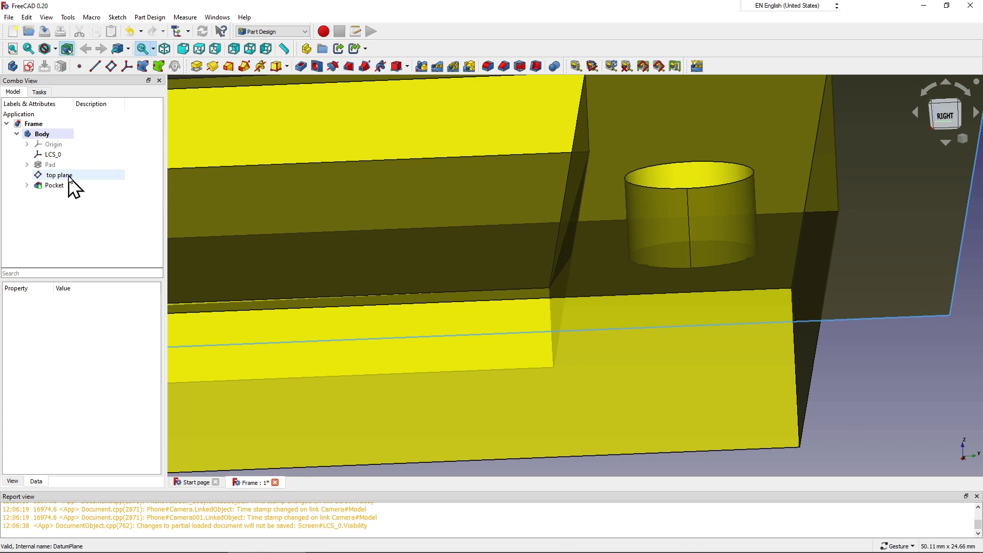
scroll(293, 210, "down", 2)
scroll(299, 210, "down", 2)
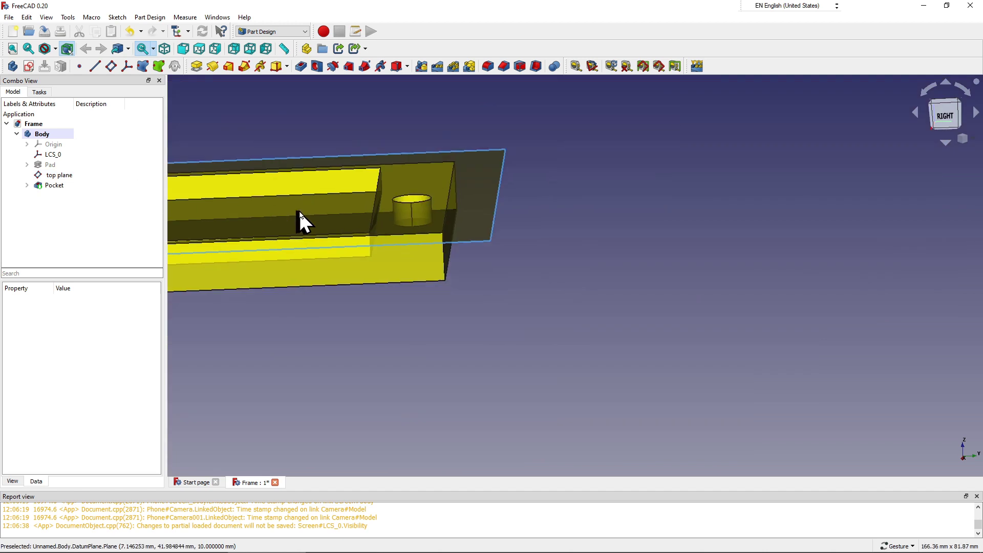
scroll(307, 213, "down", 1)
scroll(313, 213, "down", 2)
scroll(321, 214, "down", 2)
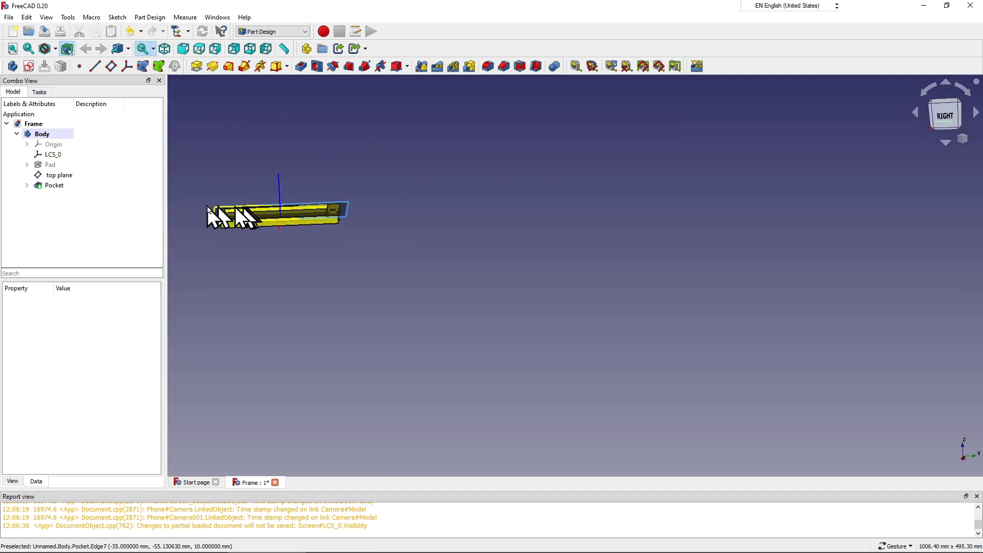
scroll(206, 207, "up", 3)
scroll(206, 207, "up", 2)
scroll(214, 219, "up", 2)
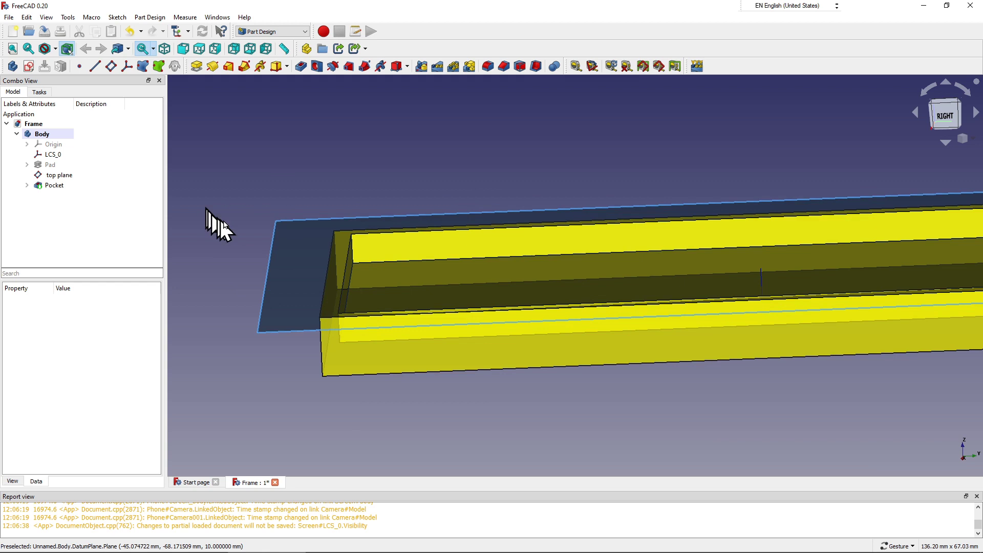
Step: Open the top plane datum's attachment parameters and accept them unchanged
left_click(280, 241)
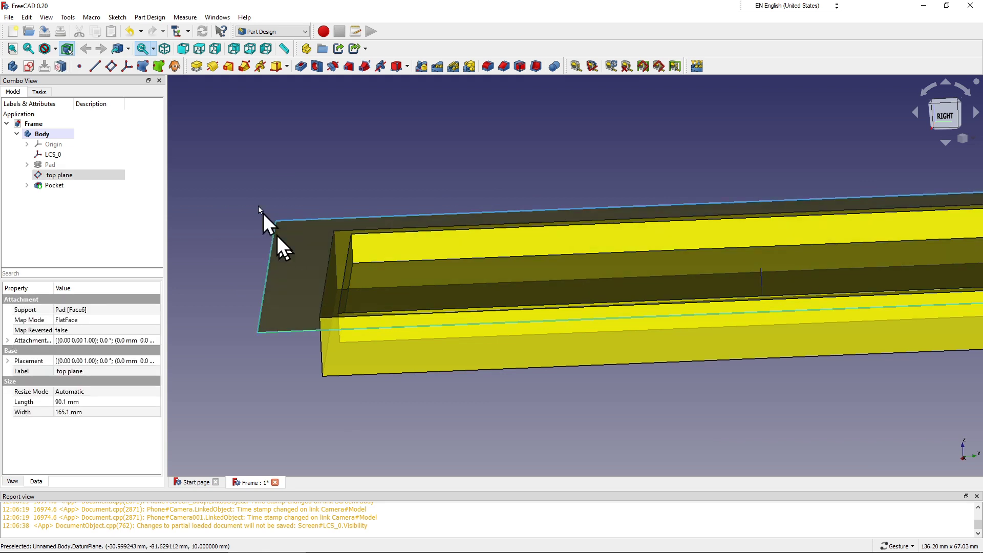
left_click(116, 72)
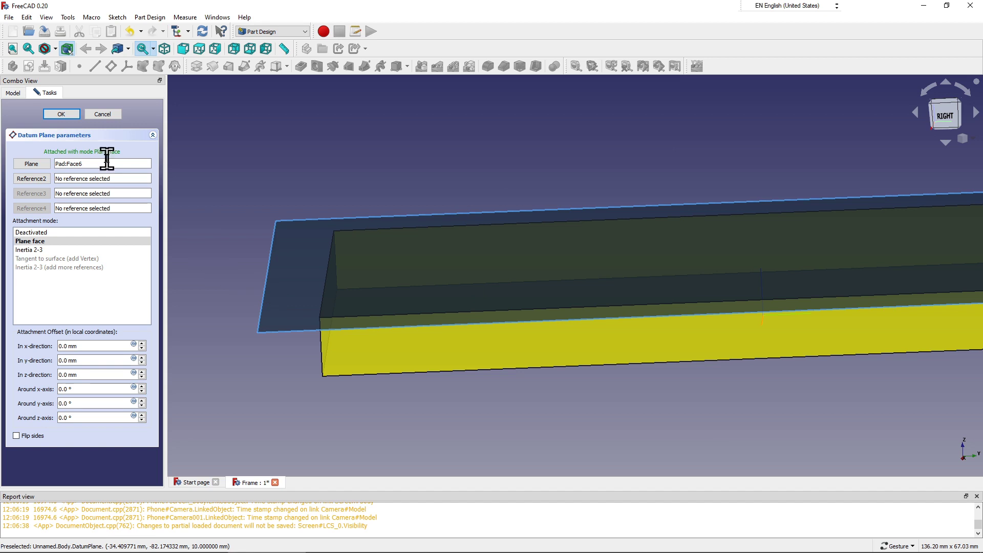
left_click(65, 116)
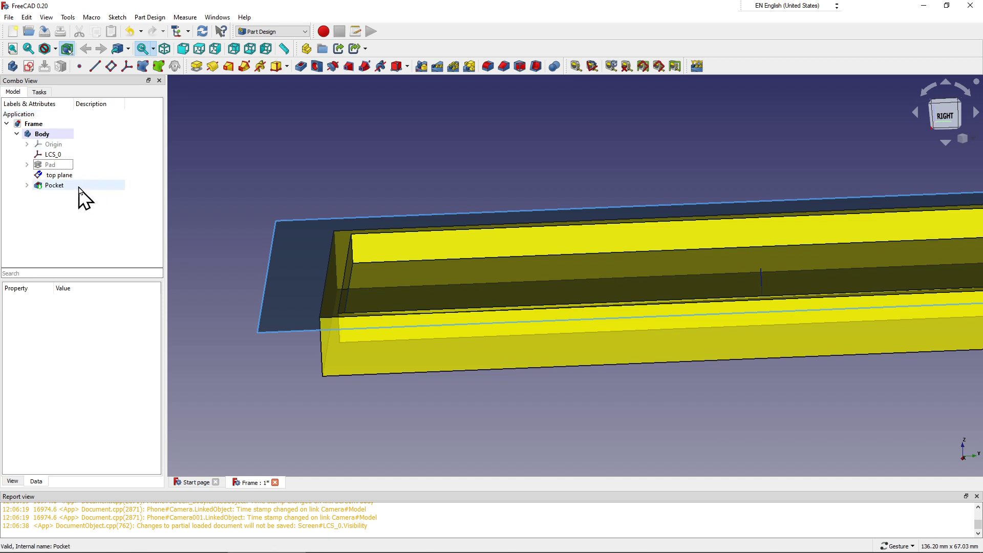
double_click(28, 192)
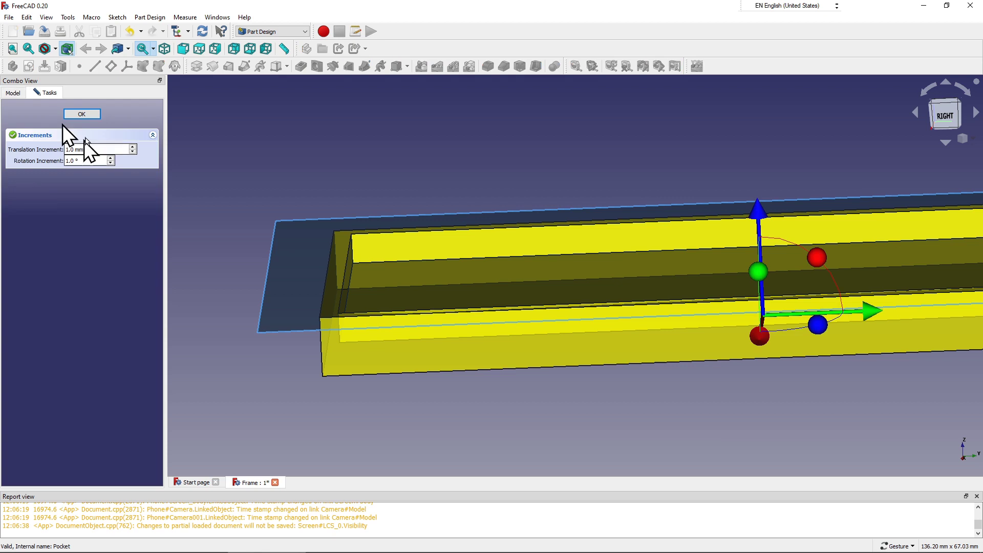
left_click(95, 114)
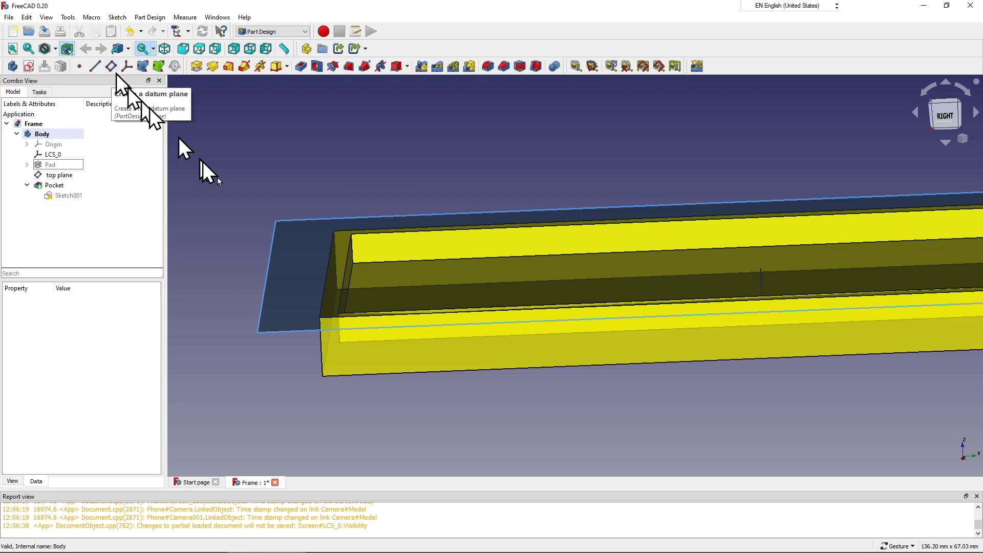
left_click(282, 223)
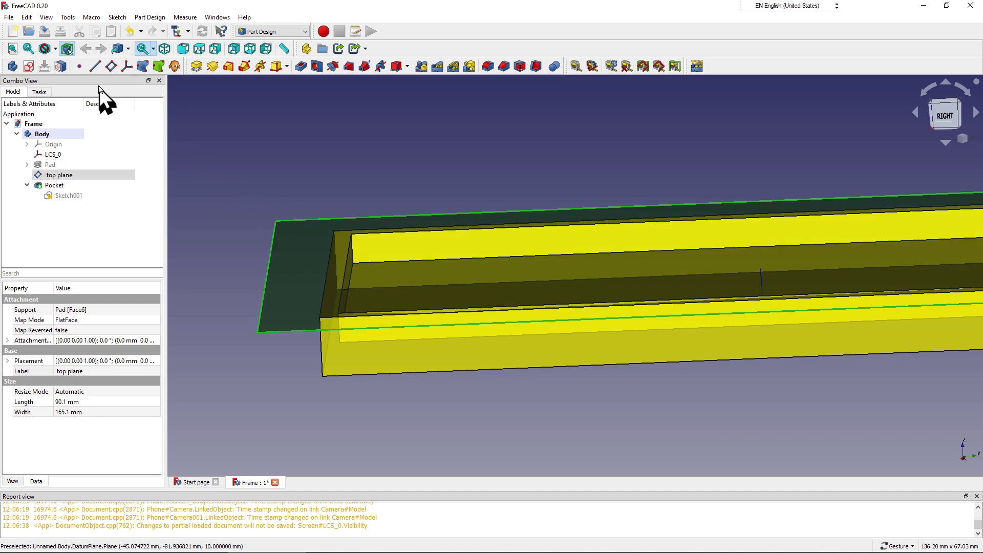
left_click(110, 71)
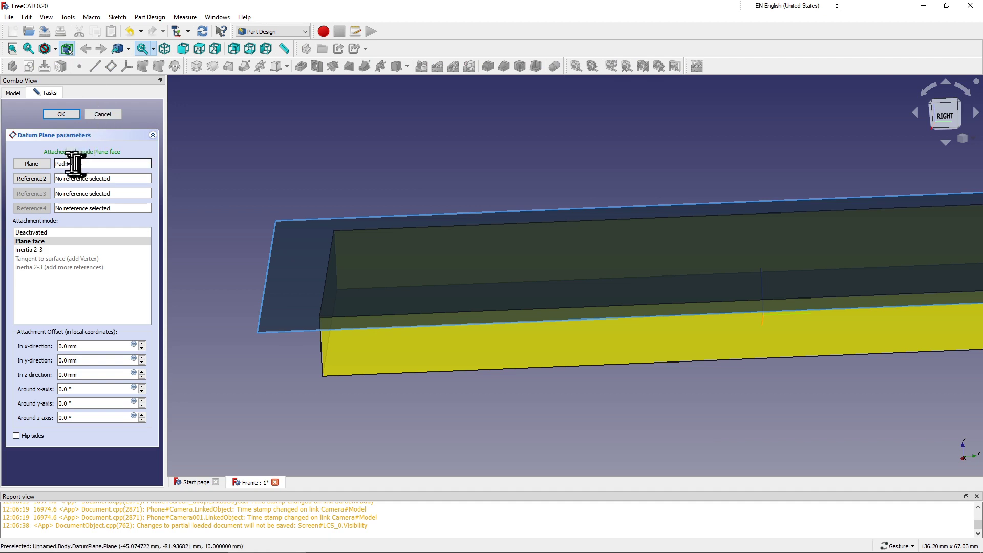
left_click(67, 122)
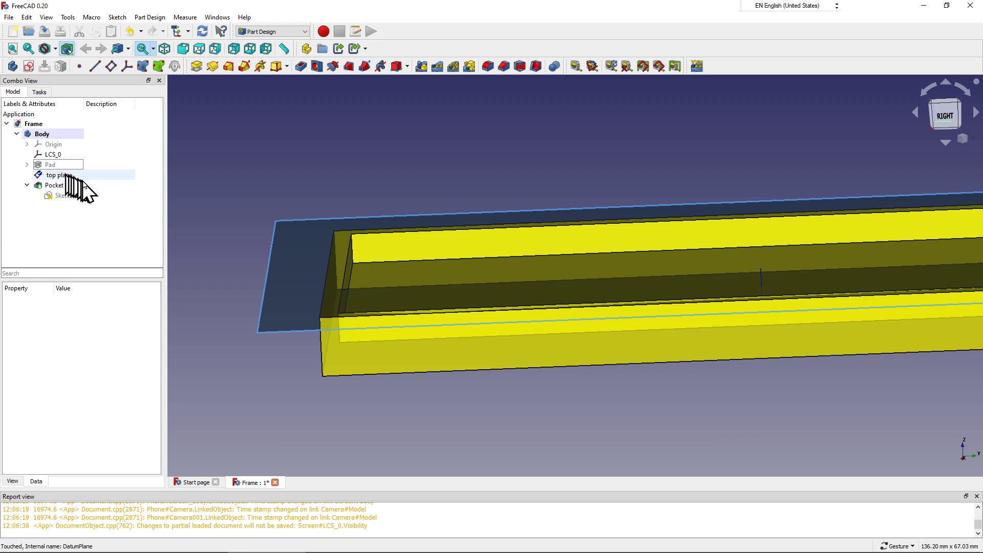
Step: Expand the Pad and Pocket in the tree and orbit to an angled overhead view
left_click(28, 165)
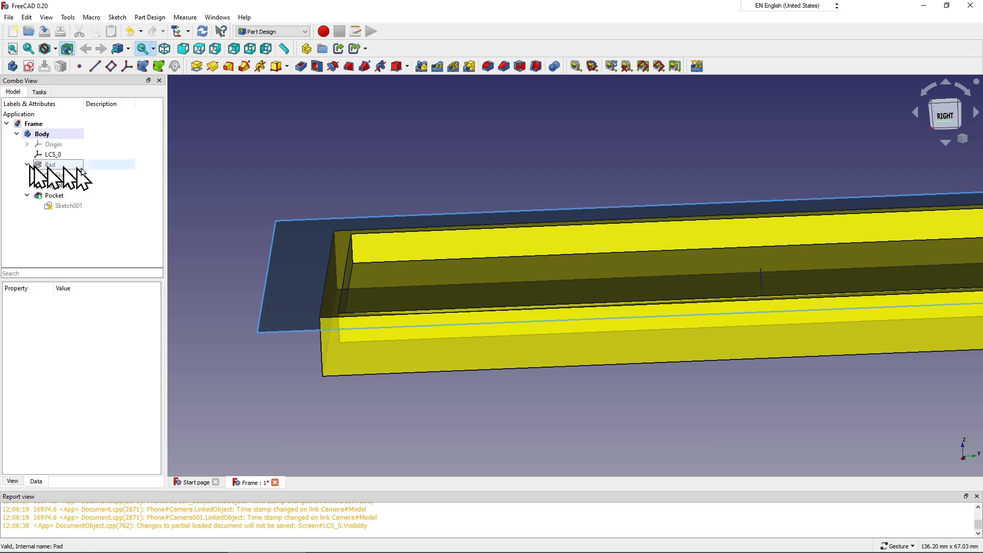
scroll(216, 172, "down", 2)
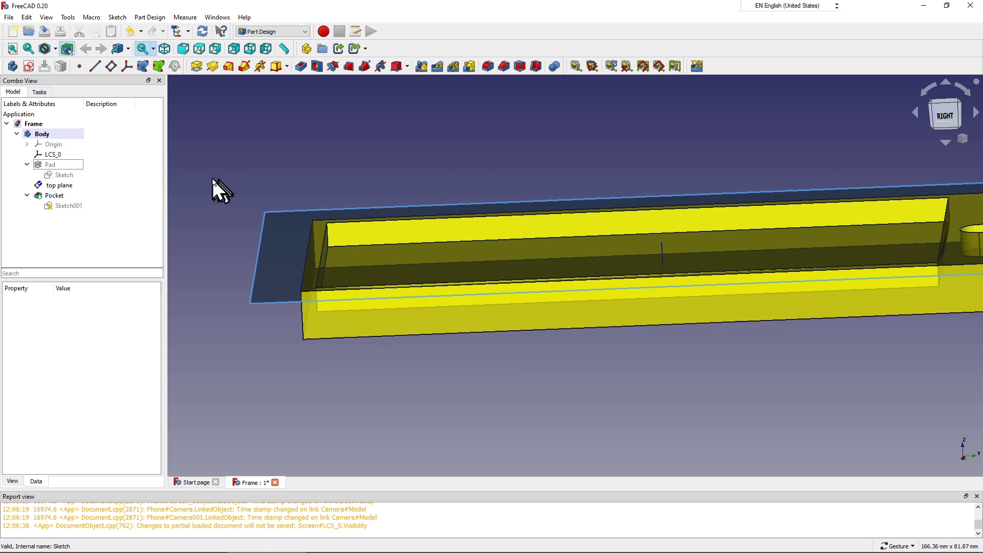
scroll(251, 302, "down", 1)
mouse_move(251, 302)
left_mouse_down()
mouse_move(292, 298)
mouse_move(314, 278)
mouse_move(351, 284)
mouse_move(369, 323)
left_mouse_up()
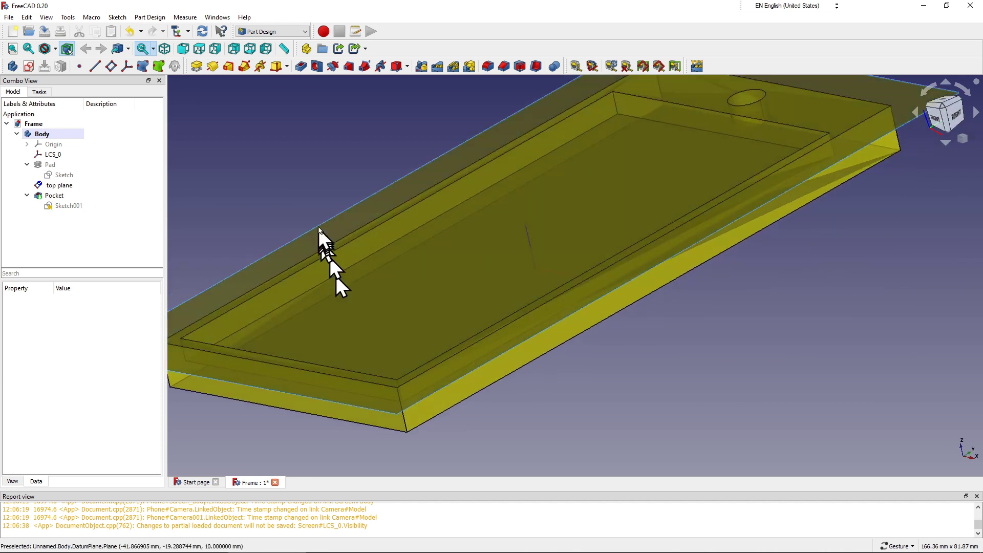
scroll(309, 193, "down", 2)
scroll(283, 176, "down", 1)
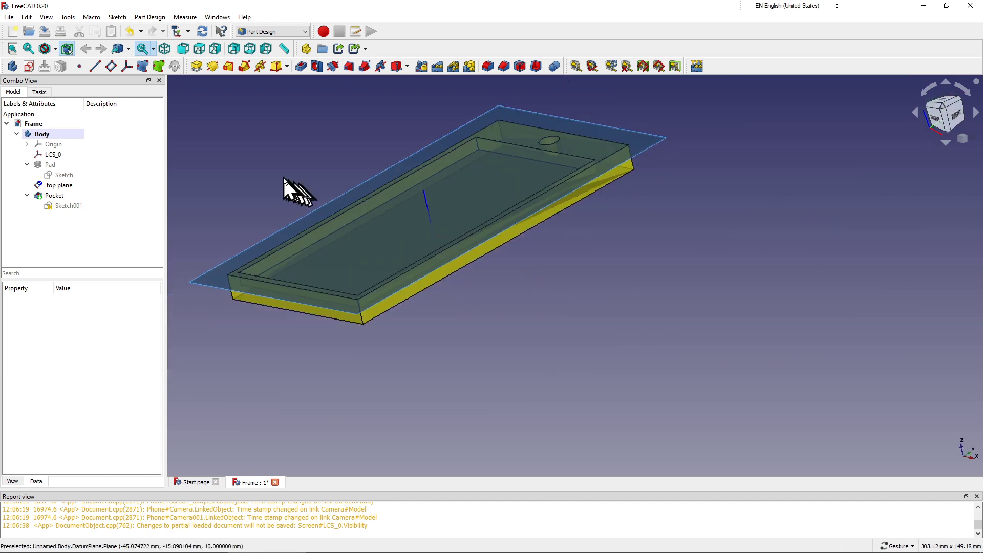
Step: Add DatumPlane001 attached to the top plane in Plane face mode, then hide the top plane
left_click(56, 133)
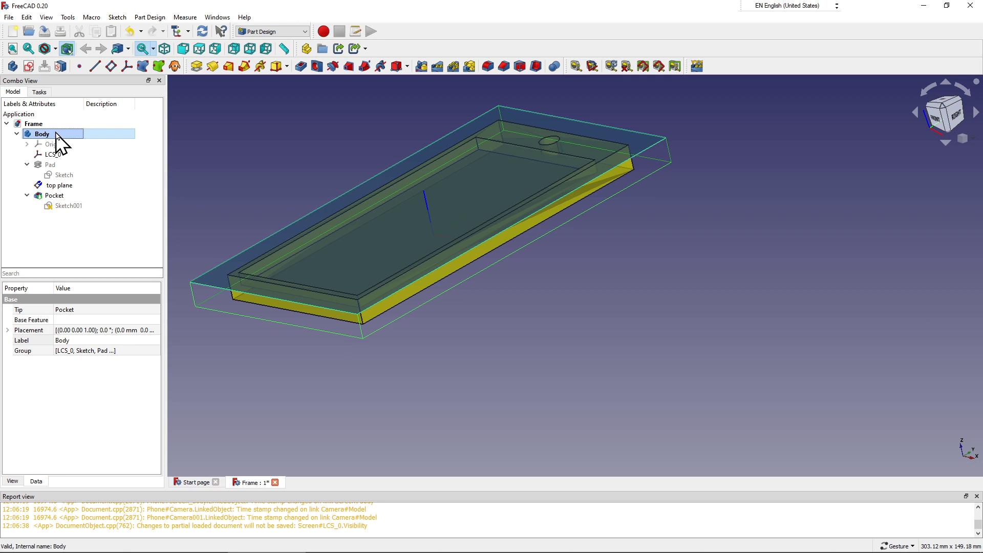
left_click(110, 67)
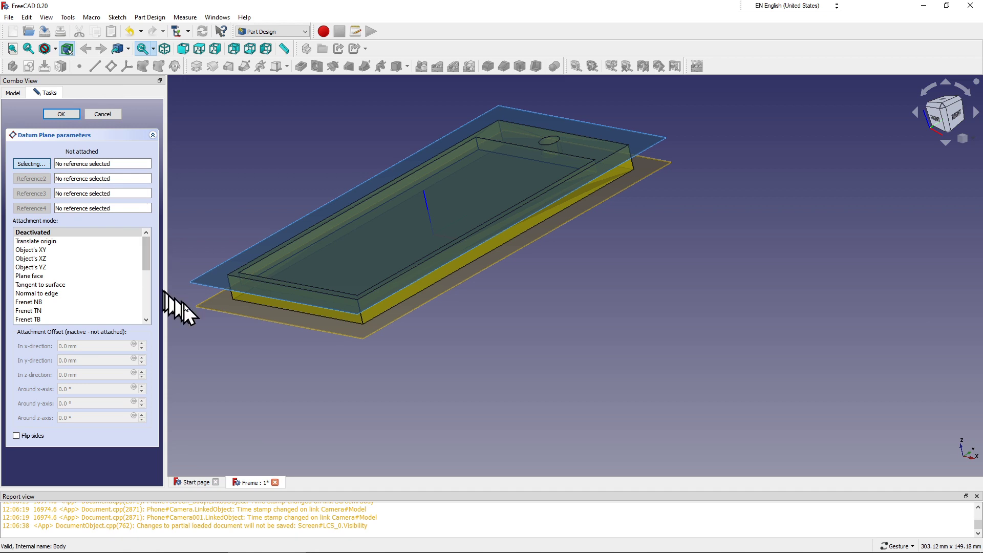
left_click(213, 287)
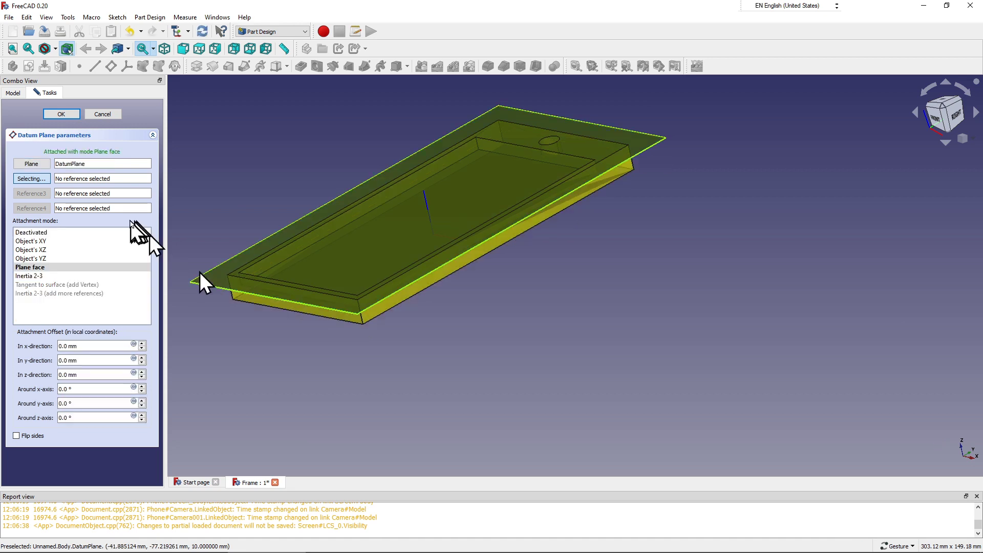
left_click(71, 117)
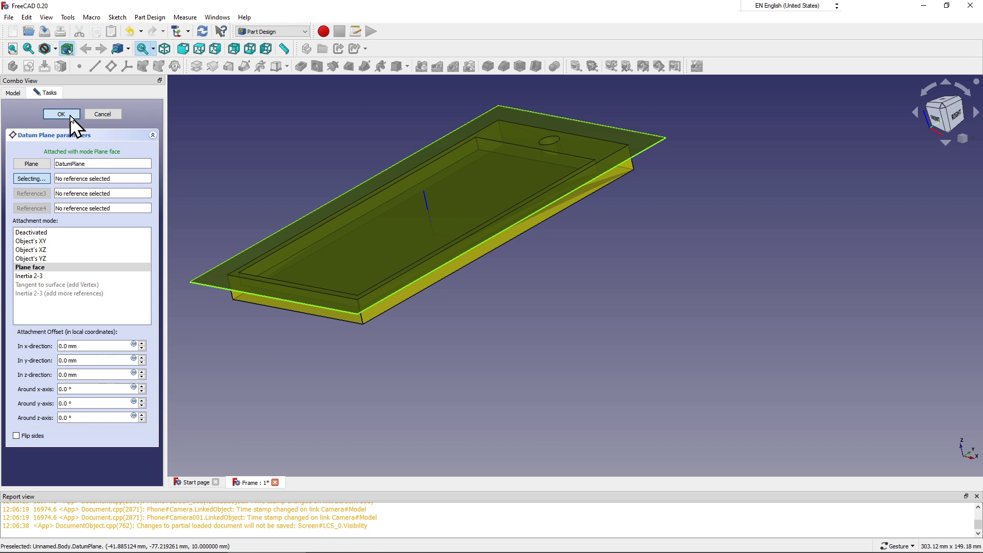
left_click(61, 114)
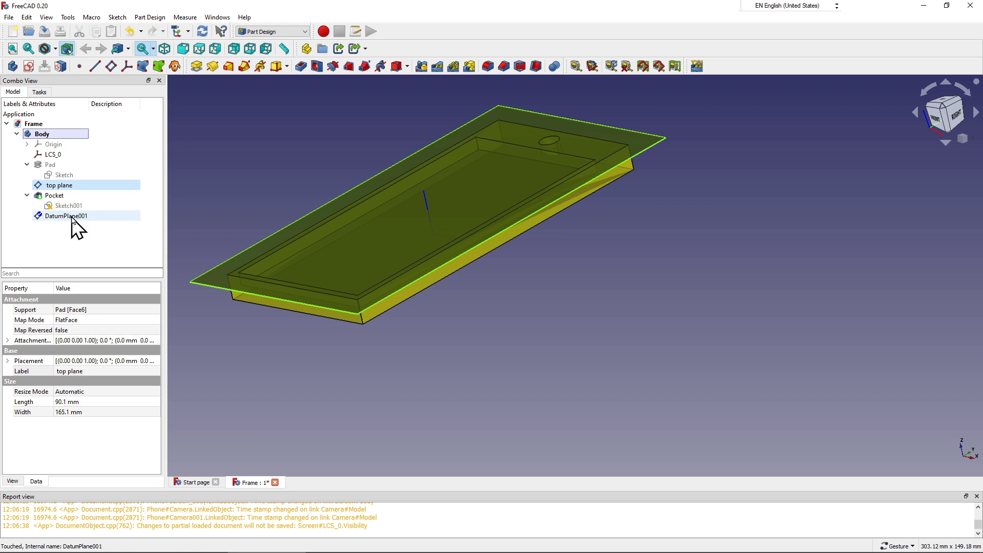
left_click(73, 187)
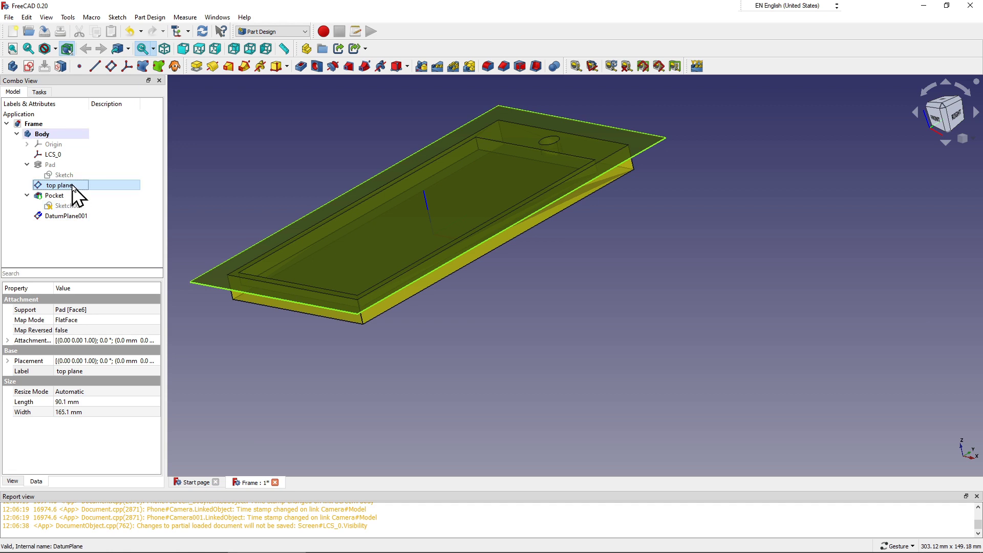
key("space")
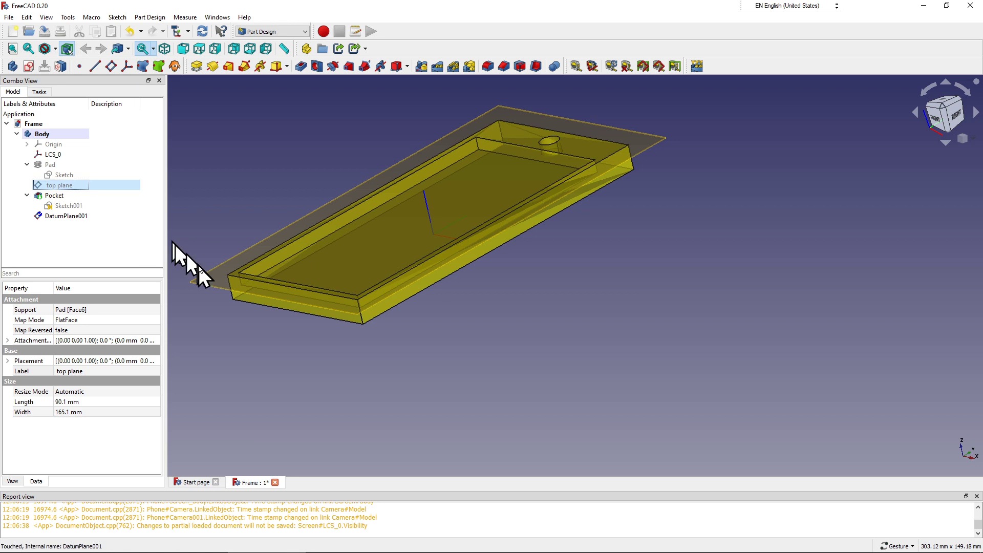
Step: Select DatumPlane001 and orbit the frame to inspect its side and underside
left_click(206, 280)
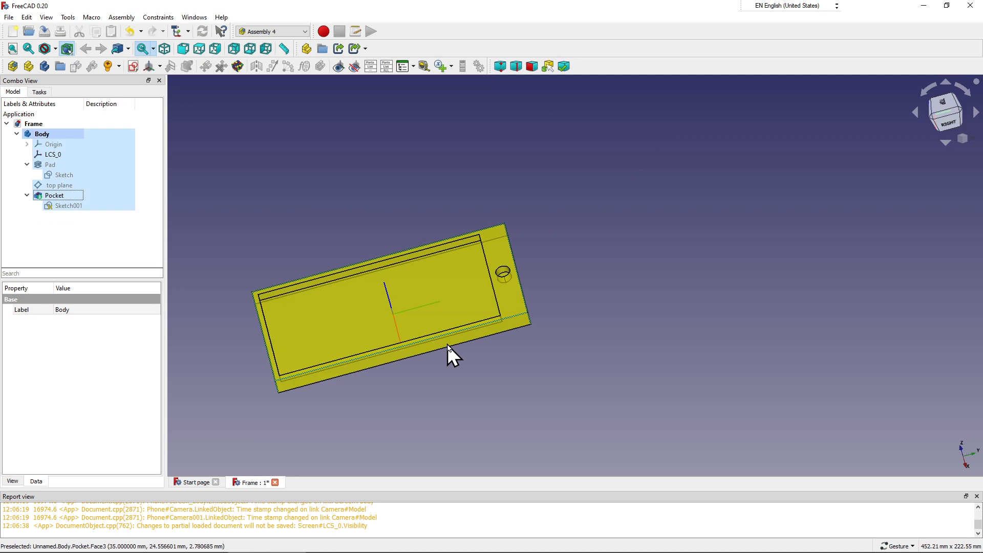
left_click(448, 346)
mouse_move(473, 398)
left_mouse_down()
mouse_move(459, 330)
mouse_move(476, 281)
mouse_move(497, 262)
left_mouse_up()
left_click_drag(507, 252, 506, 254)
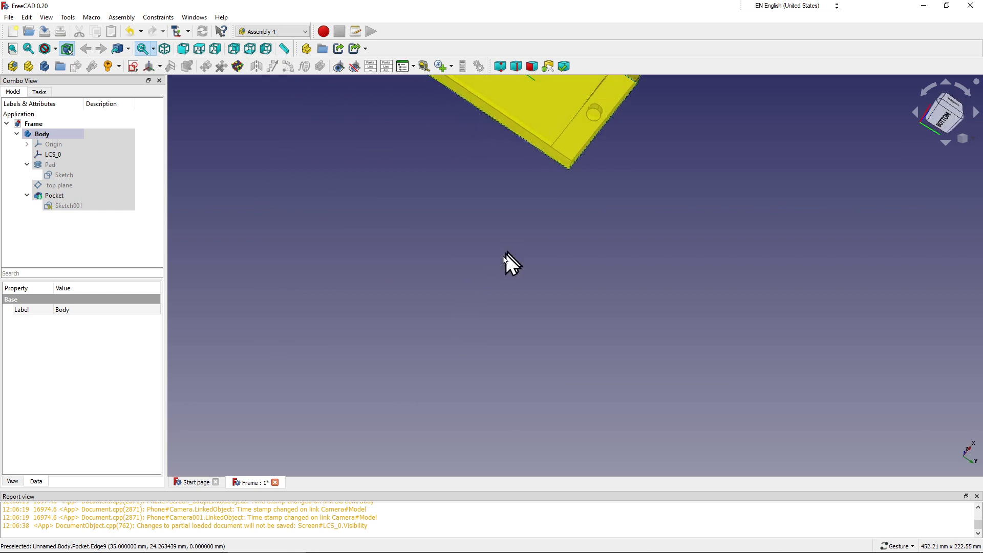
scroll(472, 276, "down", 3)
left_click_drag(548, 199, 559, 153)
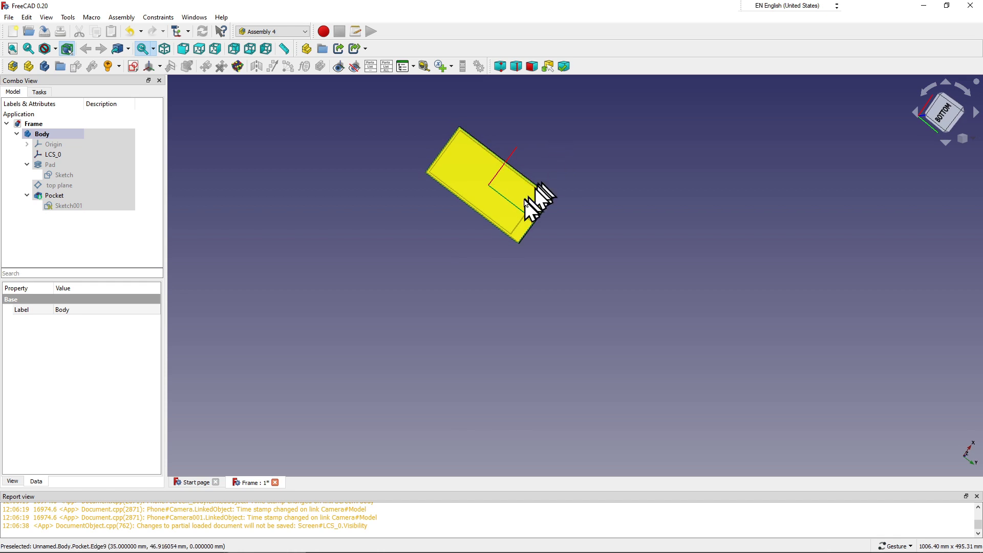
mouse_move(420, 211)
left_mouse_down()
mouse_move(482, 275)
mouse_move(450, 259)
mouse_move(439, 266)
mouse_move(450, 232)
left_mouse_up()
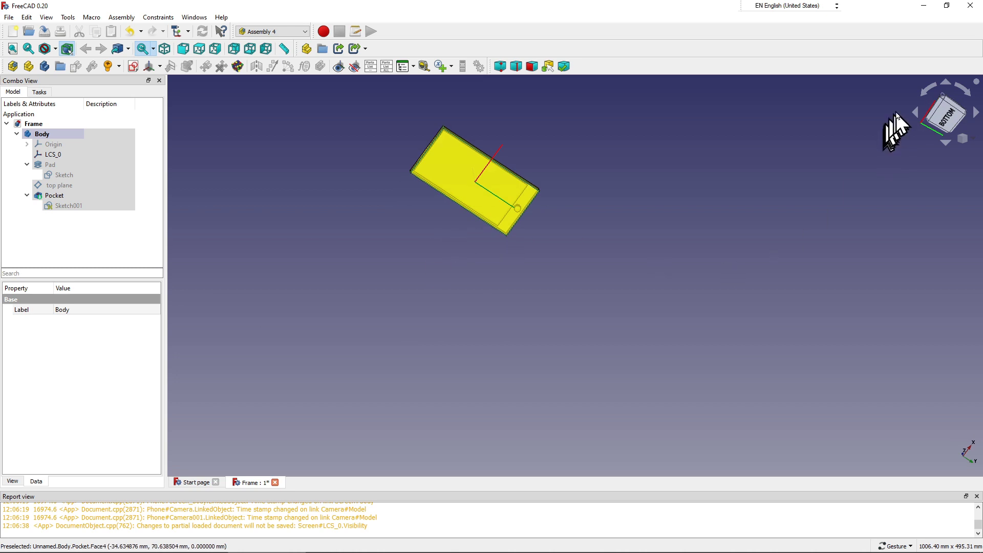
Step: Roll the view upright and look at the frame straight from the bottom
left_click(925, 88)
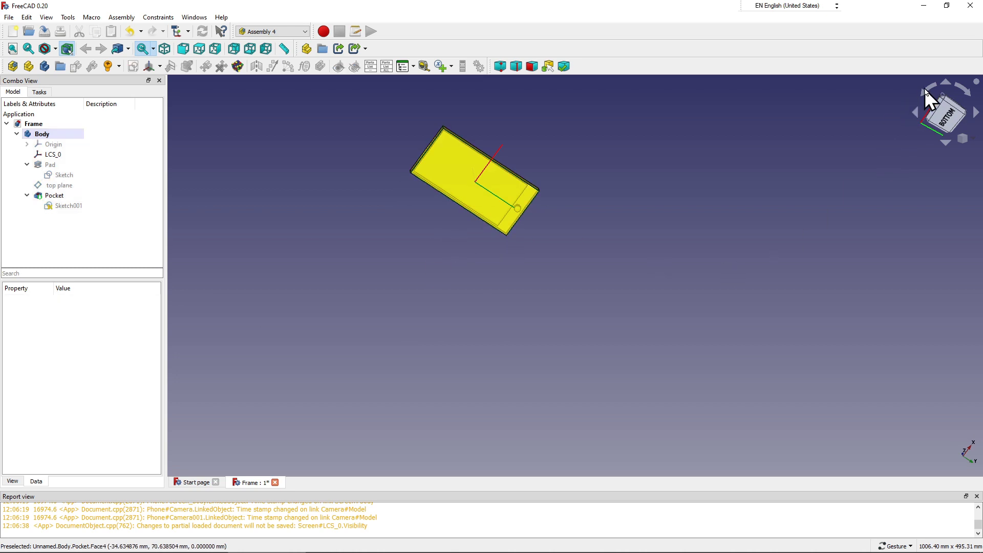
left_click(925, 91)
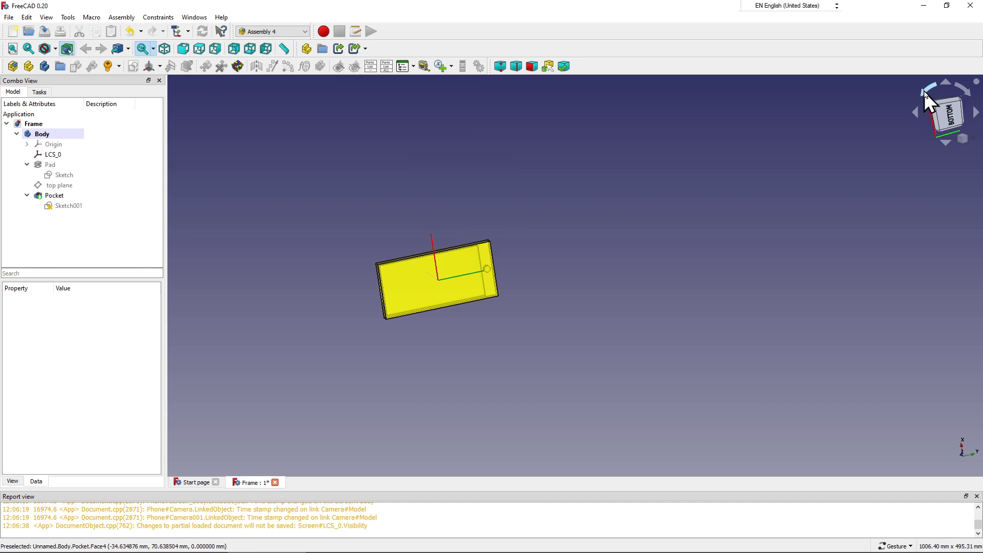
left_click(923, 91)
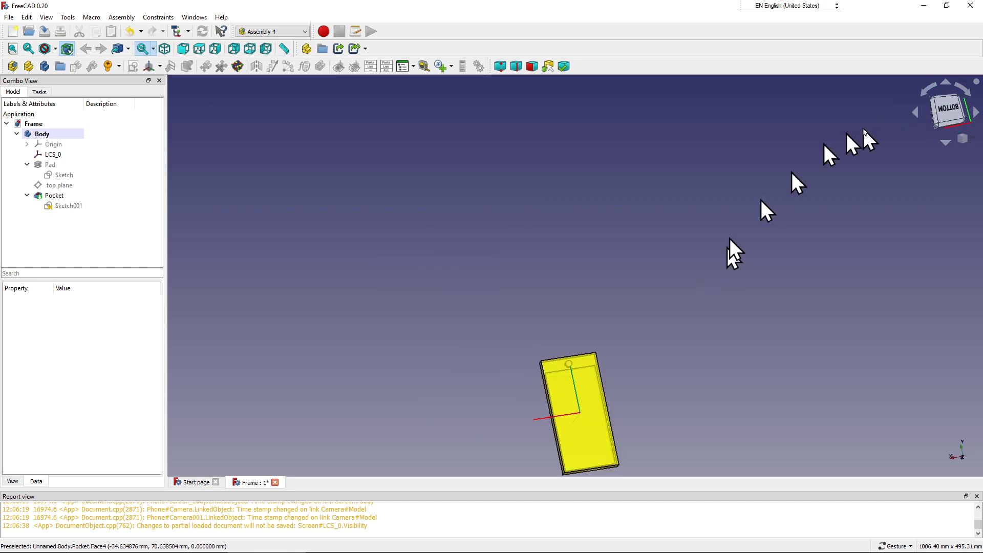
left_click(946, 111)
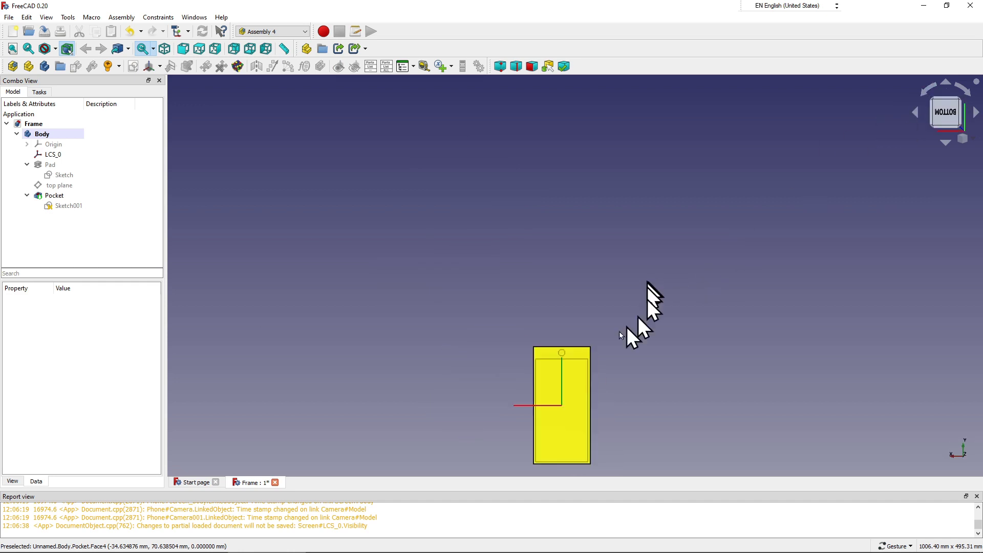
scroll(604, 453, "up", 3)
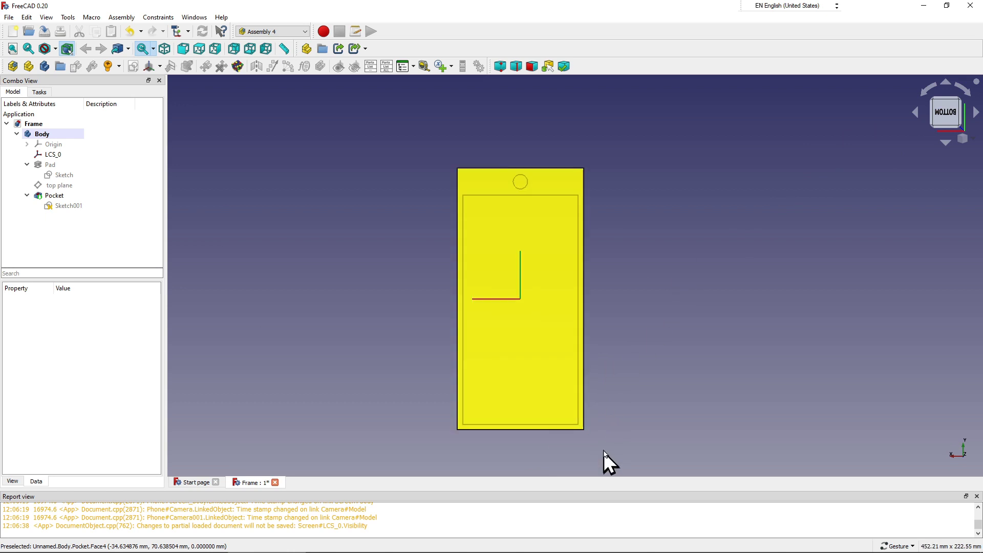
scroll(604, 451, "up", 1)
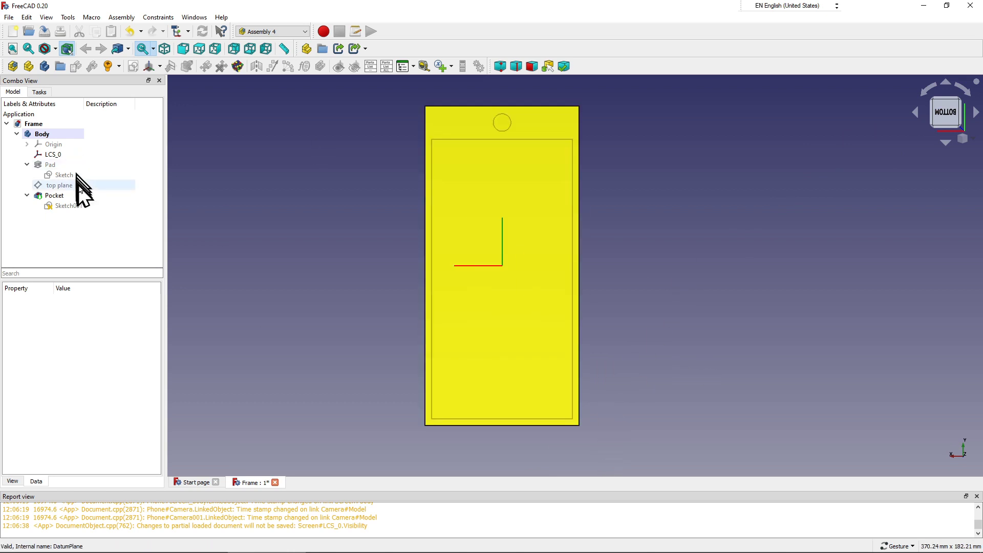
Step: Select the pocketed face and switch to the Part Design workbench
left_click(479, 173)
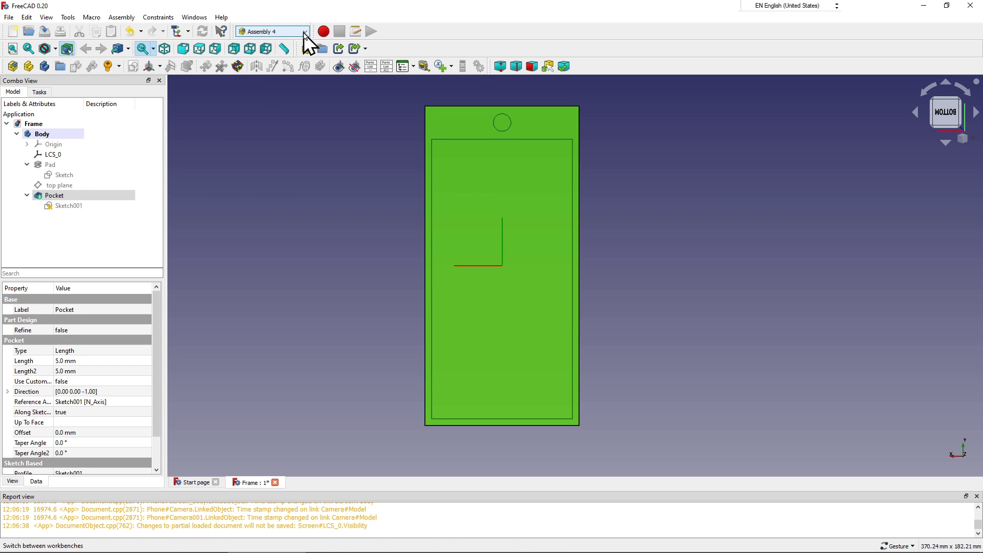
right_click(78, 195)
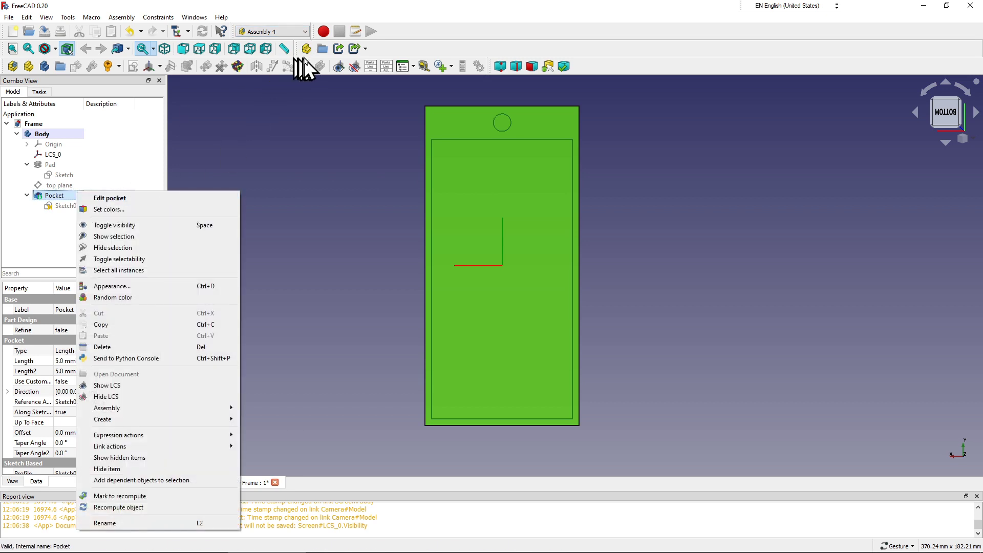
left_click(306, 31)
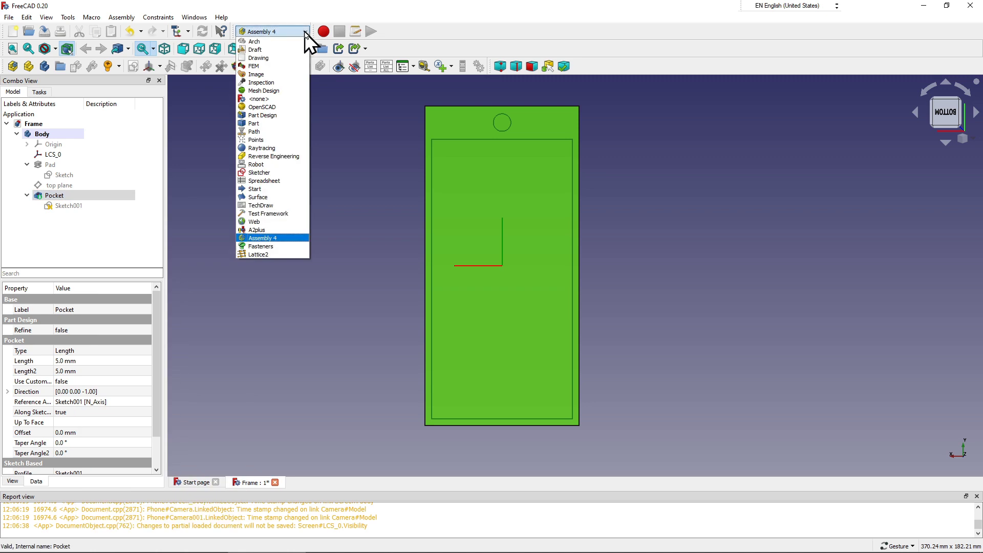
left_click(271, 114)
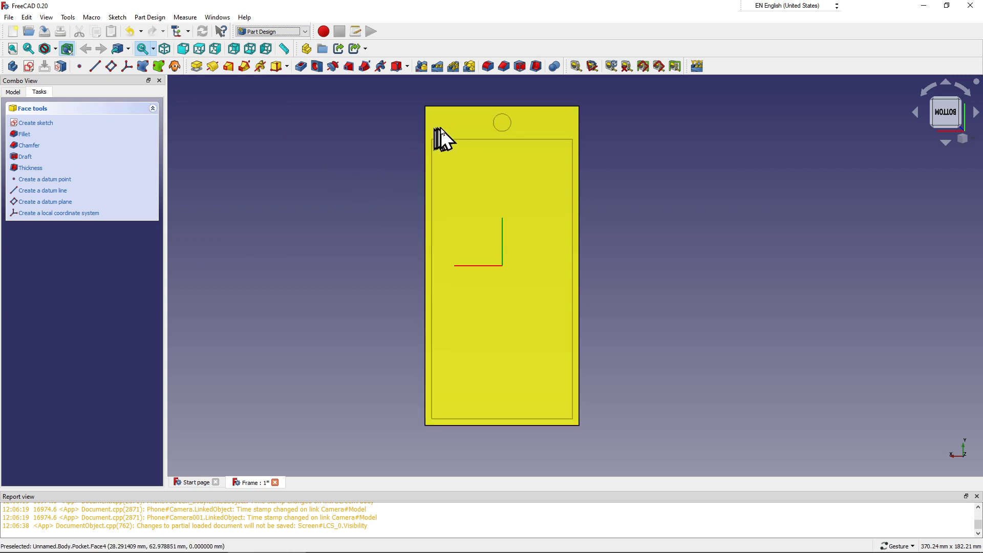
Step: Create a new datum plane on the frame's selected face
left_click(441, 131)
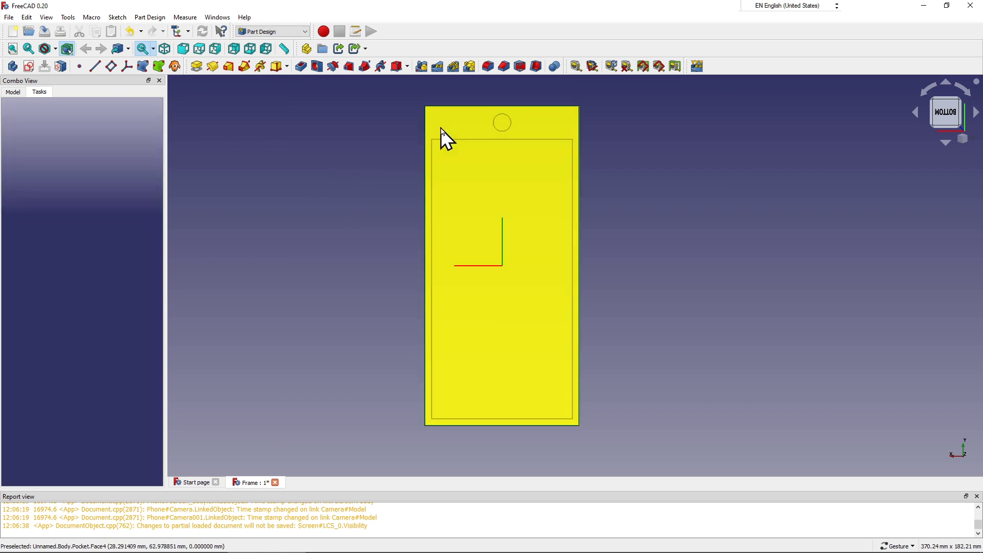
left_click(111, 66)
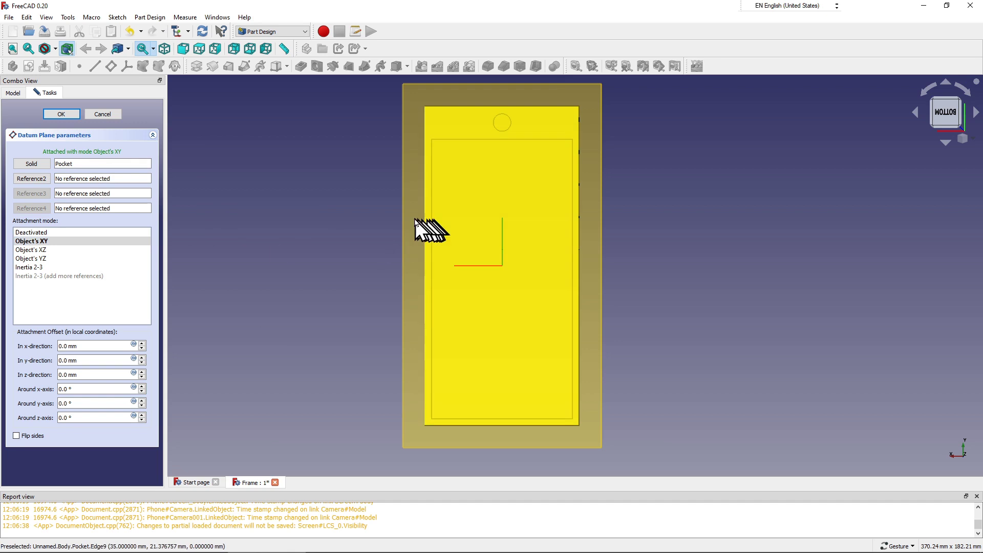
left_click(72, 114)
mouse_move(384, 327)
left_mouse_down()
mouse_move(566, 263)
mouse_move(486, 270)
mouse_move(411, 306)
mouse_move(414, 323)
left_mouse_up()
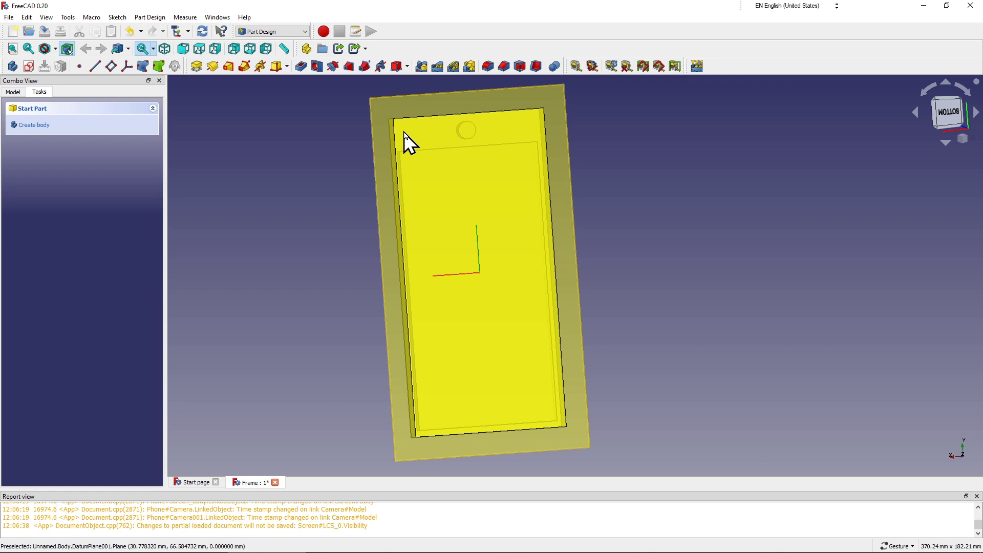
Step: Create a new sketch on DatumPlane001
left_click(28, 67)
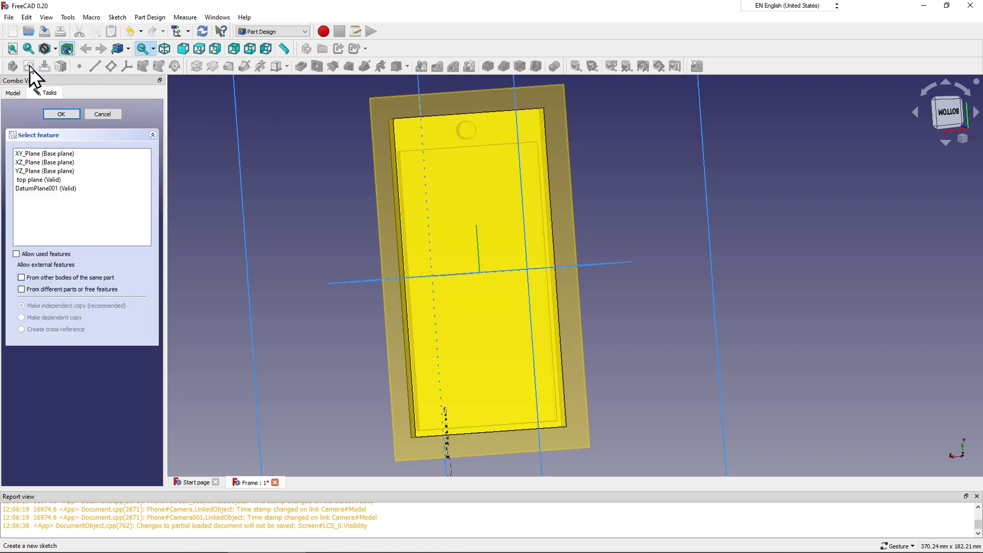
left_click(61, 189)
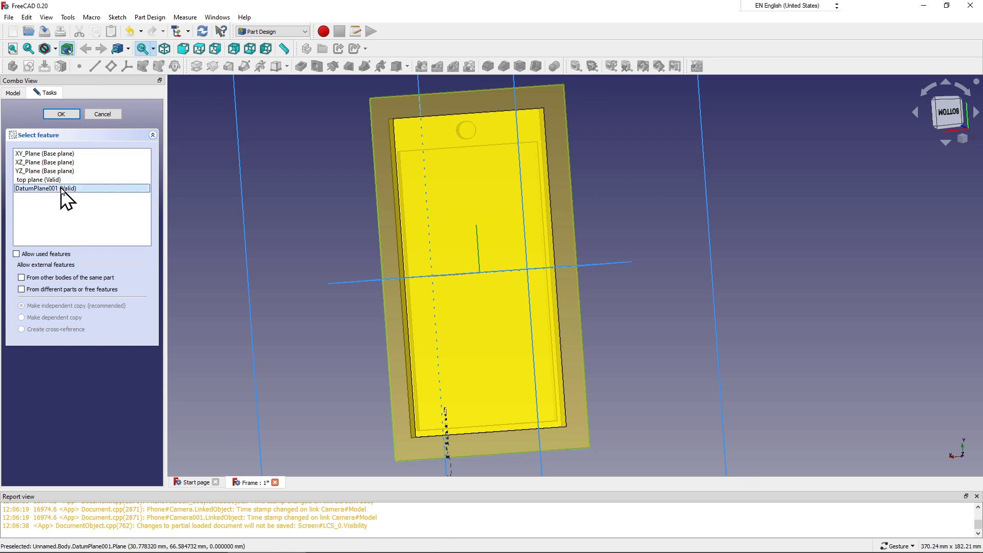
double_click(64, 191)
scroll(199, 195, "down", 3)
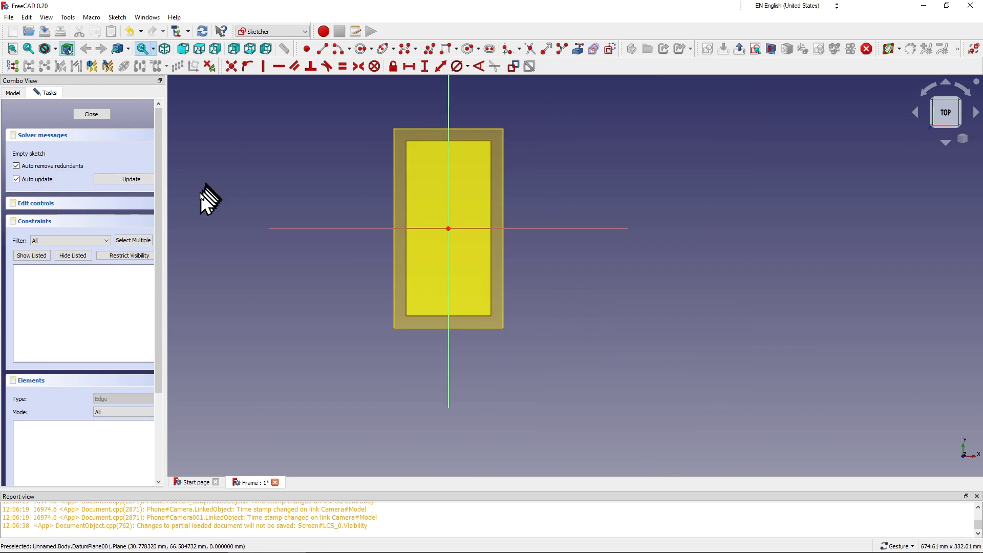
scroll(200, 192, "down", 1)
scroll(391, 137, "up", 3)
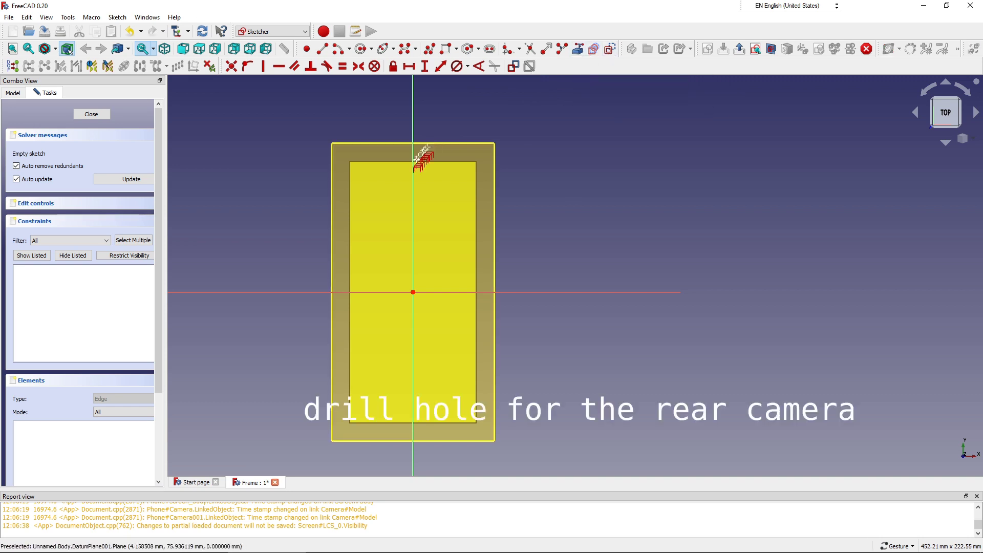
Step: Link the pocket's inner rectangle top, left, right and bottom edges as external geometry
left_click(416, 162)
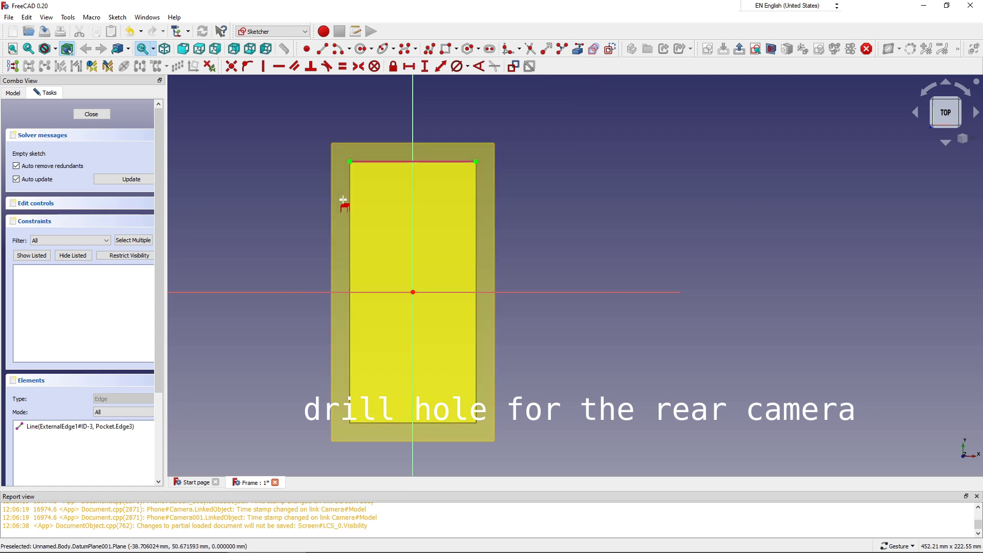
left_click(351, 213)
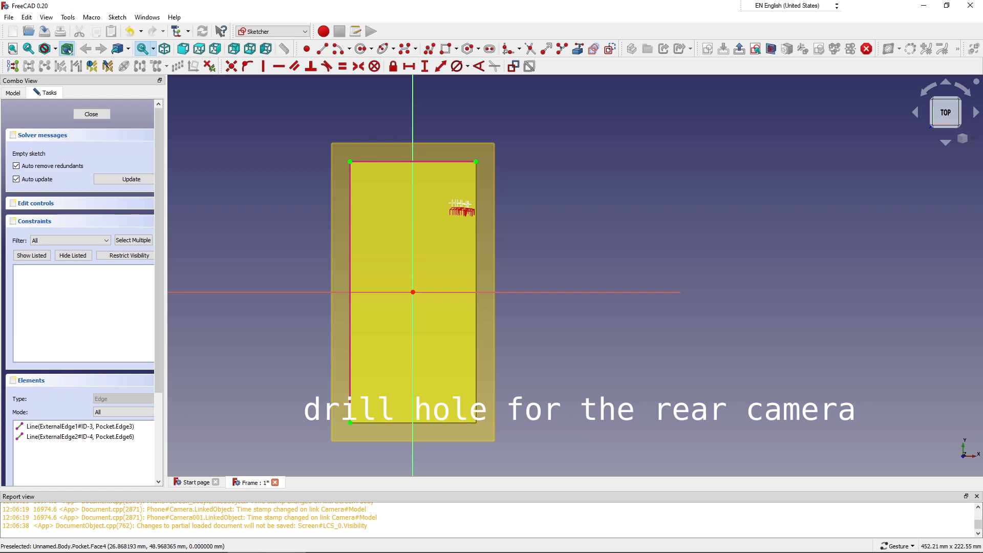
left_click(478, 210)
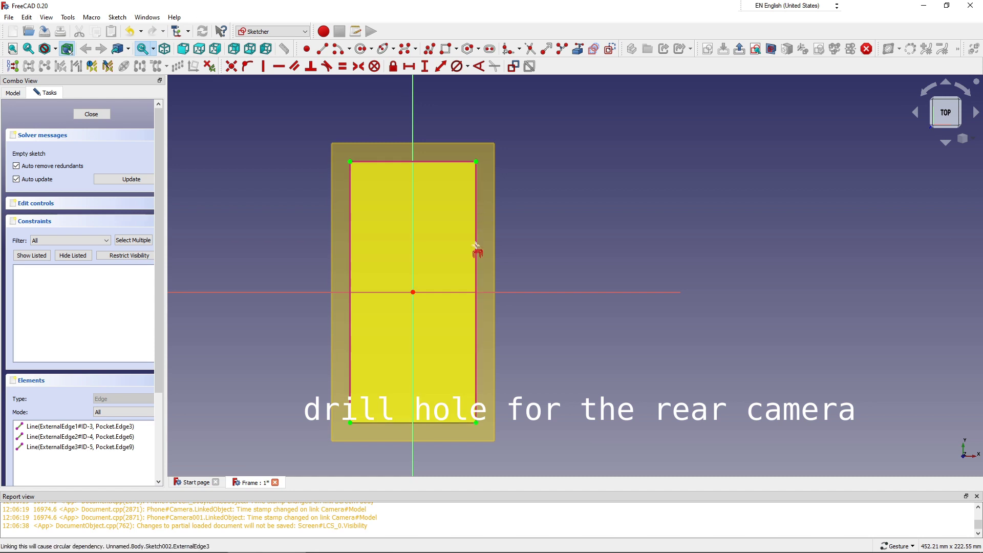
left_click(396, 422)
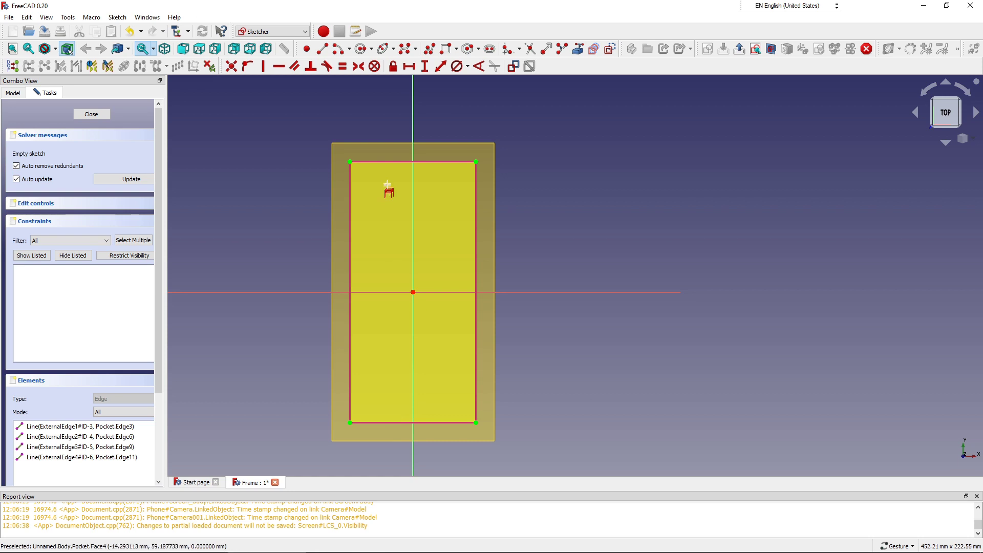
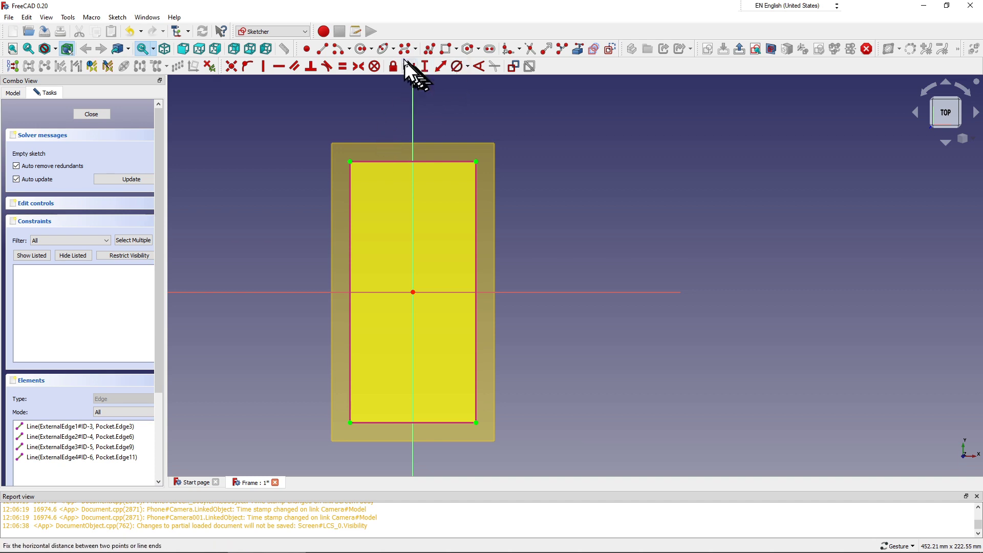
Step: Draw a circle near the rectangle's top-left corner and constrain its diameter to 8 mm
left_click(359, 51)
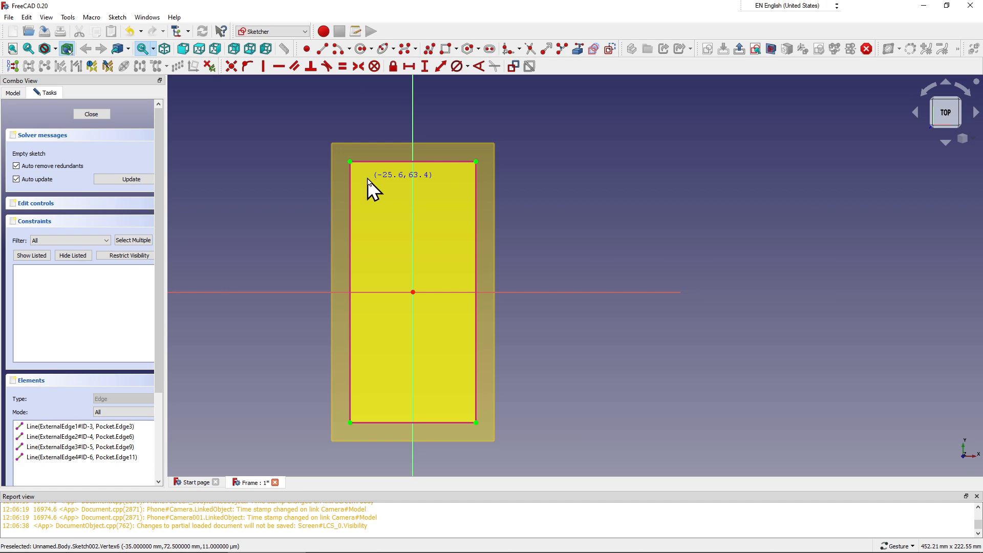
left_click(367, 177)
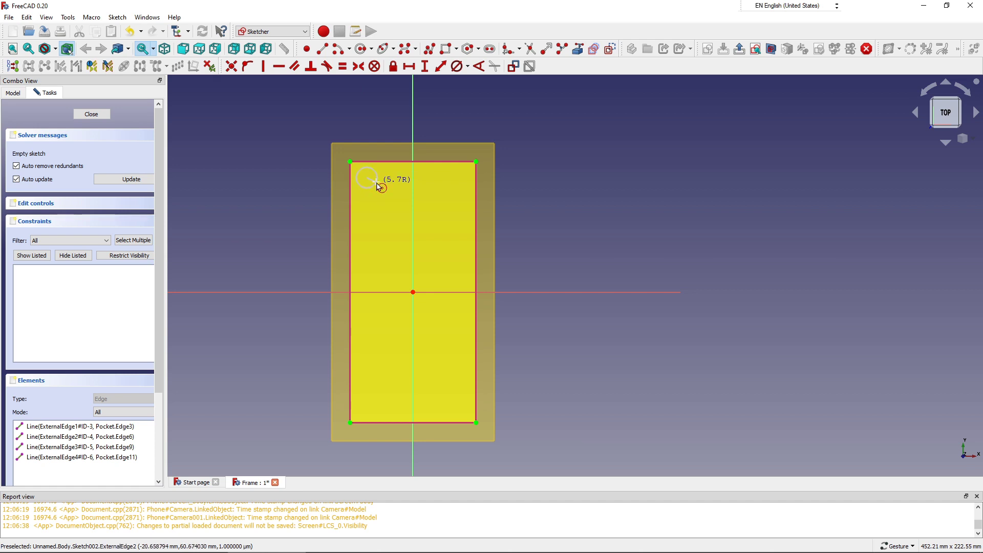
left_click(377, 184)
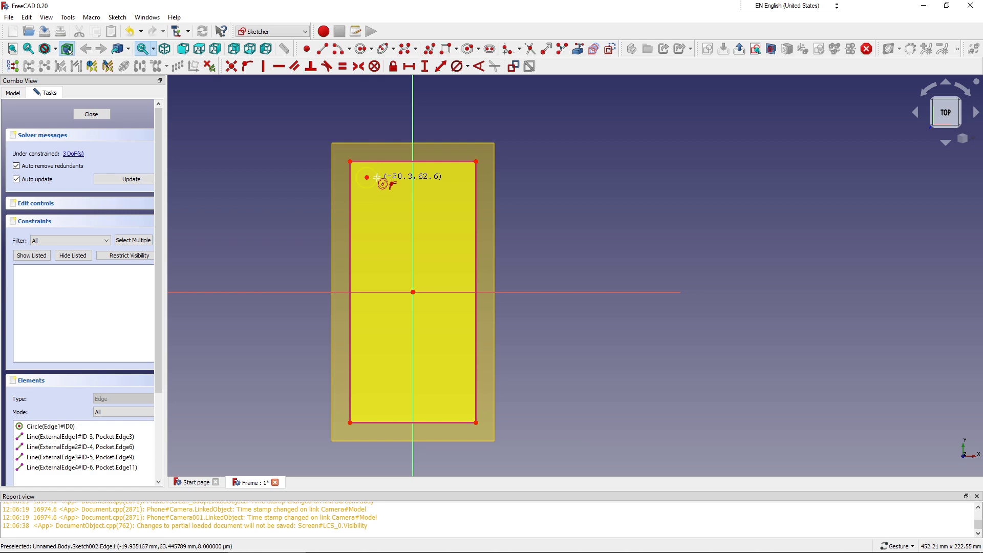
left_click(456, 67)
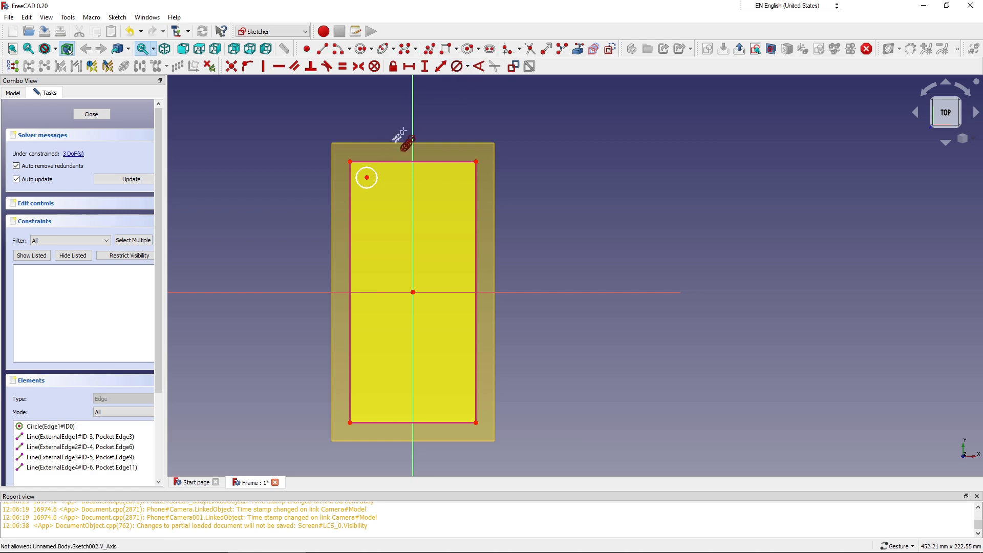
left_click(377, 179)
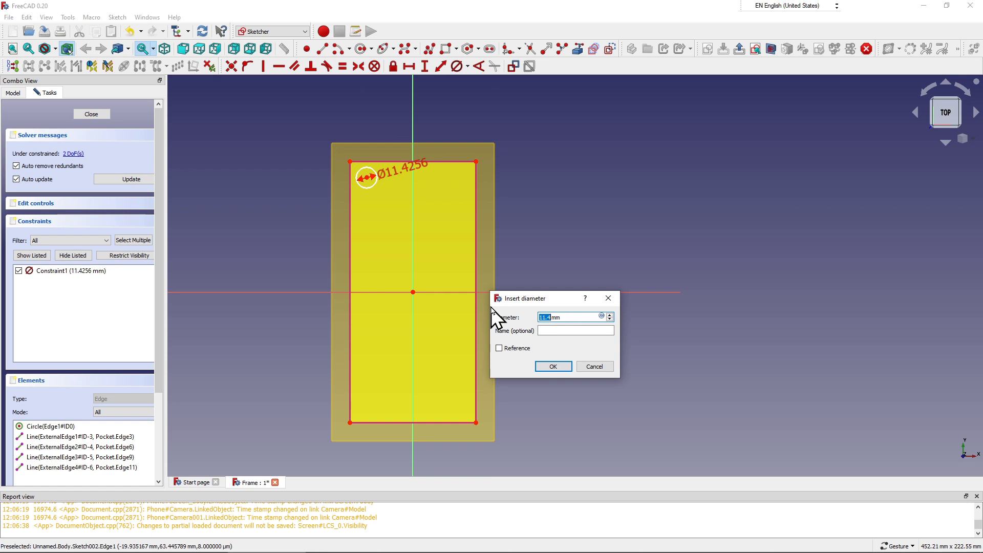
left_click(550, 365)
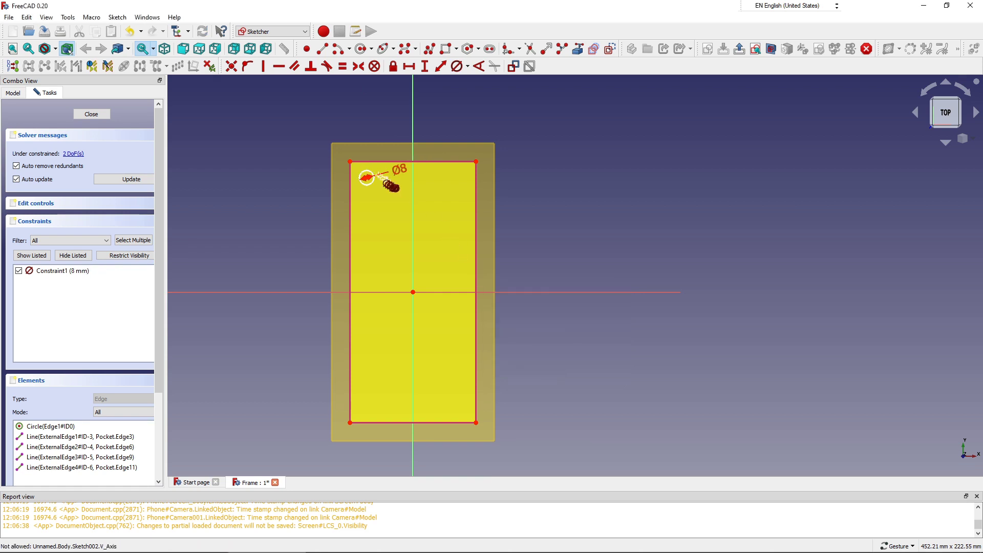
Step: Constrain the circle centre 10 mm vertically from the rectangle's top-left corner
scroll(388, 183, "up", 2)
scroll(379, 175, "up", 3)
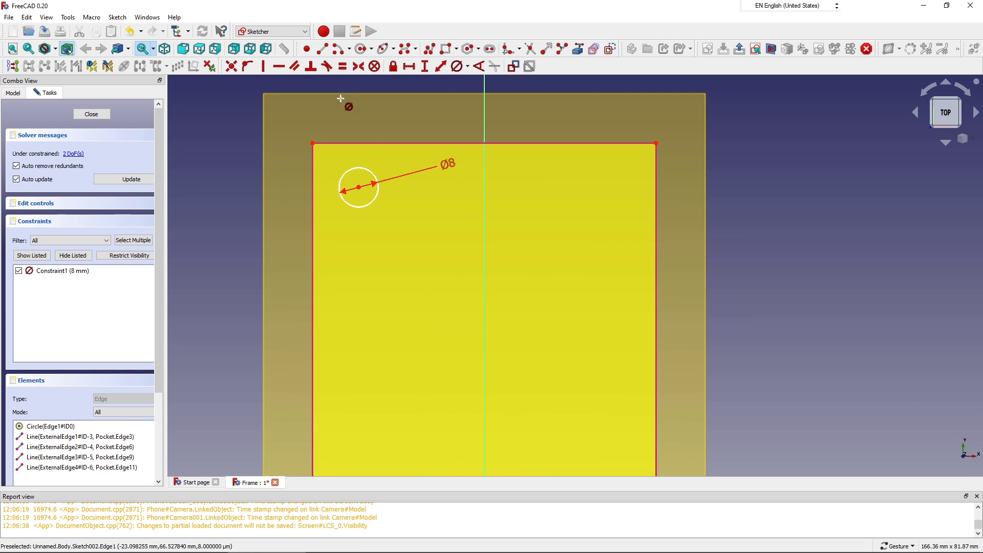
left_click(425, 67)
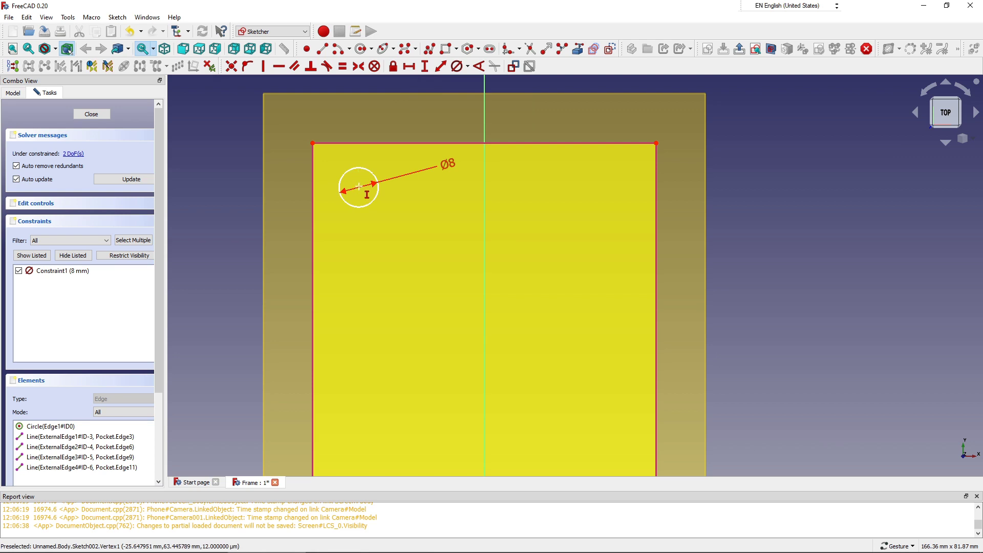
left_click(359, 185)
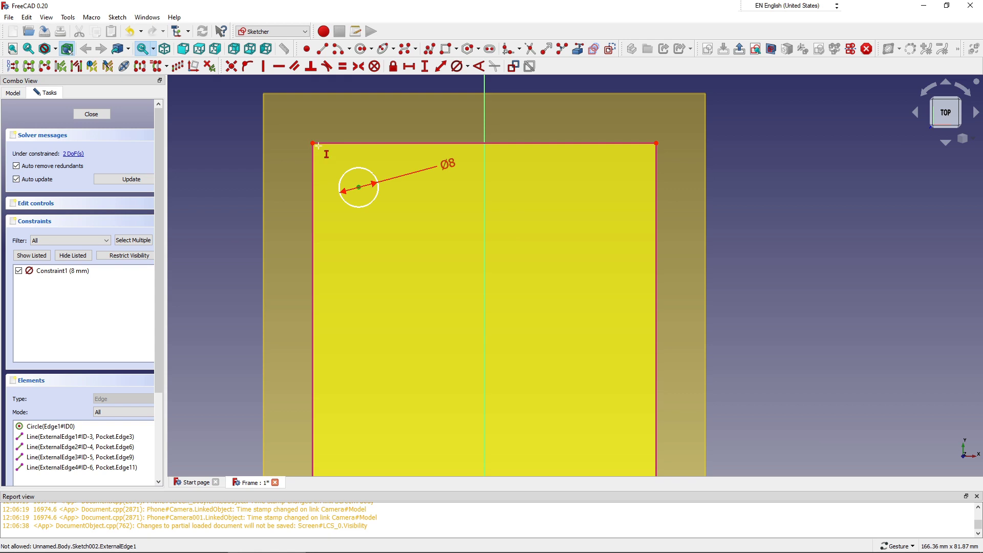
left_click(313, 143)
type("1")
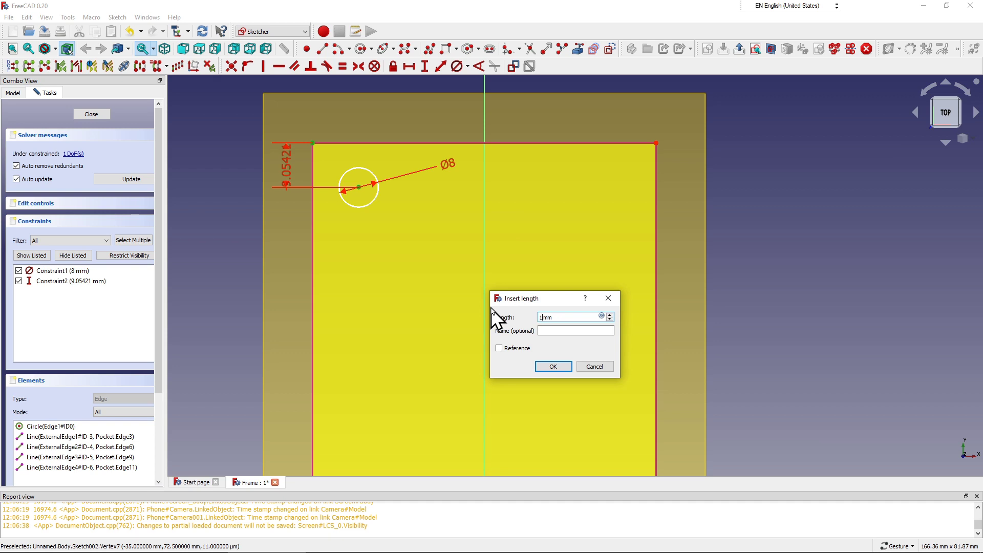
type("0")
left_click(554, 367)
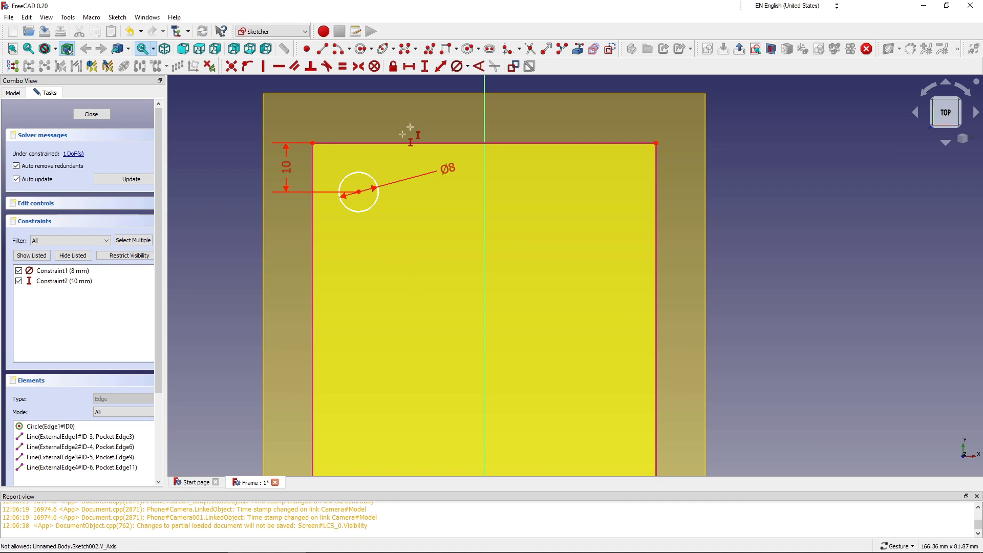
Step: Constrain the circle centre 10 mm horizontally from the corner and close the sketch
left_click(410, 66)
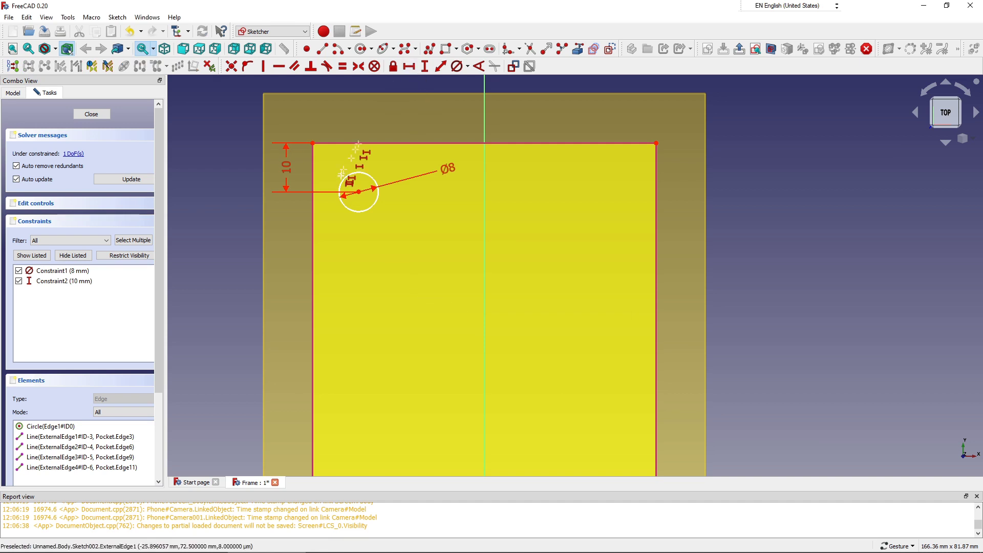
left_click(358, 192)
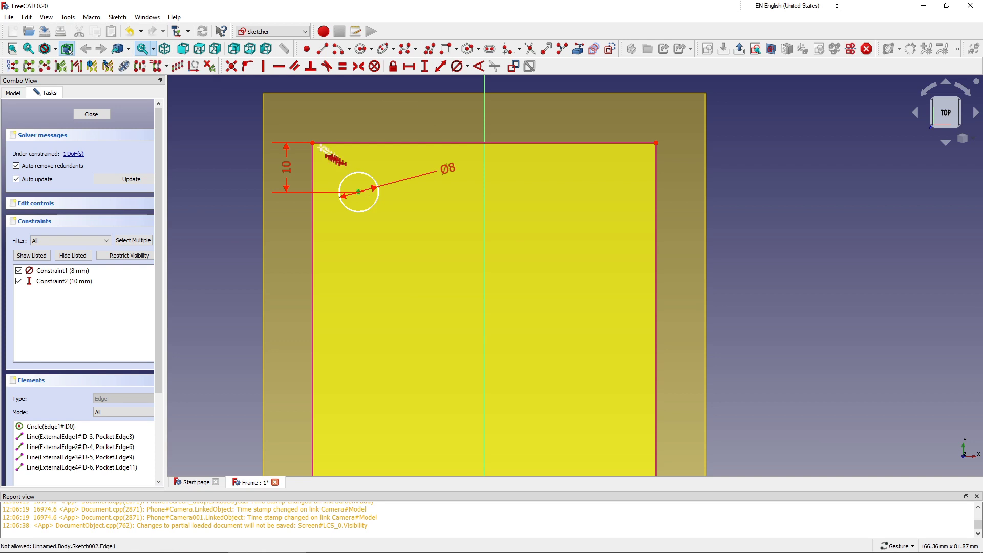
left_click(313, 142)
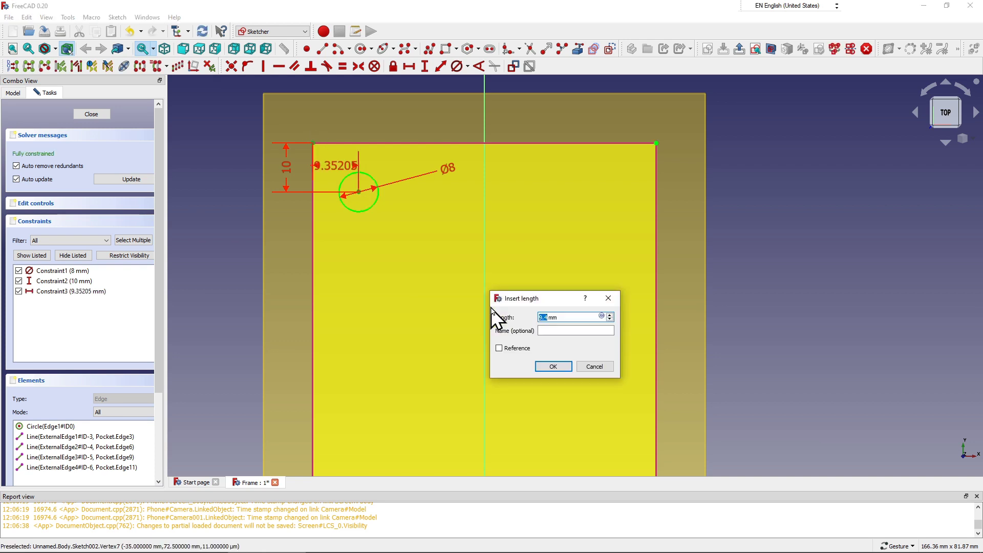
double_click(542, 317)
type("10")
left_click(559, 365)
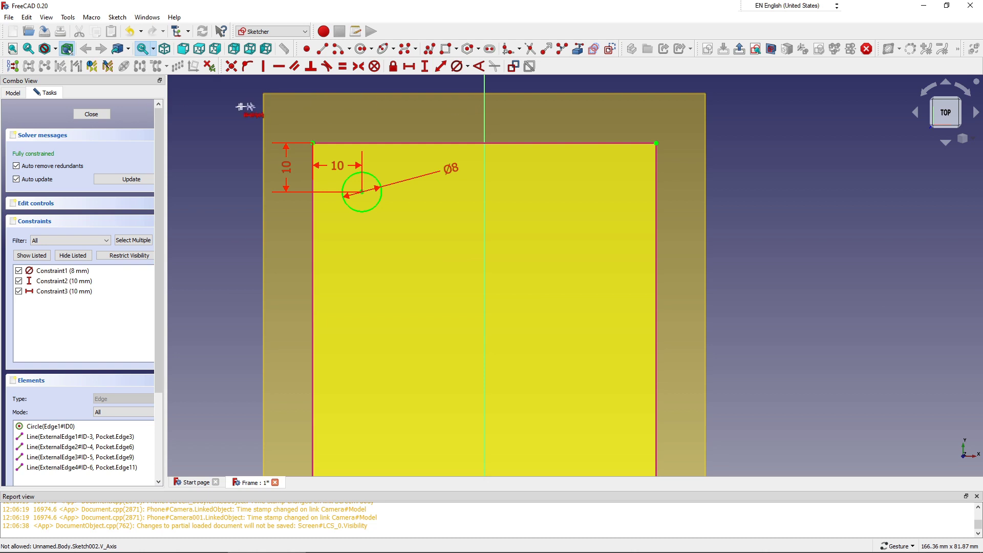
left_click(98, 115)
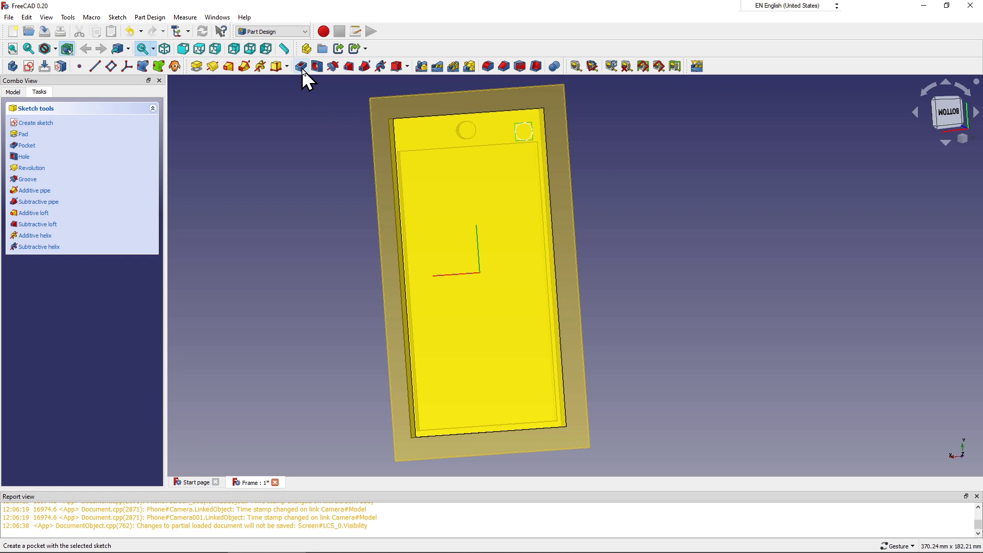
Step: Pocket the 8 mm circle sketch 5 mm deep into the frame body
left_click(302, 69)
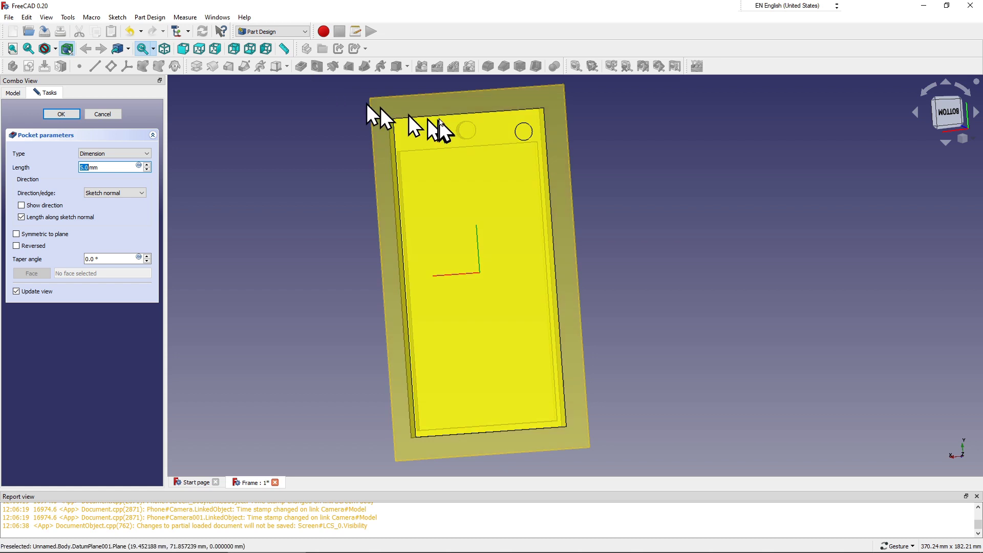
left_click(523, 140)
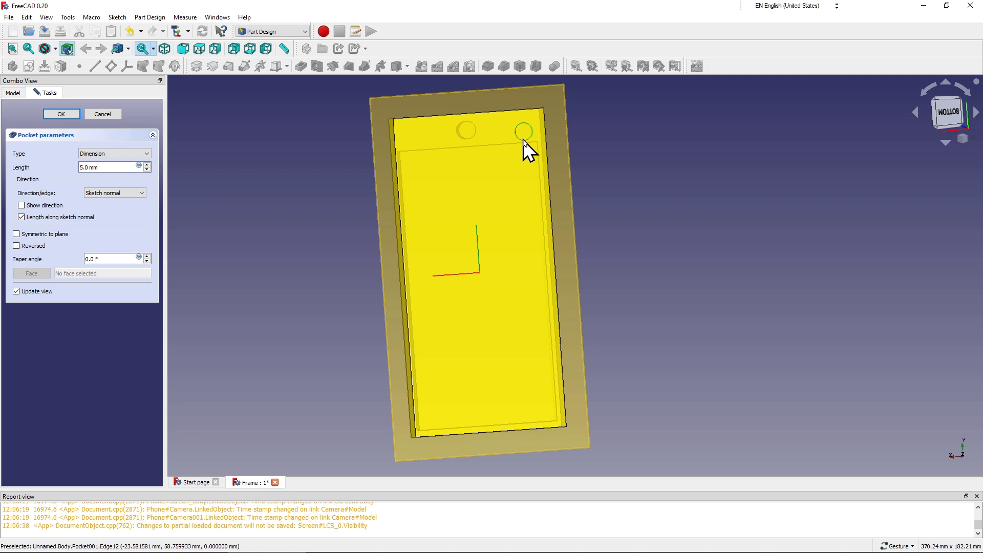
left_click(75, 115)
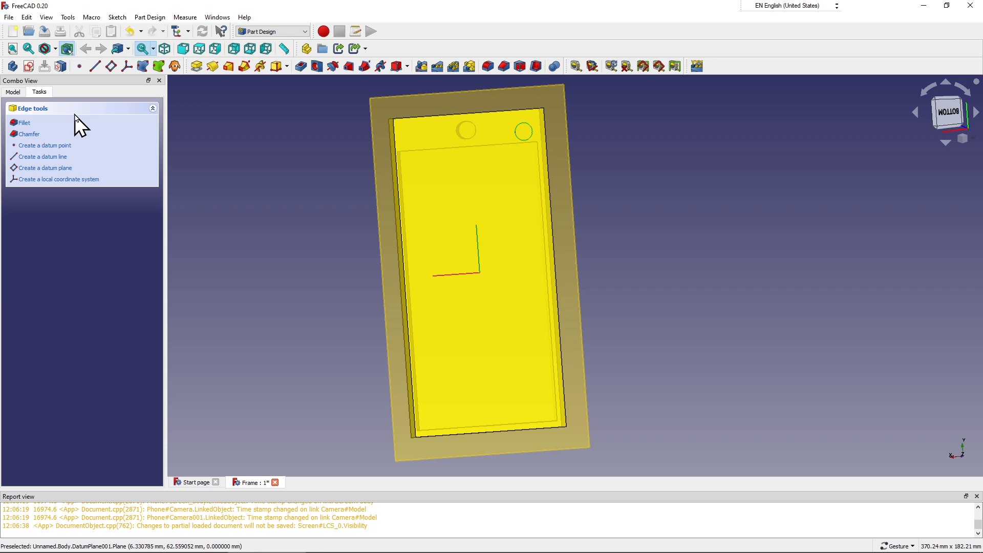
Step: Reverse the 5 mm pocket's direction and orbit the view to check the hole
left_click_drag(391, 158, 559, 189)
mouse_move(615, 207)
left_mouse_down()
mouse_move(546, 201)
mouse_move(420, 217)
left_mouse_up()
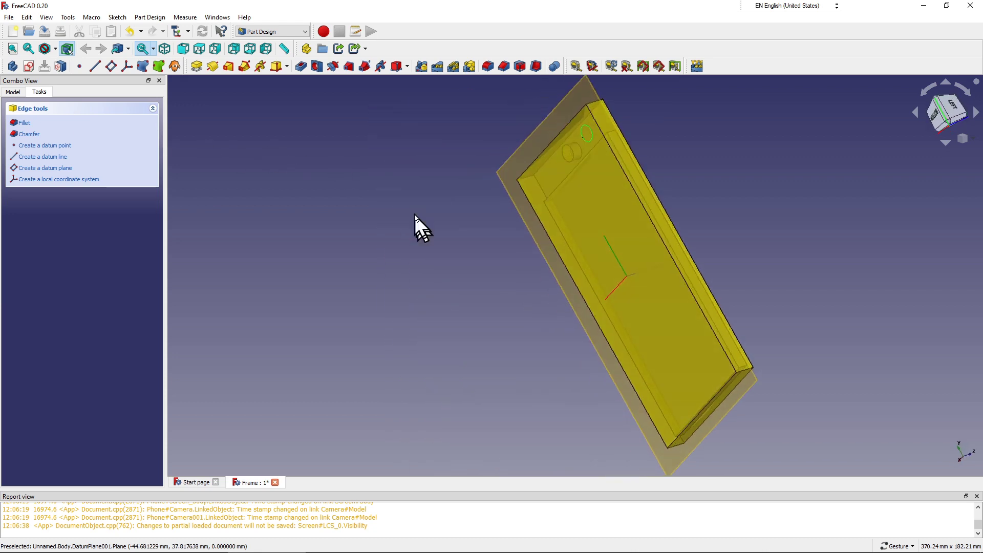
left_click(301, 68)
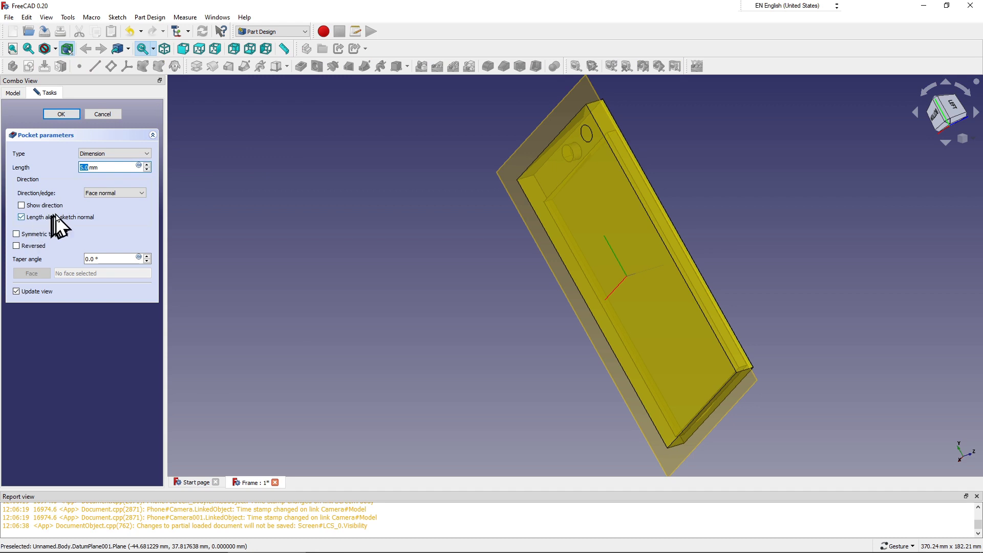
left_click(17, 246)
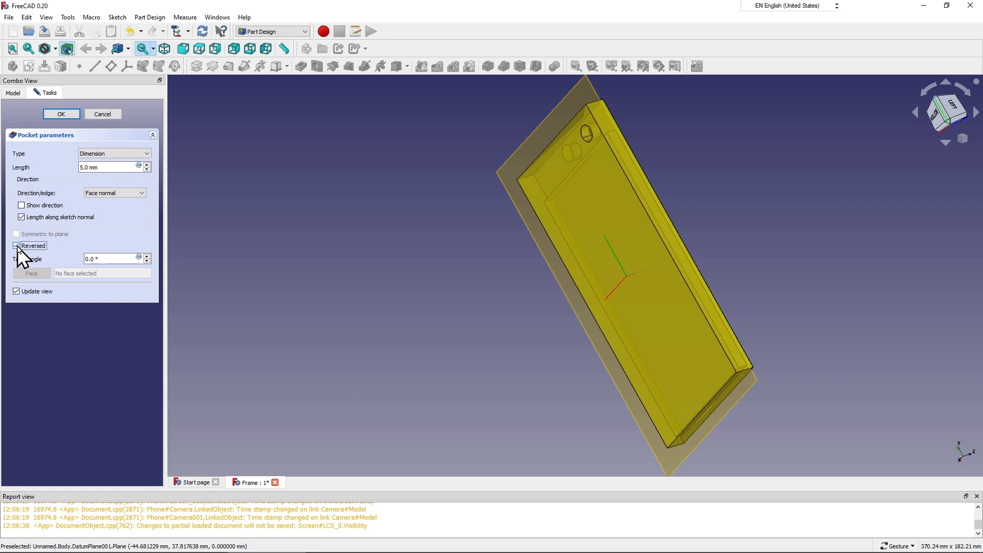
mouse_move(339, 205)
left_mouse_down()
mouse_move(453, 195)
mouse_move(430, 193)
mouse_move(439, 175)
mouse_move(462, 177)
left_mouse_up()
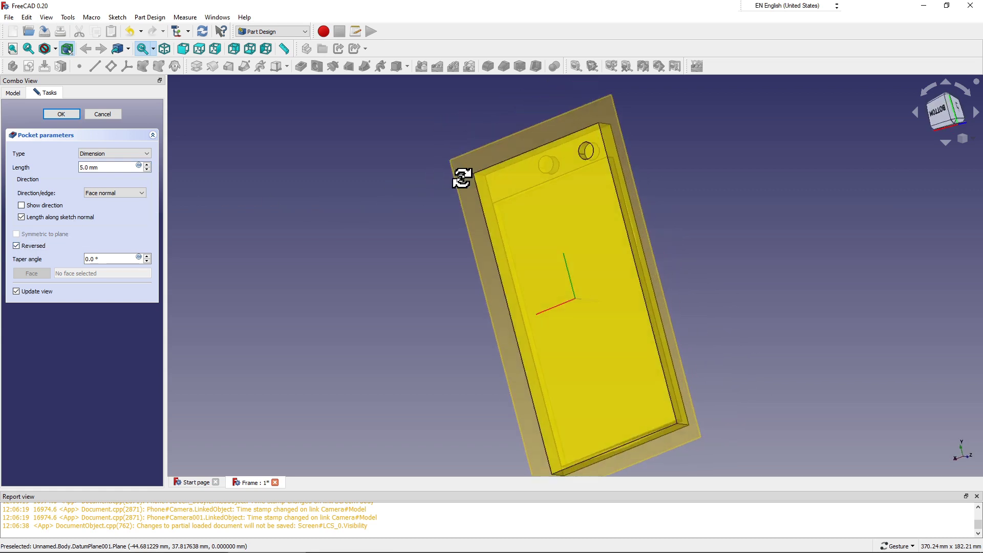
Step: Confirm the reversed pocket and inspect DatumPlane001's settings from the model tree
left_click(53, 111)
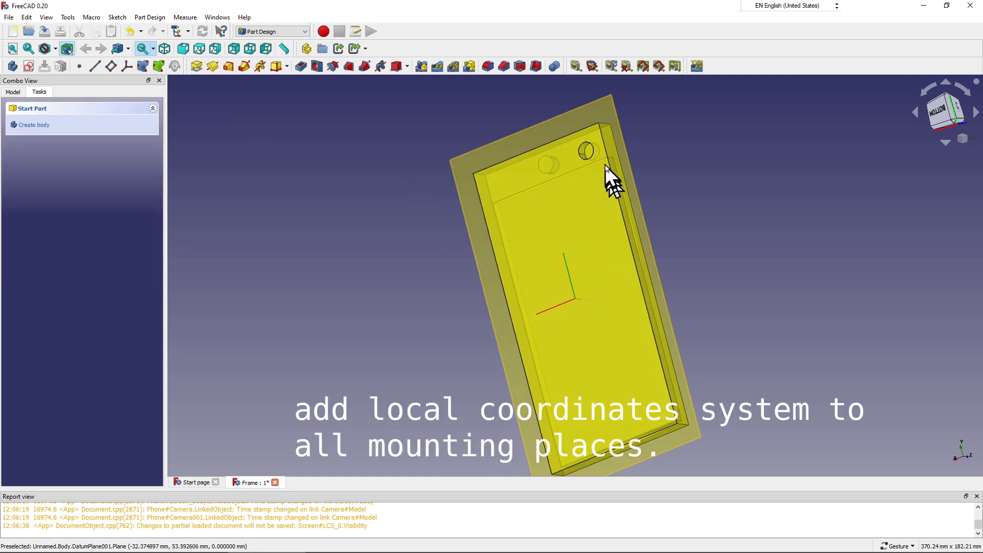
scroll(596, 157, "up", 2)
scroll(594, 155, "up", 1)
scroll(589, 154, "down", 2)
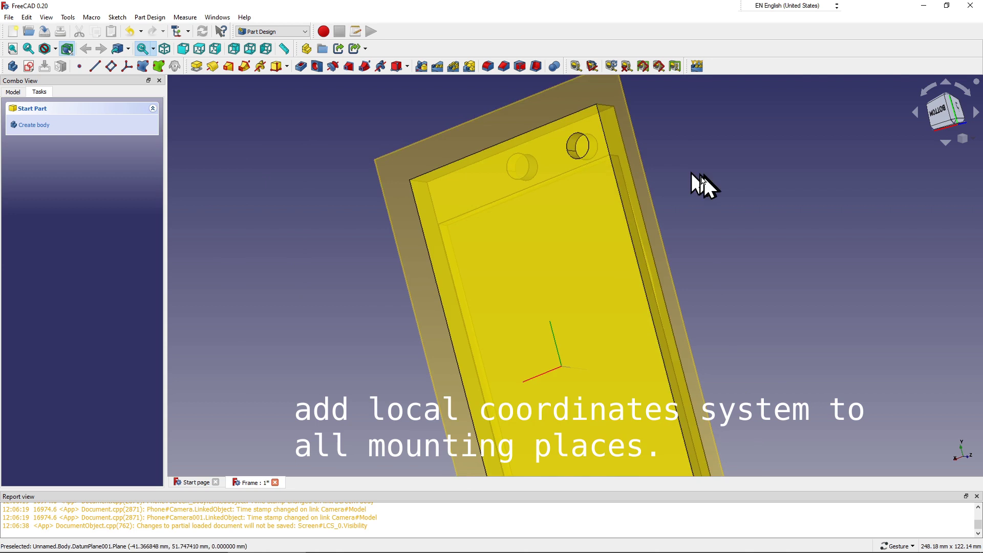
mouse_move(702, 176)
left_mouse_down()
mouse_move(625, 179)
mouse_move(413, 251)
left_mouse_up()
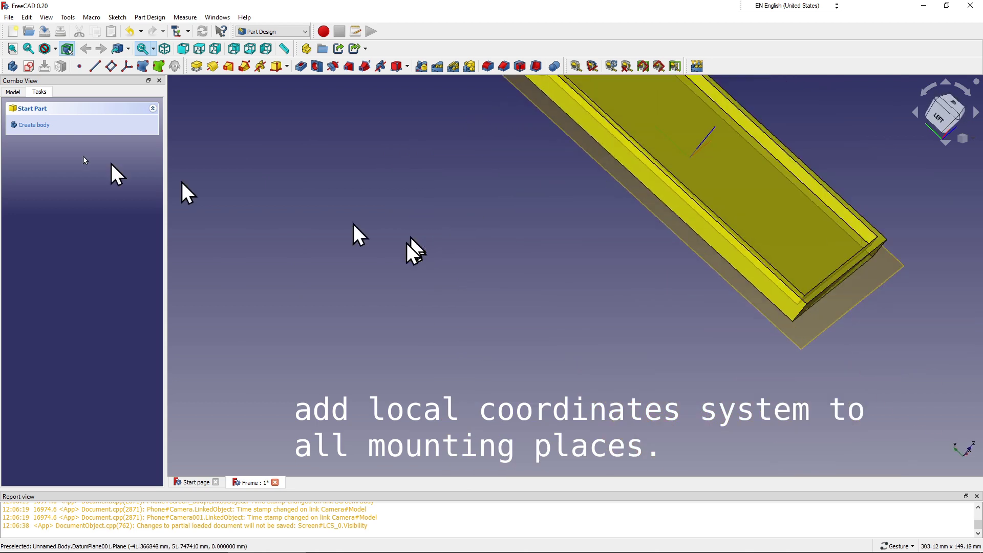
left_click(18, 95)
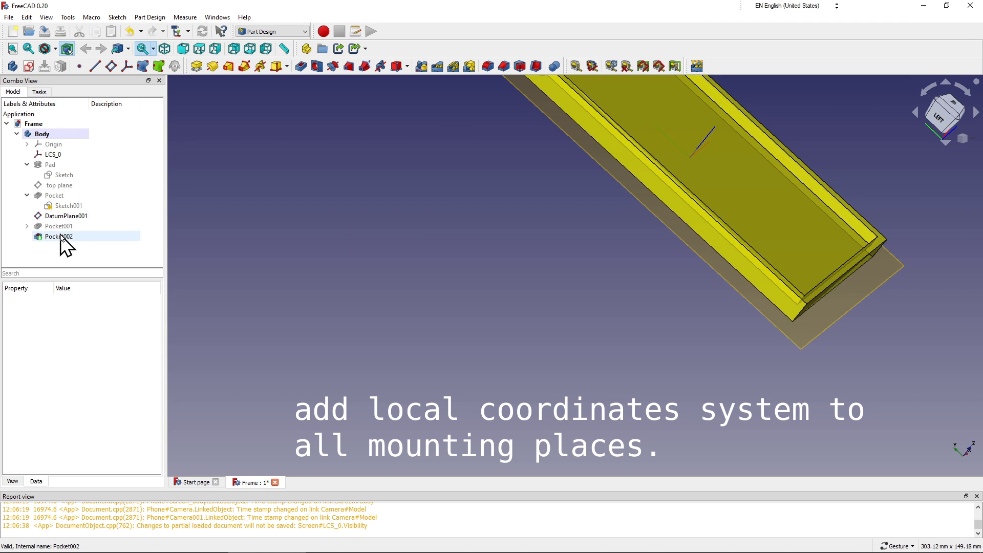
left_click(57, 217)
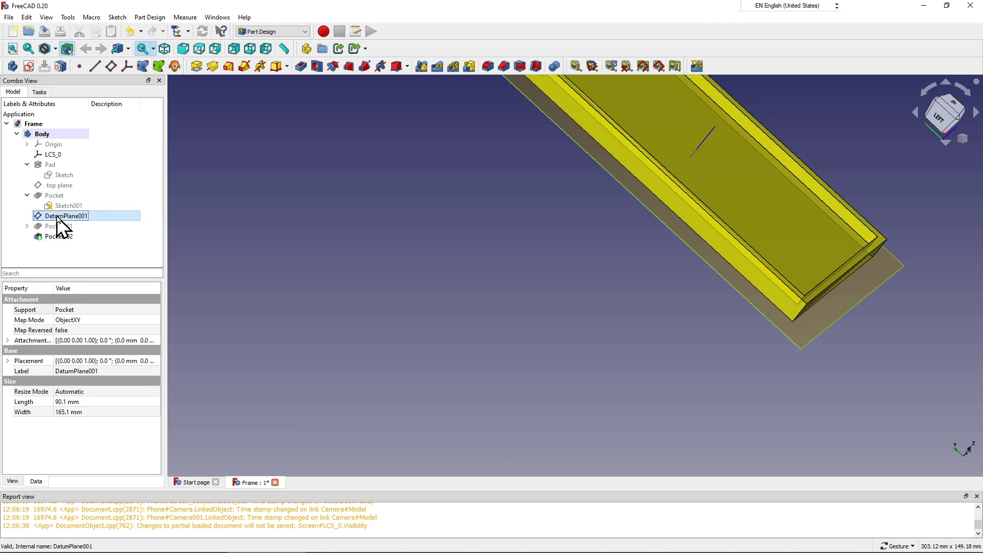
double_click(58, 218)
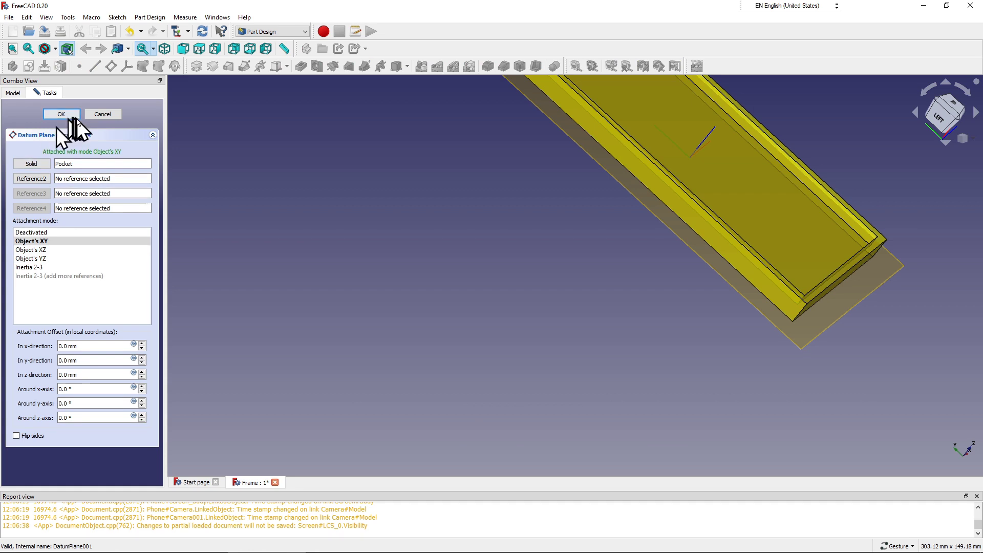
left_click(101, 116)
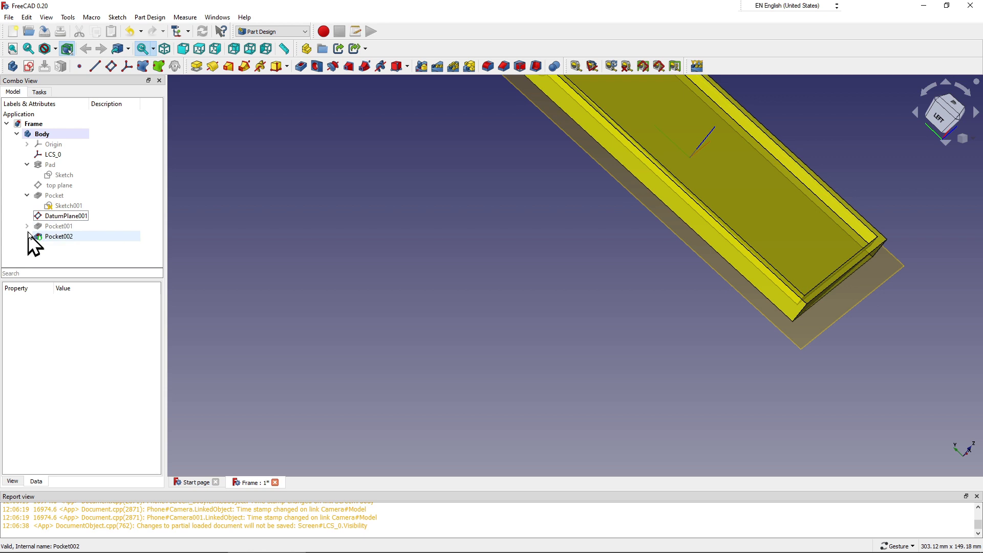
Step: Expand Pocket001, rename DatumPlane001 to 'bot Plane', and hide it
left_click(27, 226)
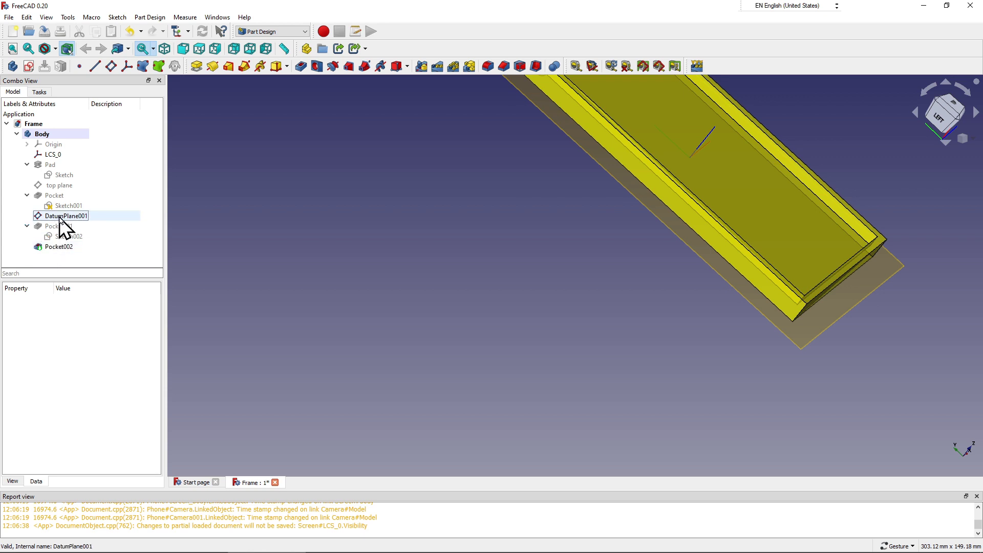
left_click(60, 220)
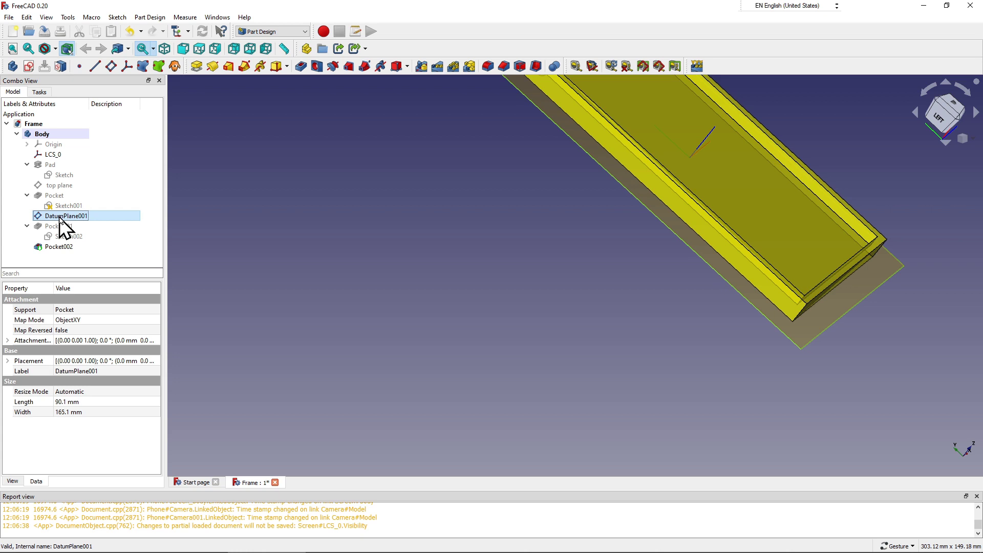
left_click(95, 371)
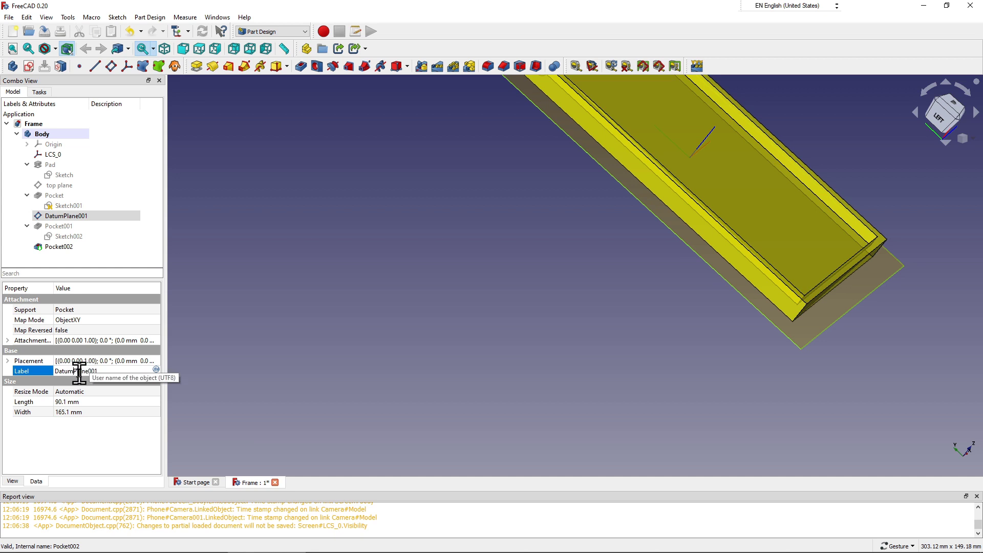
key("BackSpace")
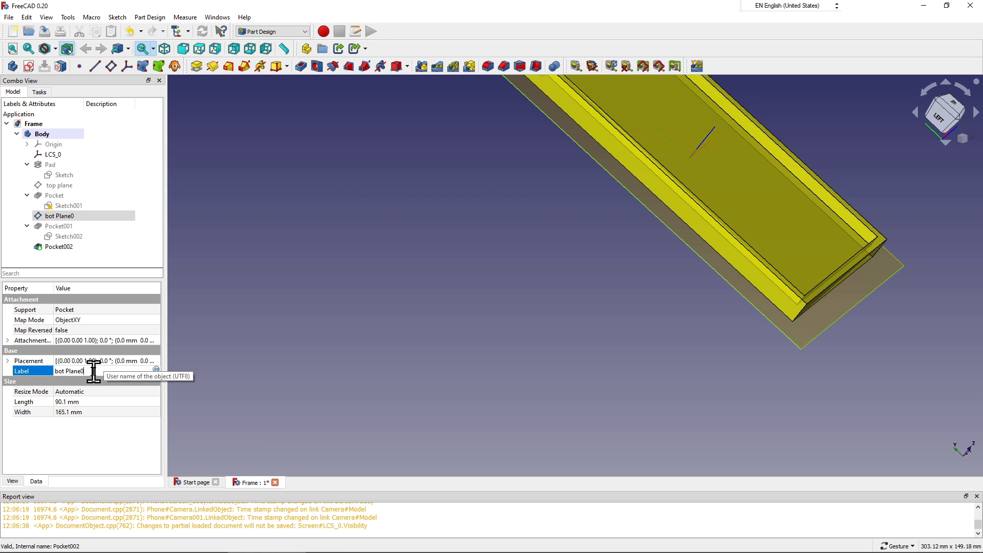
key("Return")
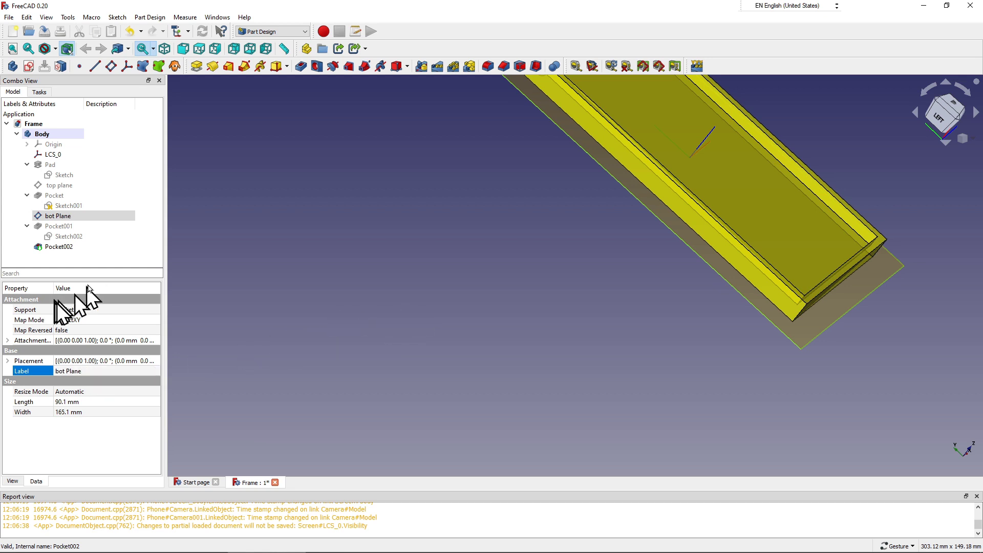
left_click(79, 217)
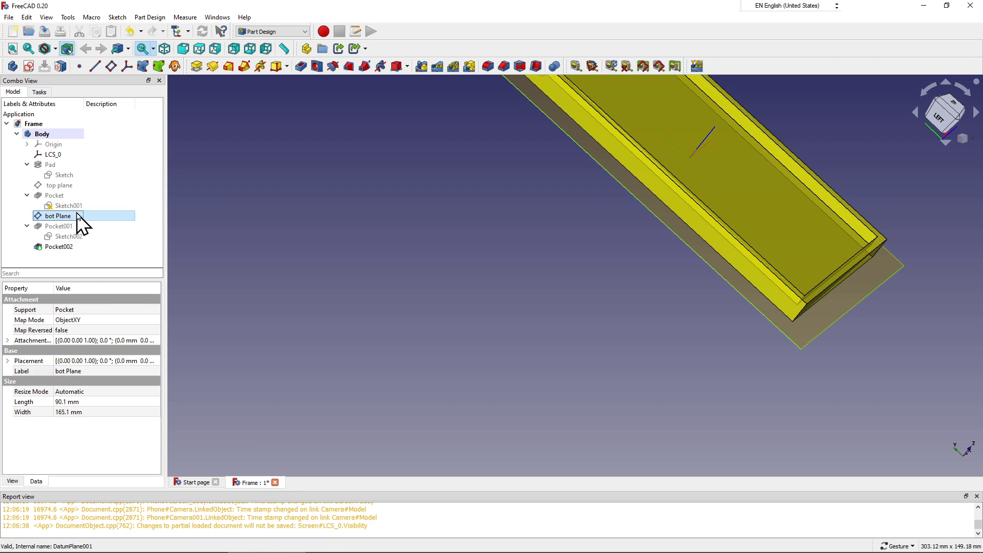
key("space")
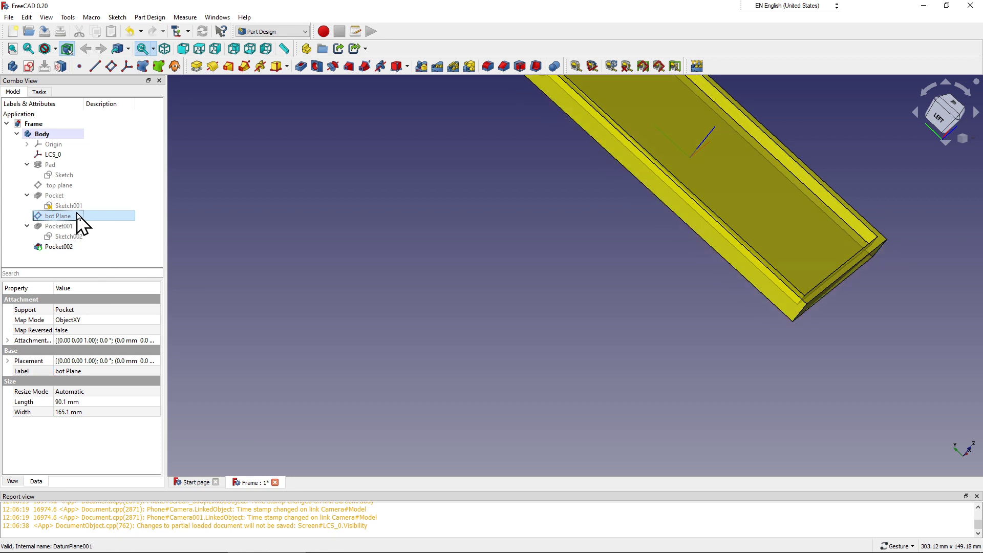
scroll(279, 267, "down", 2)
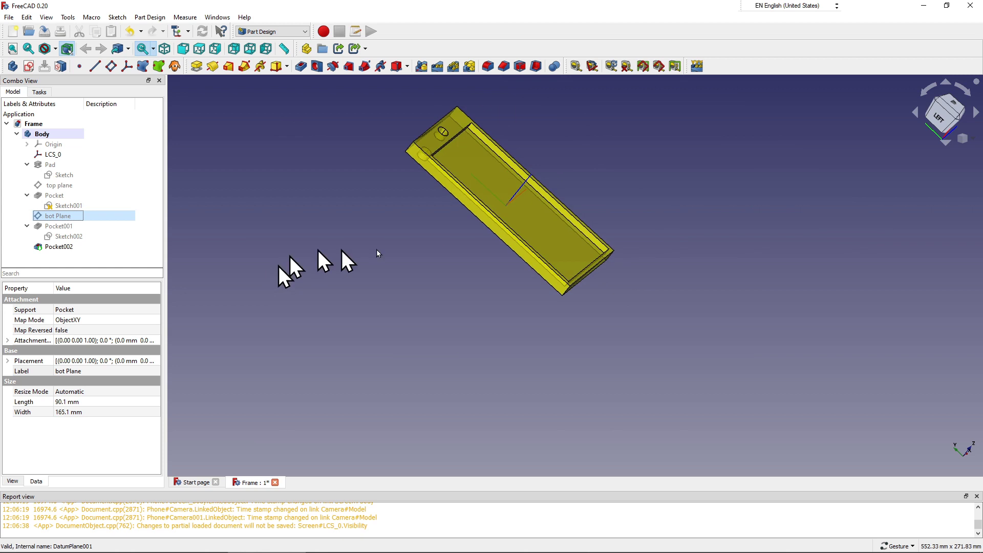
mouse_move(604, 187)
left_mouse_down()
mouse_move(472, 230)
mouse_move(593, 285)
mouse_move(586, 315)
mouse_move(478, 312)
mouse_move(456, 259)
mouse_move(658, 213)
mouse_move(678, 244)
mouse_move(568, 290)
mouse_move(441, 278)
left_mouse_up()
left_click(441, 279)
mouse_move(566, 261)
left_mouse_down()
mouse_move(630, 256)
mouse_move(571, 297)
mouse_move(549, 347)
mouse_move(521, 353)
left_mouse_up()
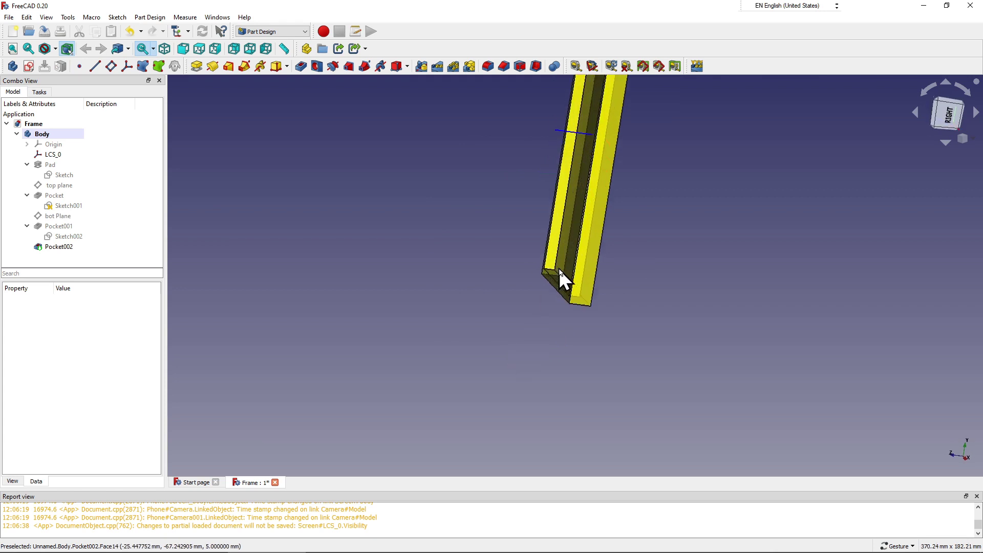
scroll(558, 269, "up", 3)
scroll(557, 267, "up", 3)
scroll(551, 266, "up", 2)
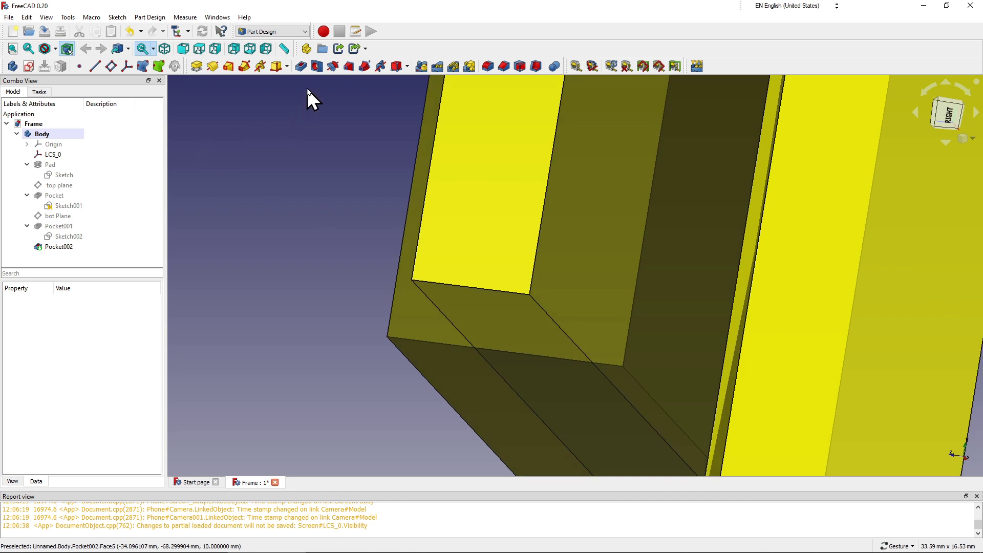
left_click(298, 29)
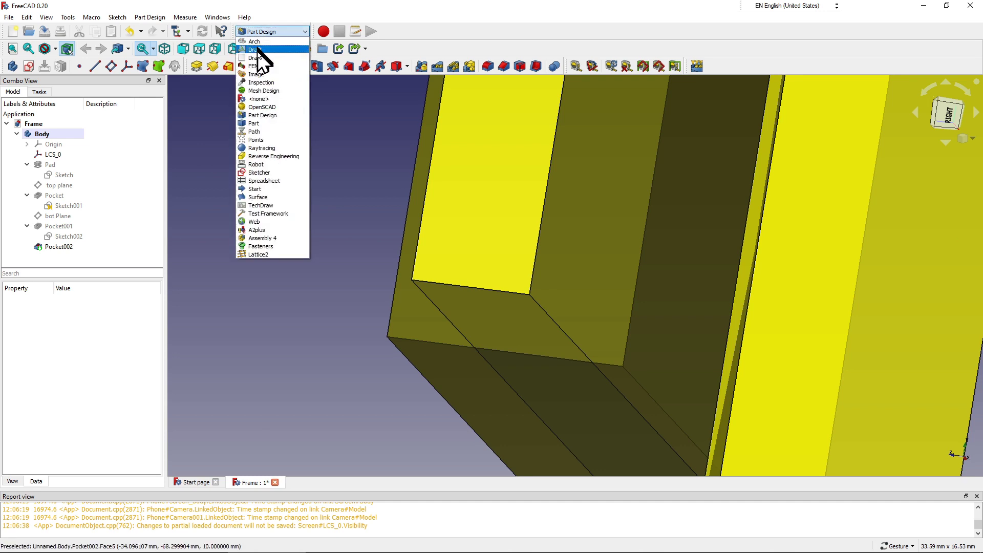
Step: Switch to Assembly 4 and attach the LCS concentric to the hole's circular edge
left_click(257, 238)
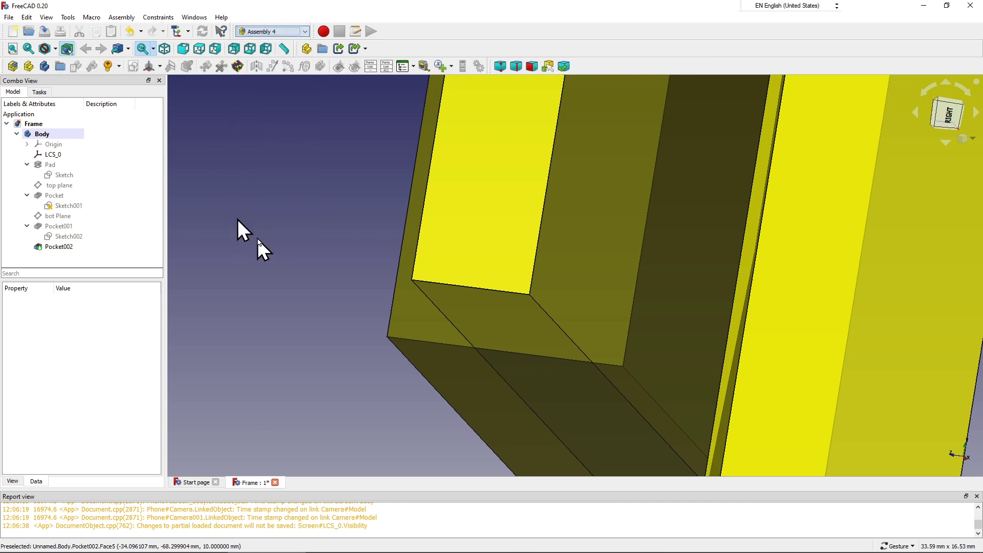
double_click(434, 282)
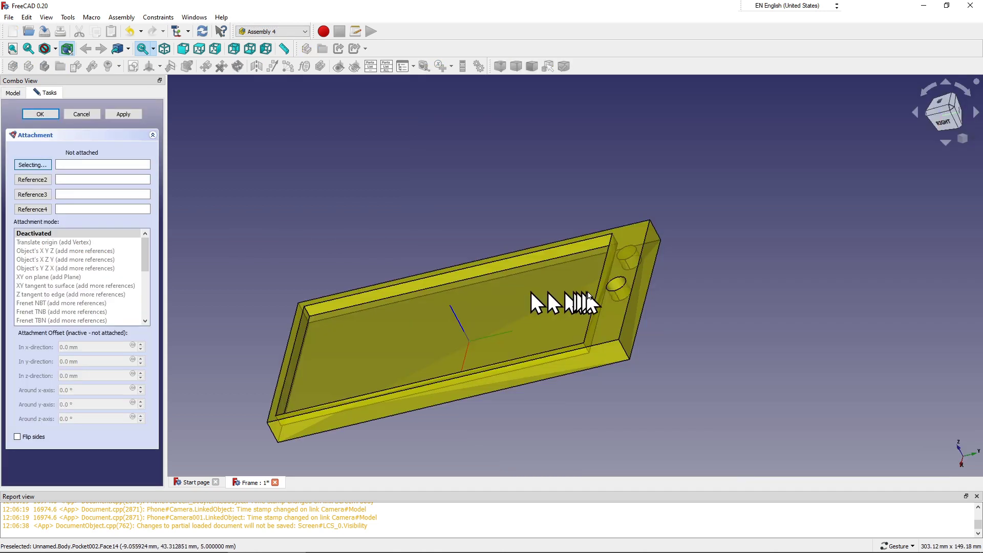
left_click(616, 290)
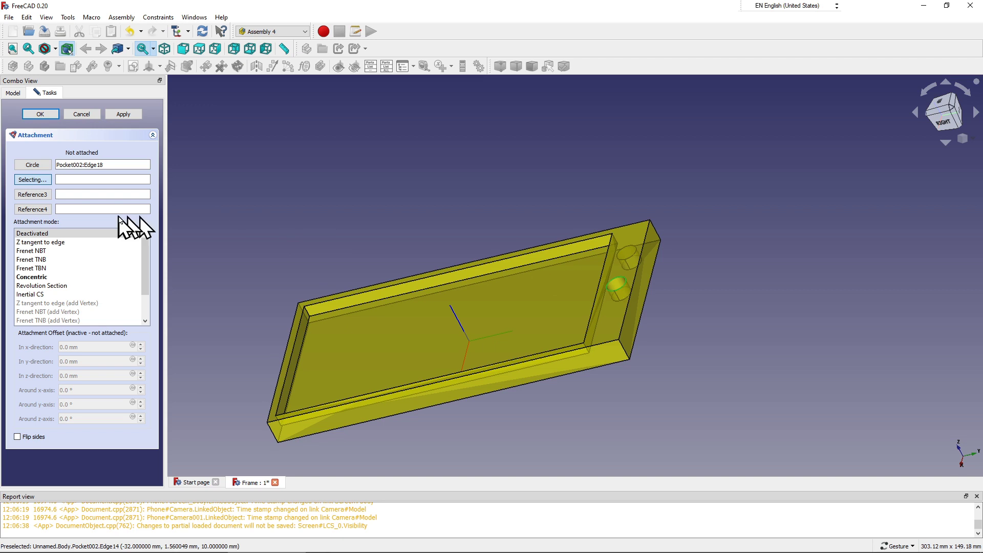
left_click(43, 277)
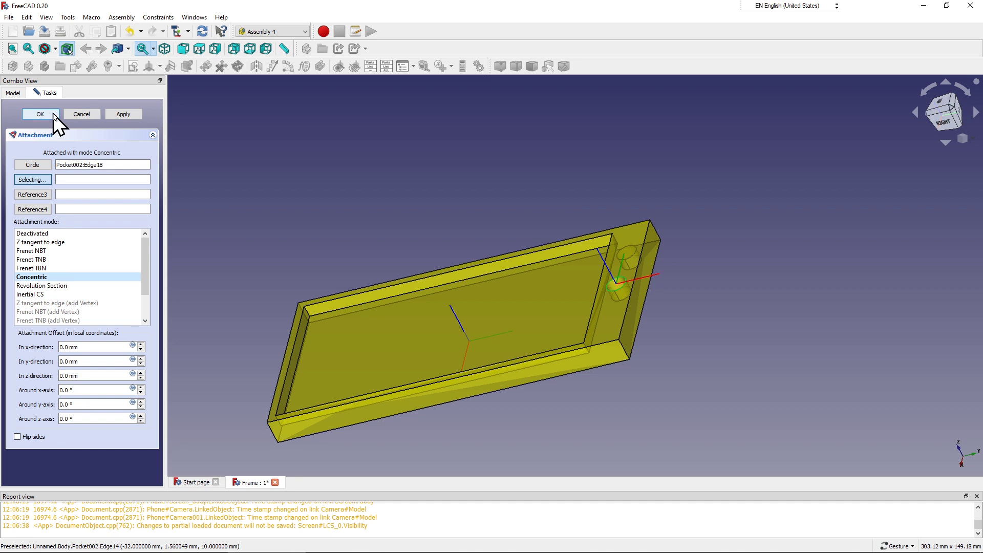
left_click(40, 114)
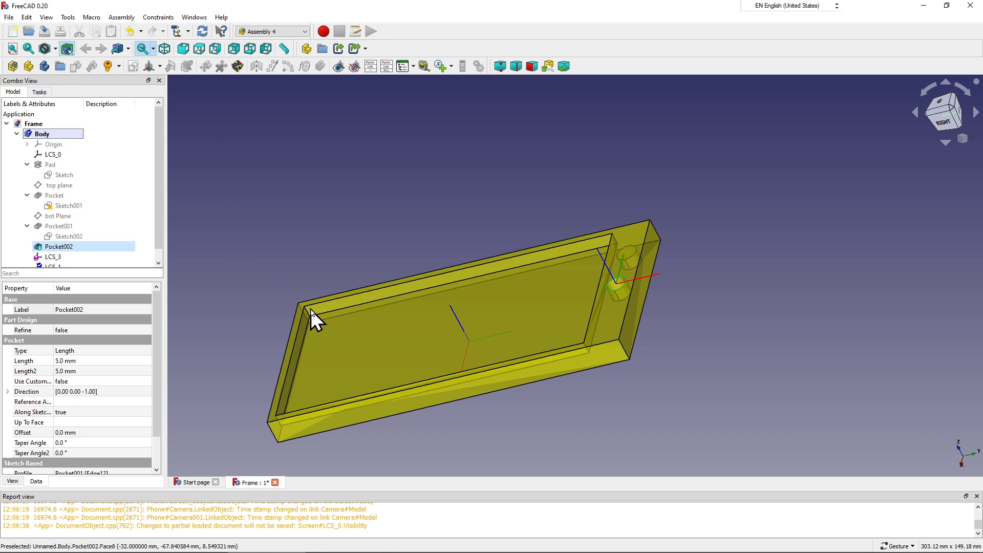
Step: Add a new coordinate system named LCS_2 to the Body
scroll(310, 311, "up", 1)
scroll(308, 309, "up", 2)
scroll(309, 309, "up", 2)
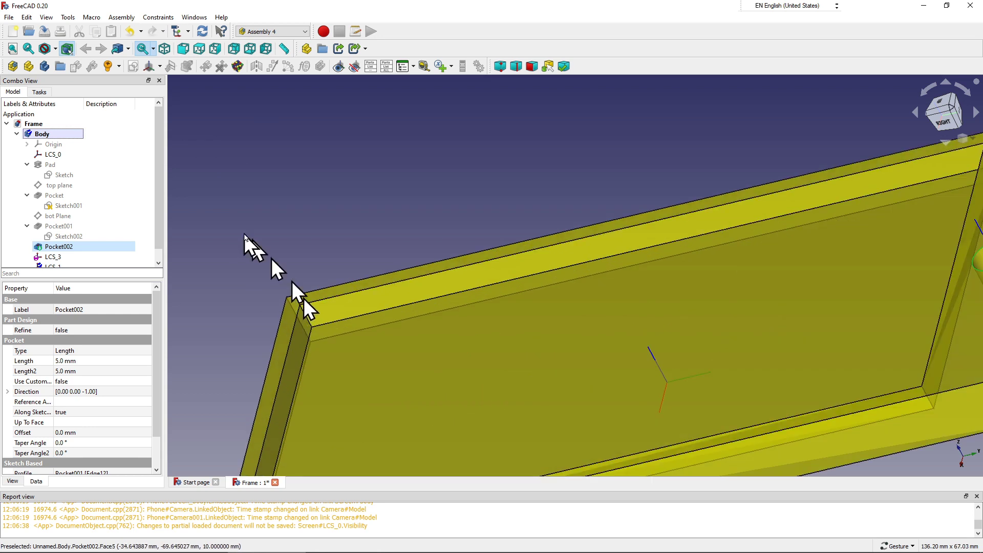
left_click(64, 134)
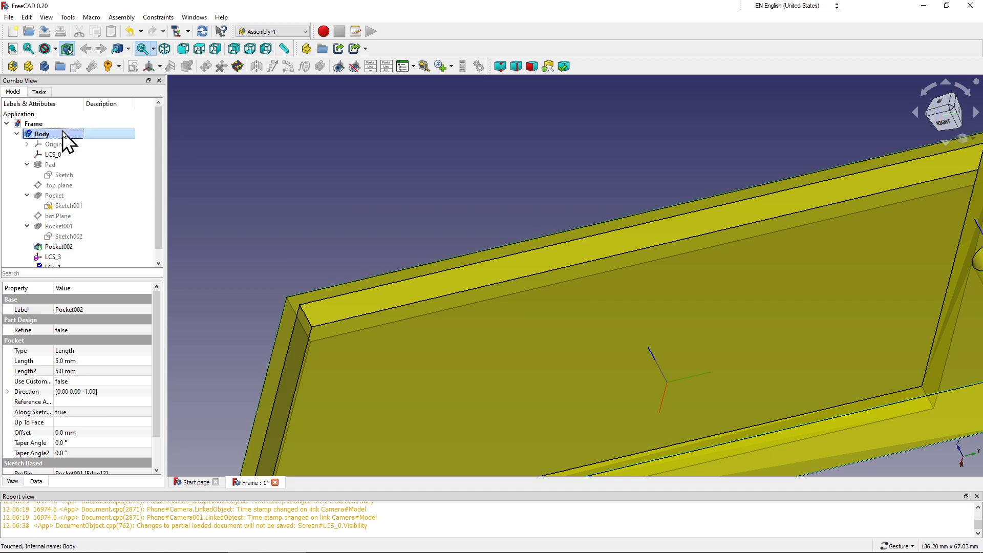
left_click(148, 68)
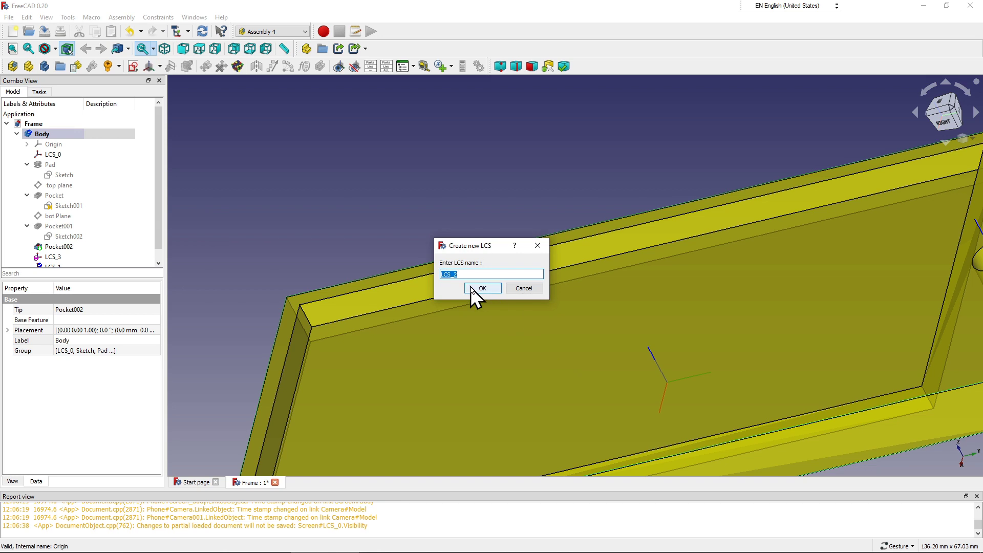
left_click(471, 288)
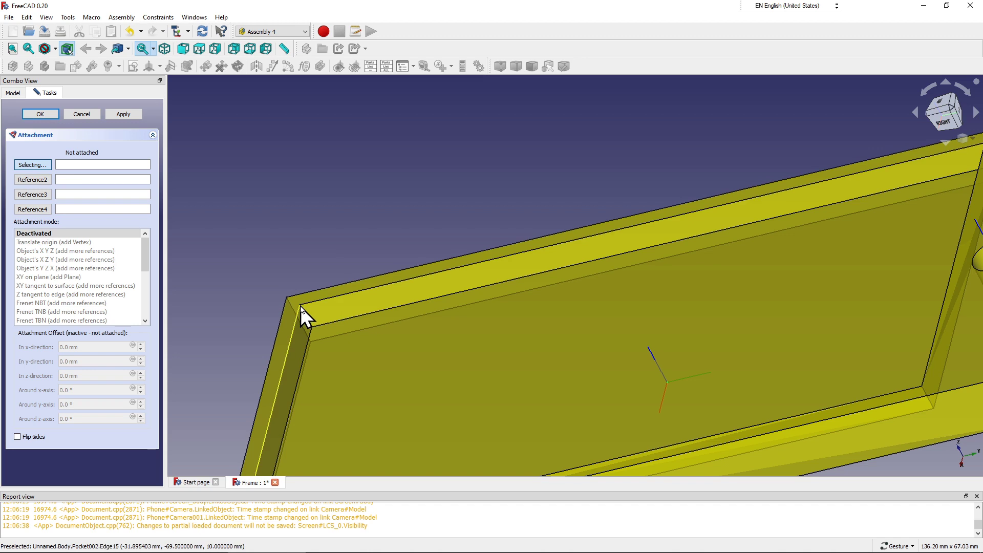
Step: Attach LCS_2 to the frame's corner vertex in Translate origin mode, z offset -1.0 mm
scroll(300, 306, "up", 5)
scroll(300, 306, "up", 8)
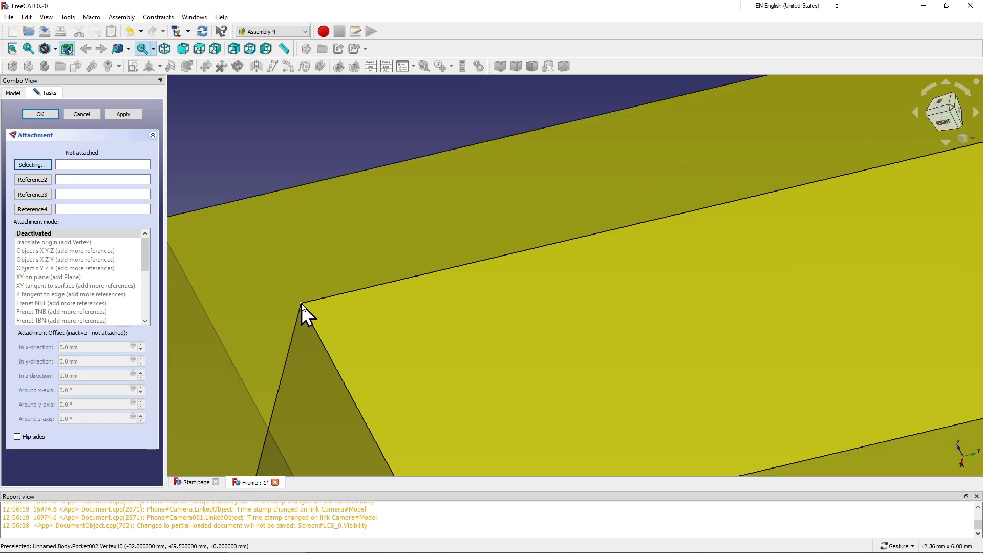
left_click(301, 304)
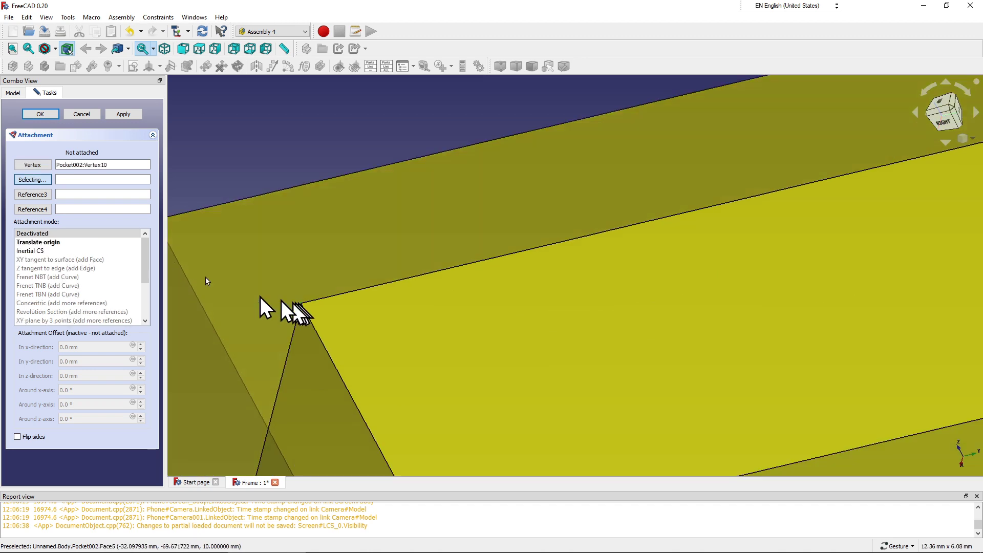
left_click(59, 243)
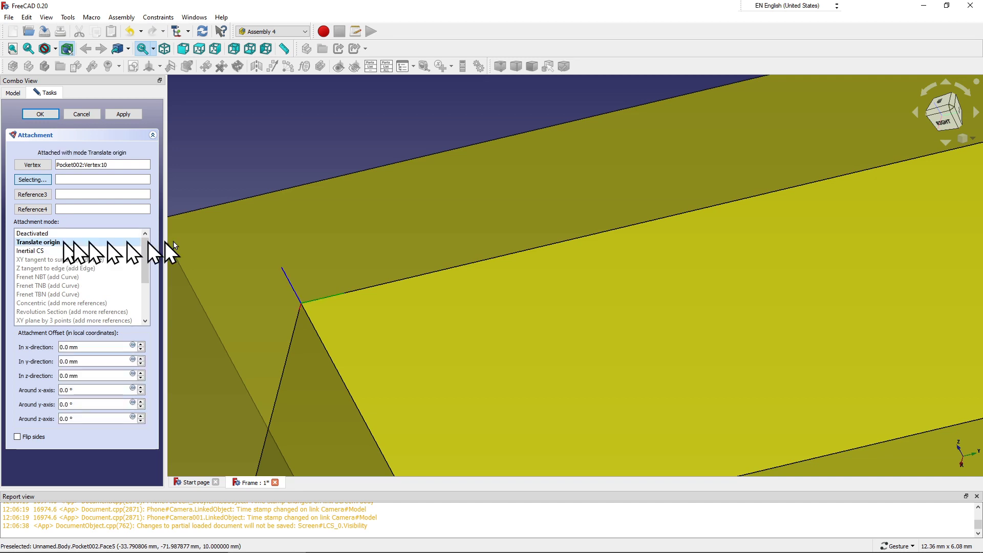
scroll(248, 244, "down", 3)
scroll(248, 243, "down", 3)
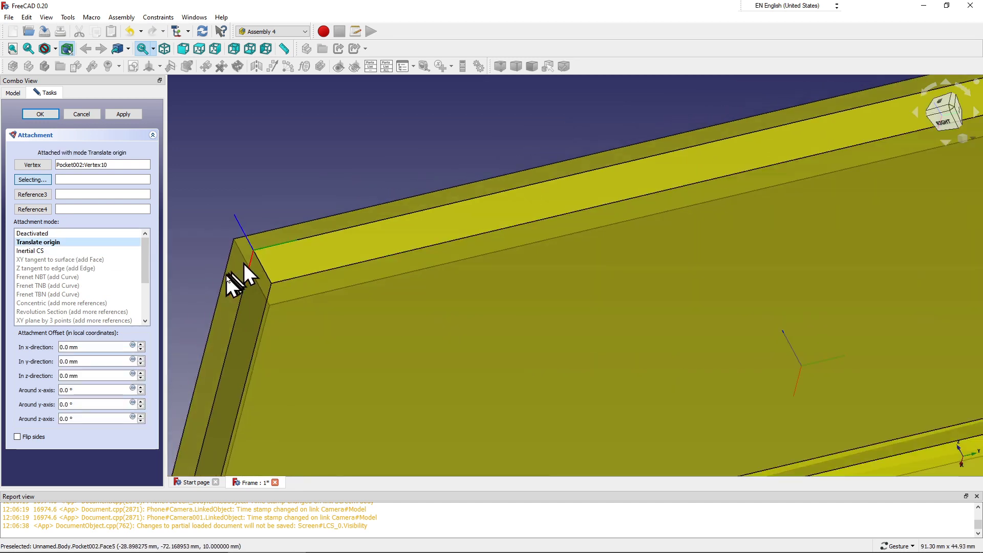
scroll(241, 266, "down", 2)
scroll(226, 275, "down", 2)
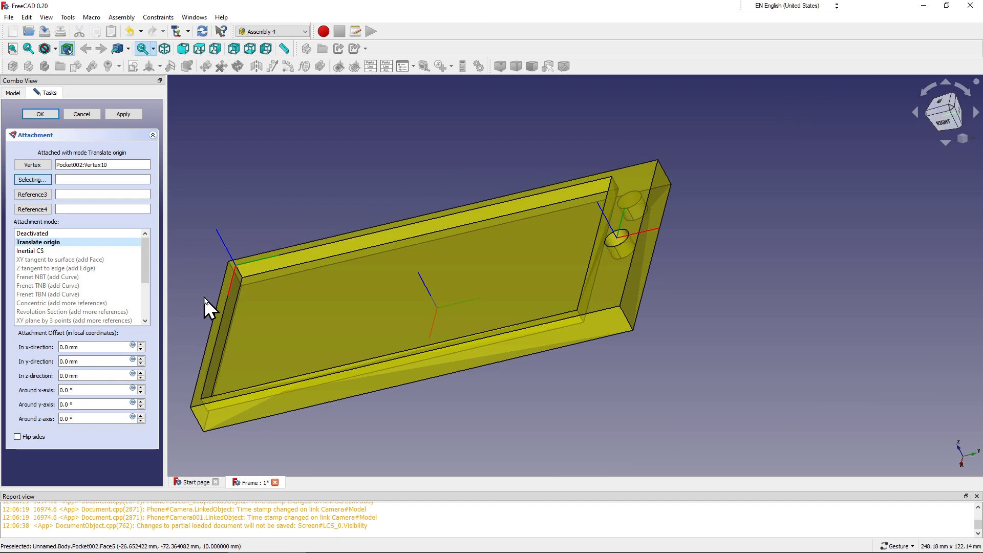
mouse_move(204, 297)
left_mouse_down()
mouse_move(300, 432)
mouse_move(401, 397)
mouse_move(415, 404)
left_mouse_up()
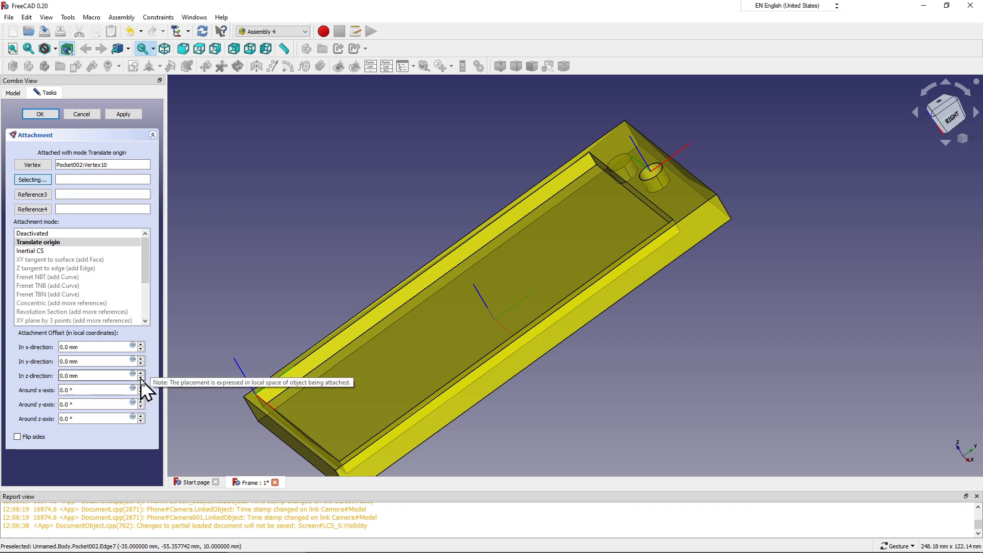
left_click(142, 379)
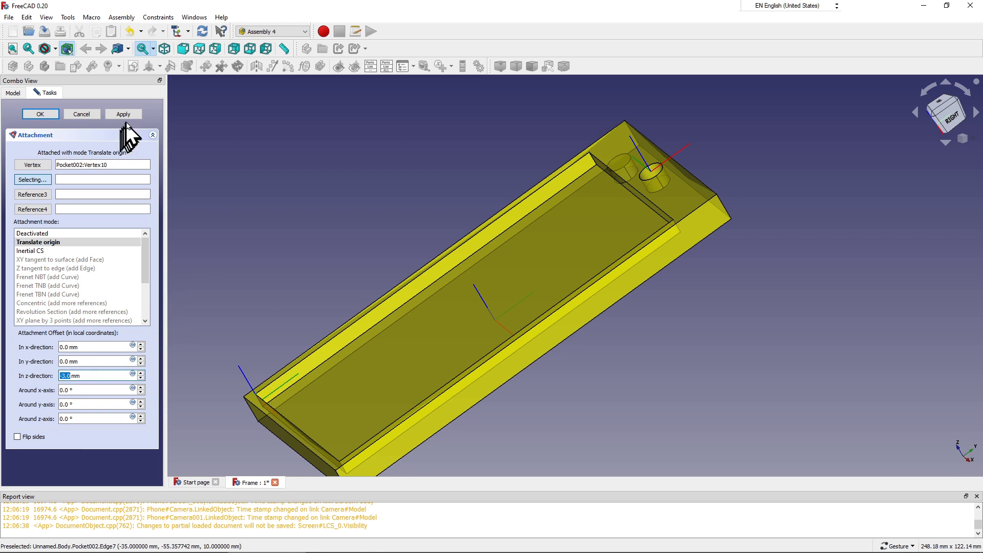
Step: Confirm the corner datum attachment and inspect the model from the right side
left_click(51, 114)
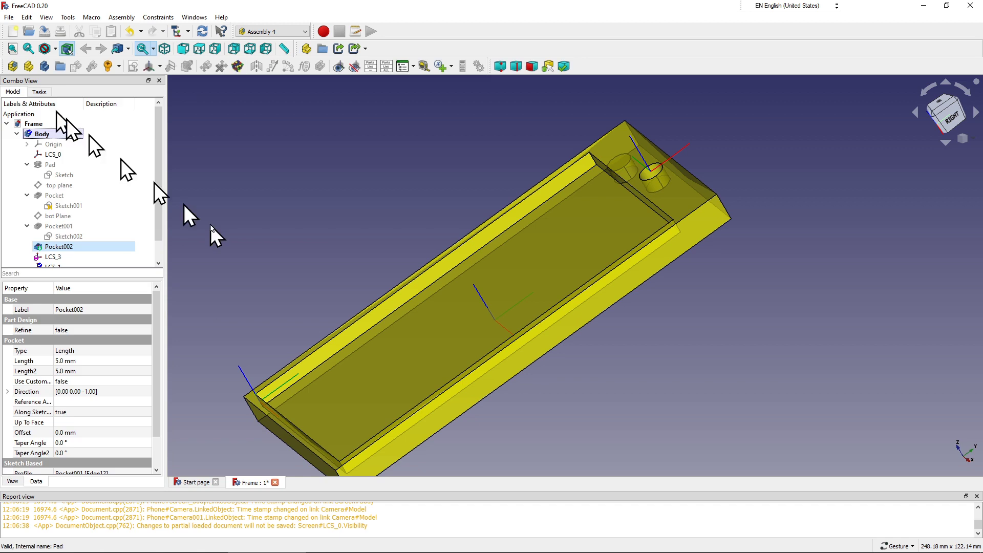
left_click_drag(369, 463, 296, 424)
key("3")
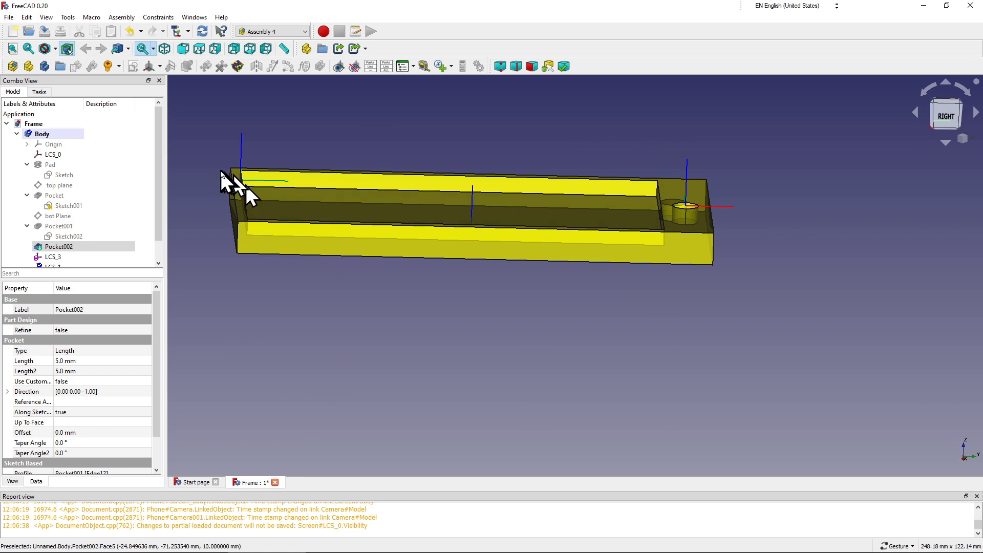
mouse_move(251, 187)
left_mouse_down()
mouse_move(253, 246)
mouse_move(268, 220)
mouse_move(273, 237)
left_mouse_up()
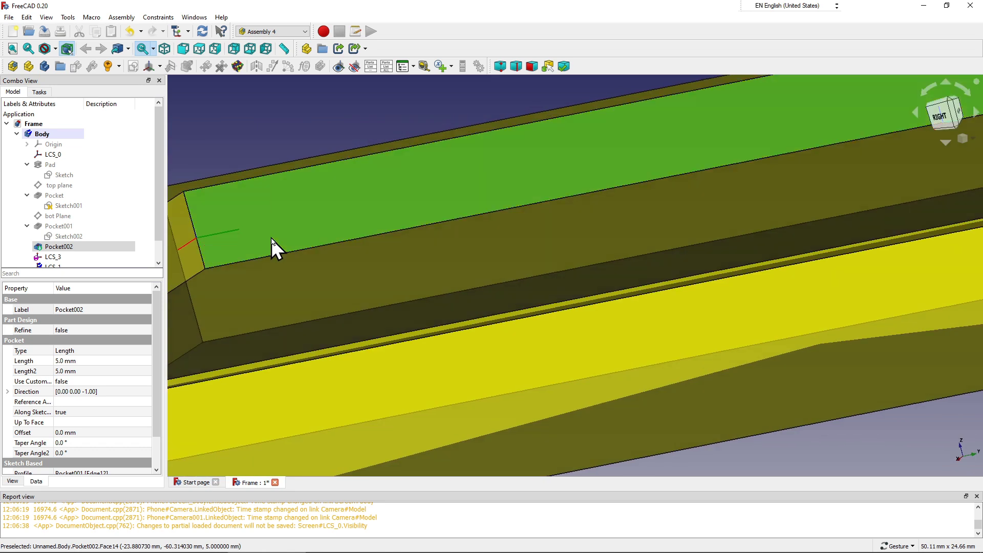
scroll(272, 238, "down", 3)
scroll(272, 239, "down", 2)
scroll(272, 241, "down", 2)
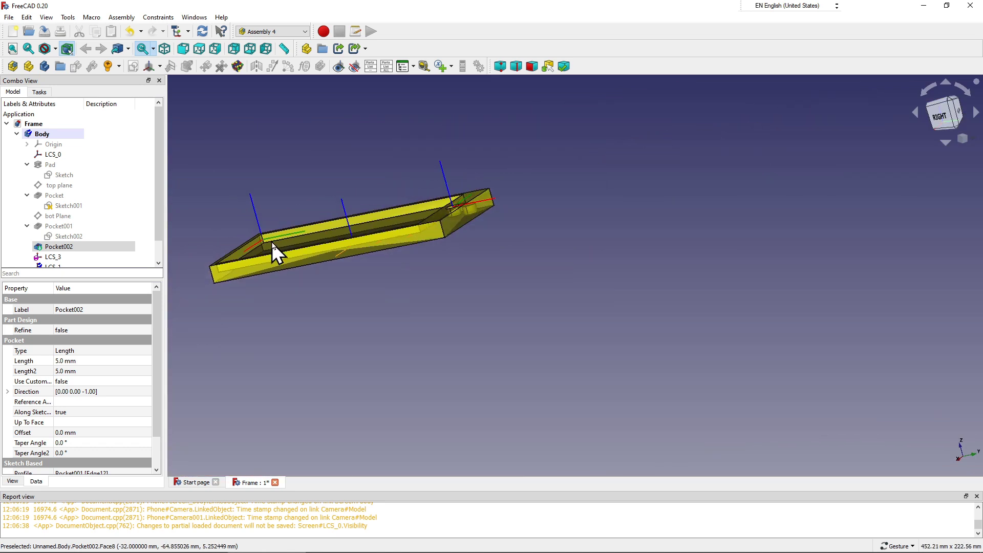
scroll(453, 200, "up", 2)
scroll(450, 200, "up", 2)
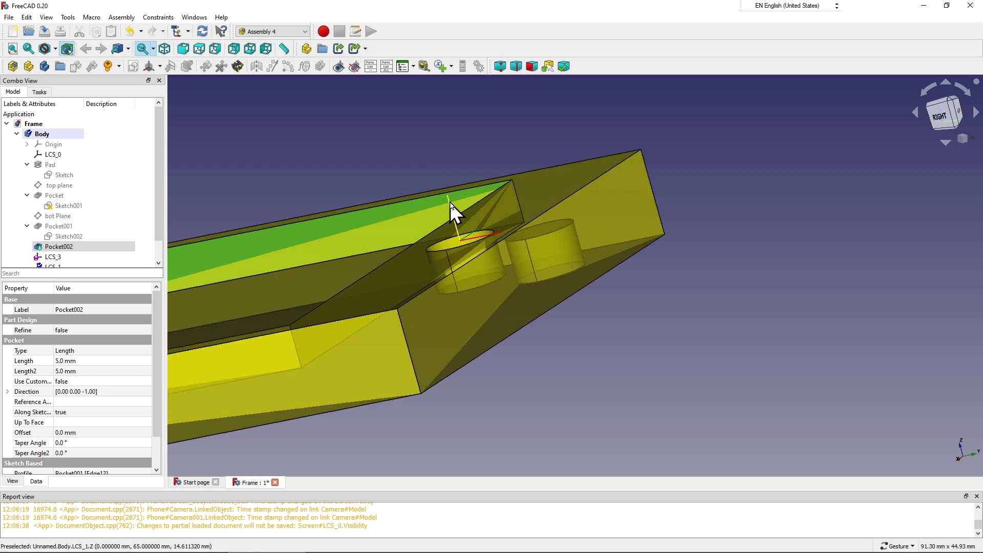
scroll(450, 201, "up", 2)
scroll(156, 228, "down", 1)
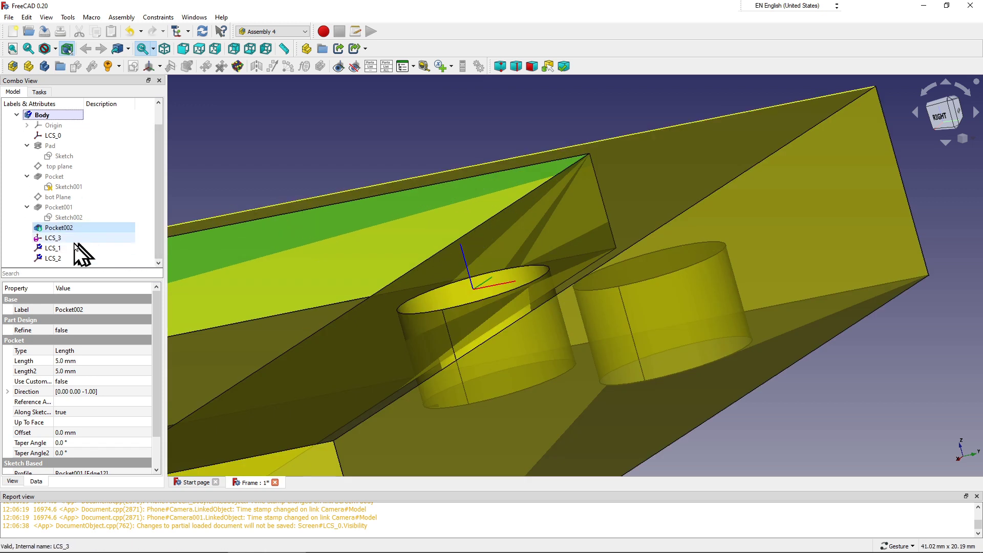
Step: Hide LCS_3 from the model tree and select LCS_1
left_click(65, 238)
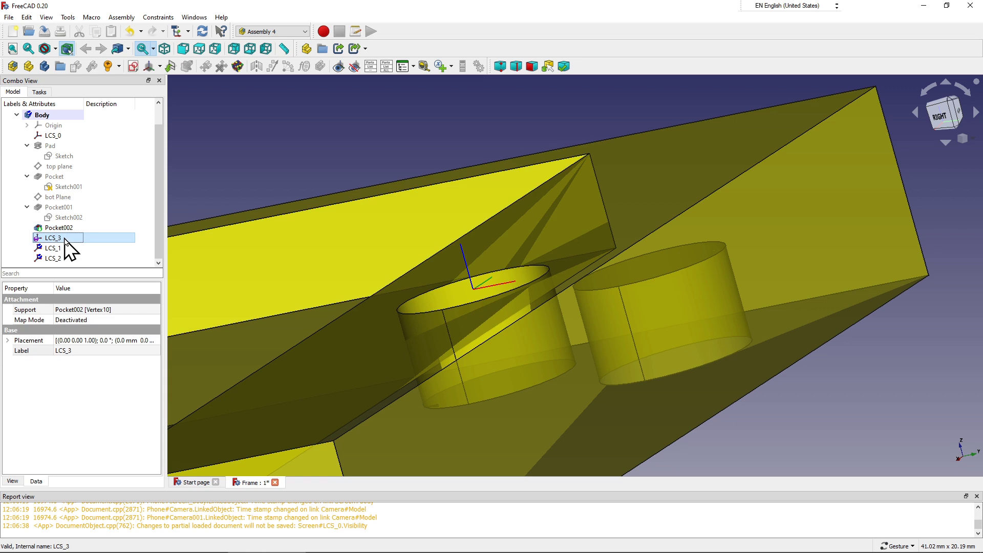
right_click(65, 239)
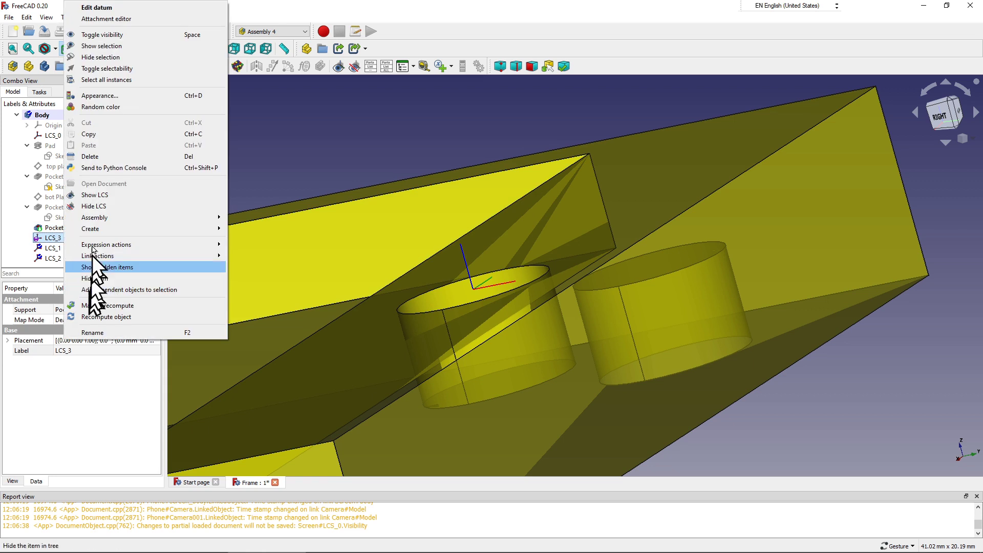
left_click(102, 157)
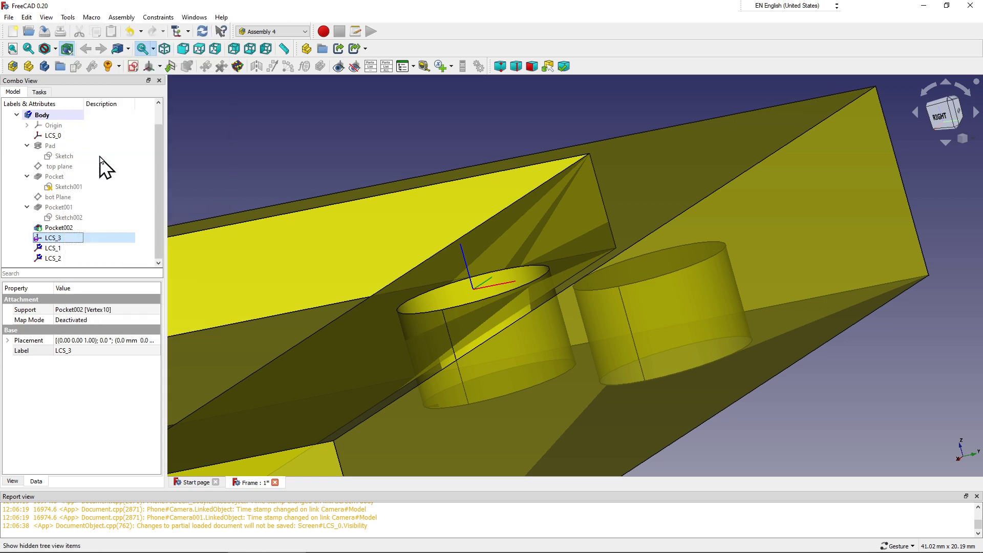
left_click(62, 250)
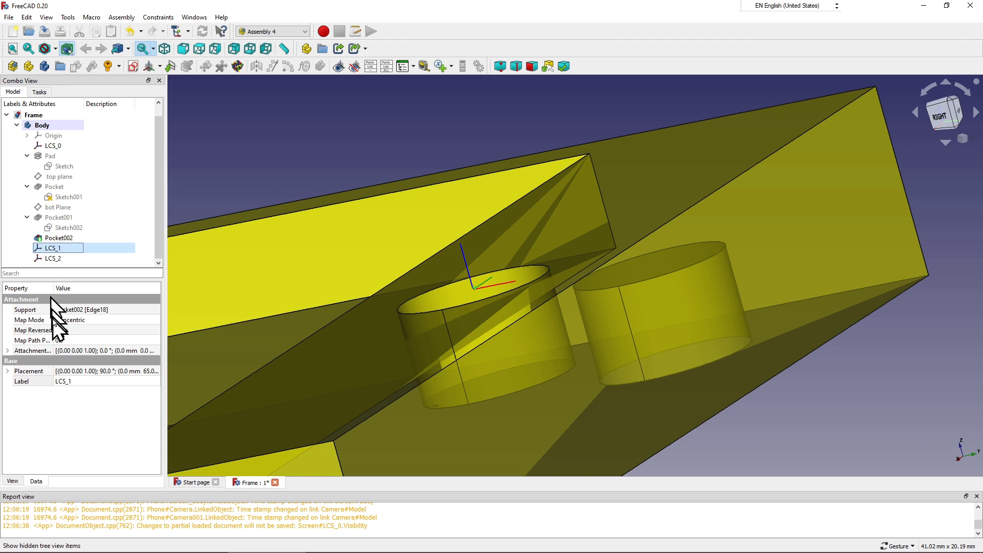
Step: Set LCS_1's attachment offset position z to -3.0 mm
left_click(7, 351)
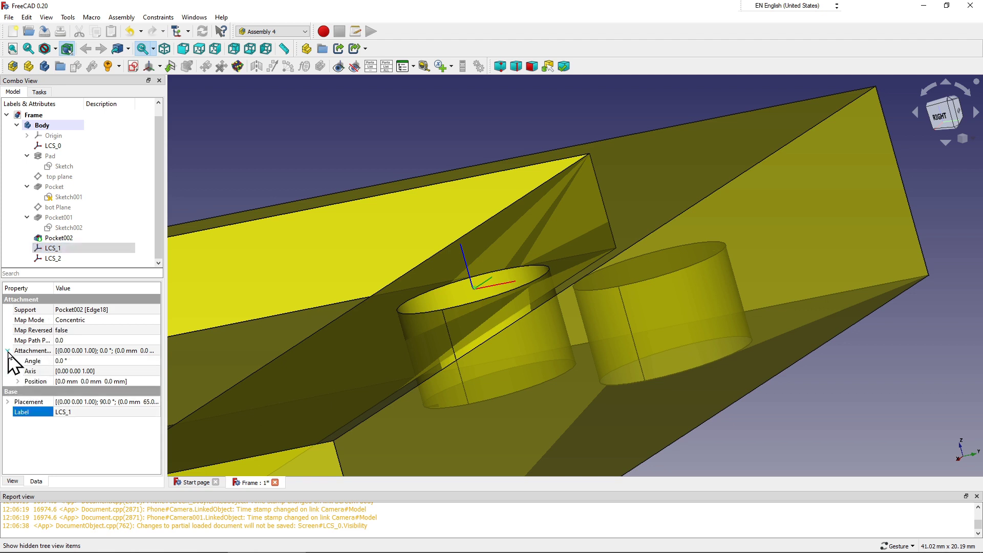
left_click(17, 382)
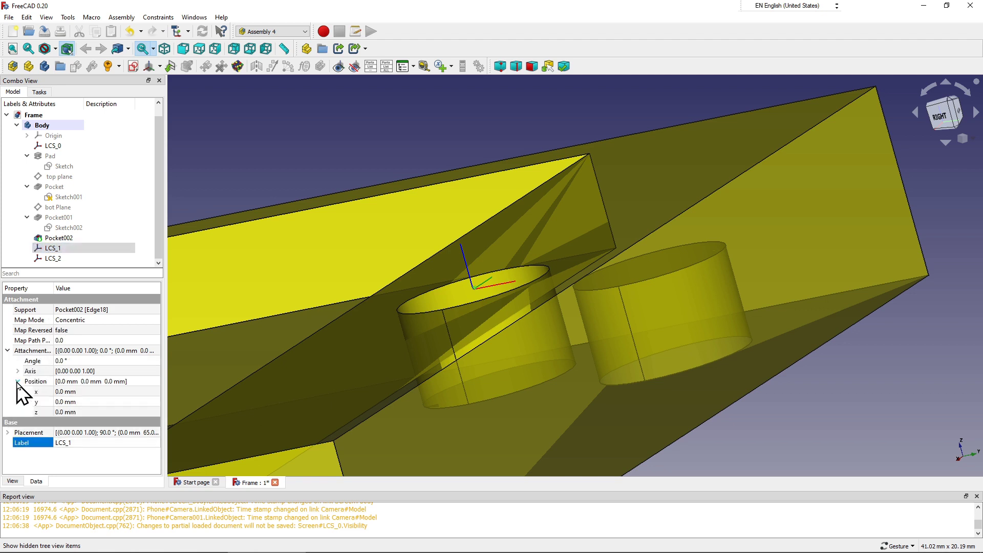
left_click(75, 412)
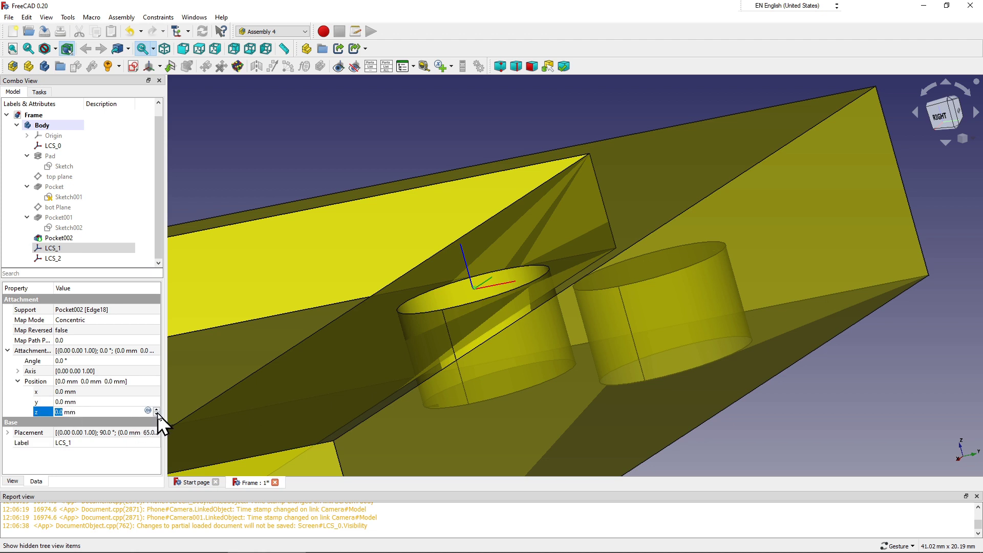
left_click(157, 414)
left_click(157, 414)
left_click(157, 414)
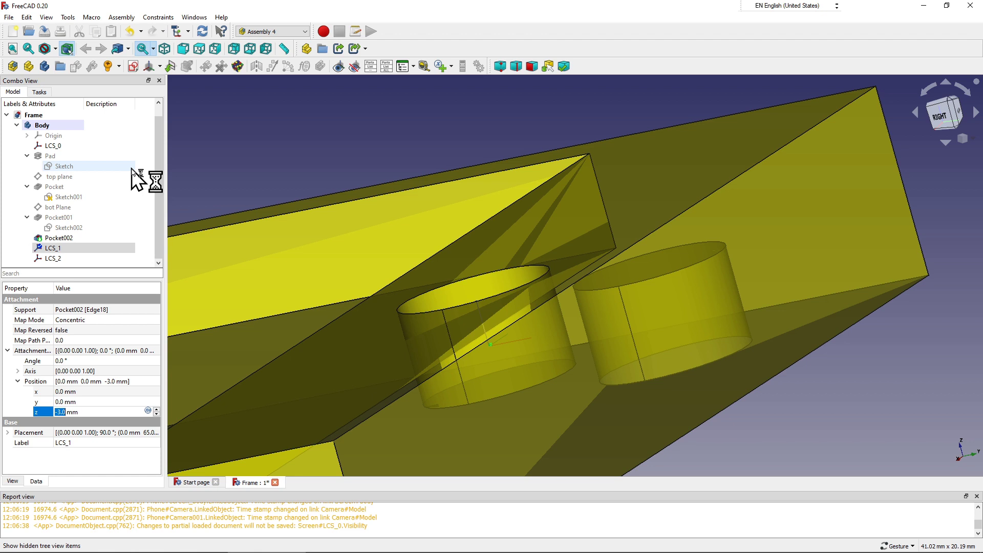
key("Return")
left_click(199, 122)
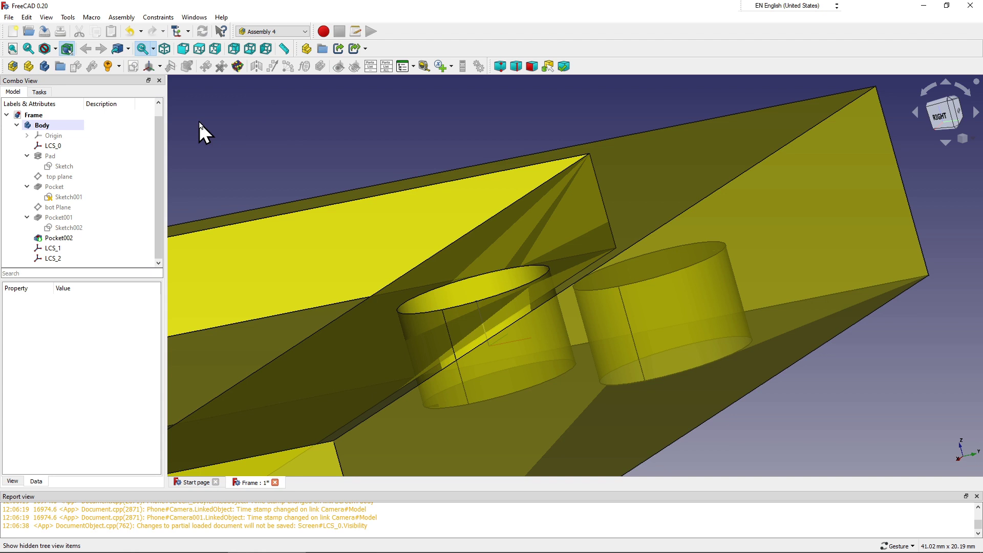
left_click_drag(204, 131, 306, 166)
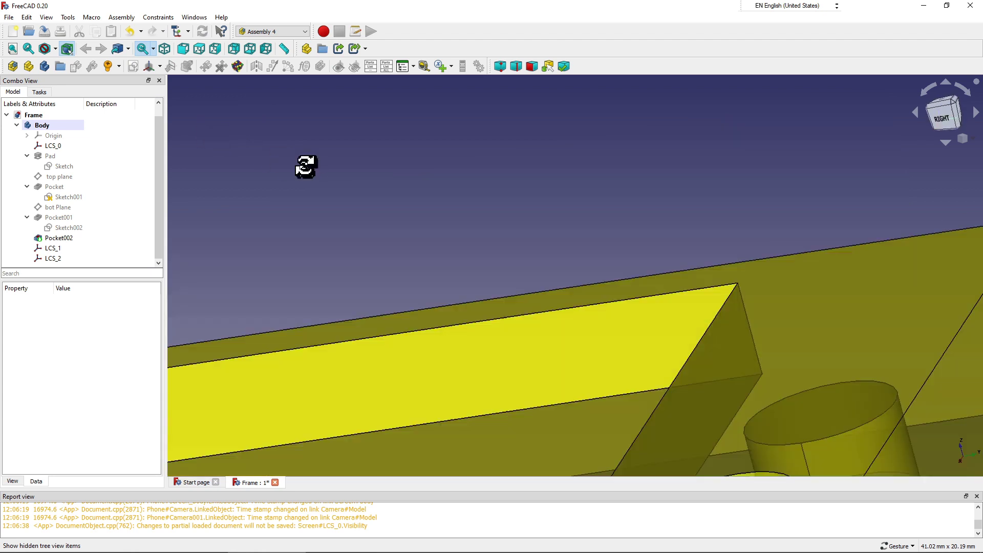
scroll(306, 166, "down", 3)
scroll(306, 166, "down", 3)
scroll(306, 166, "down", 2)
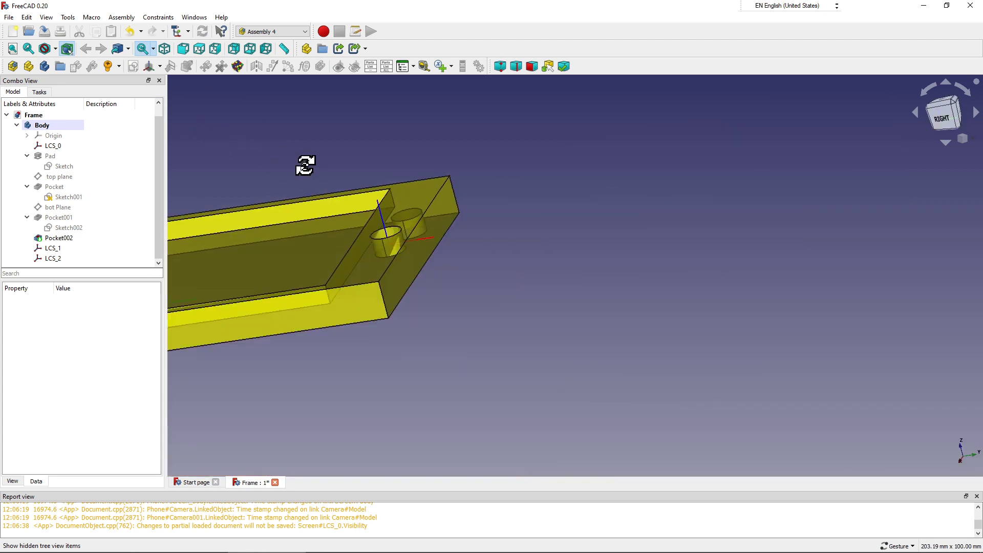
mouse_move(306, 166)
left_mouse_down()
mouse_move(307, 178)
mouse_move(325, 183)
mouse_move(395, 313)
mouse_move(428, 246)
mouse_move(420, 228)
mouse_move(444, 307)
mouse_move(406, 285)
mouse_move(412, 301)
left_mouse_up()
scroll(328, 184, "down", 2)
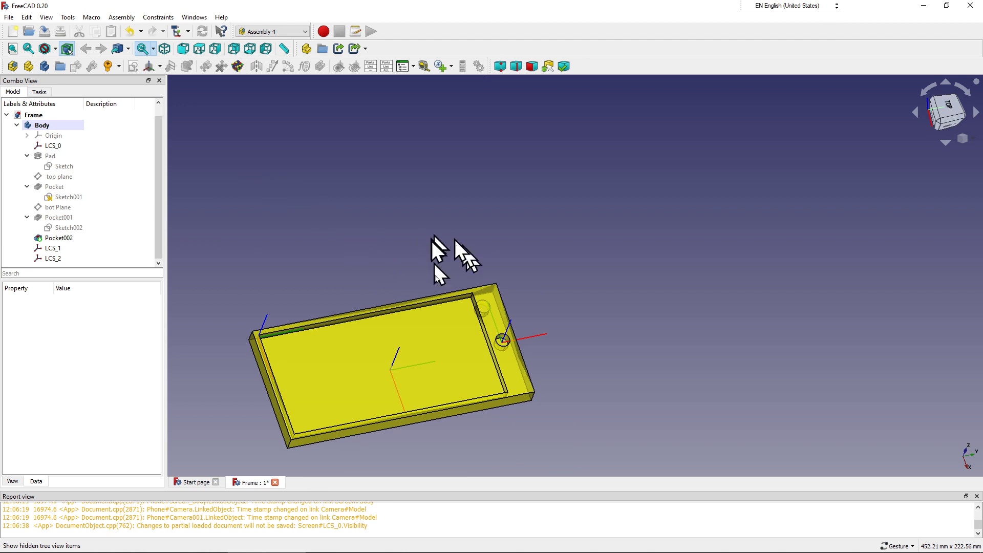
mouse_move(447, 416)
left_mouse_down()
mouse_move(445, 378)
mouse_move(456, 351)
mouse_move(562, 287)
mouse_move(591, 256)
left_mouse_up()
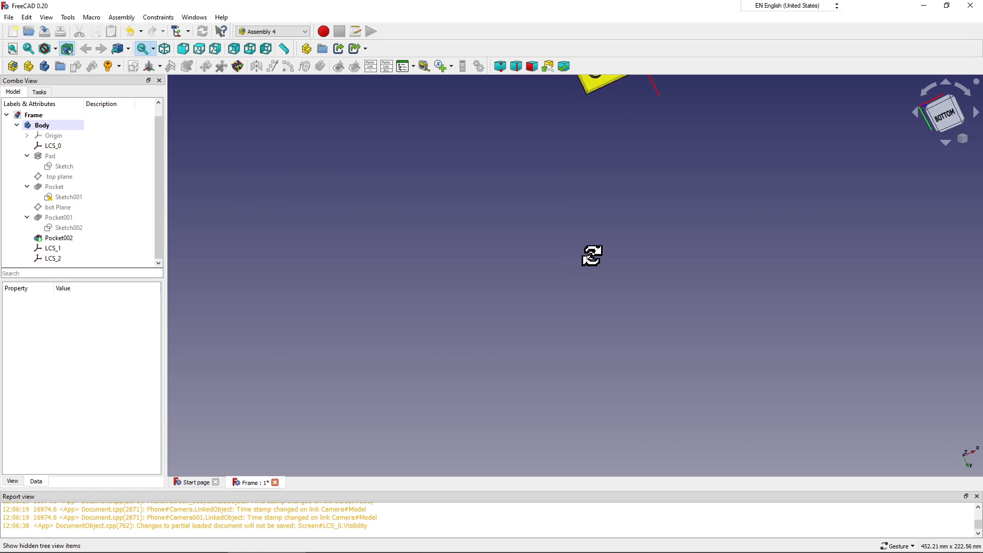
scroll(471, 258, "down", 4)
scroll(469, 257, "down", 3)
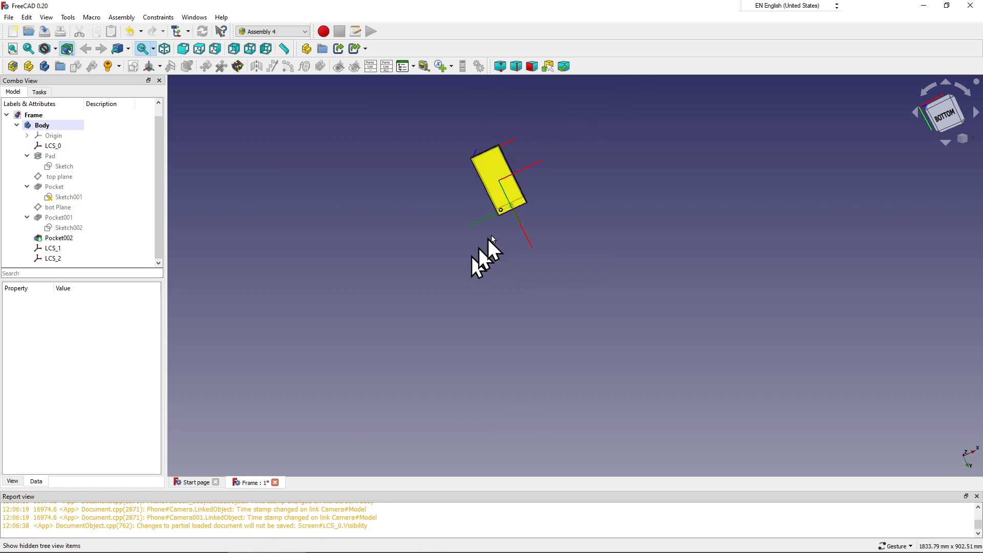
scroll(502, 200, "up", 3)
scroll(506, 194, "up", 4)
scroll(510, 197, "up", 3)
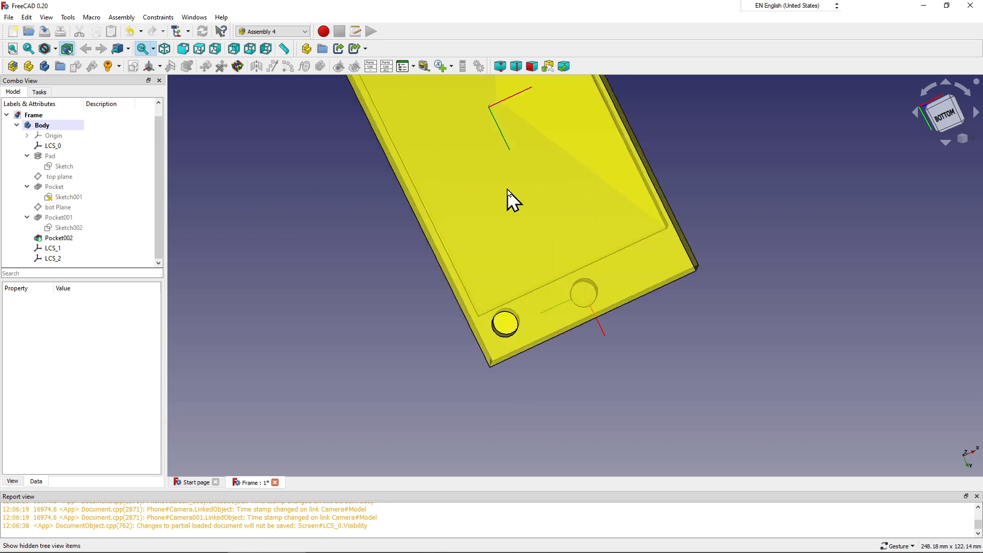
scroll(508, 200, "up", 2)
mouse_move(453, 320)
left_mouse_down()
mouse_move(399, 307)
mouse_move(430, 353)
mouse_move(448, 333)
mouse_move(450, 346)
left_mouse_up()
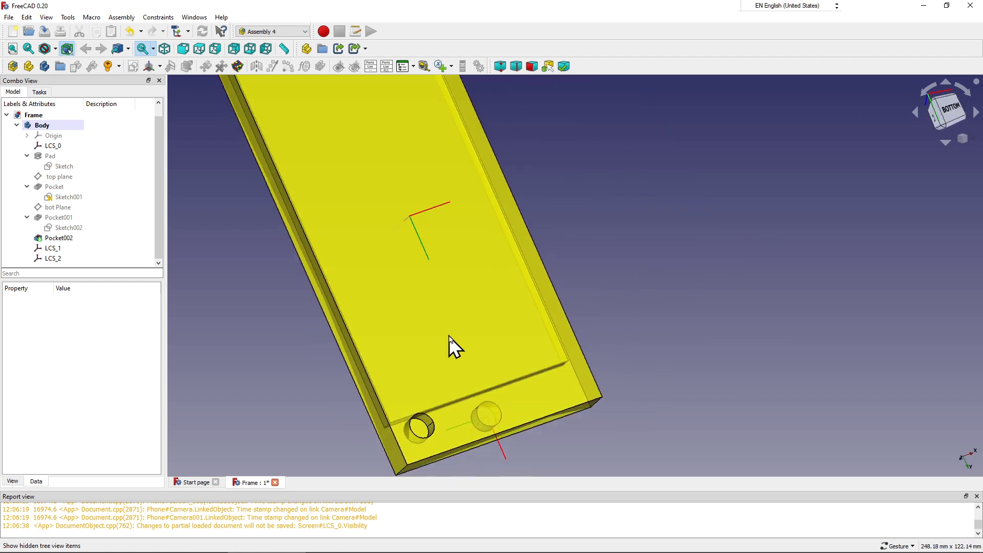
scroll(437, 430, "down", 1)
scroll(429, 435, "up", 2)
scroll(428, 428, "up", 4)
scroll(426, 424, "up", 3)
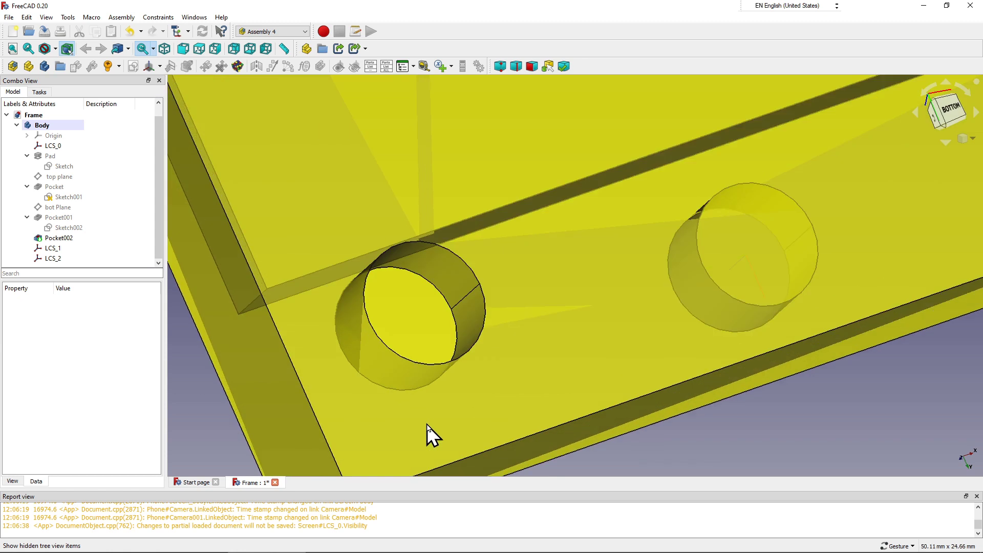
scroll(426, 425, "up", 1)
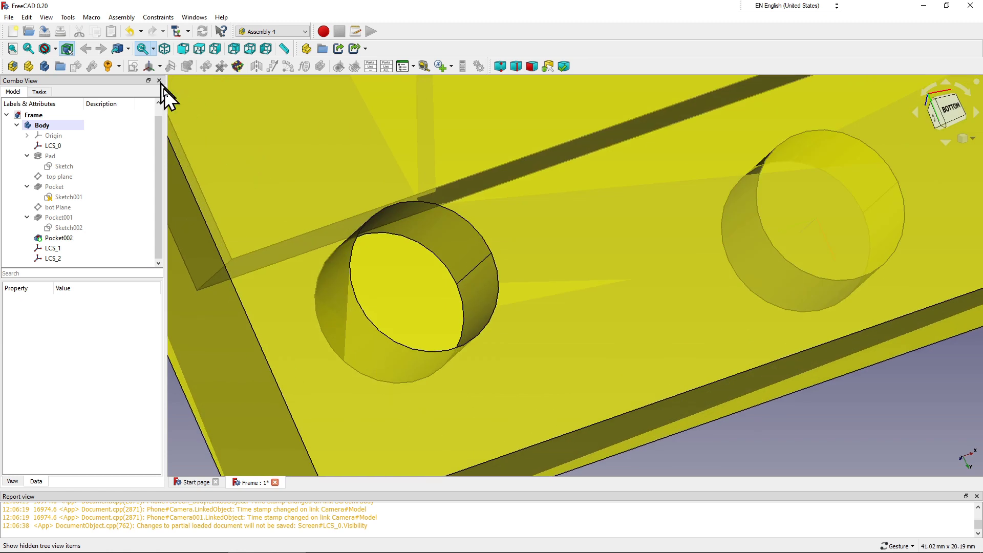
Step: Create a new coordinate system LCS_3 in the frame Body with the default name
left_click(64, 126)
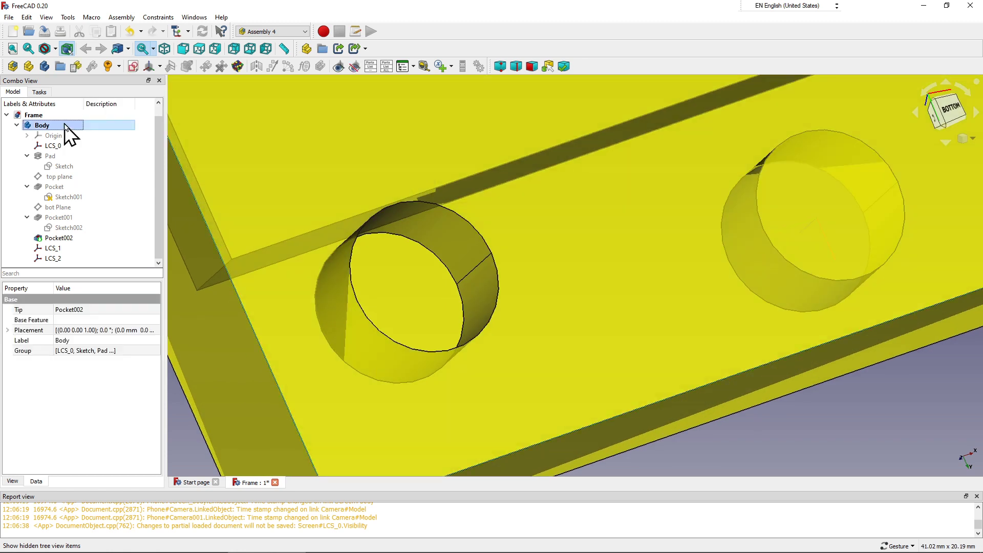
left_click(150, 66)
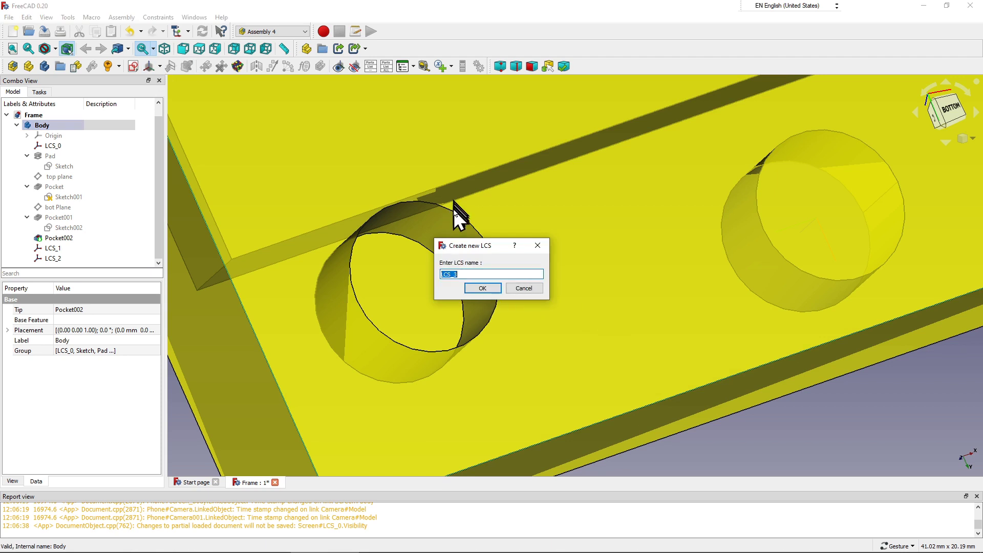
left_click(478, 290)
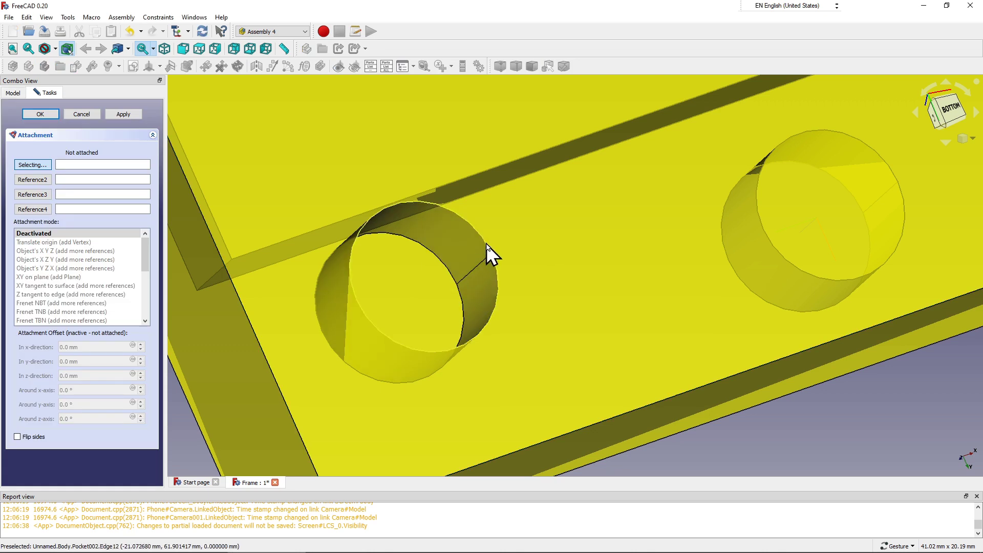
Step: Attach LCS_3 concentrically to the left hole's rim, rotated 180° about its x-axis
left_click(487, 243)
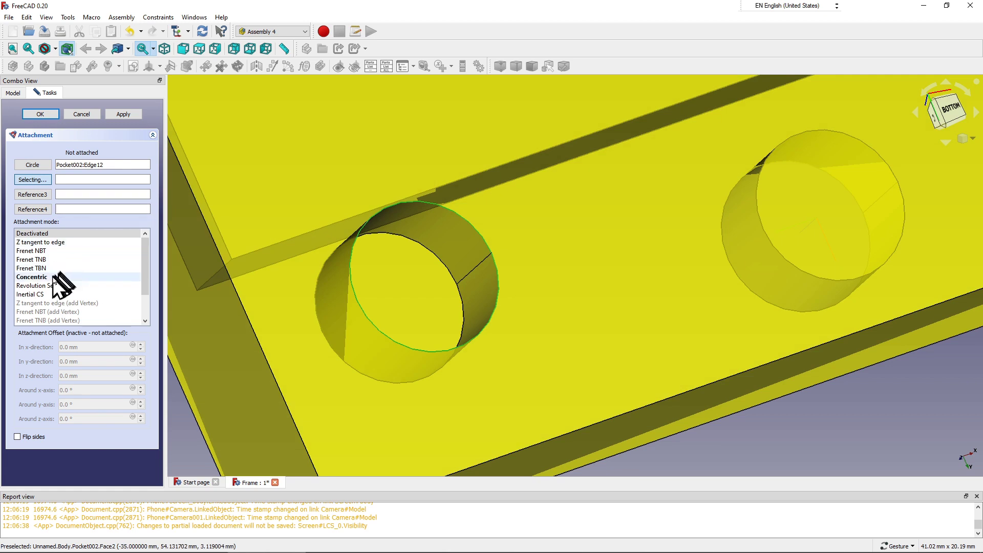
mouse_move(32, 277)
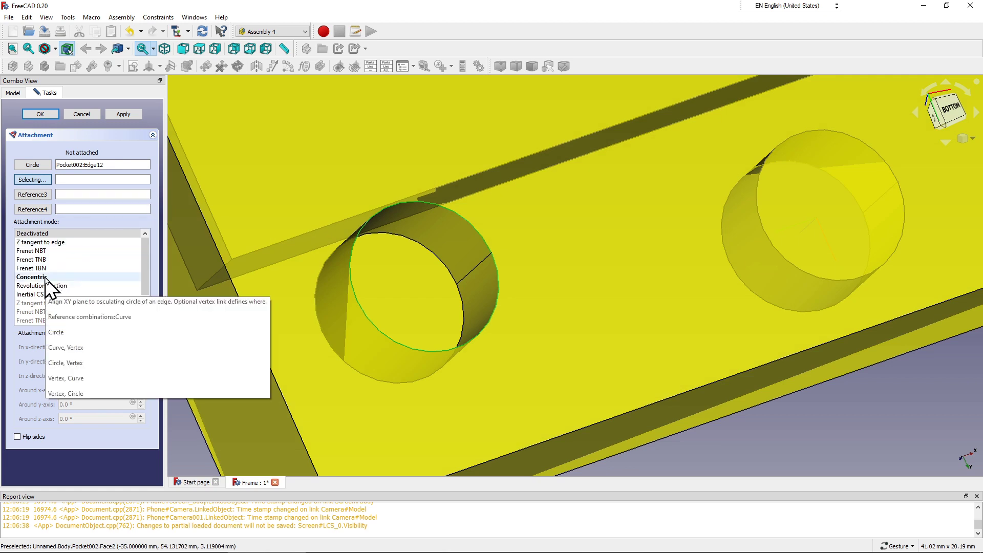
left_click(46, 278)
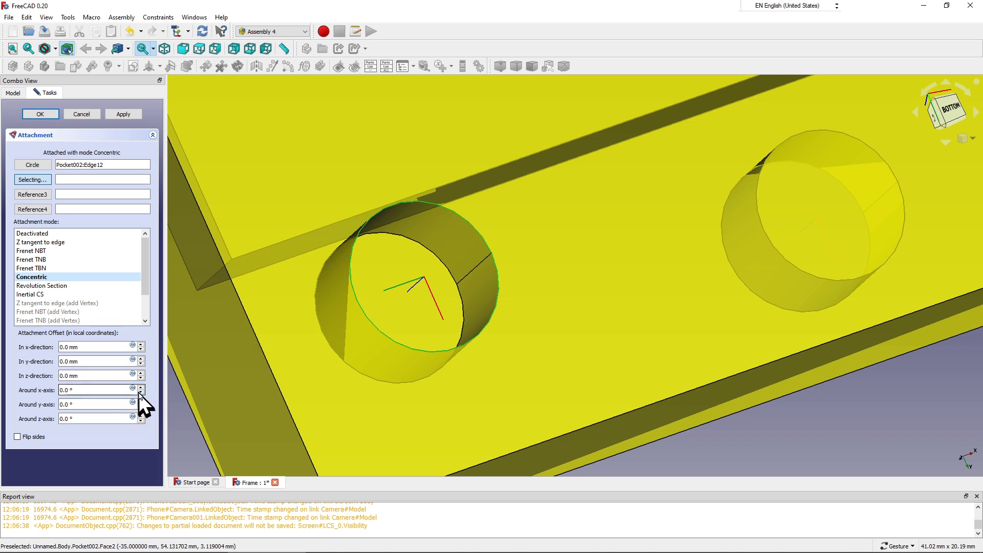
left_click(63, 390)
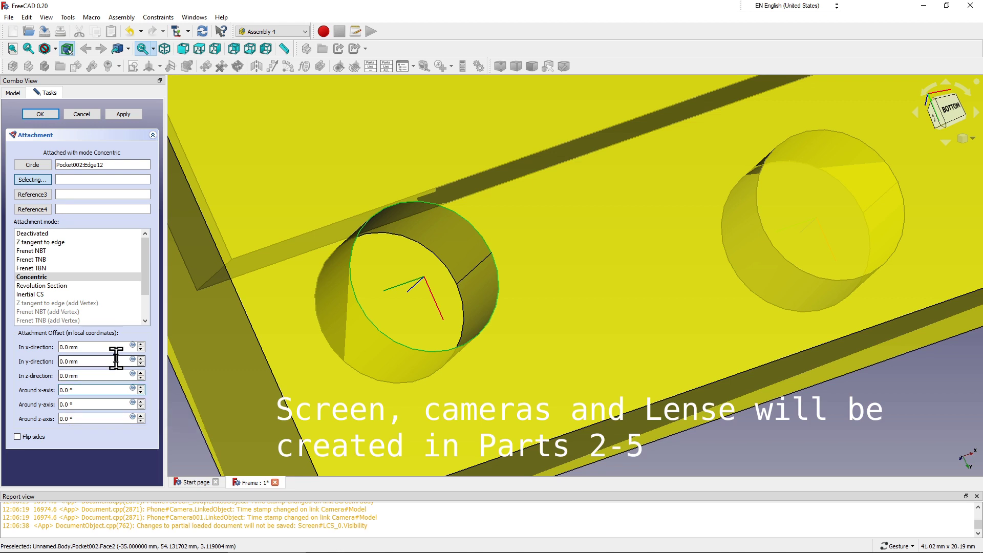
mouse_move(96, 352)
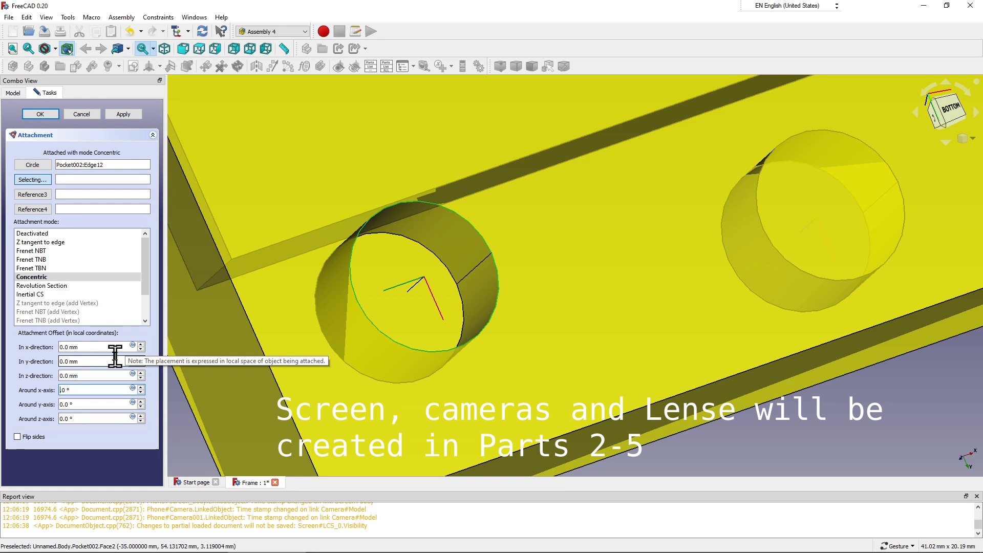
type("1")
type("80.")
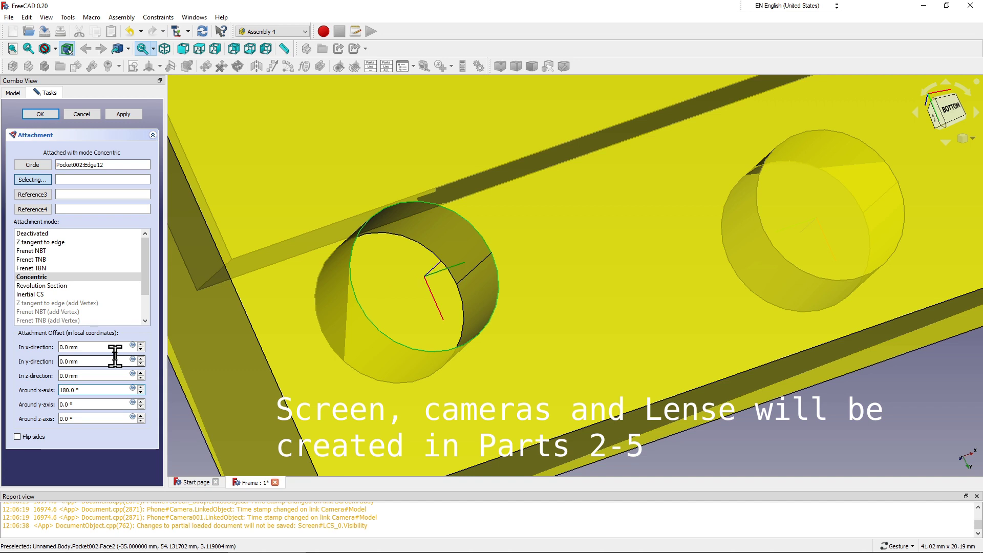
key("Return")
scroll(283, 349, "down", 1)
Step: Inspect LCS_3 from the plate's rear, then save the Frame document
scroll(407, 298, "down", 2)
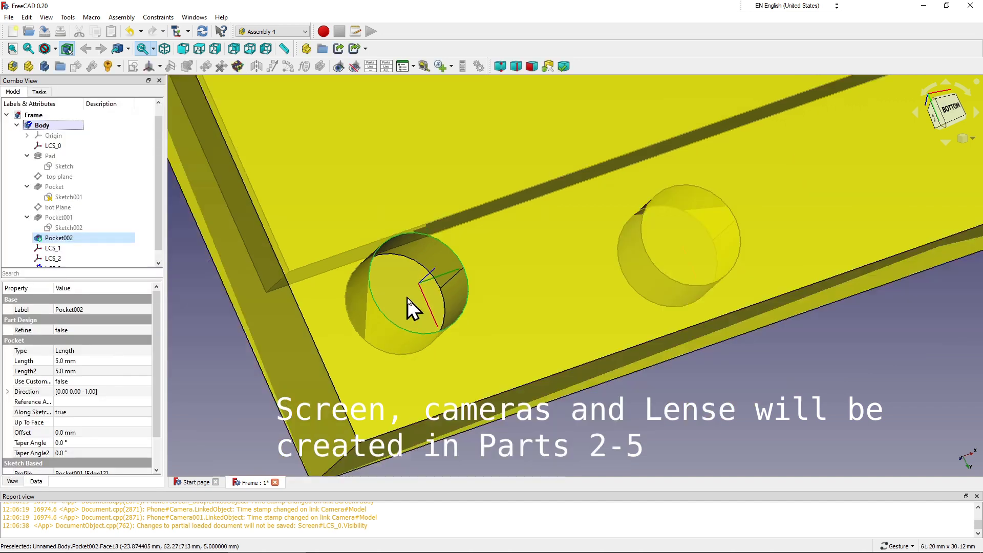
scroll(407, 298, "down", 2)
scroll(408, 298, "down", 2)
scroll(407, 299, "down", 2)
scroll(408, 299, "down", 2)
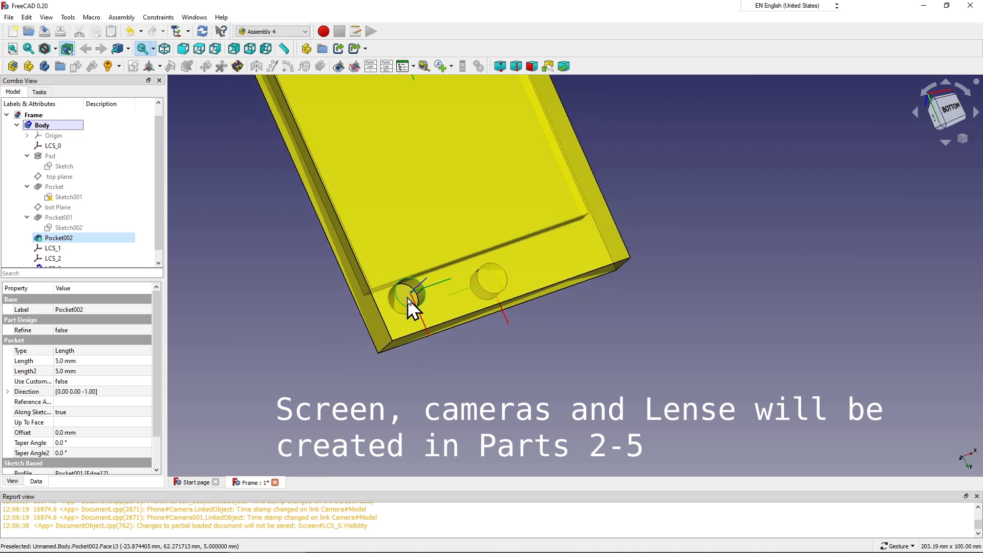
mouse_move(500, 348)
left_mouse_down()
mouse_move(441, 303)
mouse_move(458, 269)
mouse_move(433, 326)
left_mouse_up()
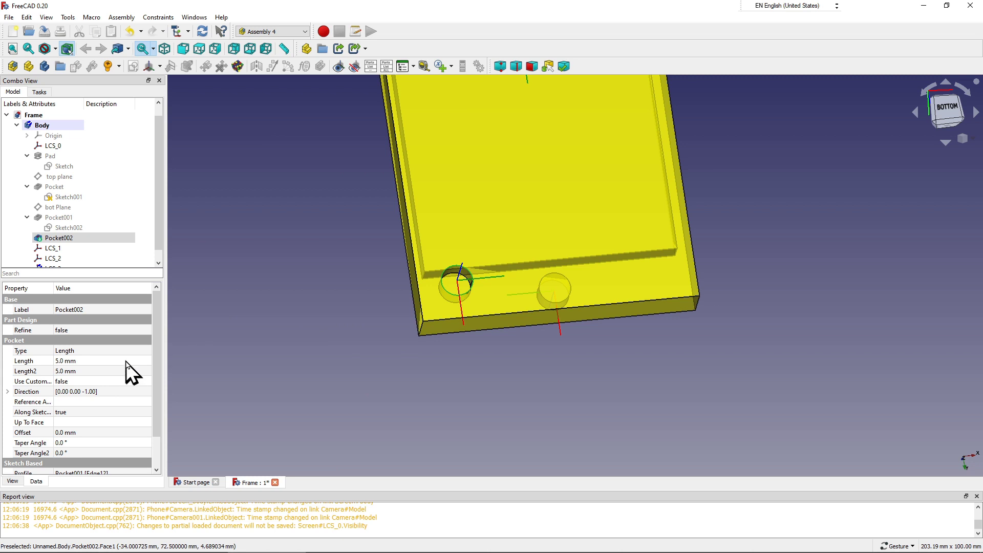
scroll(138, 382, "down", 1)
scroll(123, 379, "down", 1)
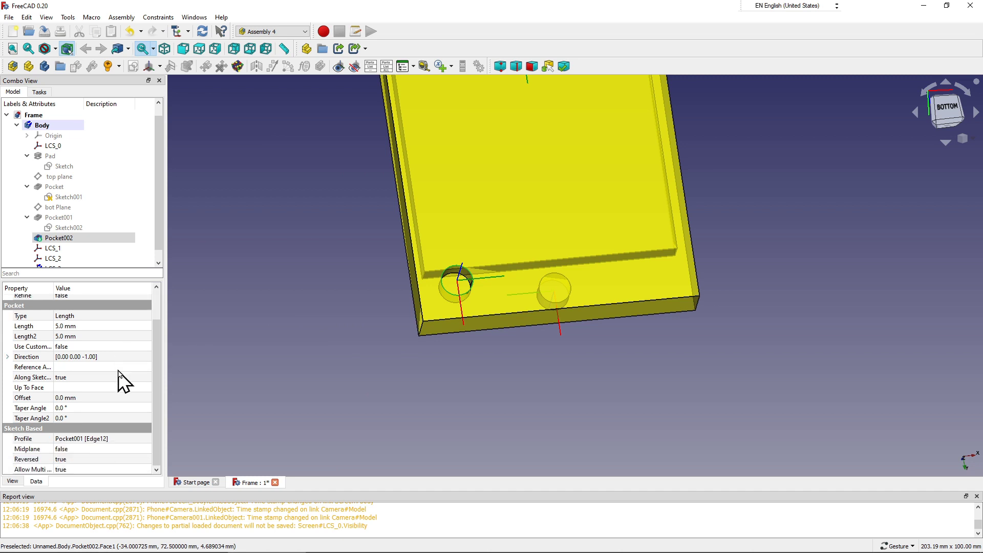
scroll(120, 379, "up", 2)
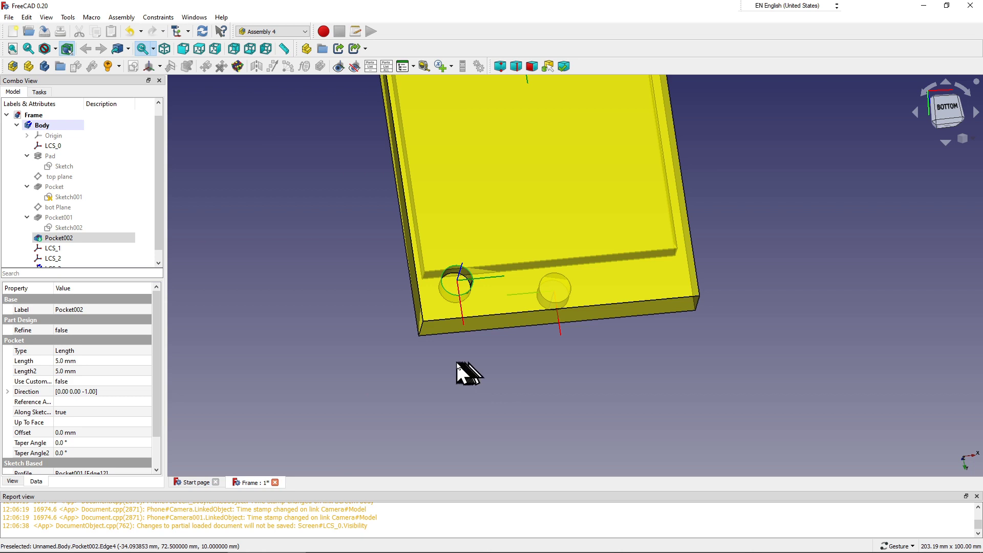
key("ctrl+s")
scroll(389, 348, "down", 5)
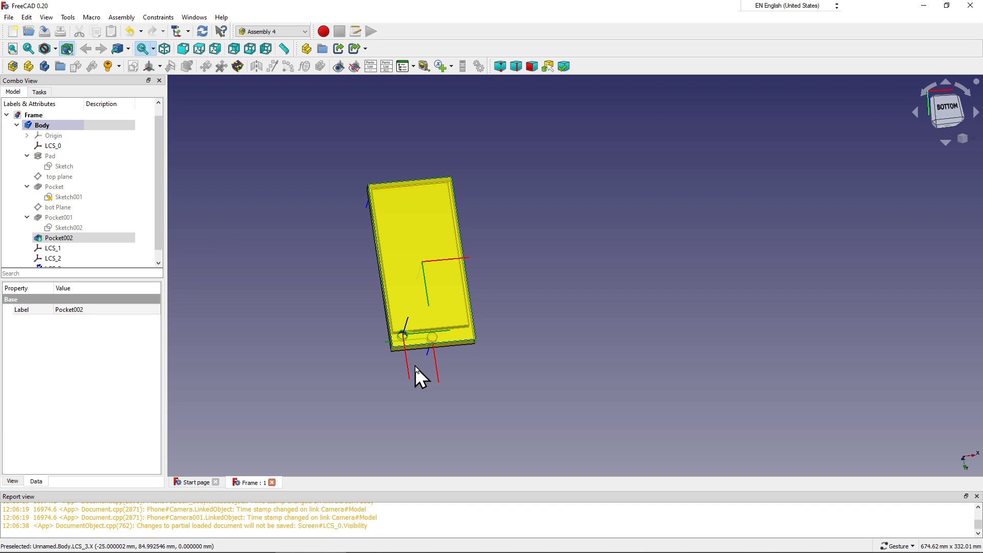
Step: Orbit the finished frame to view its rear, upright side and top face
mouse_move(416, 359)
left_mouse_down()
mouse_move(455, 220)
mouse_move(503, 200)
mouse_move(551, 202)
mouse_move(520, 150)
left_mouse_up()
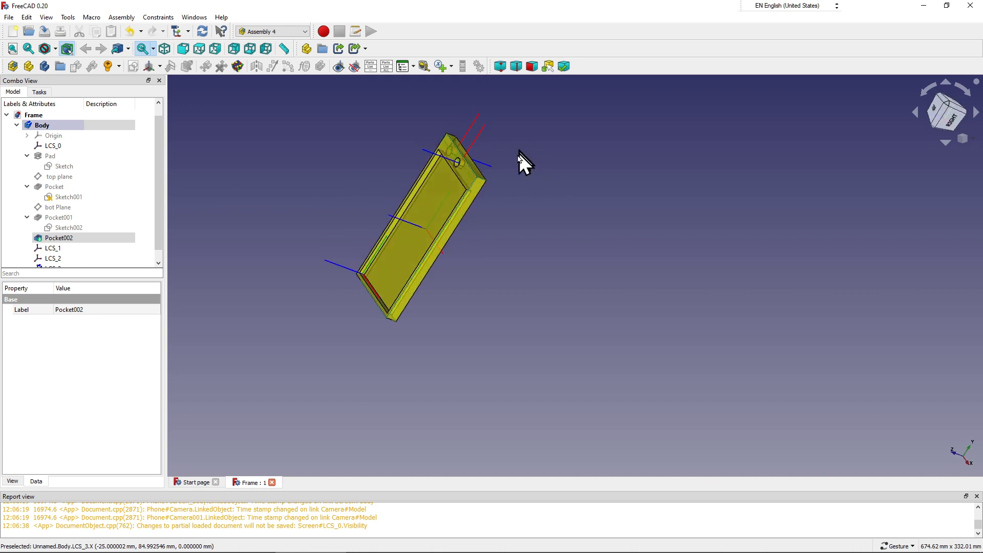
mouse_move(377, 308)
left_mouse_down()
mouse_move(342, 320)
mouse_move(416, 333)
mouse_move(448, 322)
left_mouse_up()
scroll(444, 310, "up", 5)
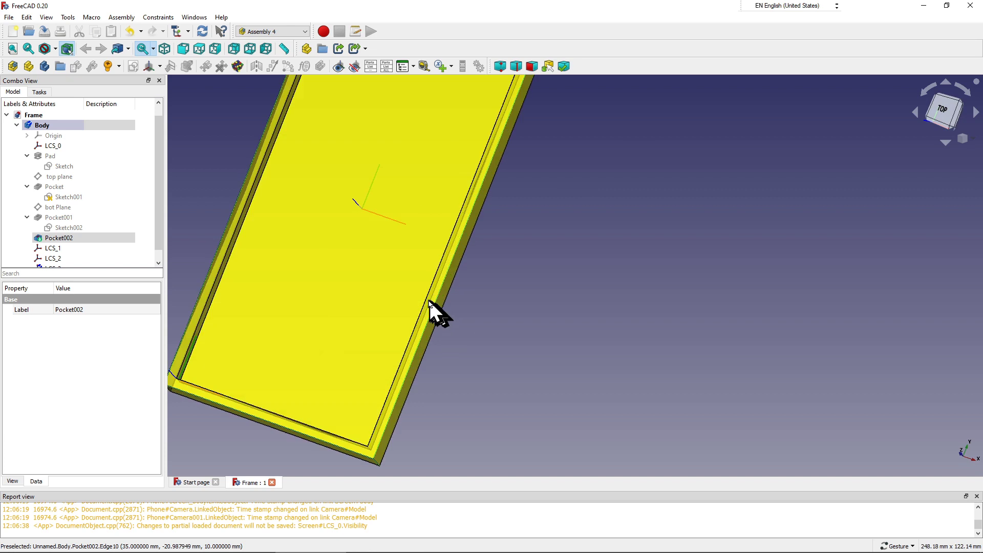
scroll(416, 300, "down", 2)
scroll(416, 300, "down", 3)
mouse_move(528, 168)
left_mouse_down()
mouse_move(532, 219)
mouse_move(461, 217)
mouse_move(501, 184)
left_mouse_up()
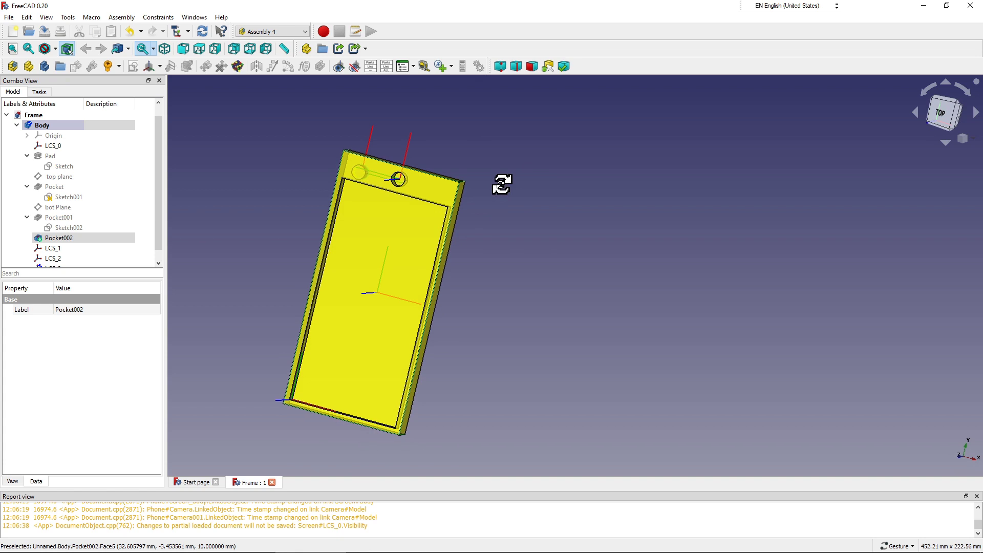
Step: Collapse the Body's feature list in the model tree
left_click(497, 236)
scroll(233, 461, "up", 1)
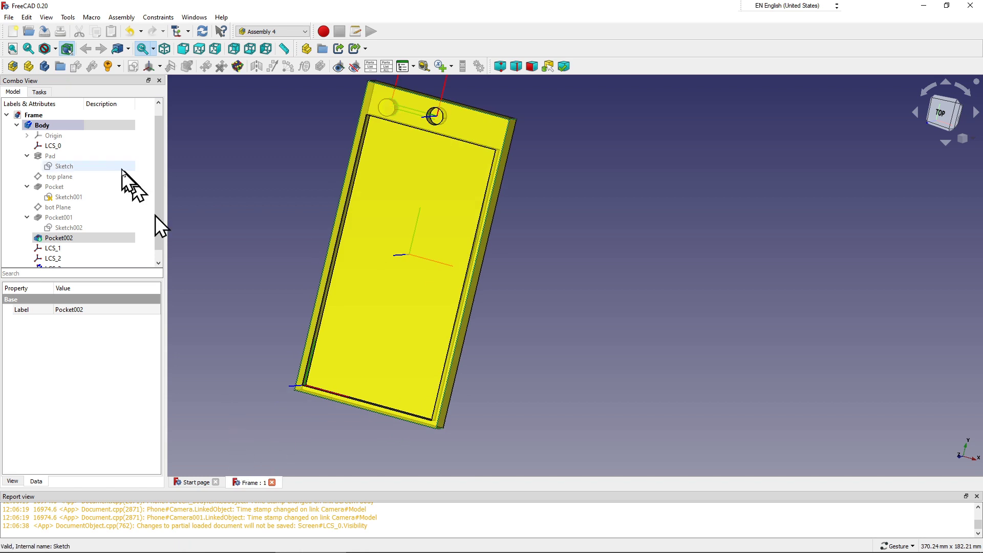
left_click(17, 126)
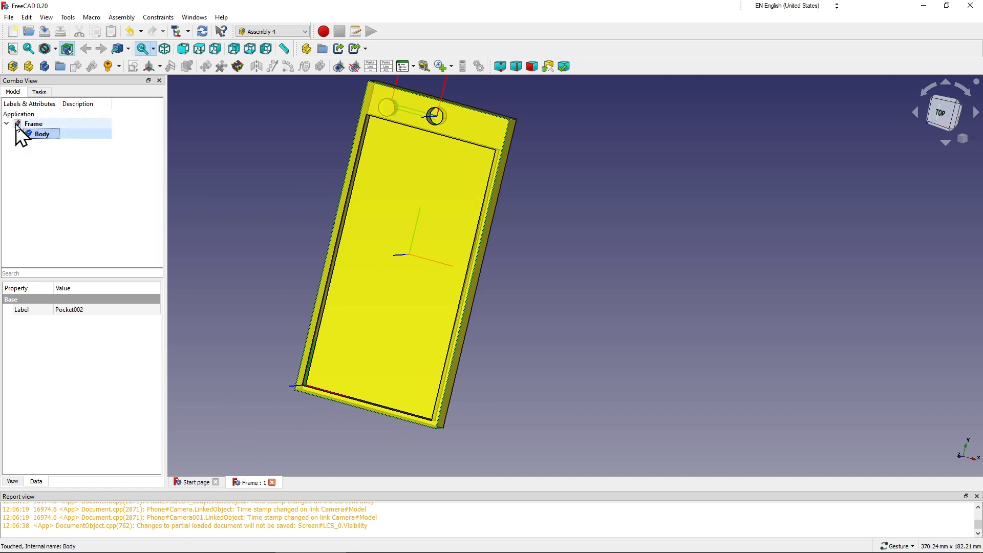
left_click(180, 190)
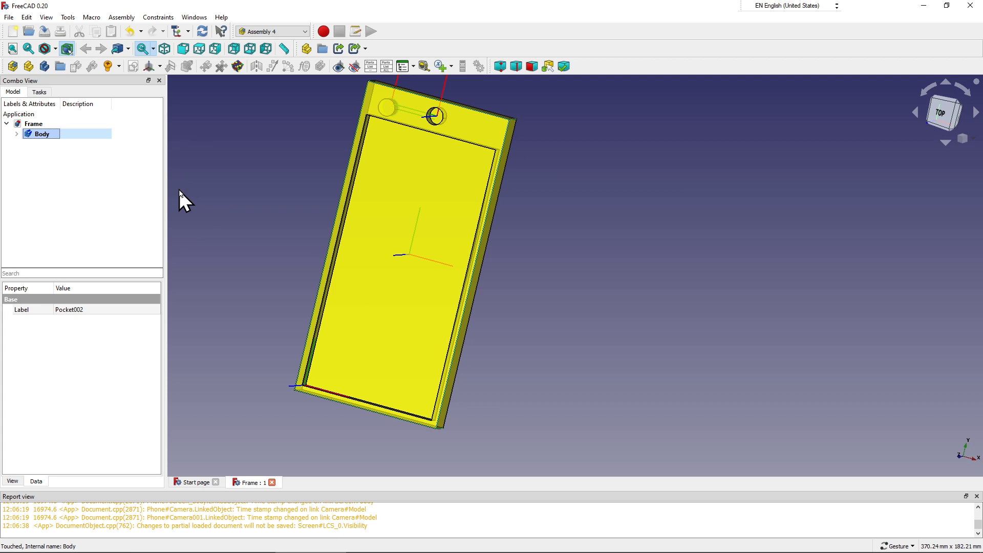